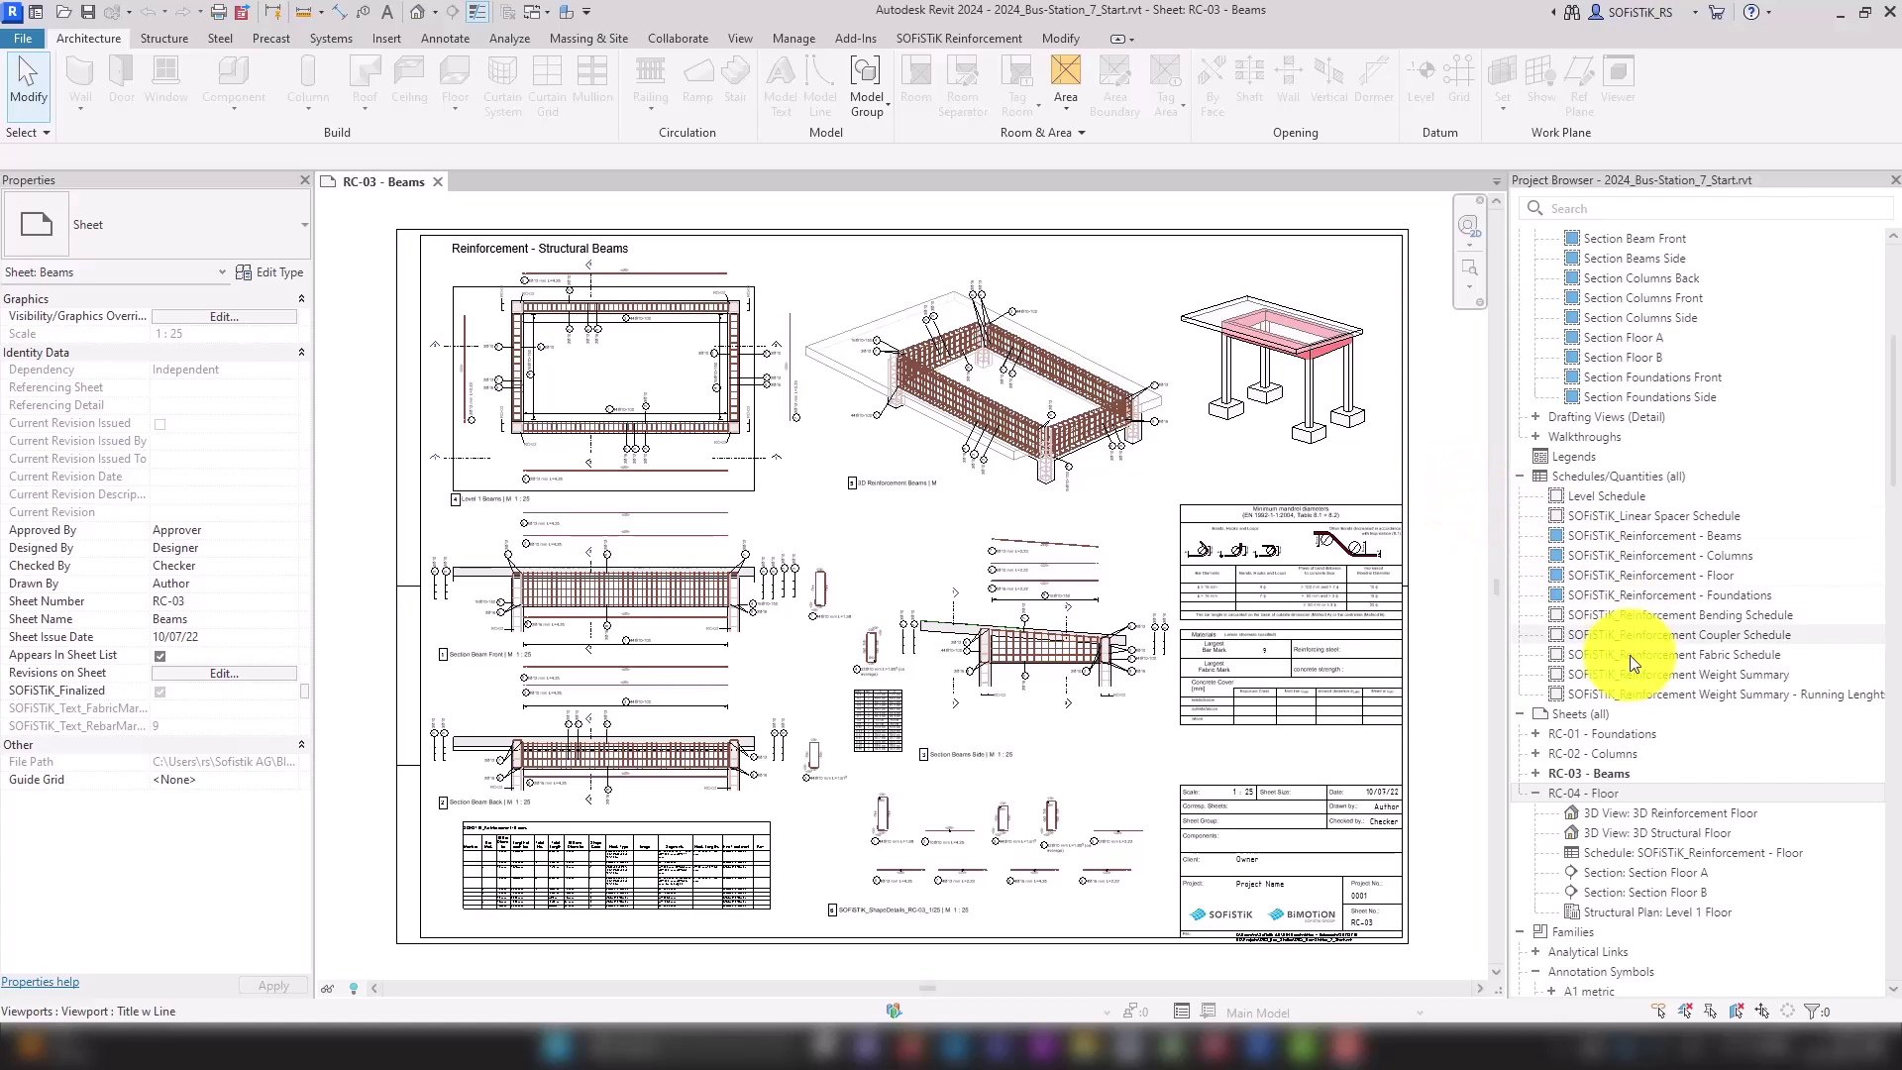
Open the RC-04 - Floor sheet and activate its Level 1 Floor plan view for editing.
double_click(1603, 795)
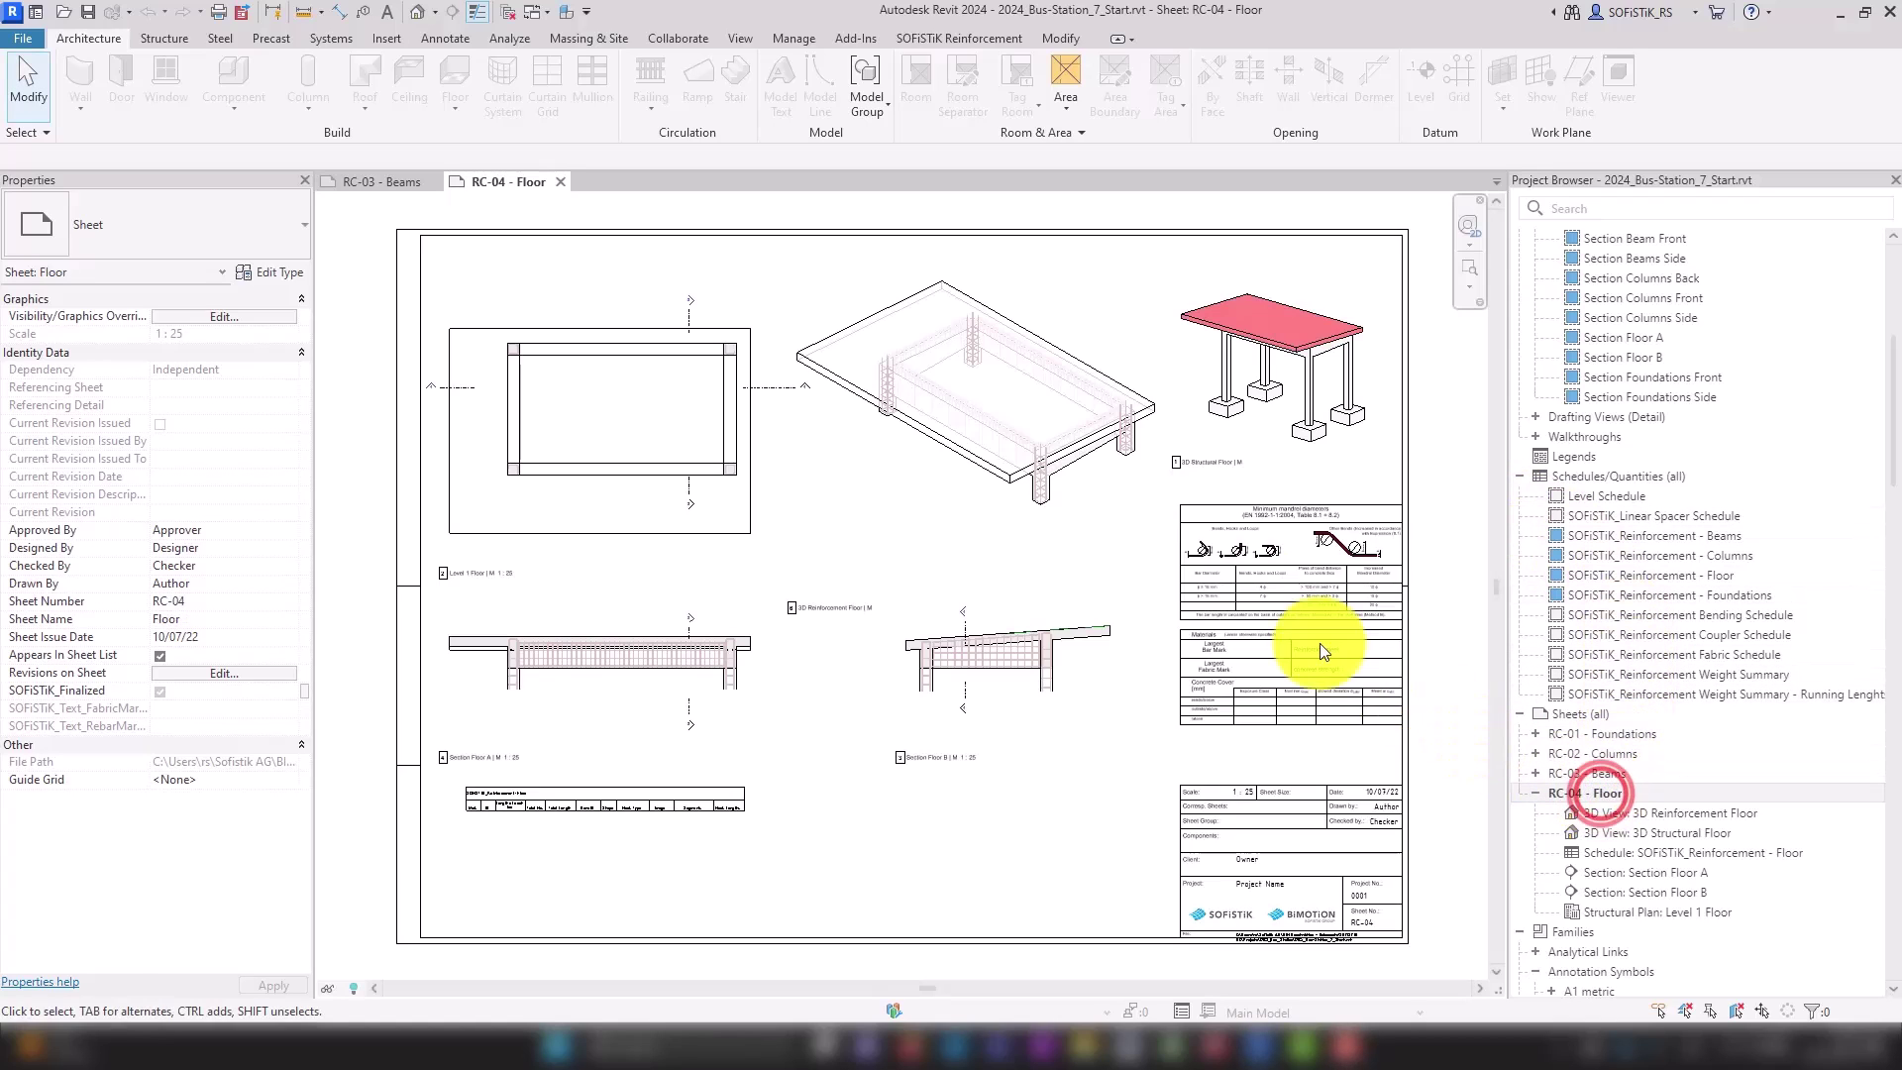
left_click(649, 426)
double_click(649, 426)
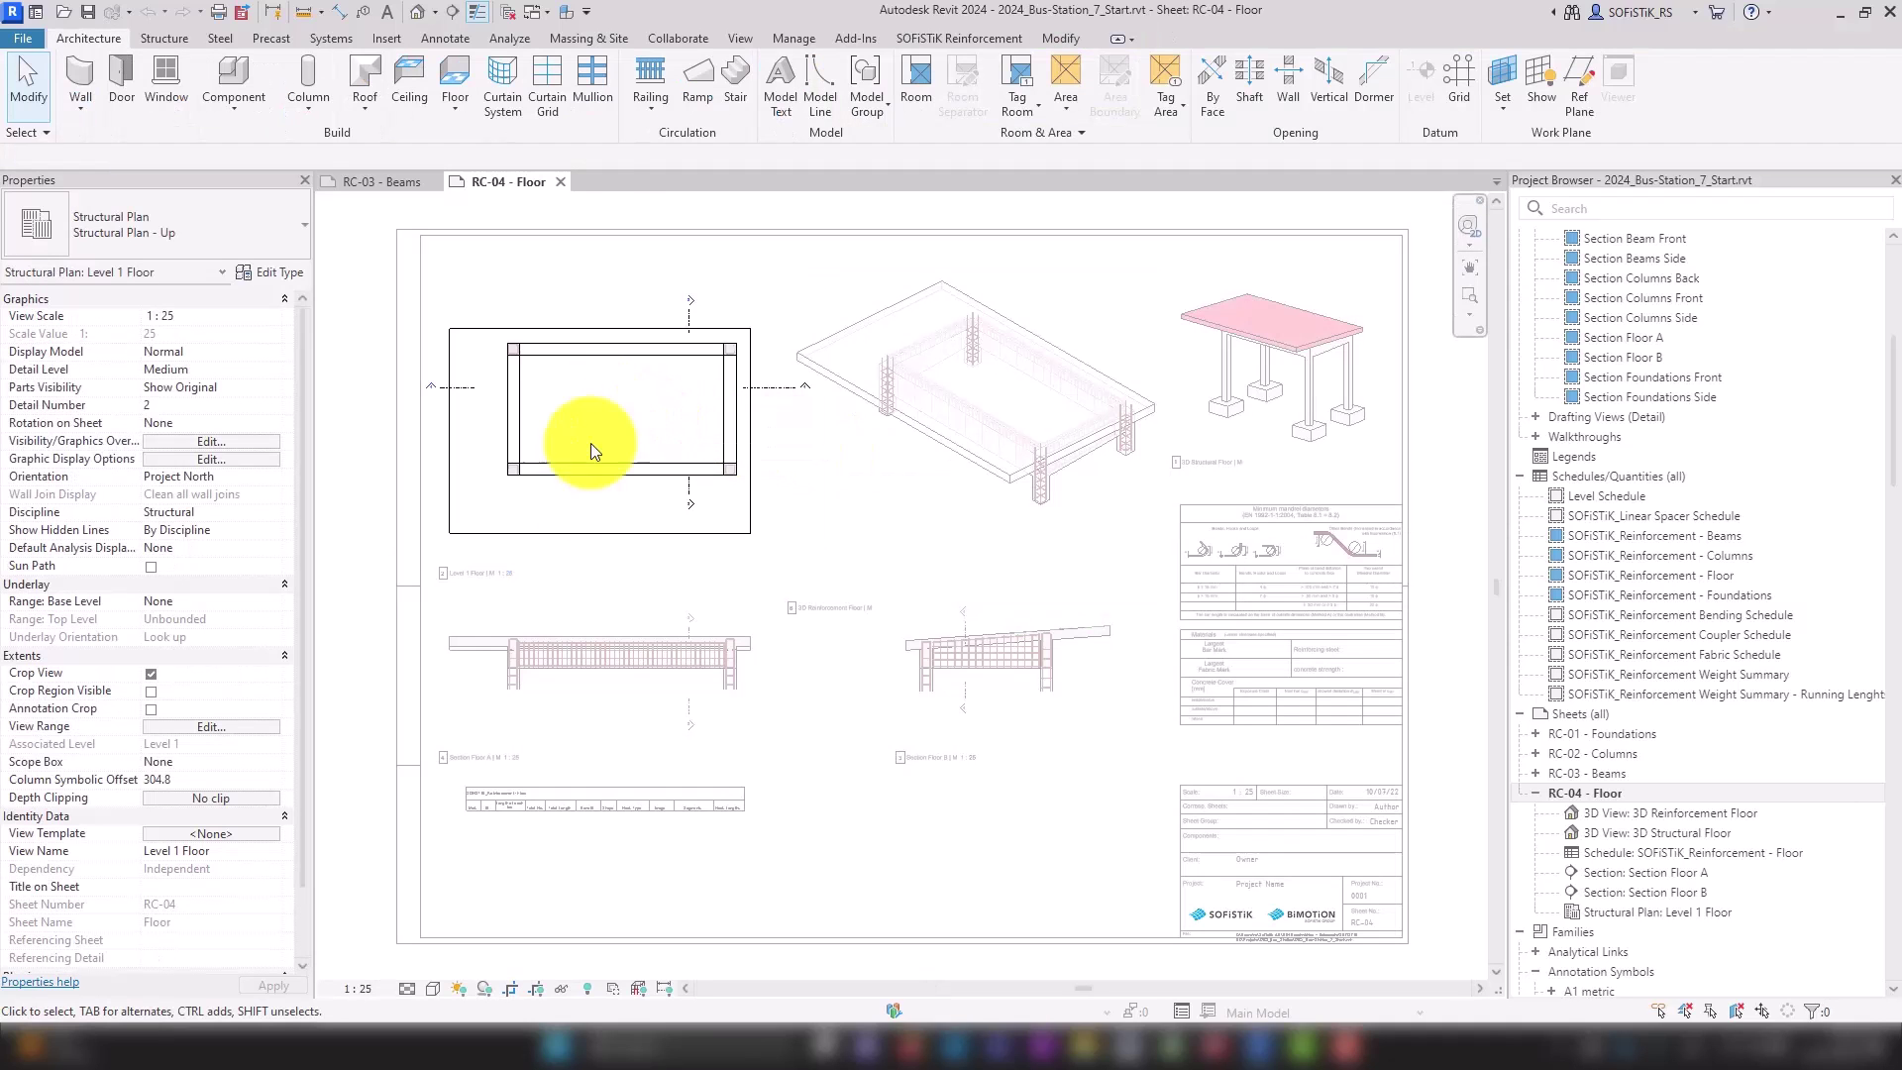
double_click(572, 536)
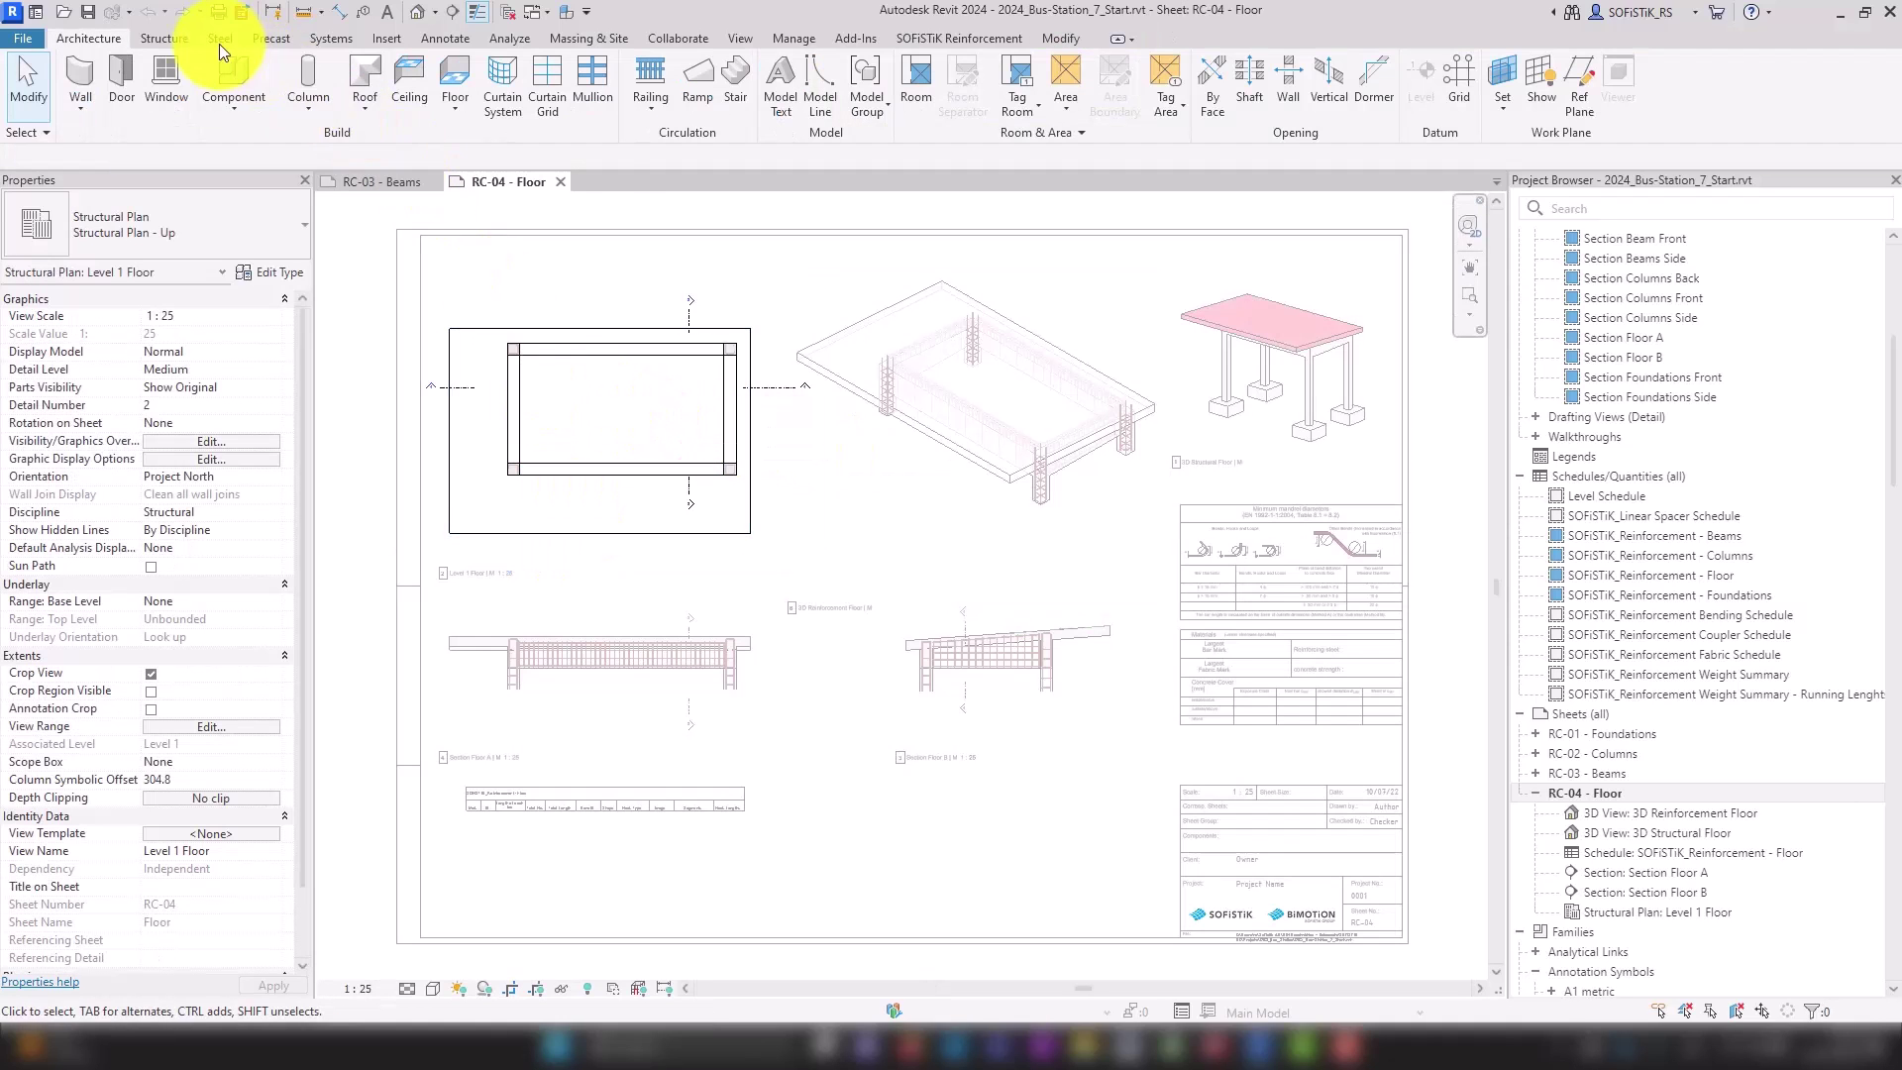
Create an area reinforcement in the floor slab with the full chain of outer slab edges as its boundary, and dismiss the warning.
left_click(165, 39)
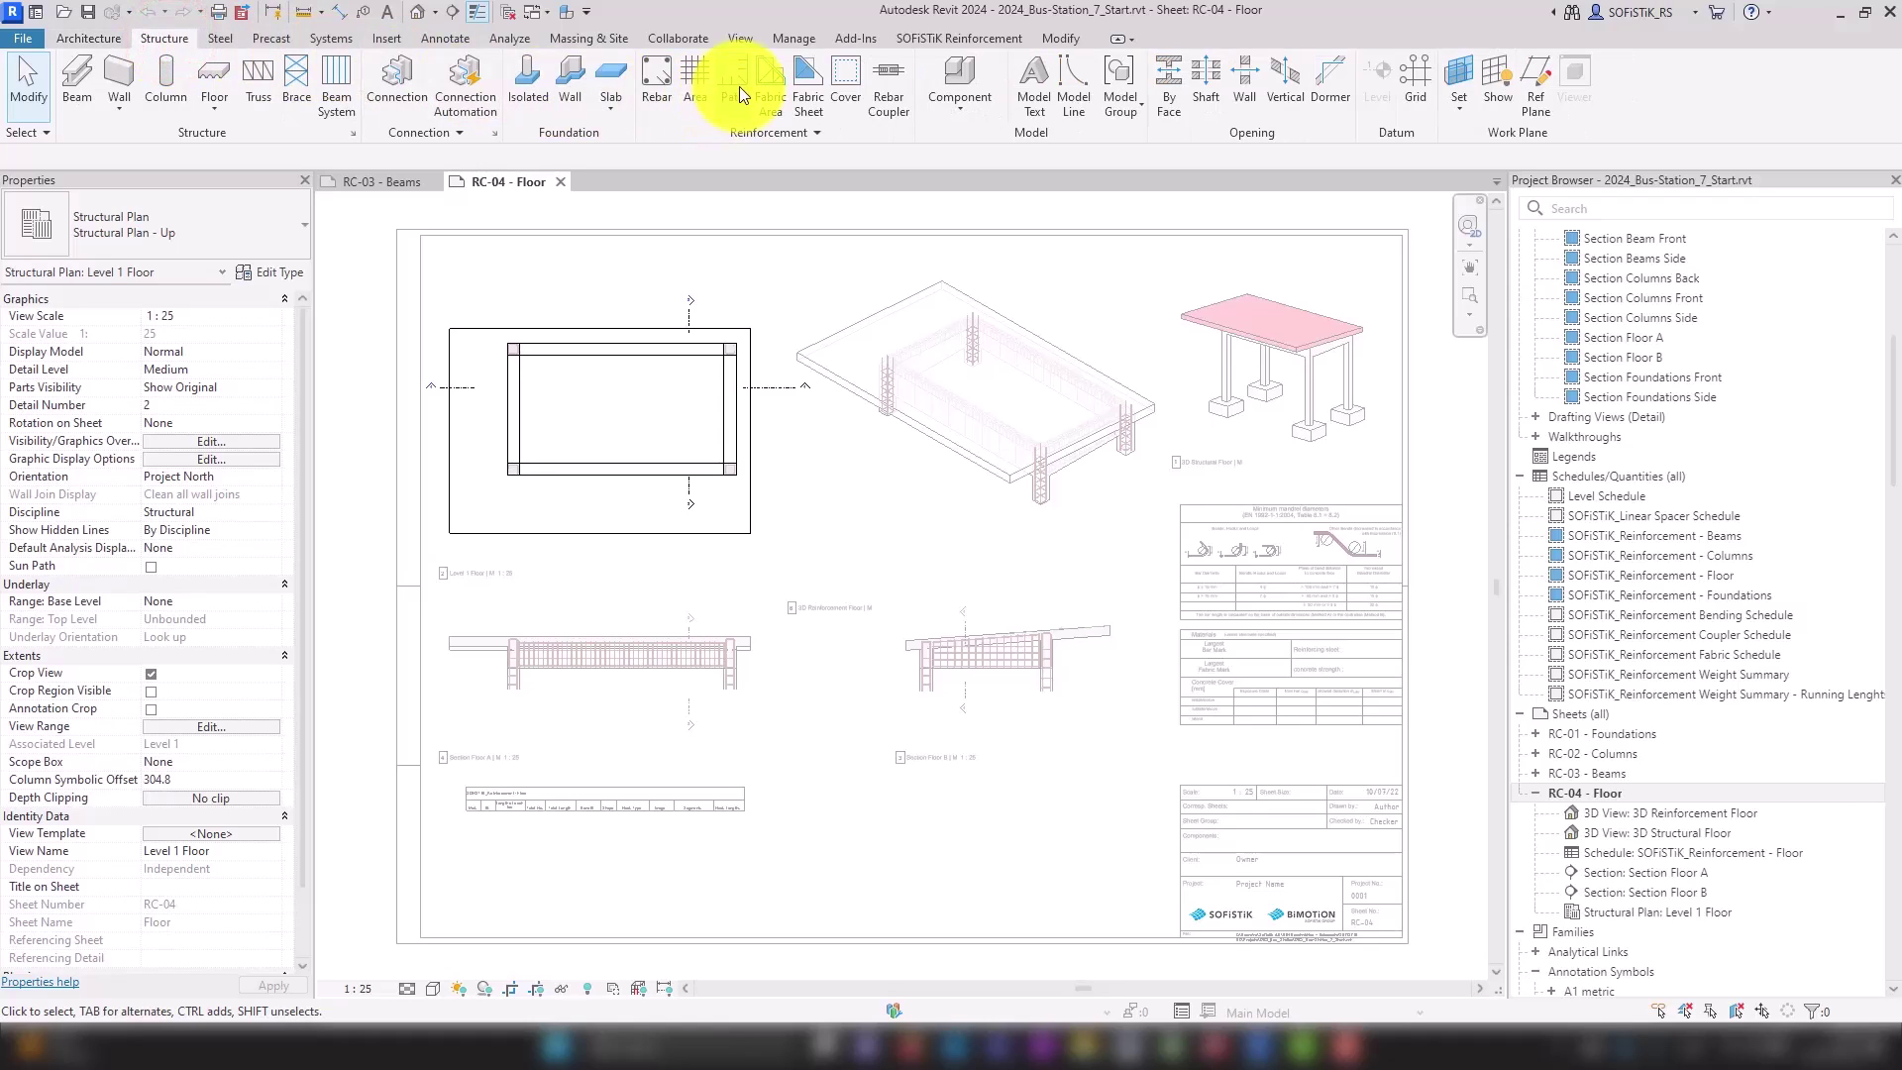
left_click(690, 74)
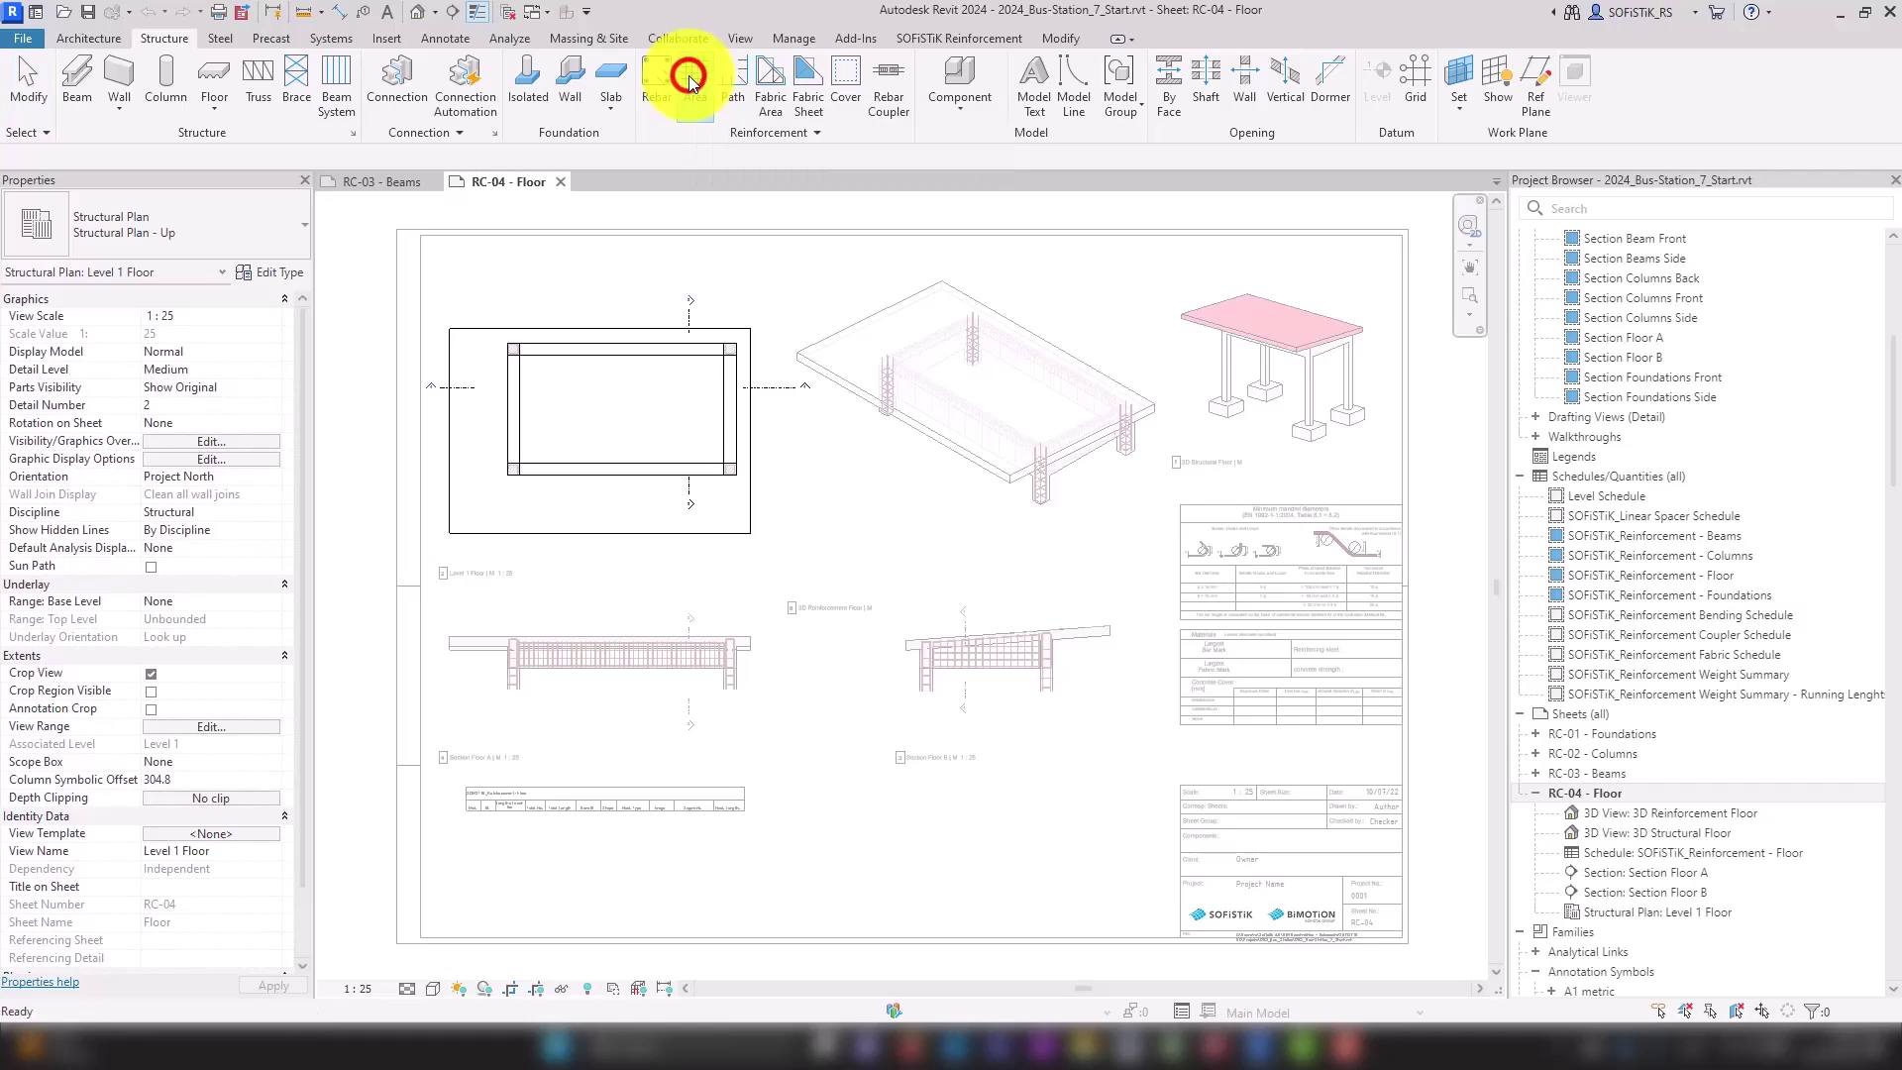
left_click(587, 330)
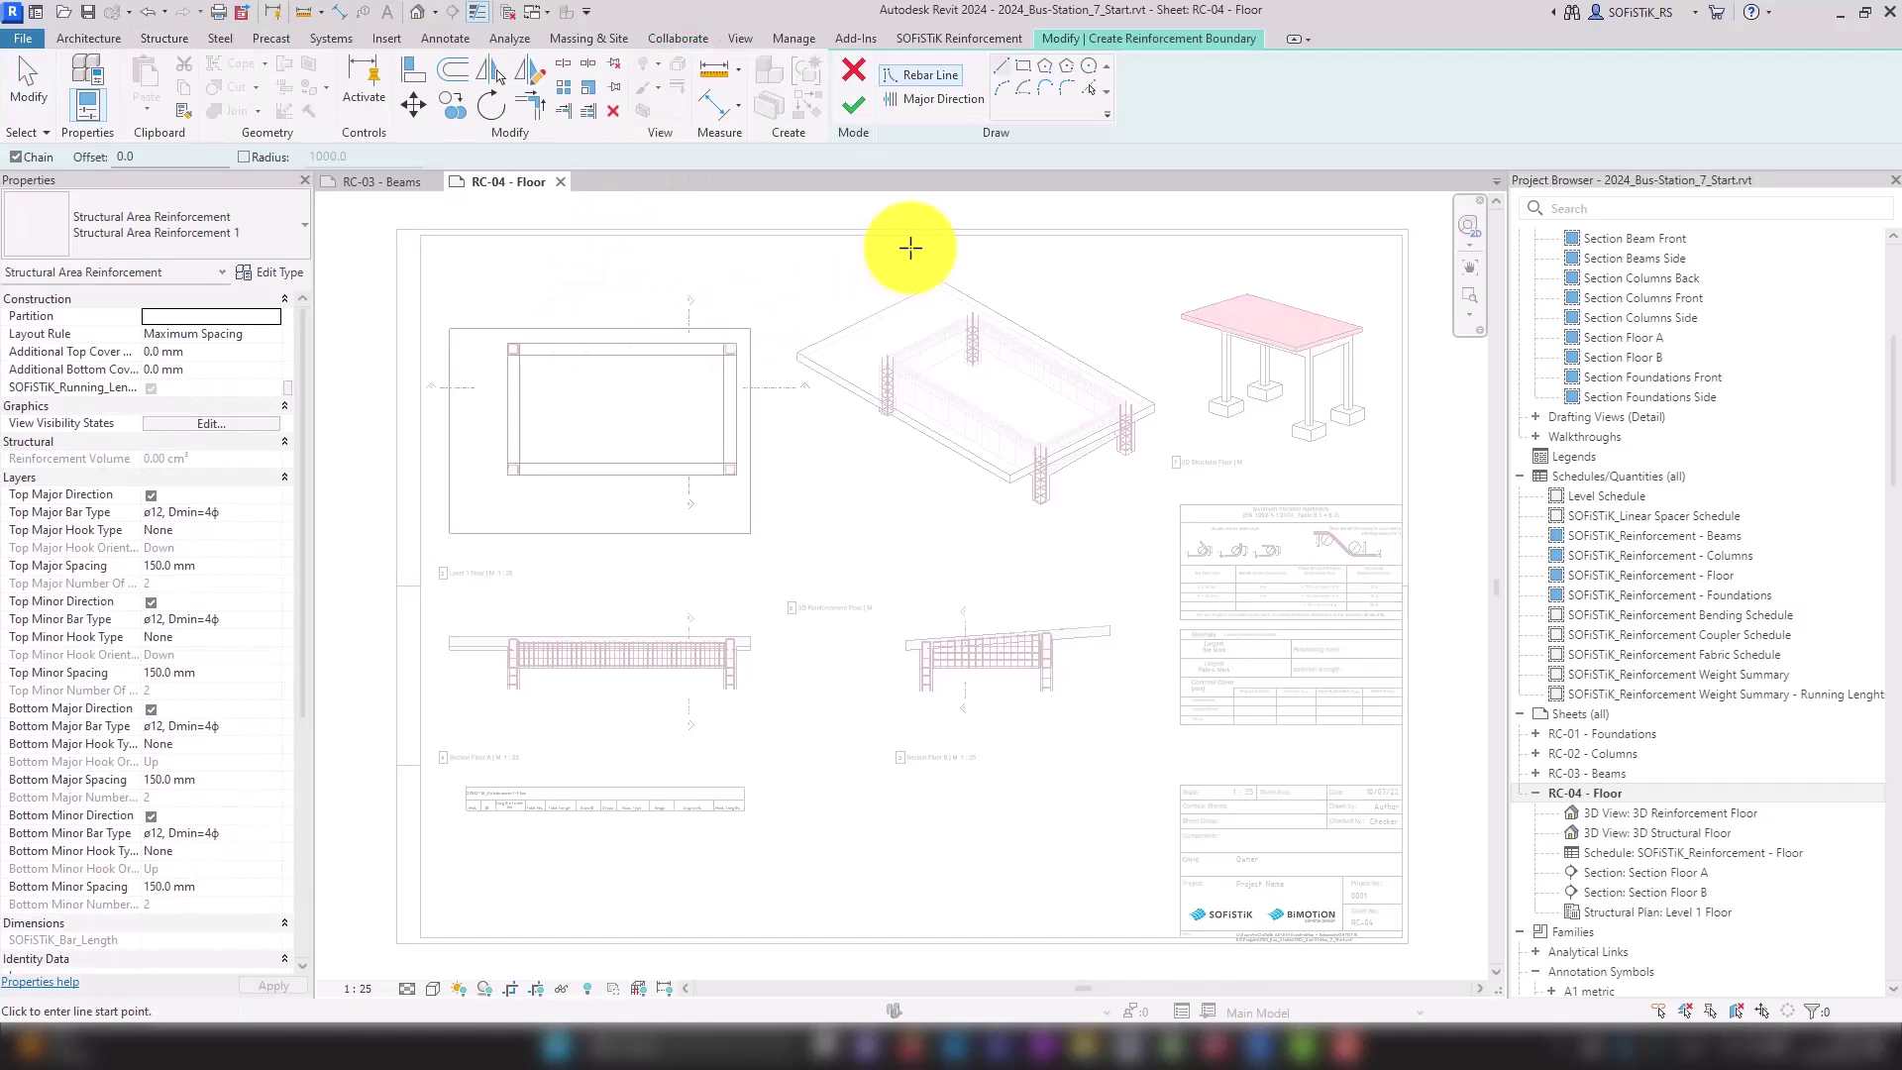
left_click(1091, 87)
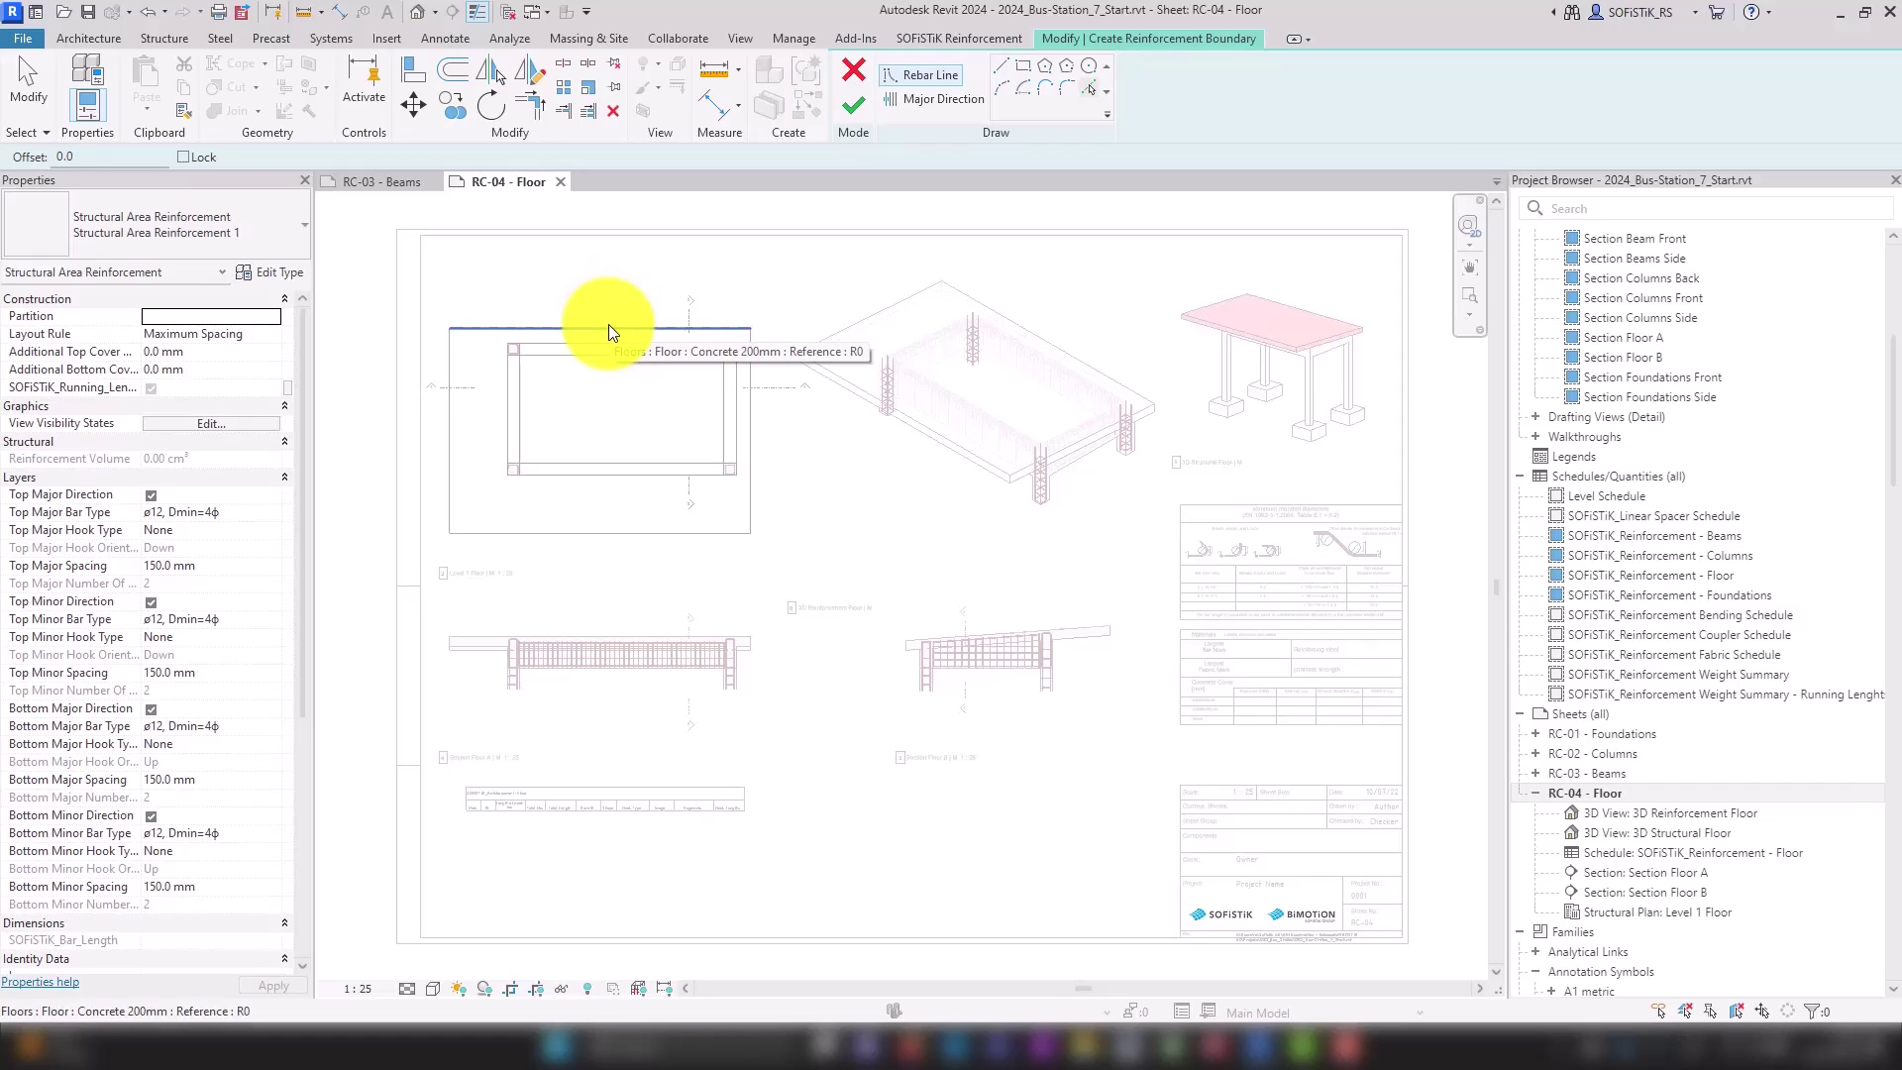
key("Tab")
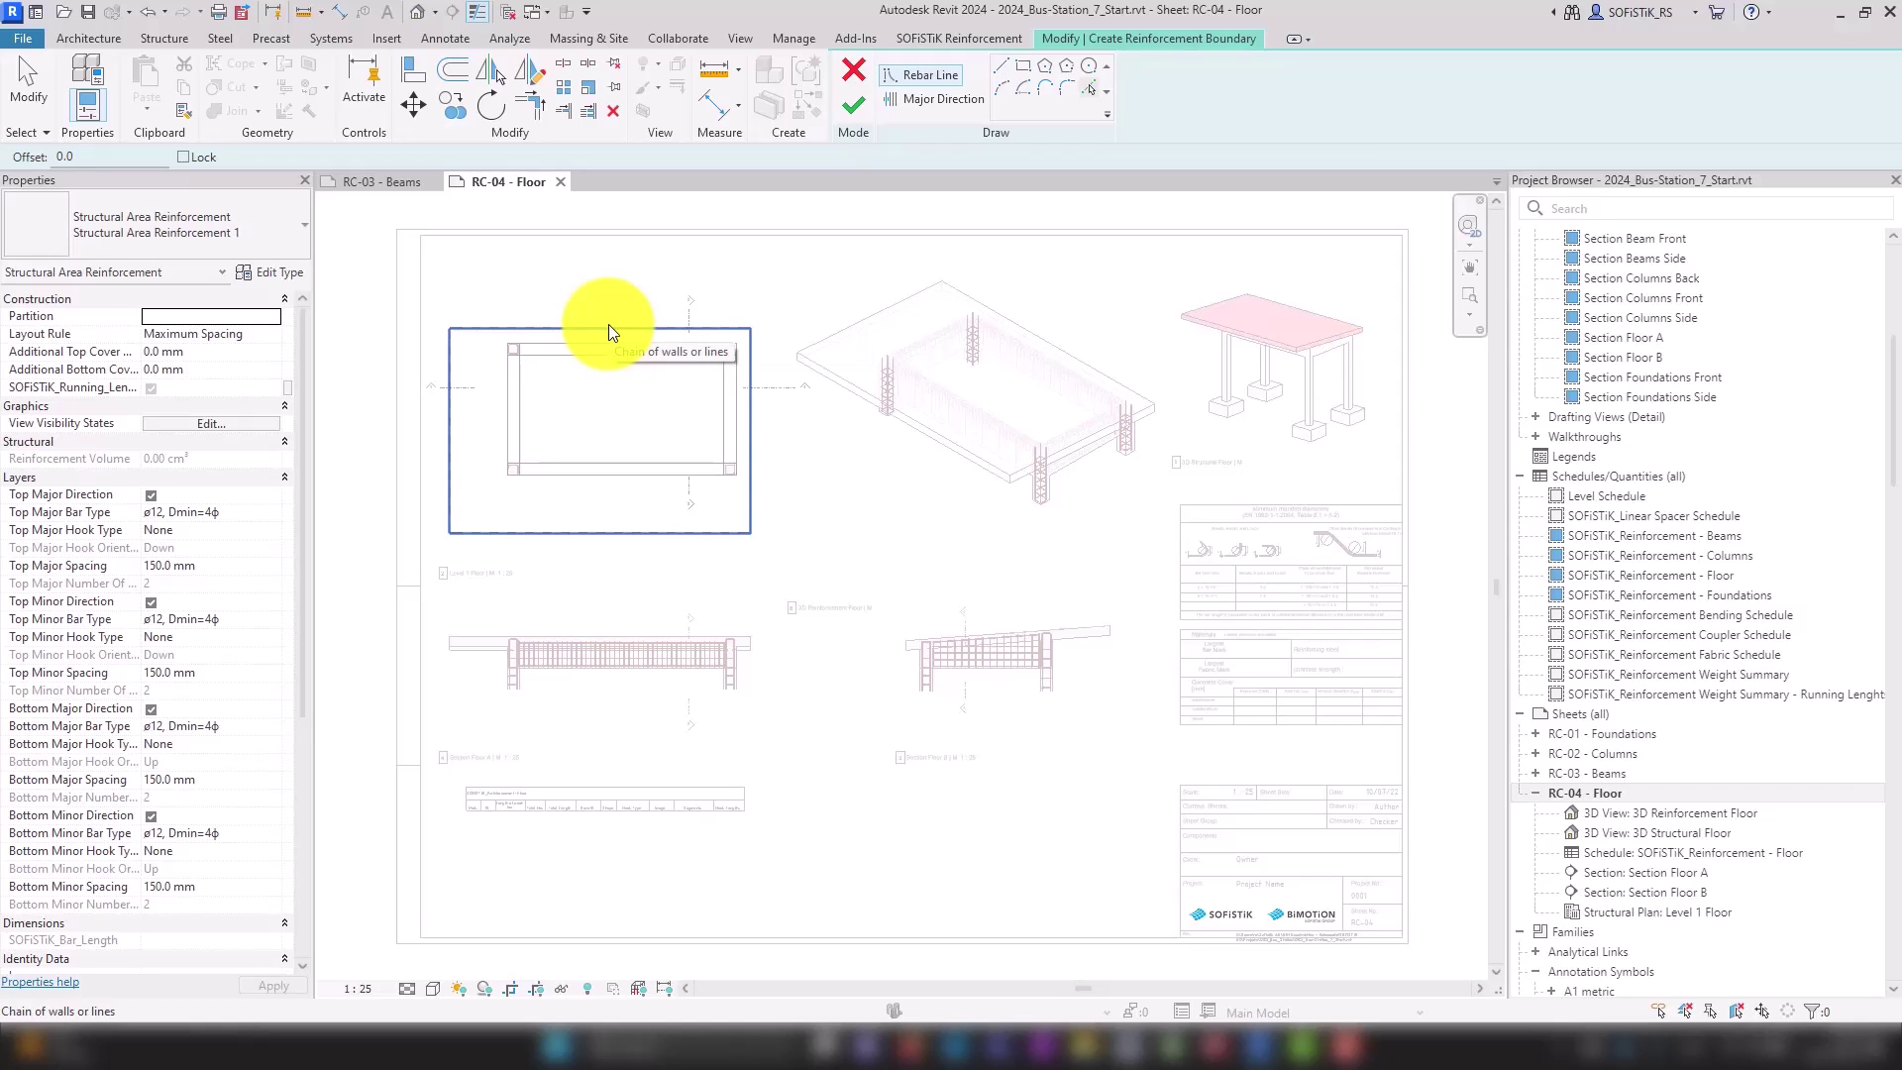
left_click(608, 324)
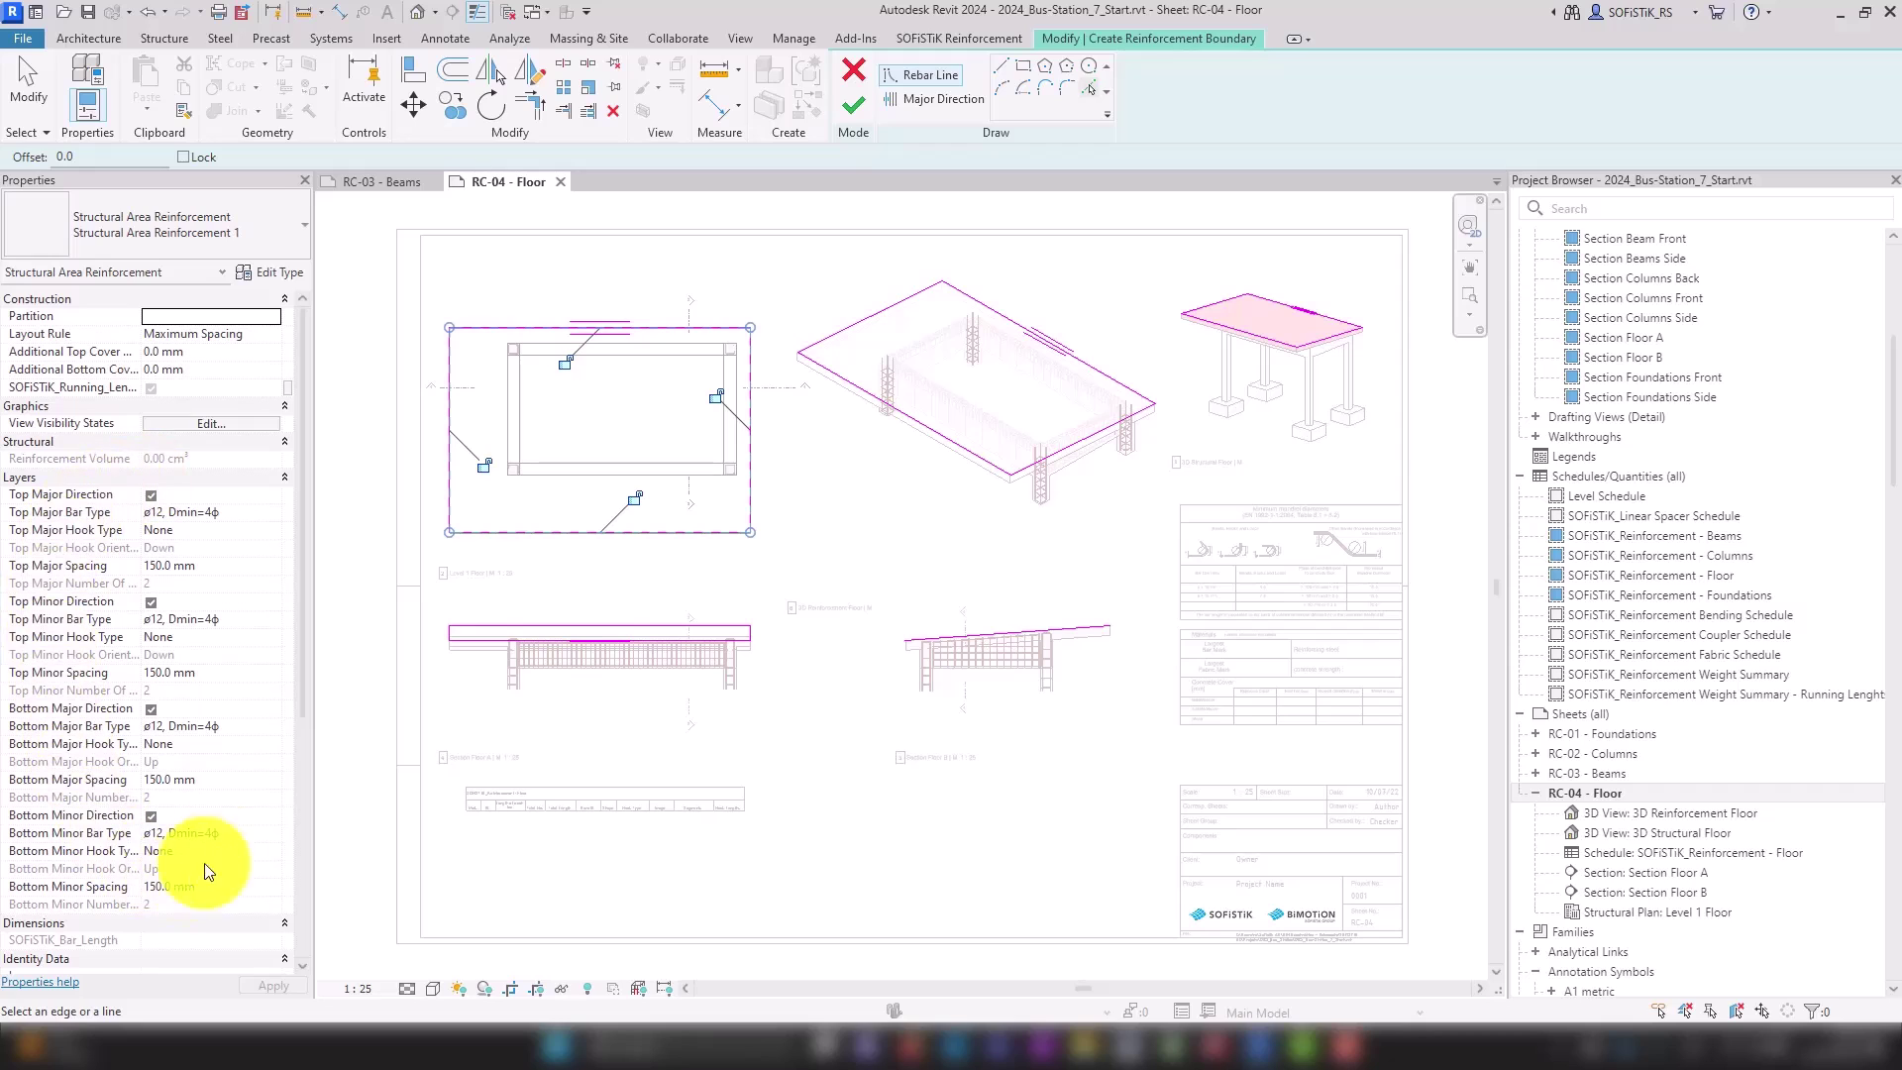
left_click(187, 533)
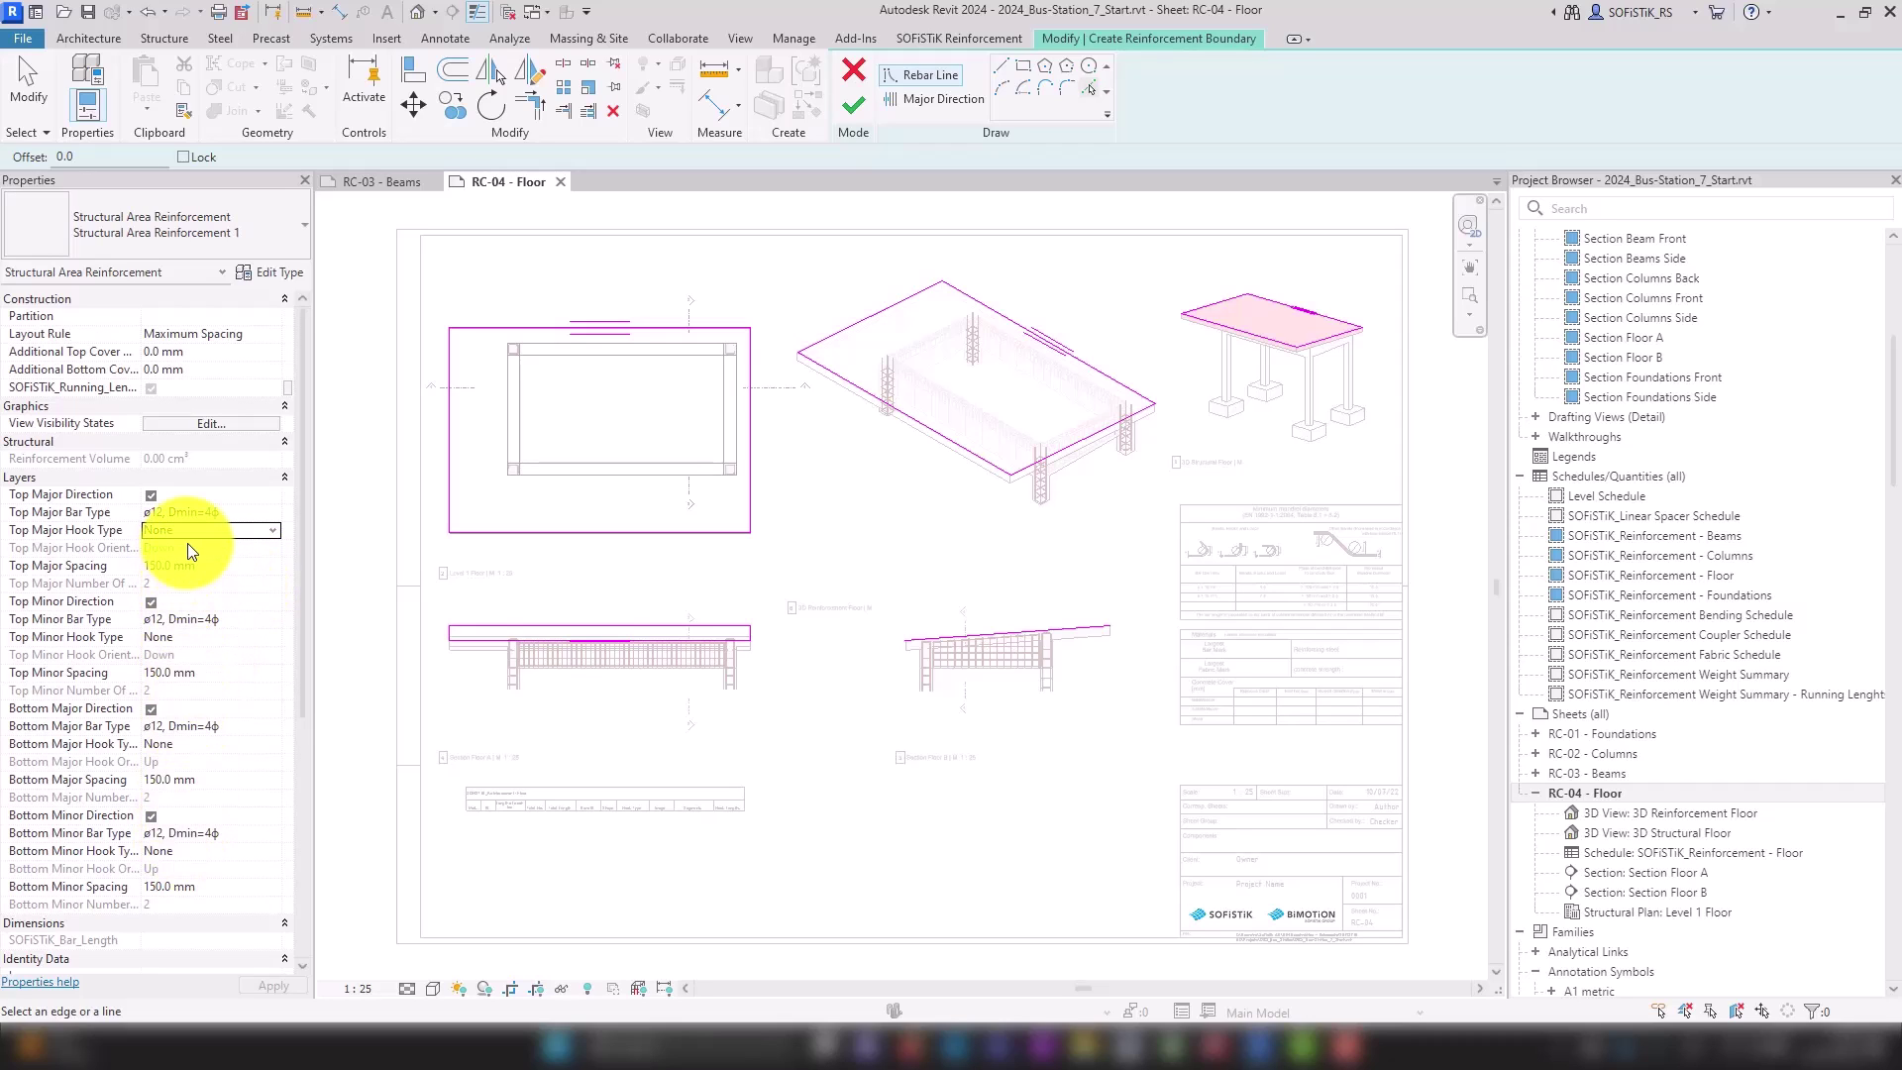
left_click(854, 104)
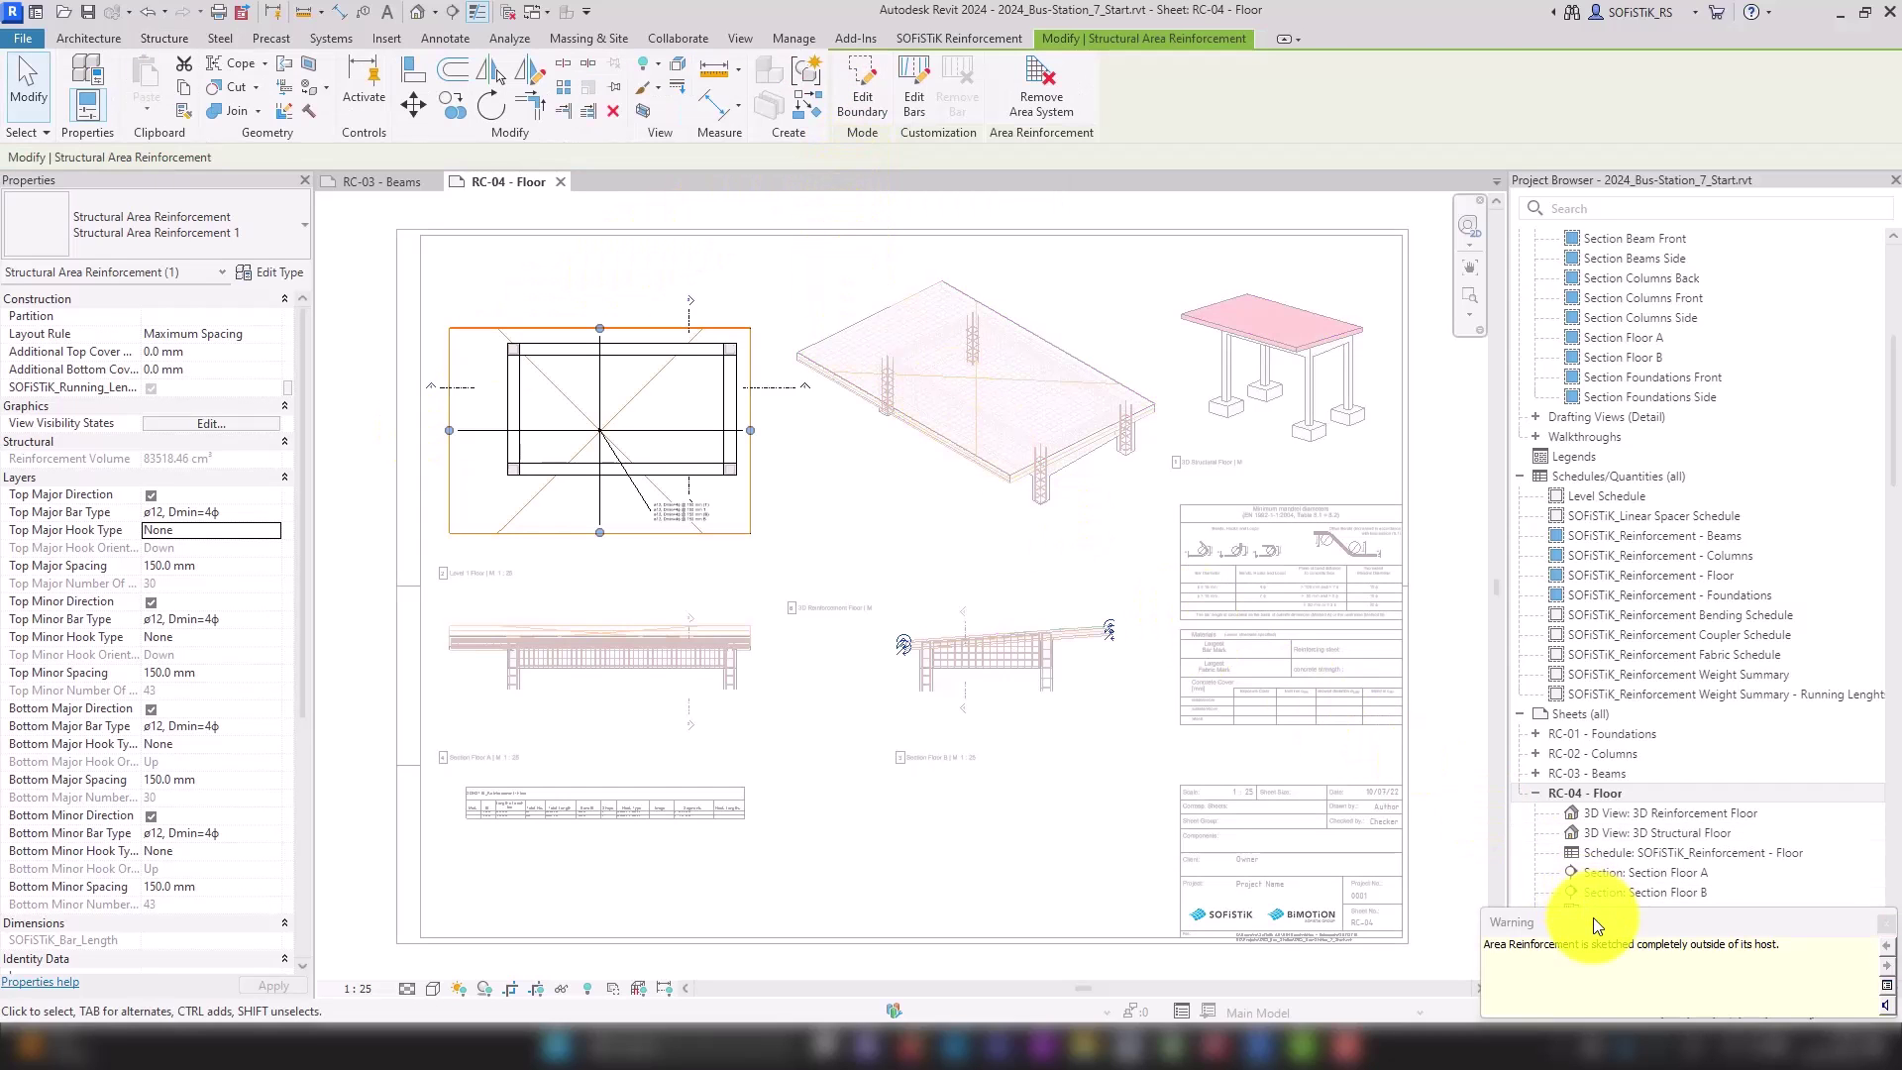
left_click_drag(1593, 919, 1349, 690)
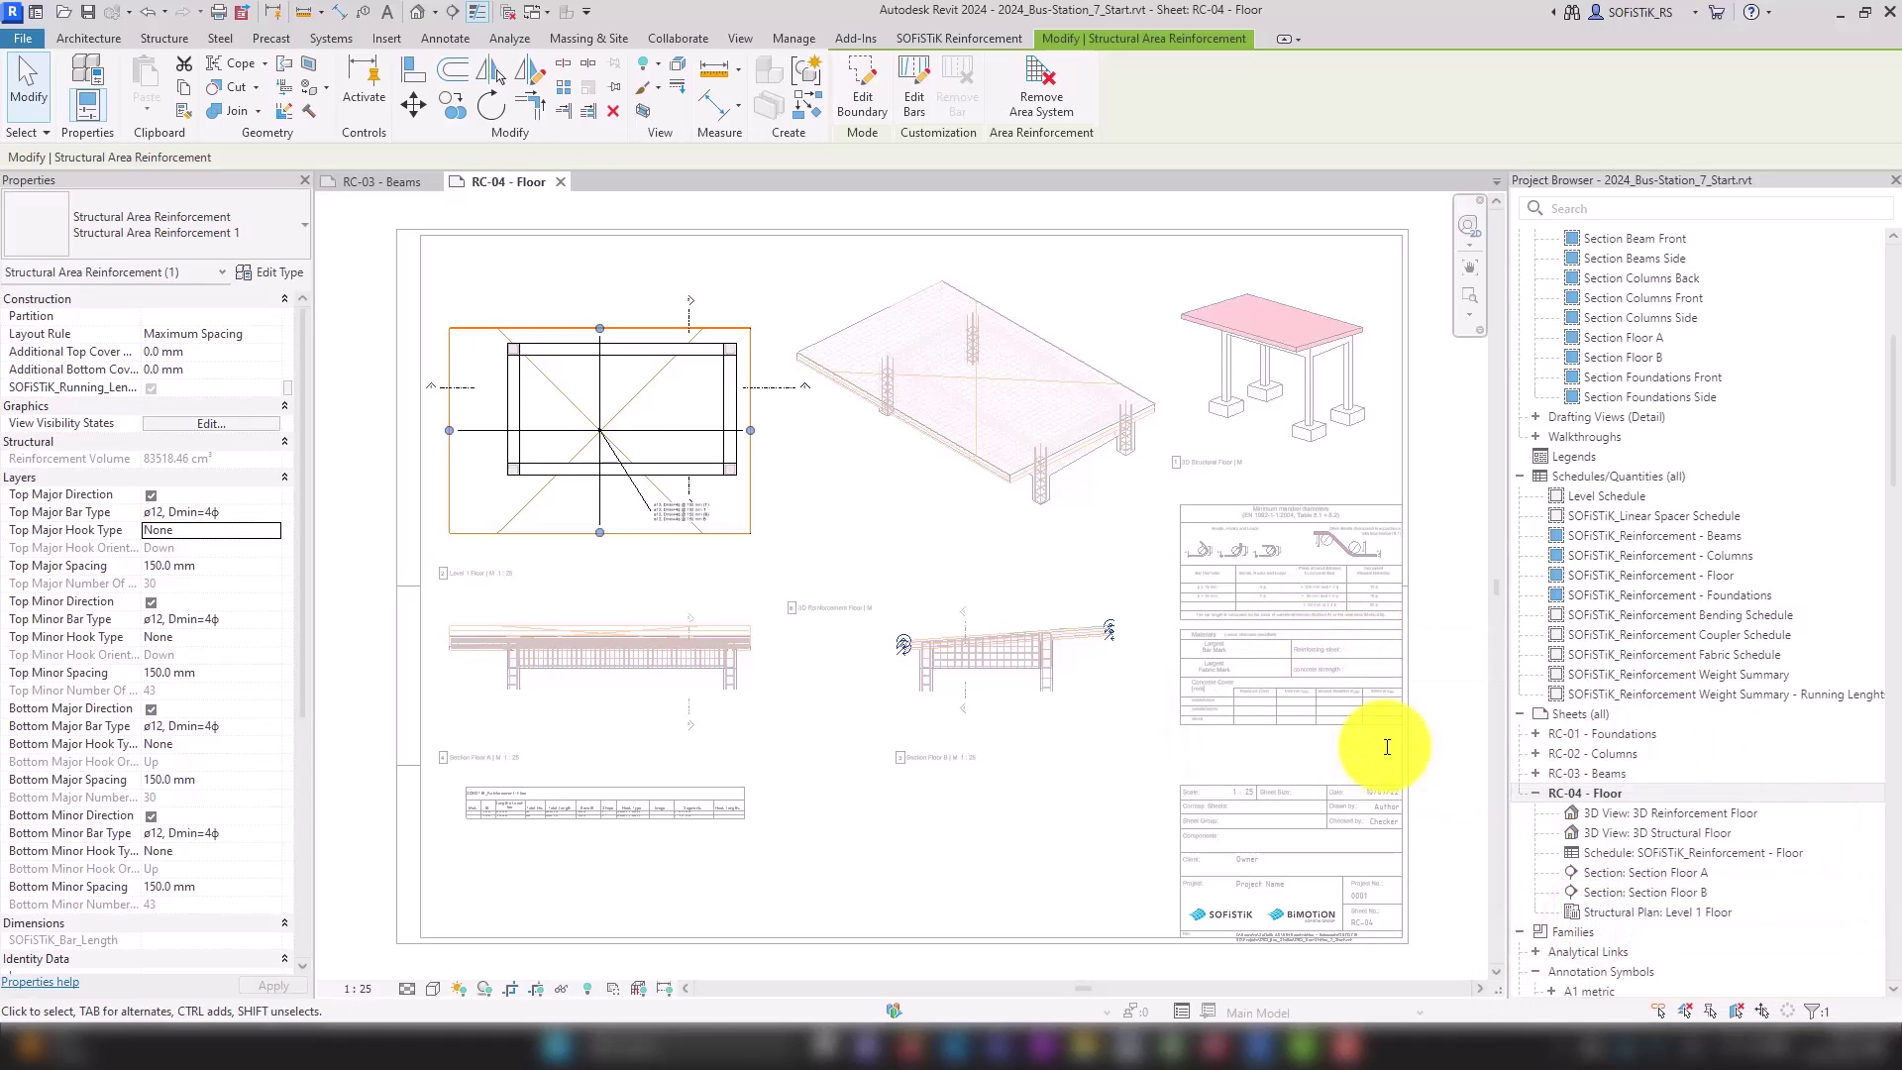
Activate the Section Floor B view and pull the area reinforcement's end inward from the slab edge at the low end of the slope.
scroll(1096, 730, "up", 1)
left_click(1202, 681)
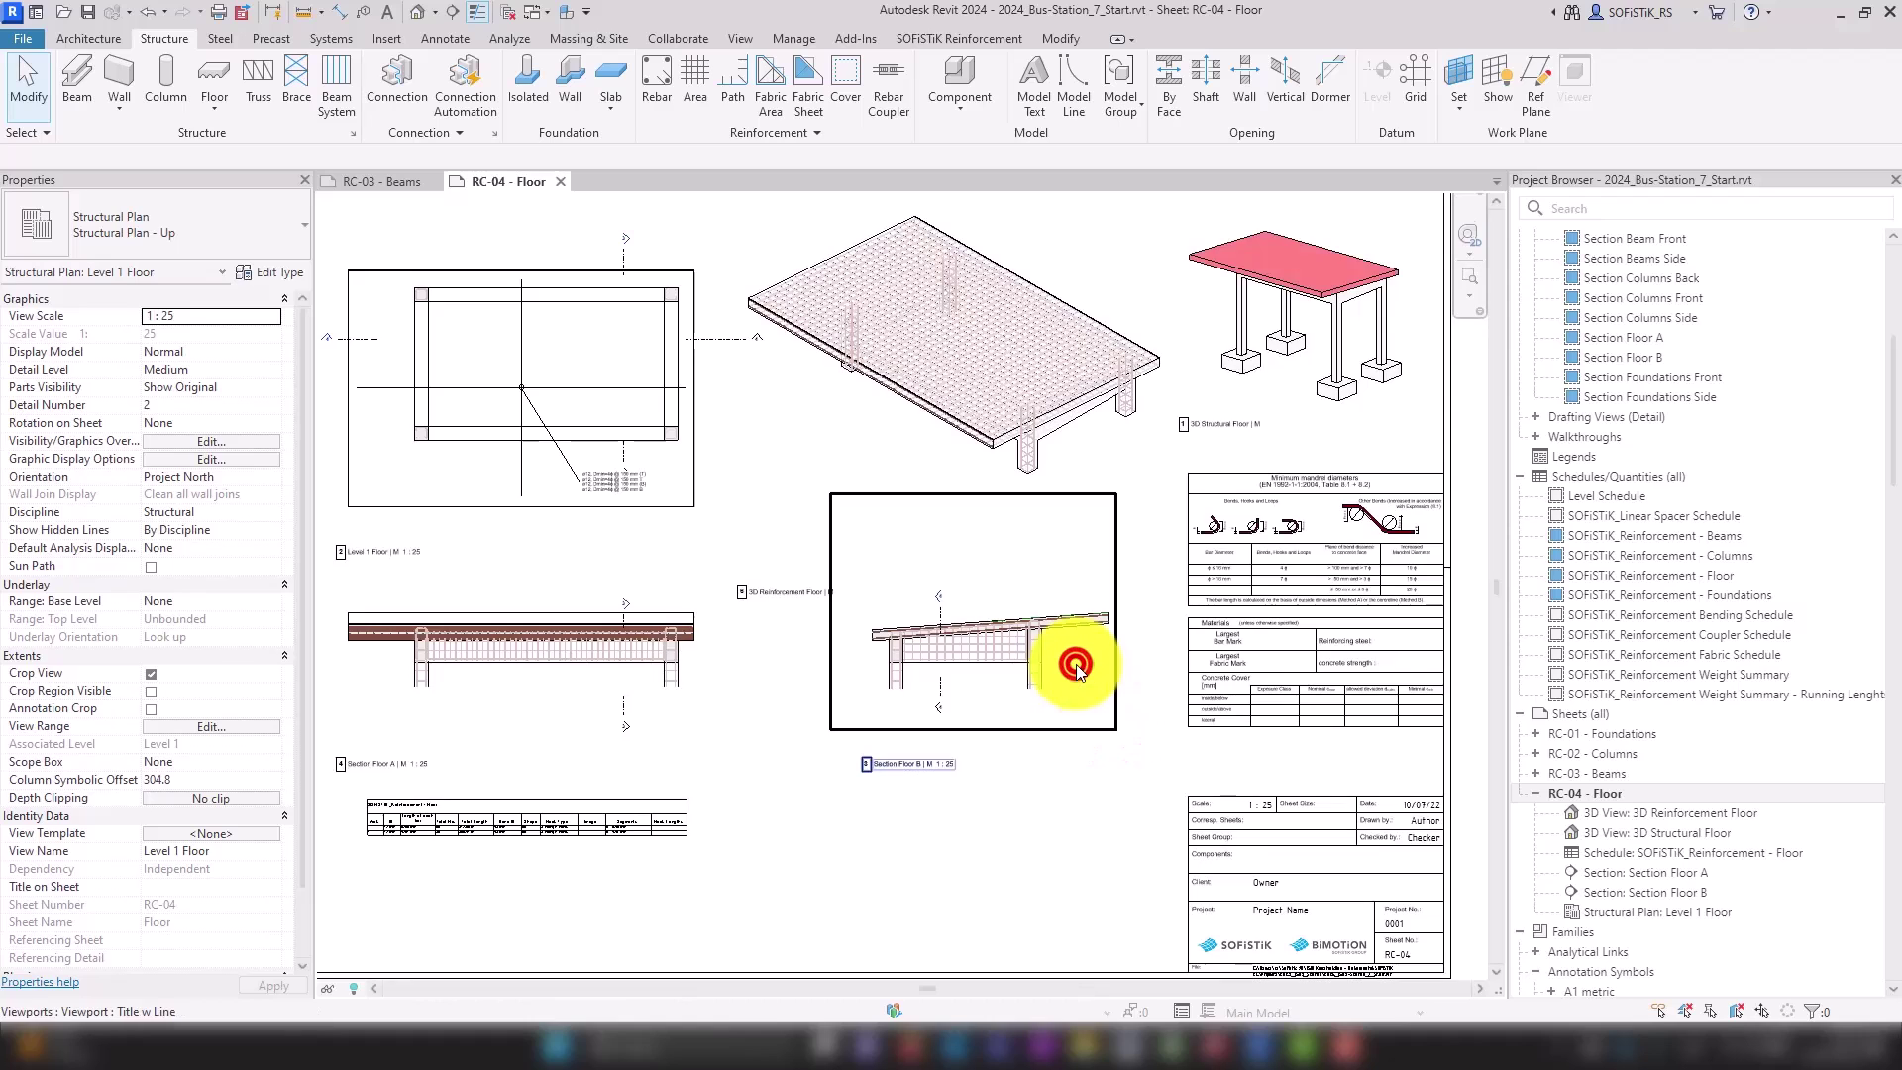
scroll(1060, 660, "up", 3)
scroll(1060, 650, "up", 1)
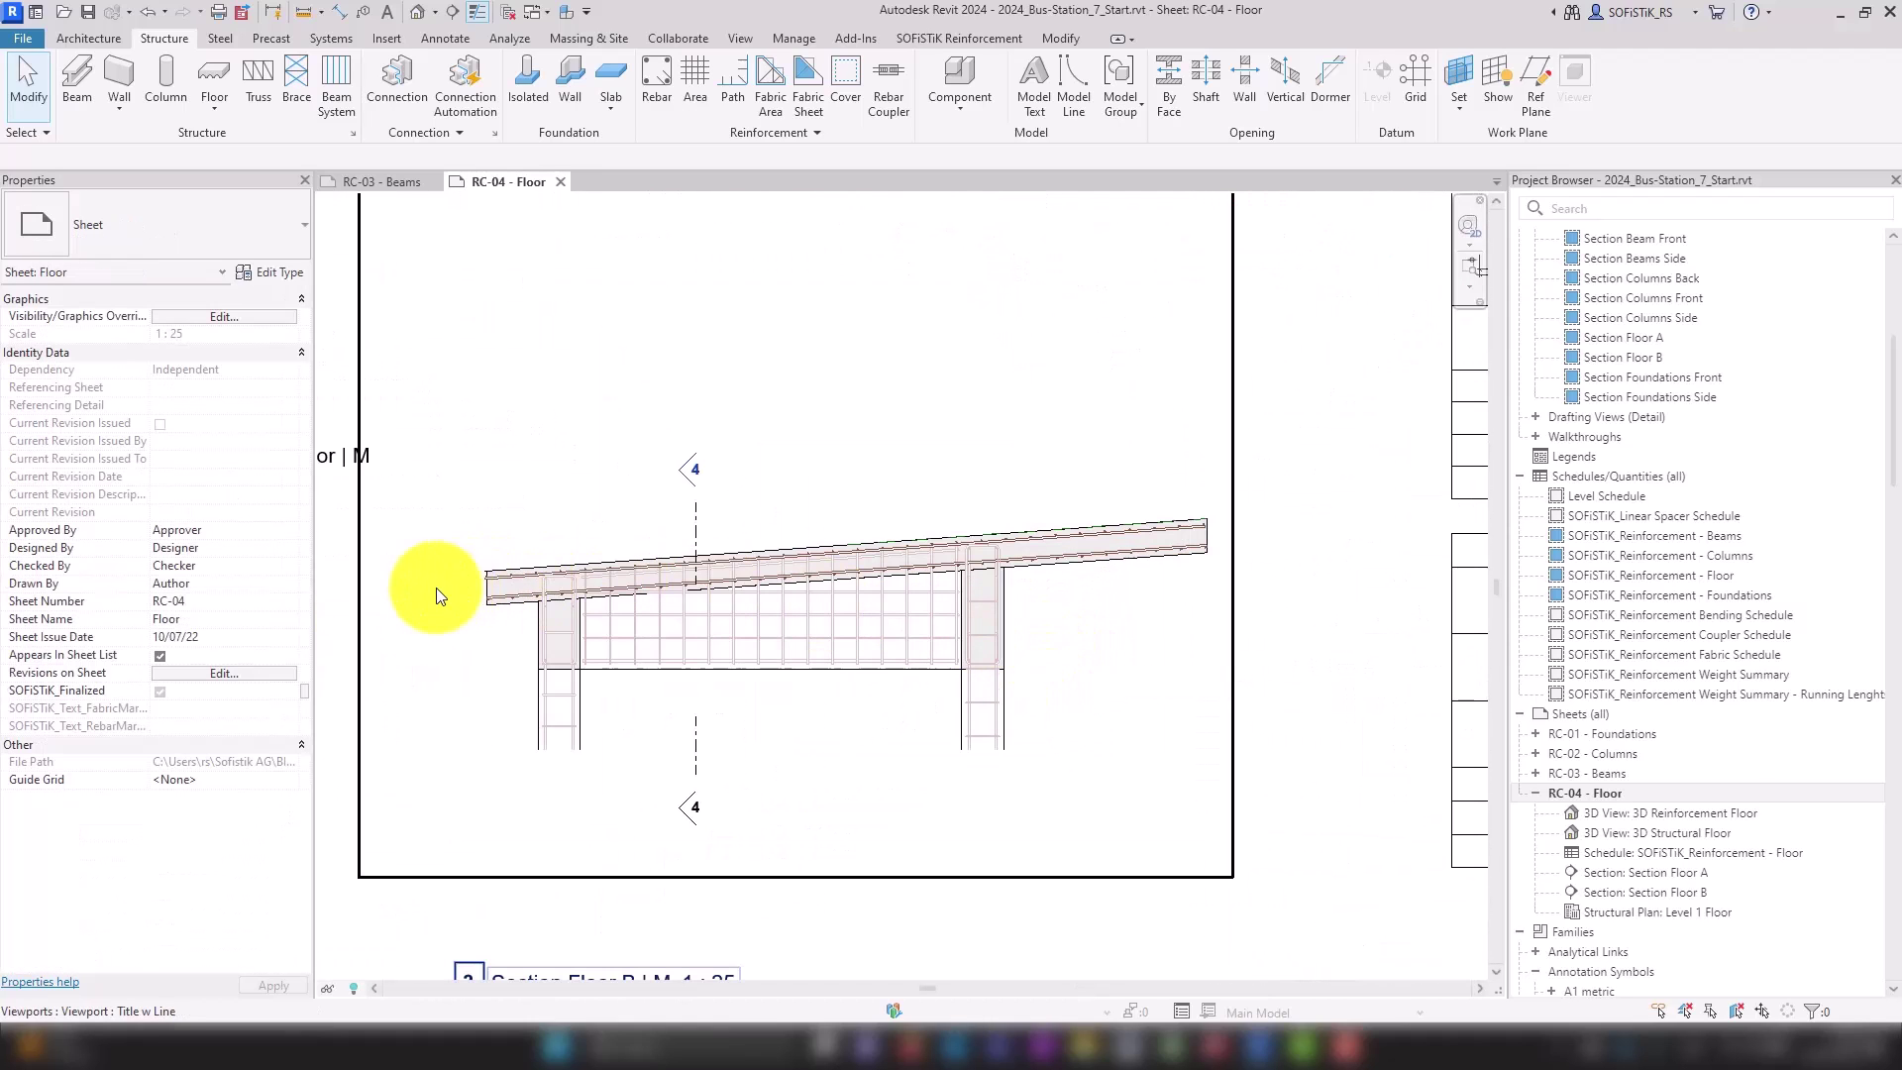
scroll(438, 590, "up", 4)
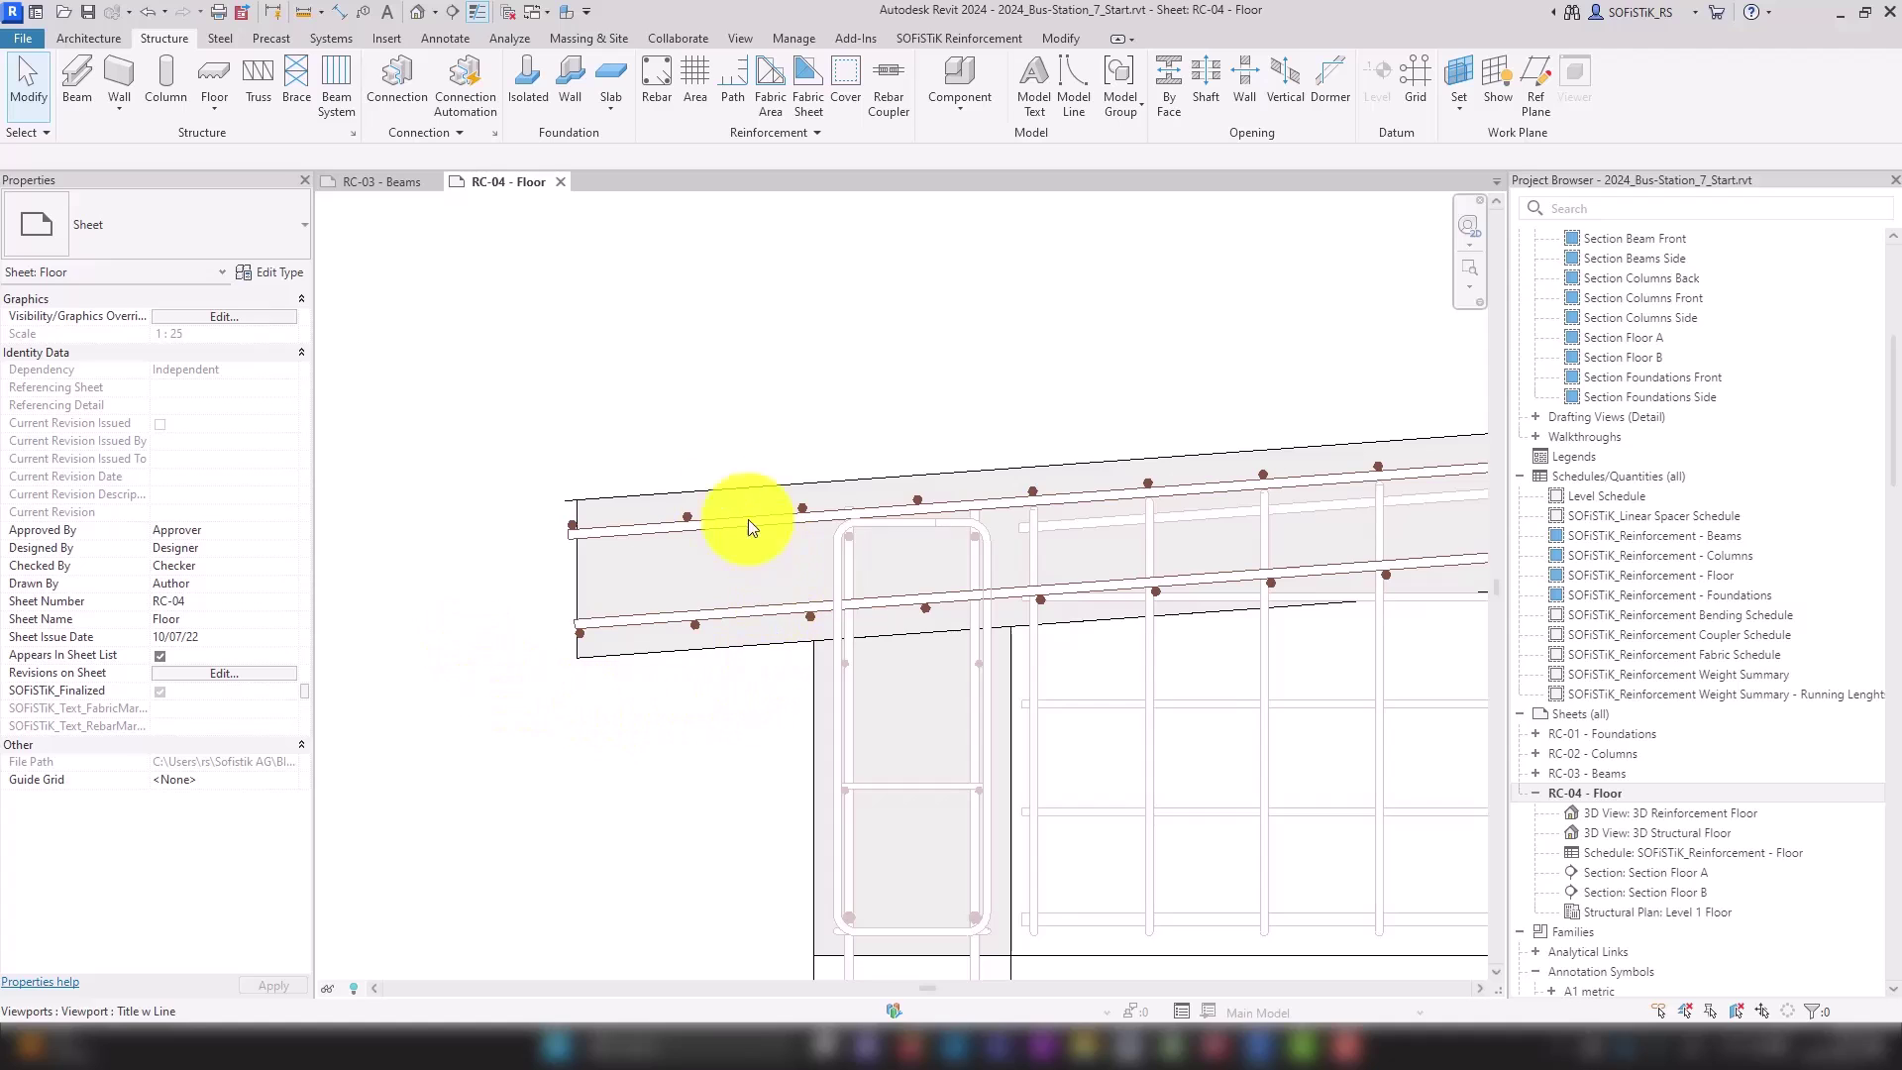
double_click(662, 731)
left_click(650, 573)
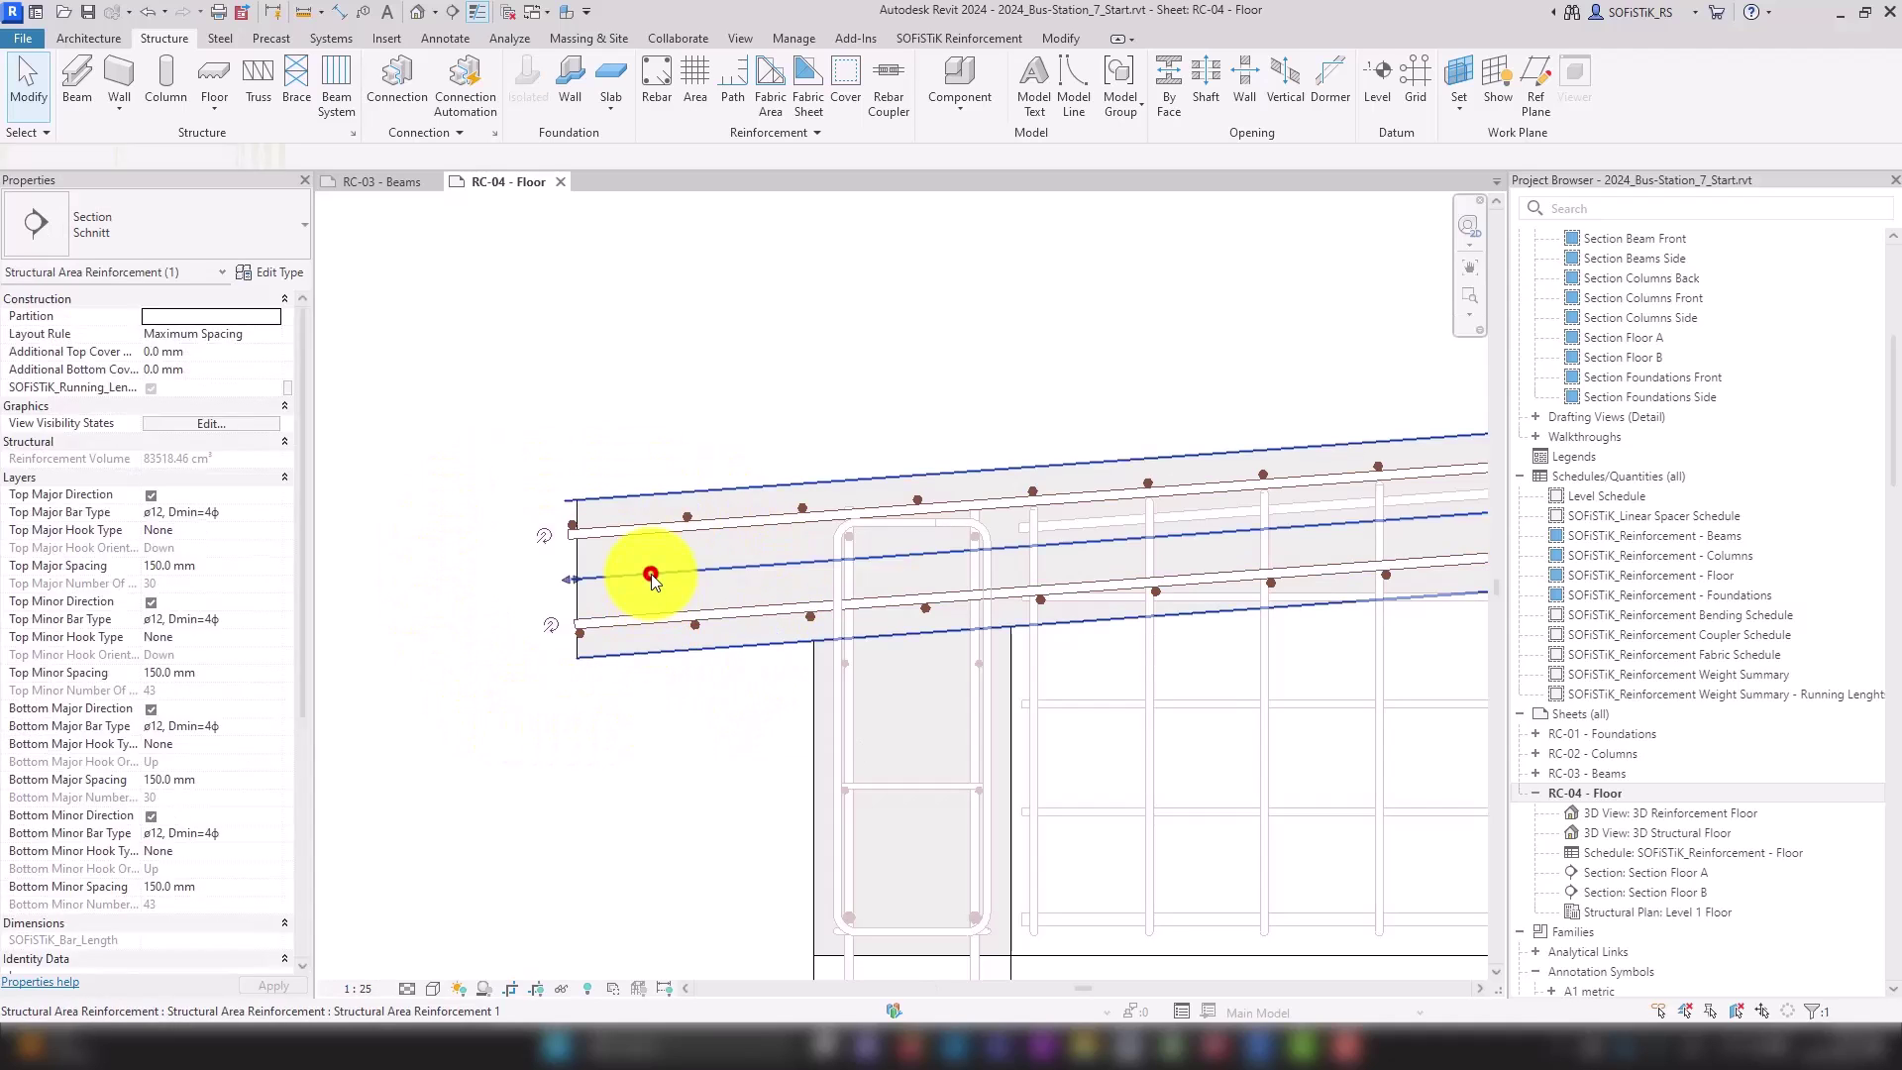
mouse_move(575, 578)
left_mouse_down()
mouse_move(602, 579)
mouse_move(480, 583)
left_mouse_up()
Pull the area reinforcement's other end inward from the slab edge at the high end of the slope in Section Floor B.
scroll(456, 615, "down", 2)
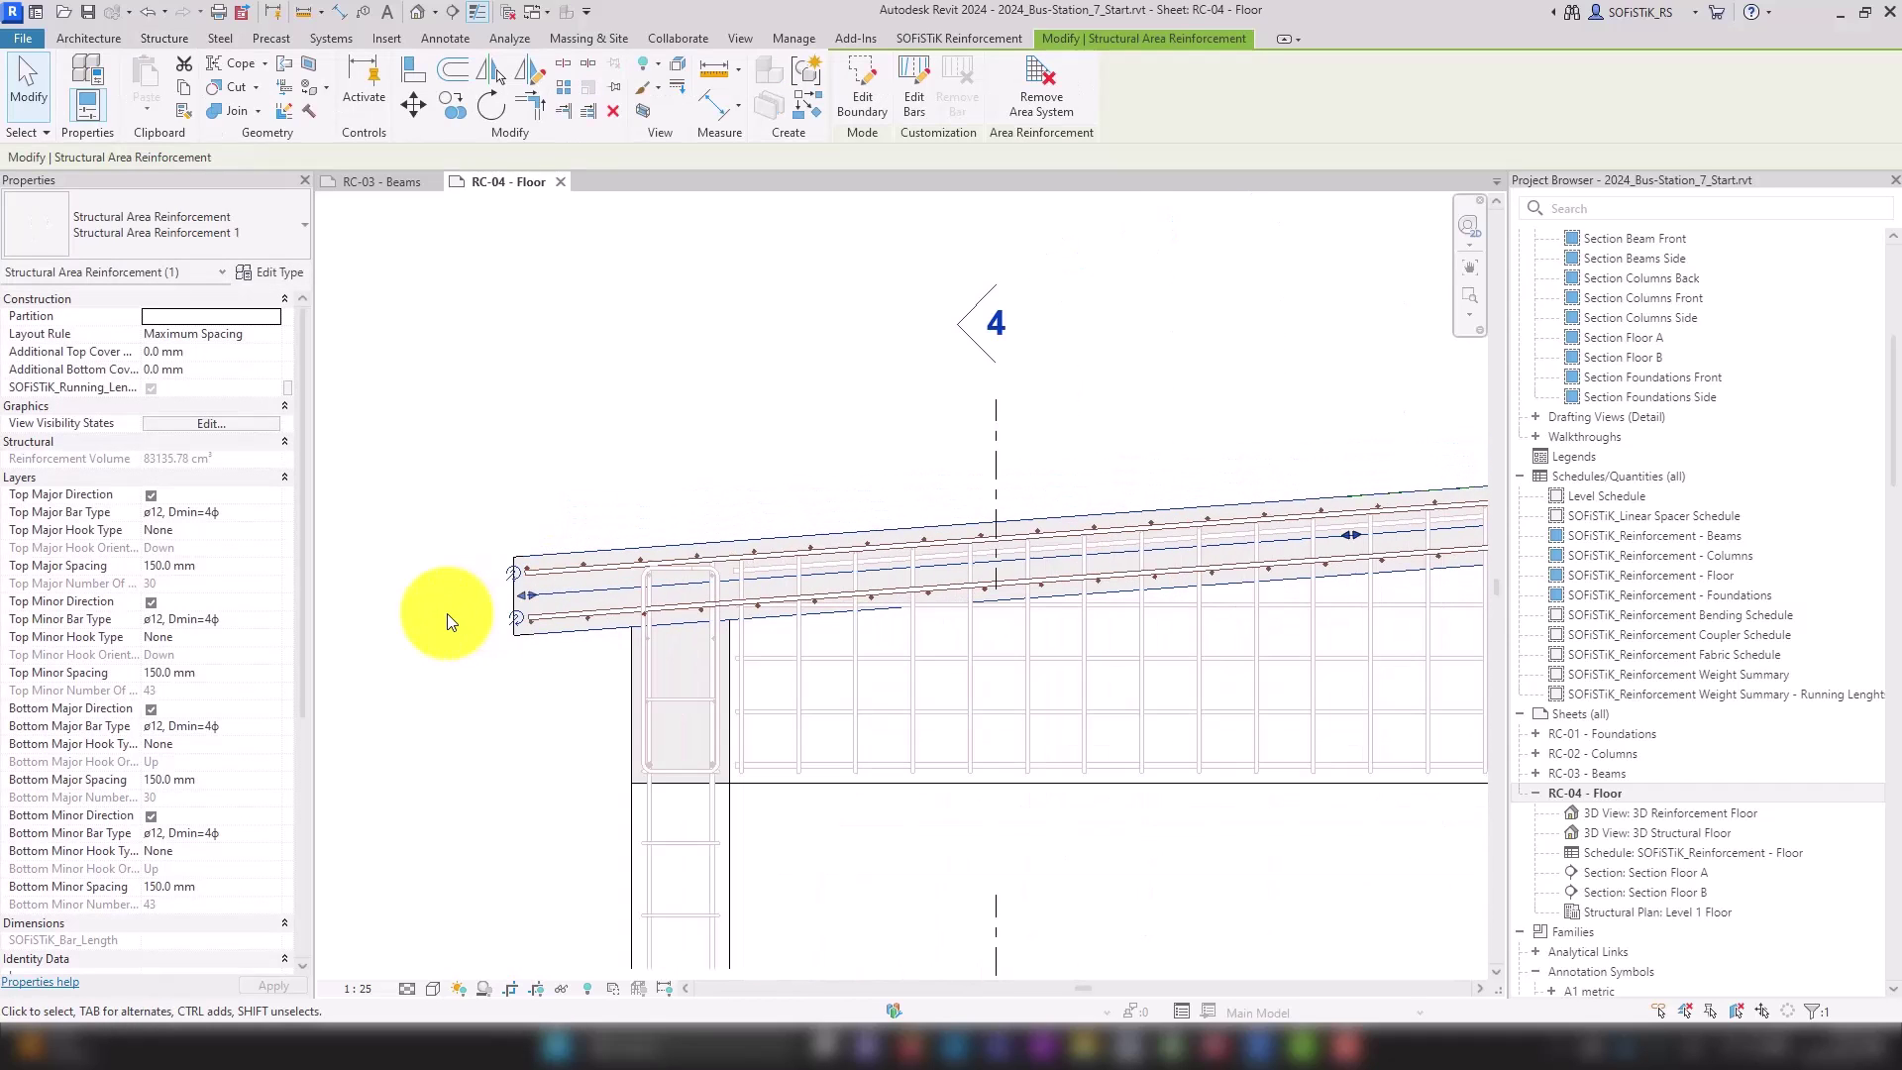
scroll(437, 618, "down", 3)
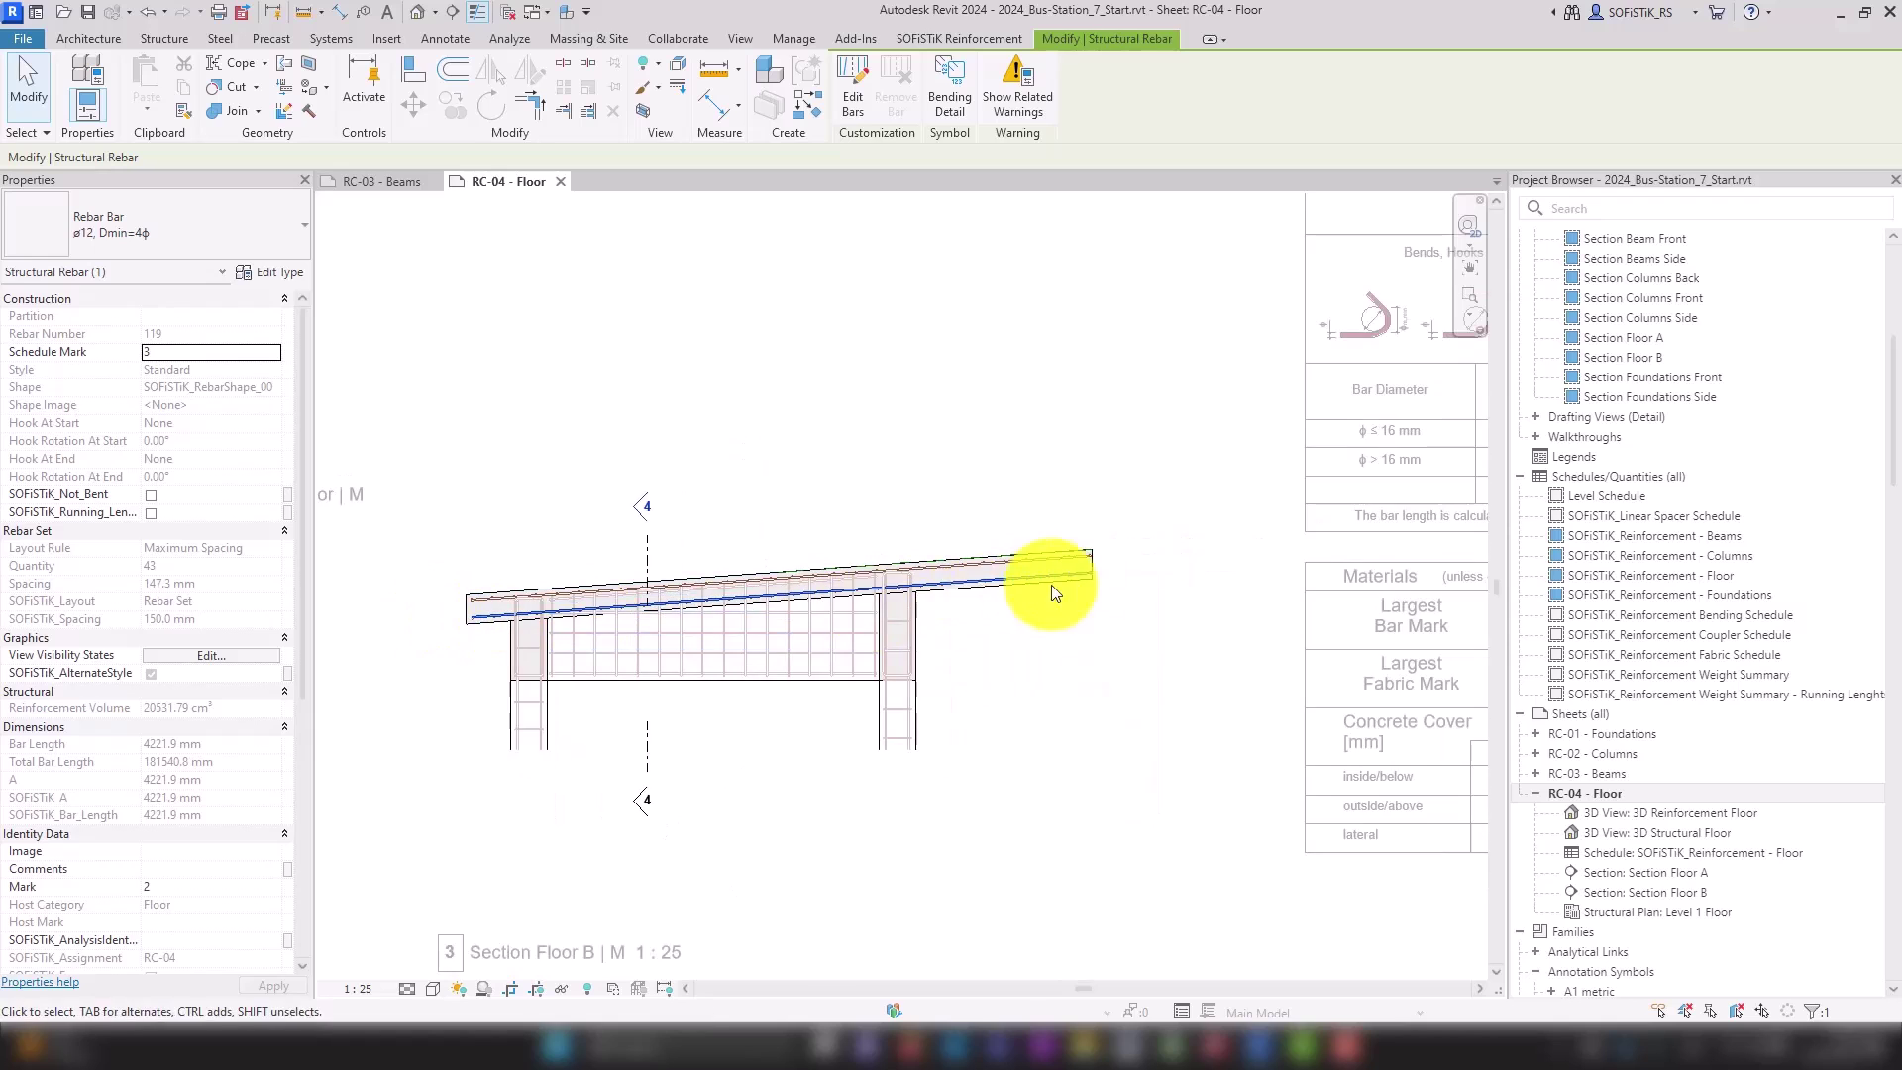
scroll(1105, 567, "up", 4)
left_click(1044, 558)
scroll(1090, 551, "up", 2)
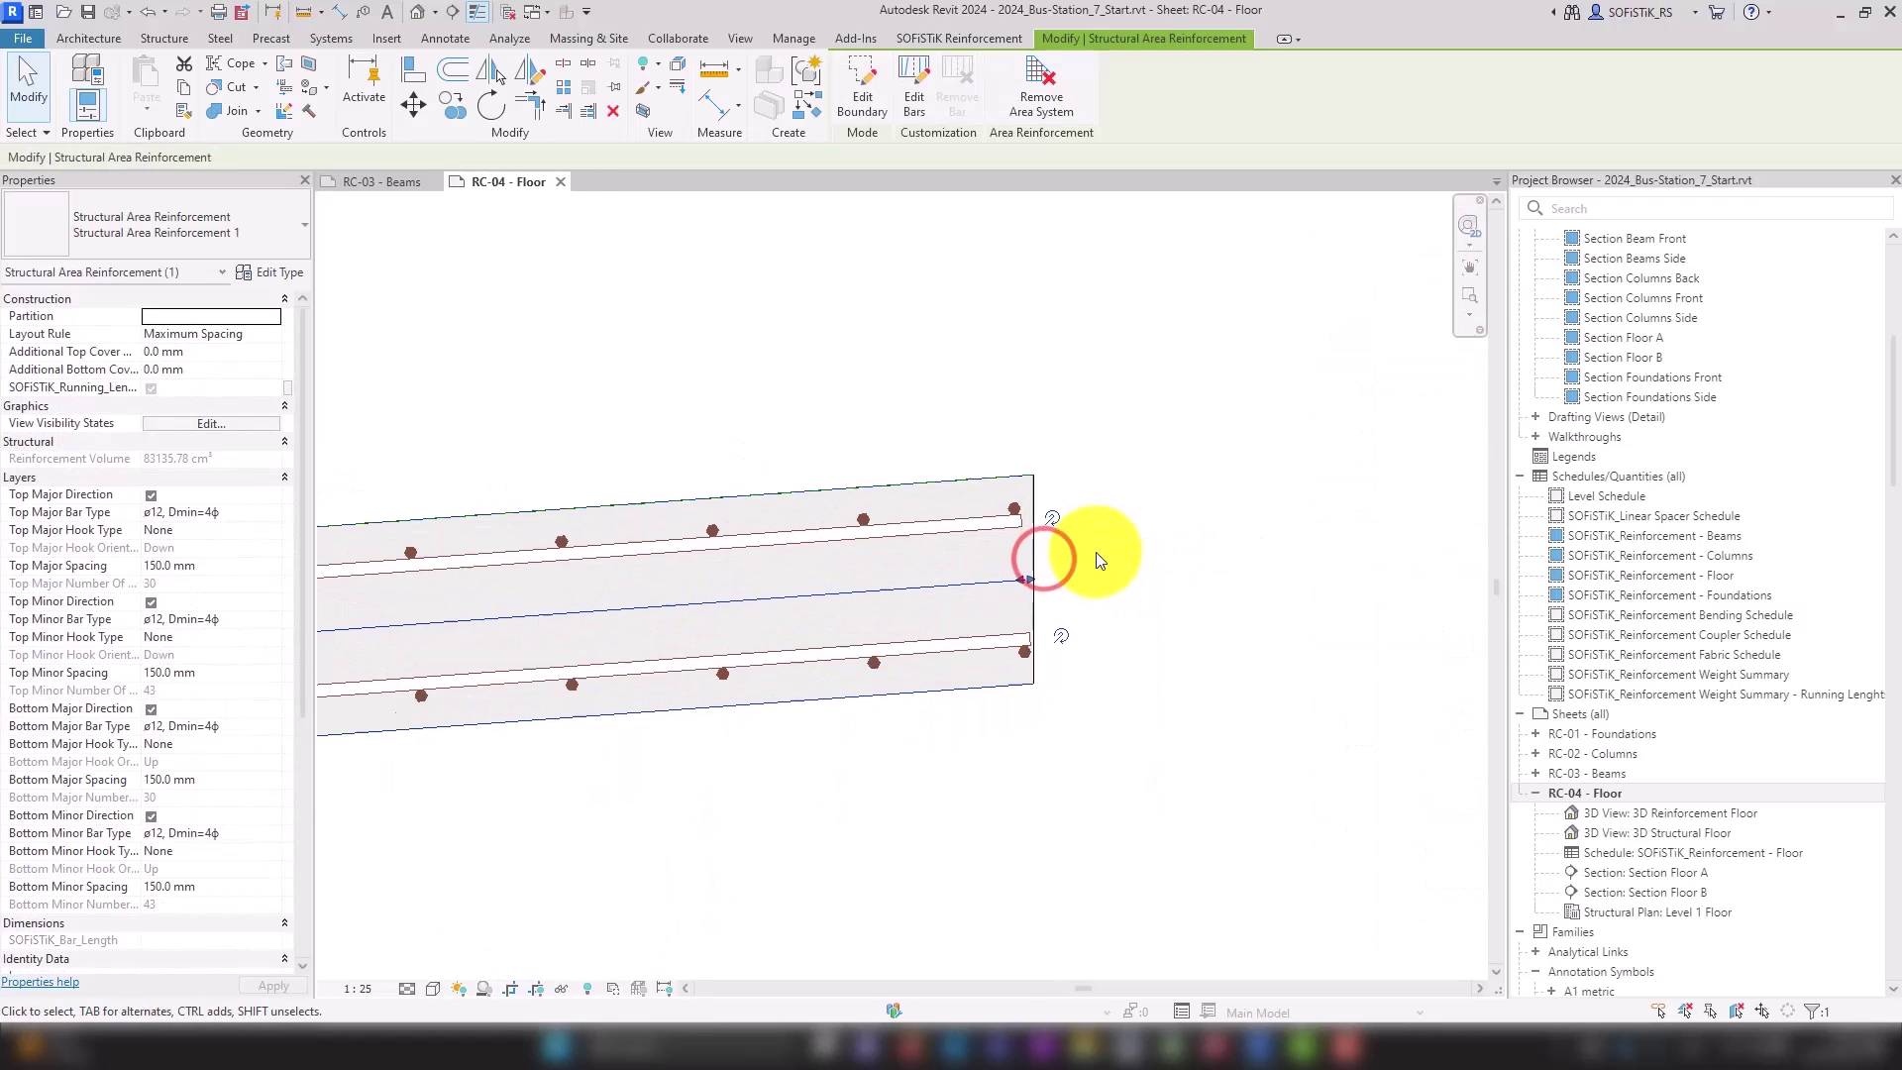
left_click_drag(1030, 583, 995, 587)
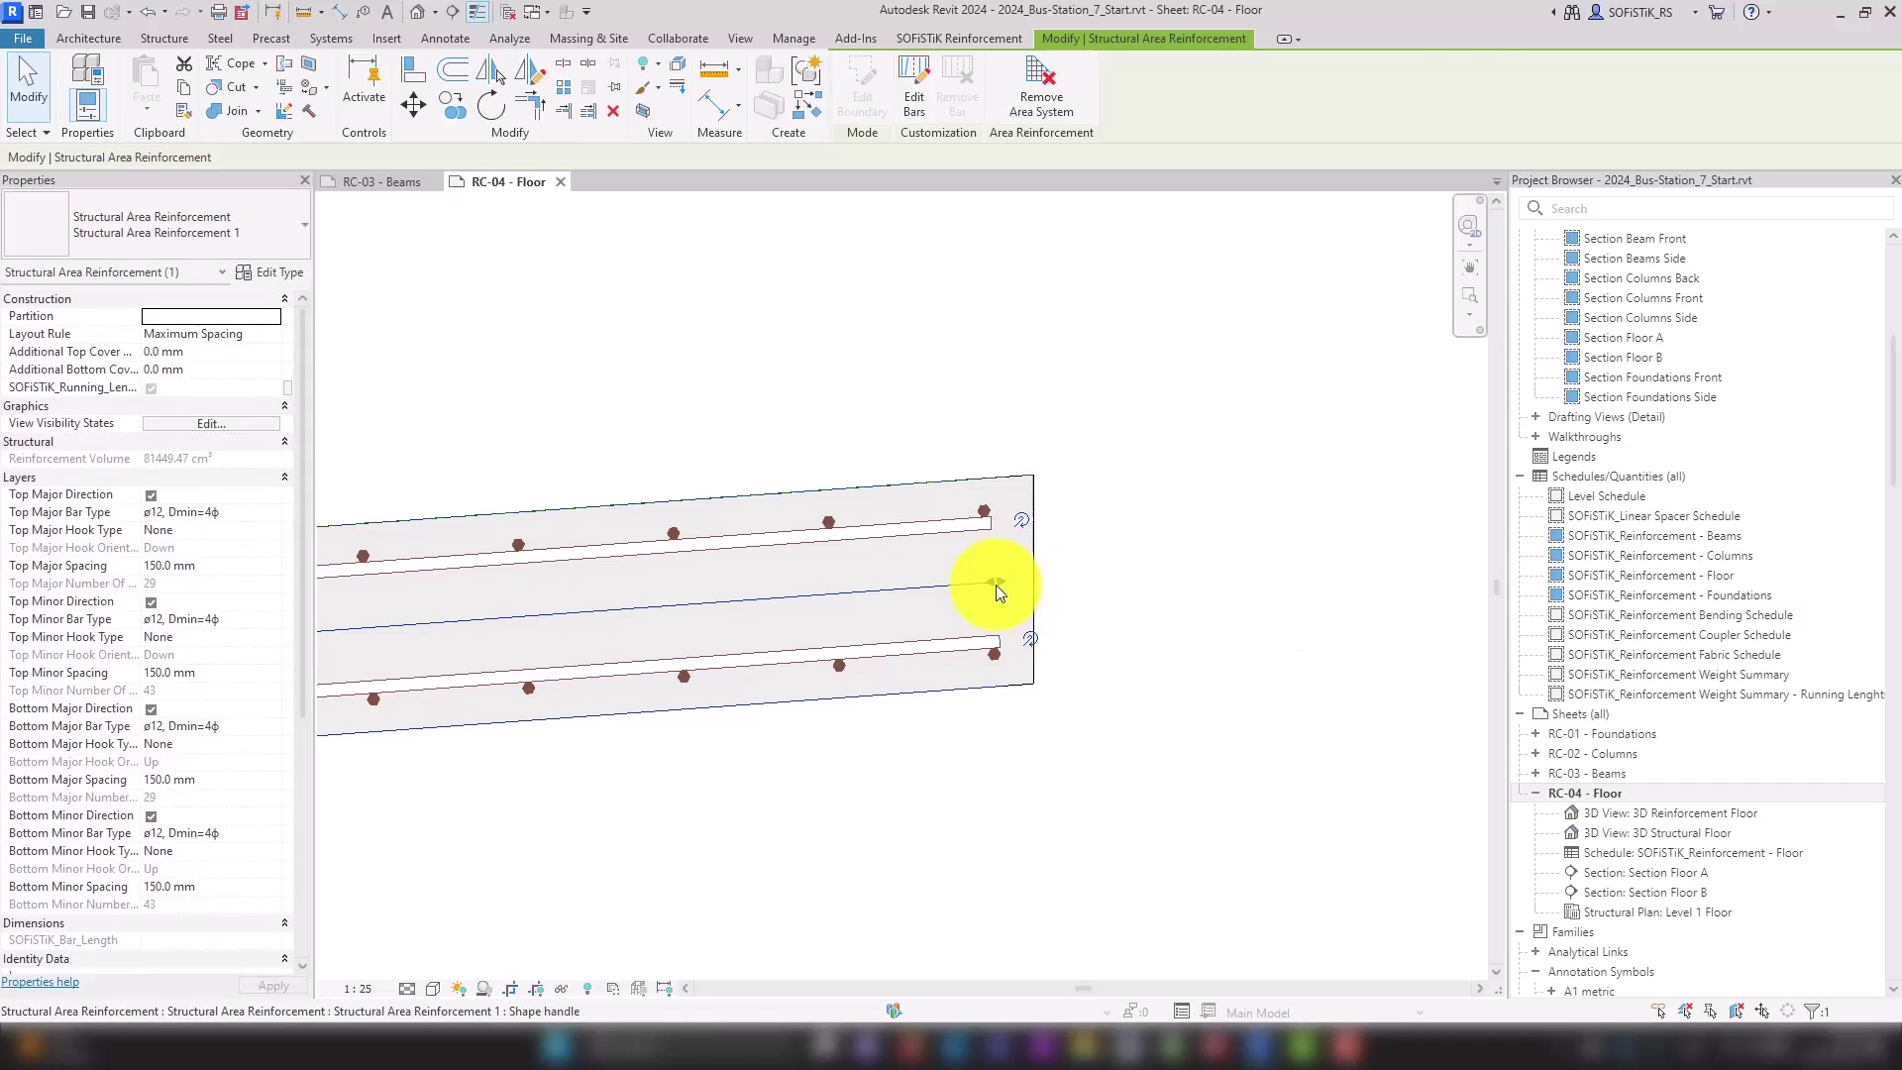
key("Escape")
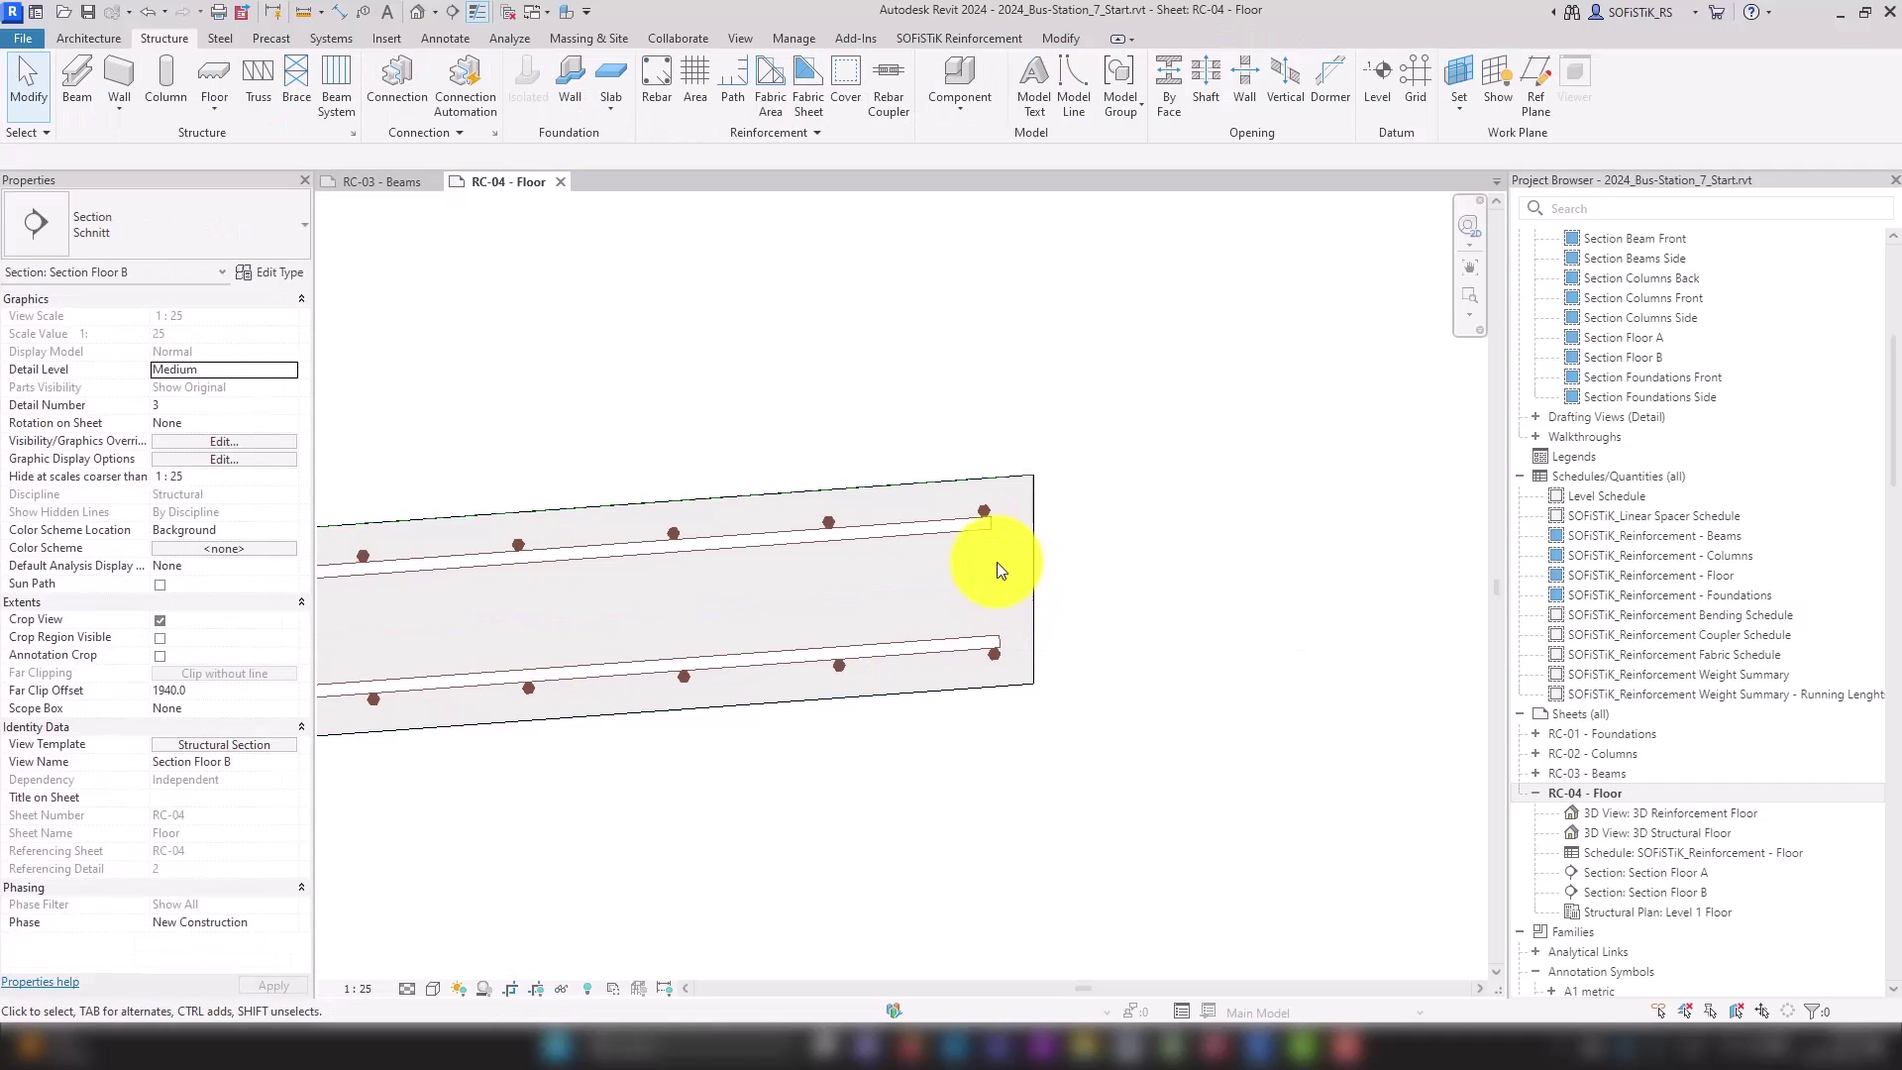
Check the bar ends against the slab's rebar cover lines in Section Floor B using the Cover tool.
left_click(849, 81)
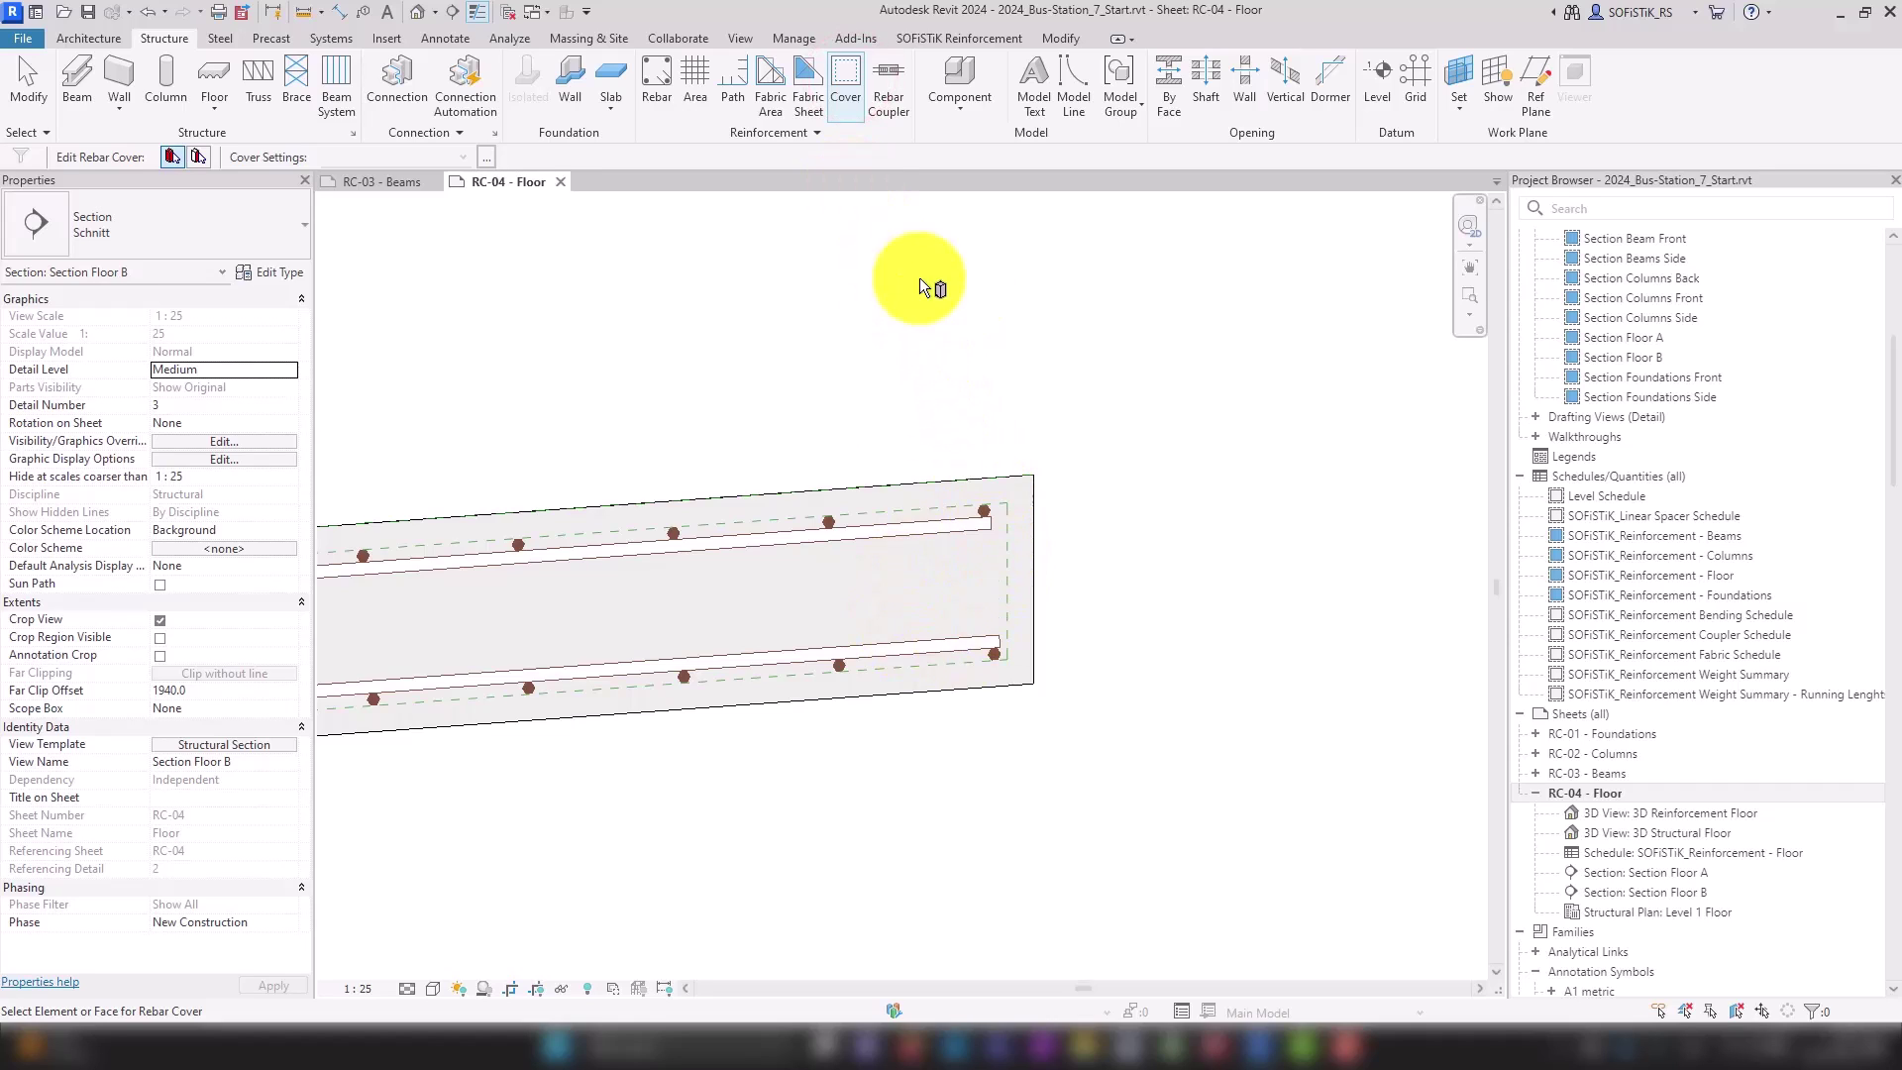
scroll(1087, 361, "down", 5)
left_click(1034, 438)
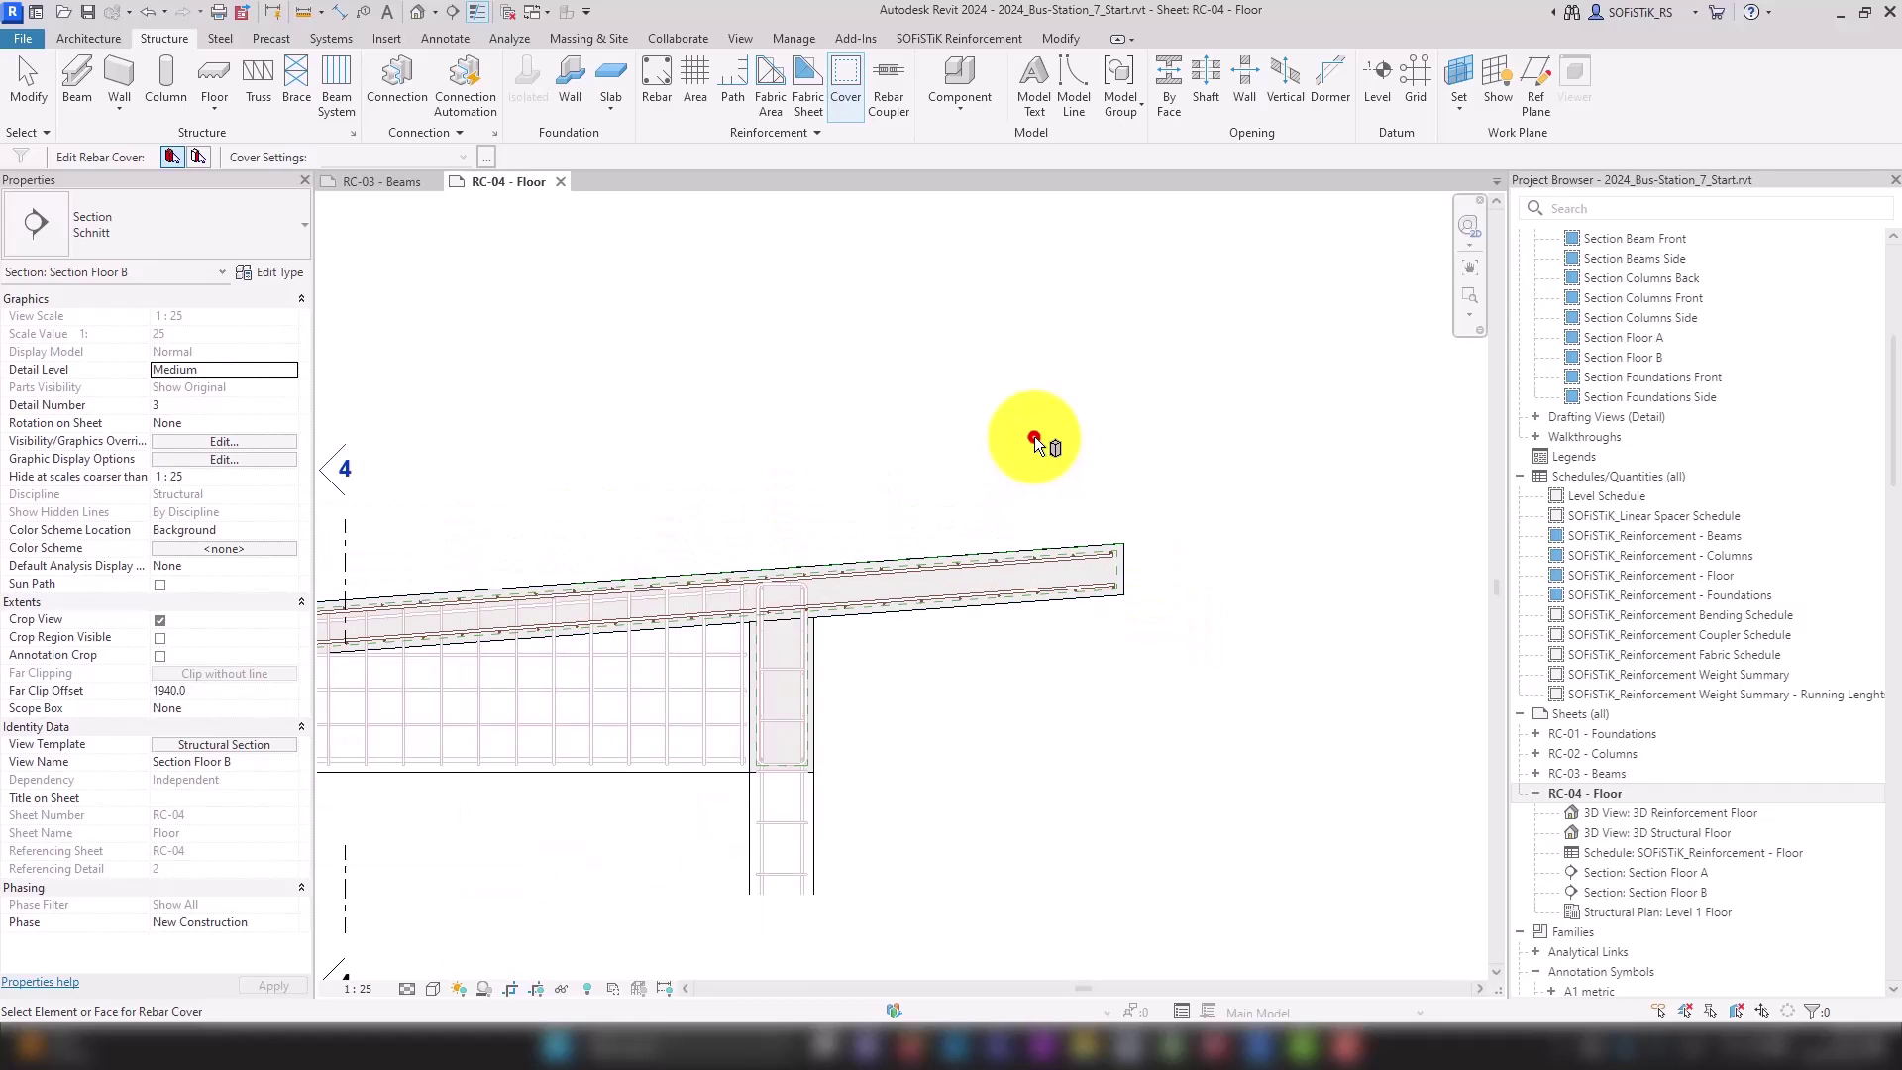
key("Escape")
Activate the Level 1 Floor plan view and start a path reinforcement hosted by the floor slab.
scroll(1037, 437, "down", 8)
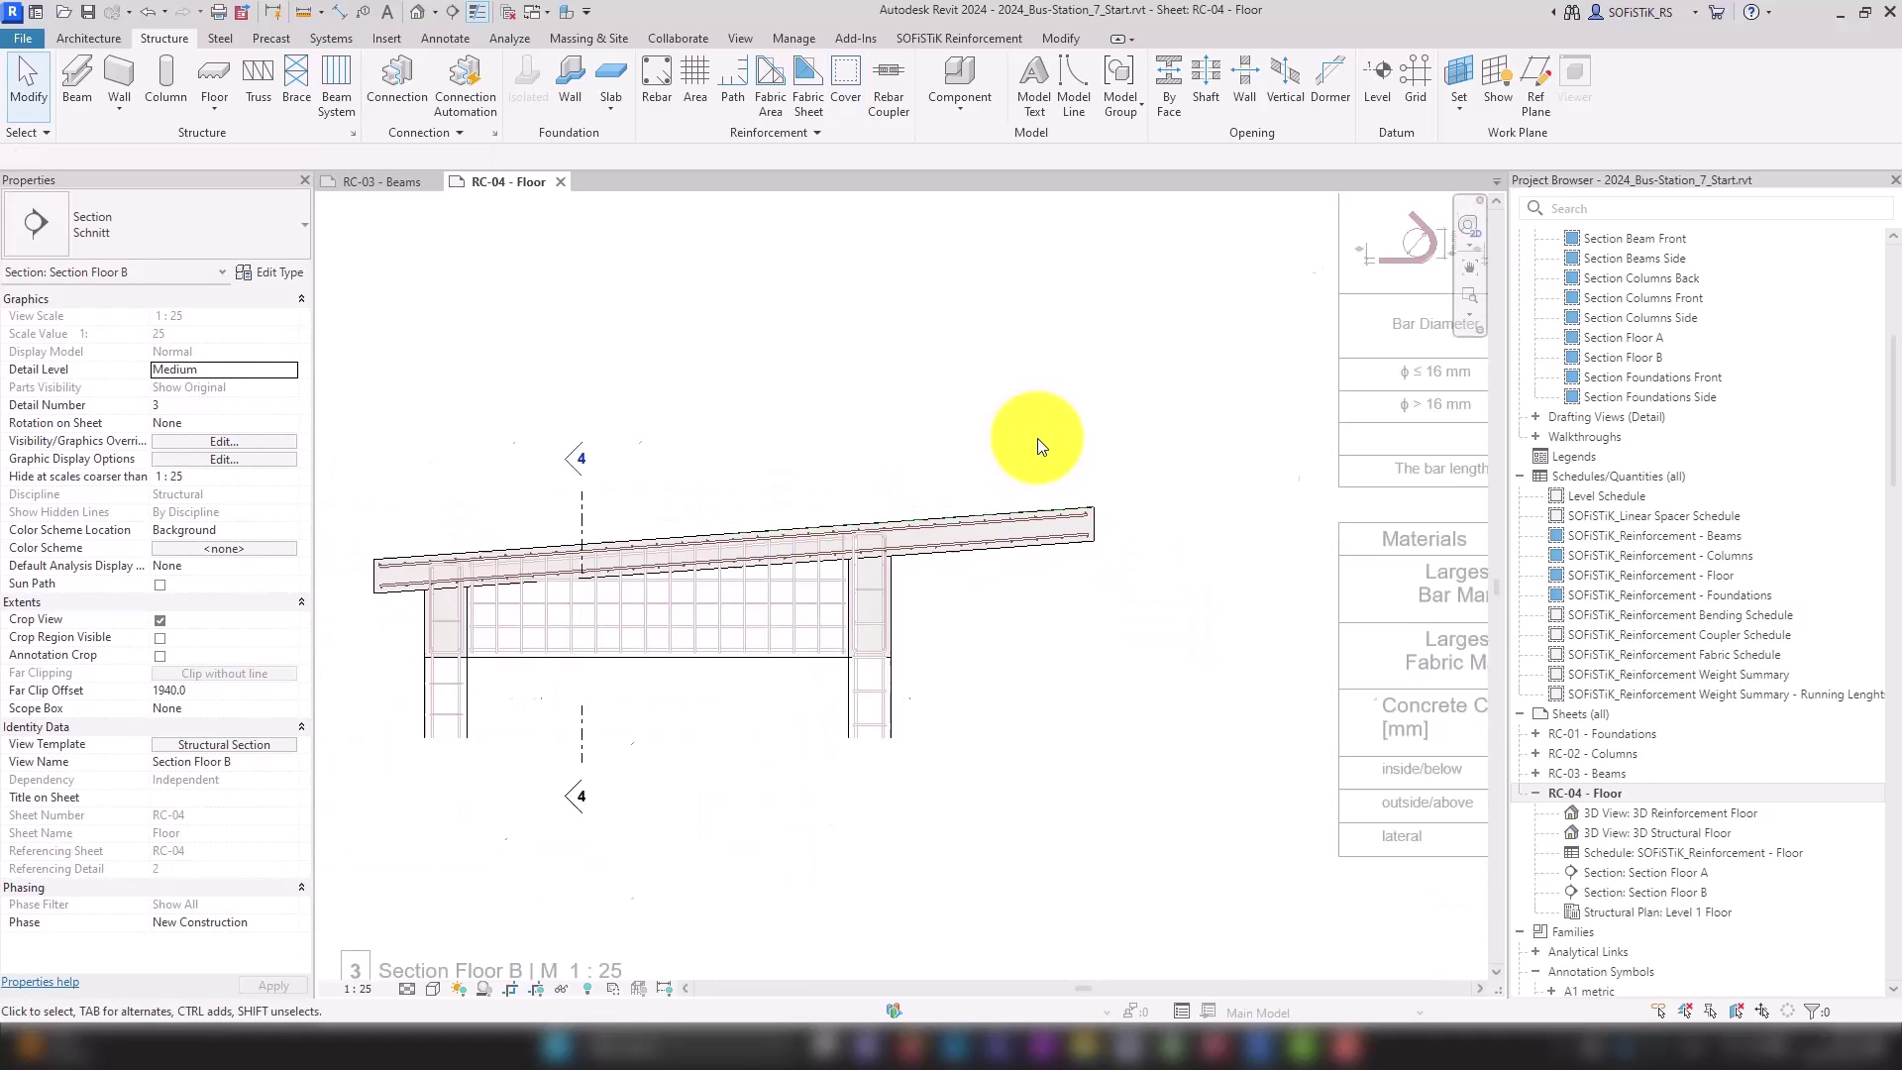
scroll(701, 397, "up", 6)
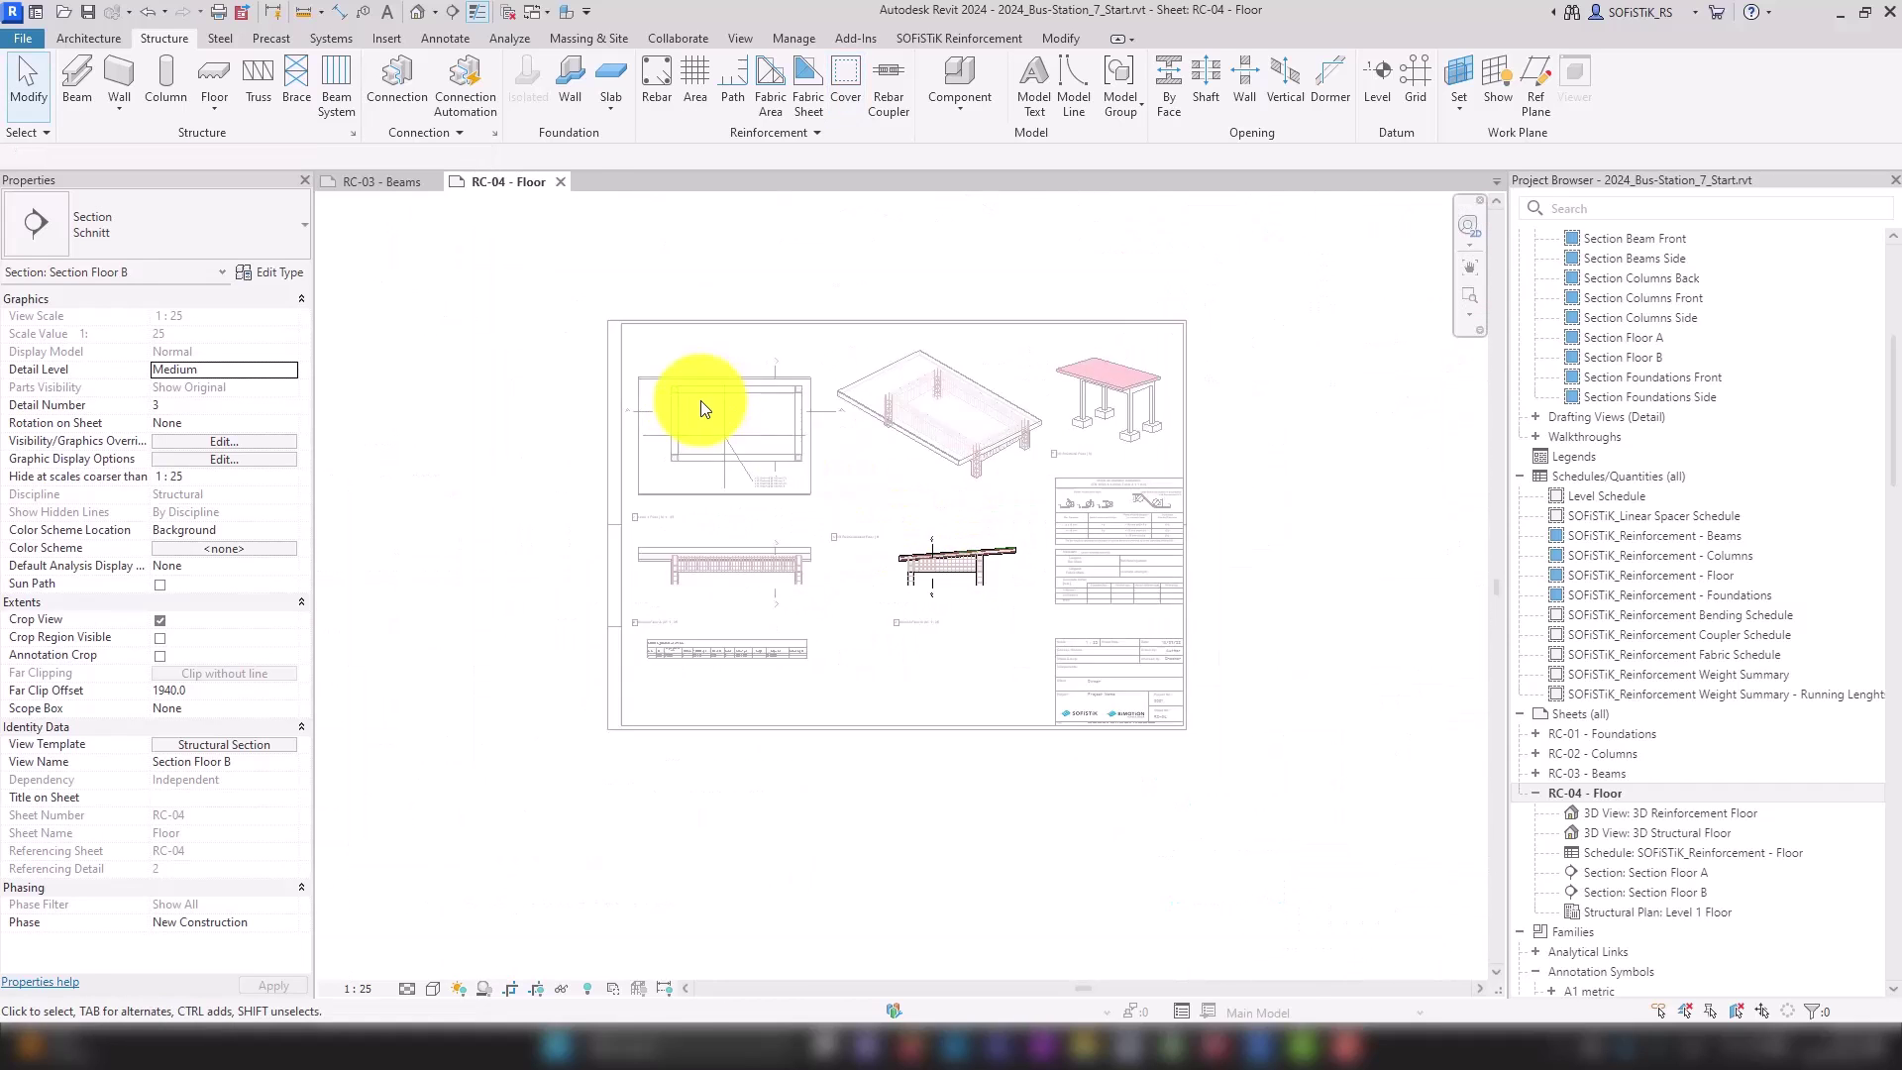
double_click(700, 446)
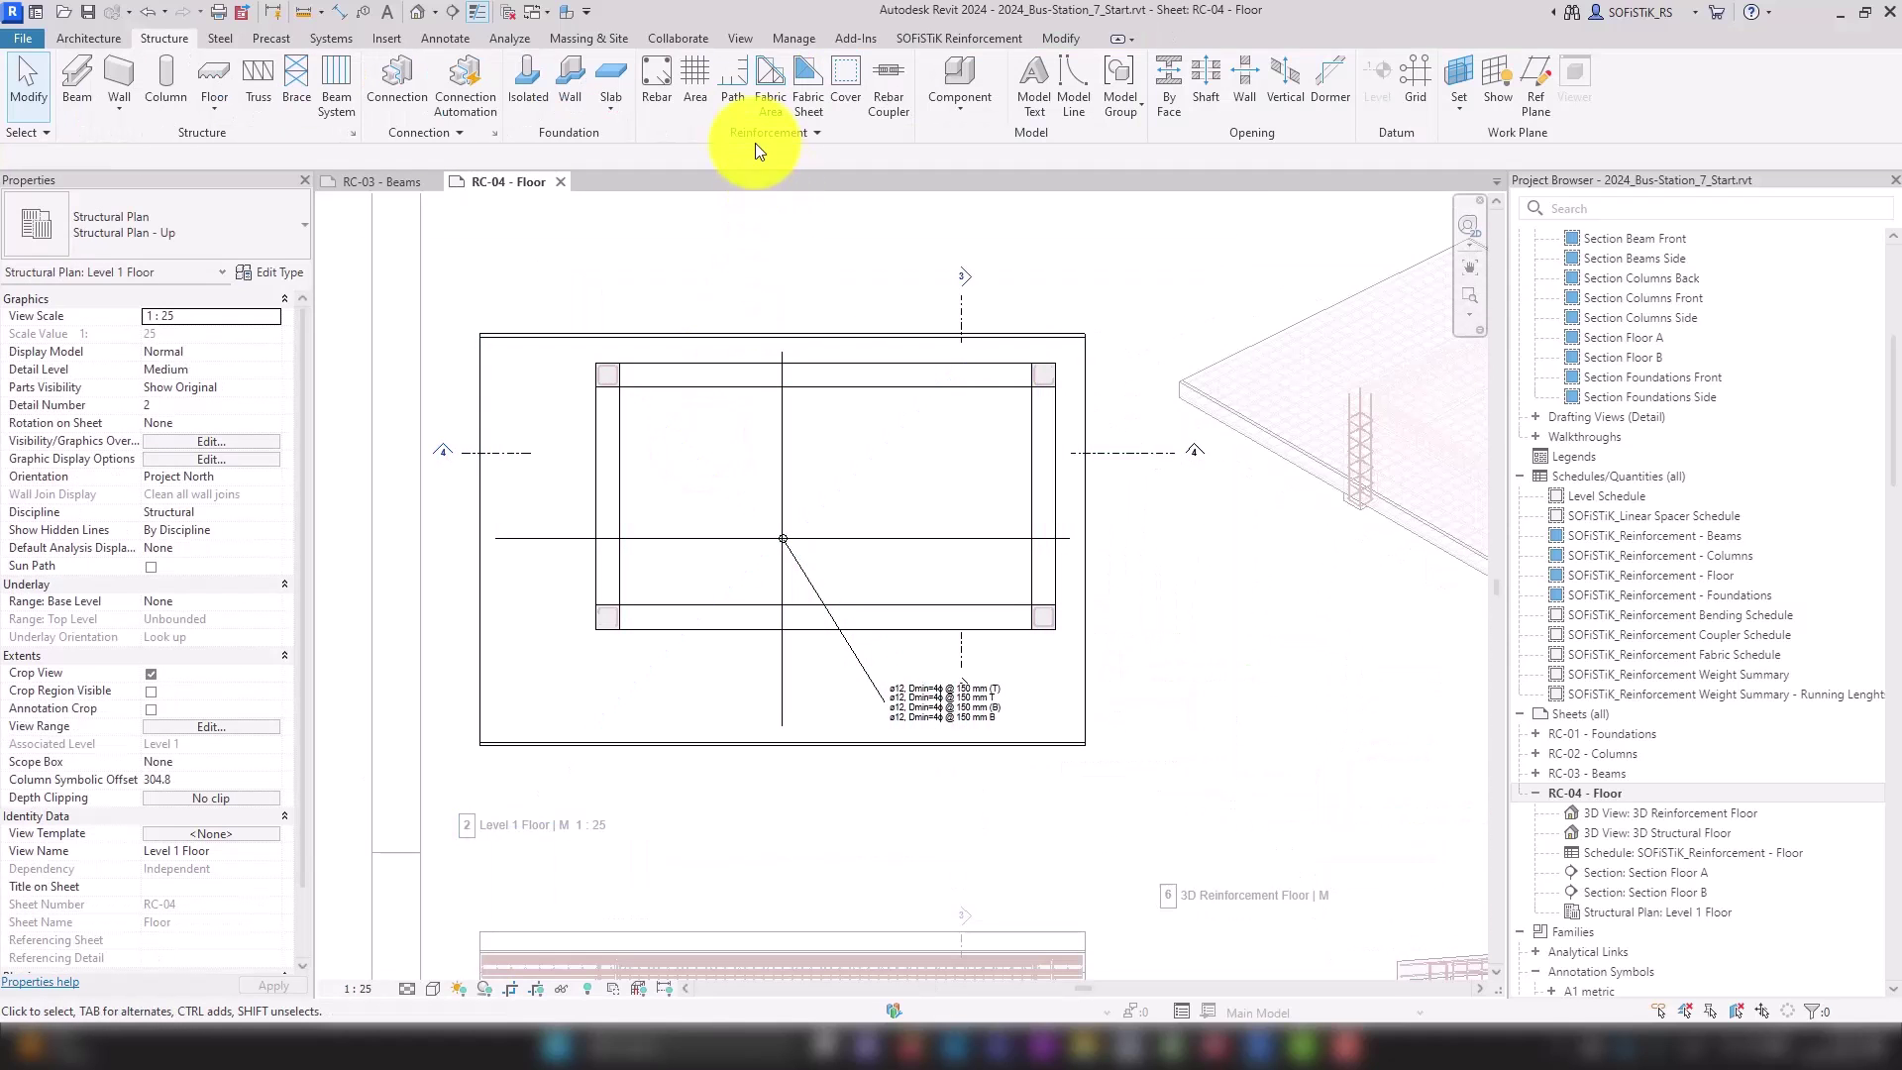
left_click(734, 78)
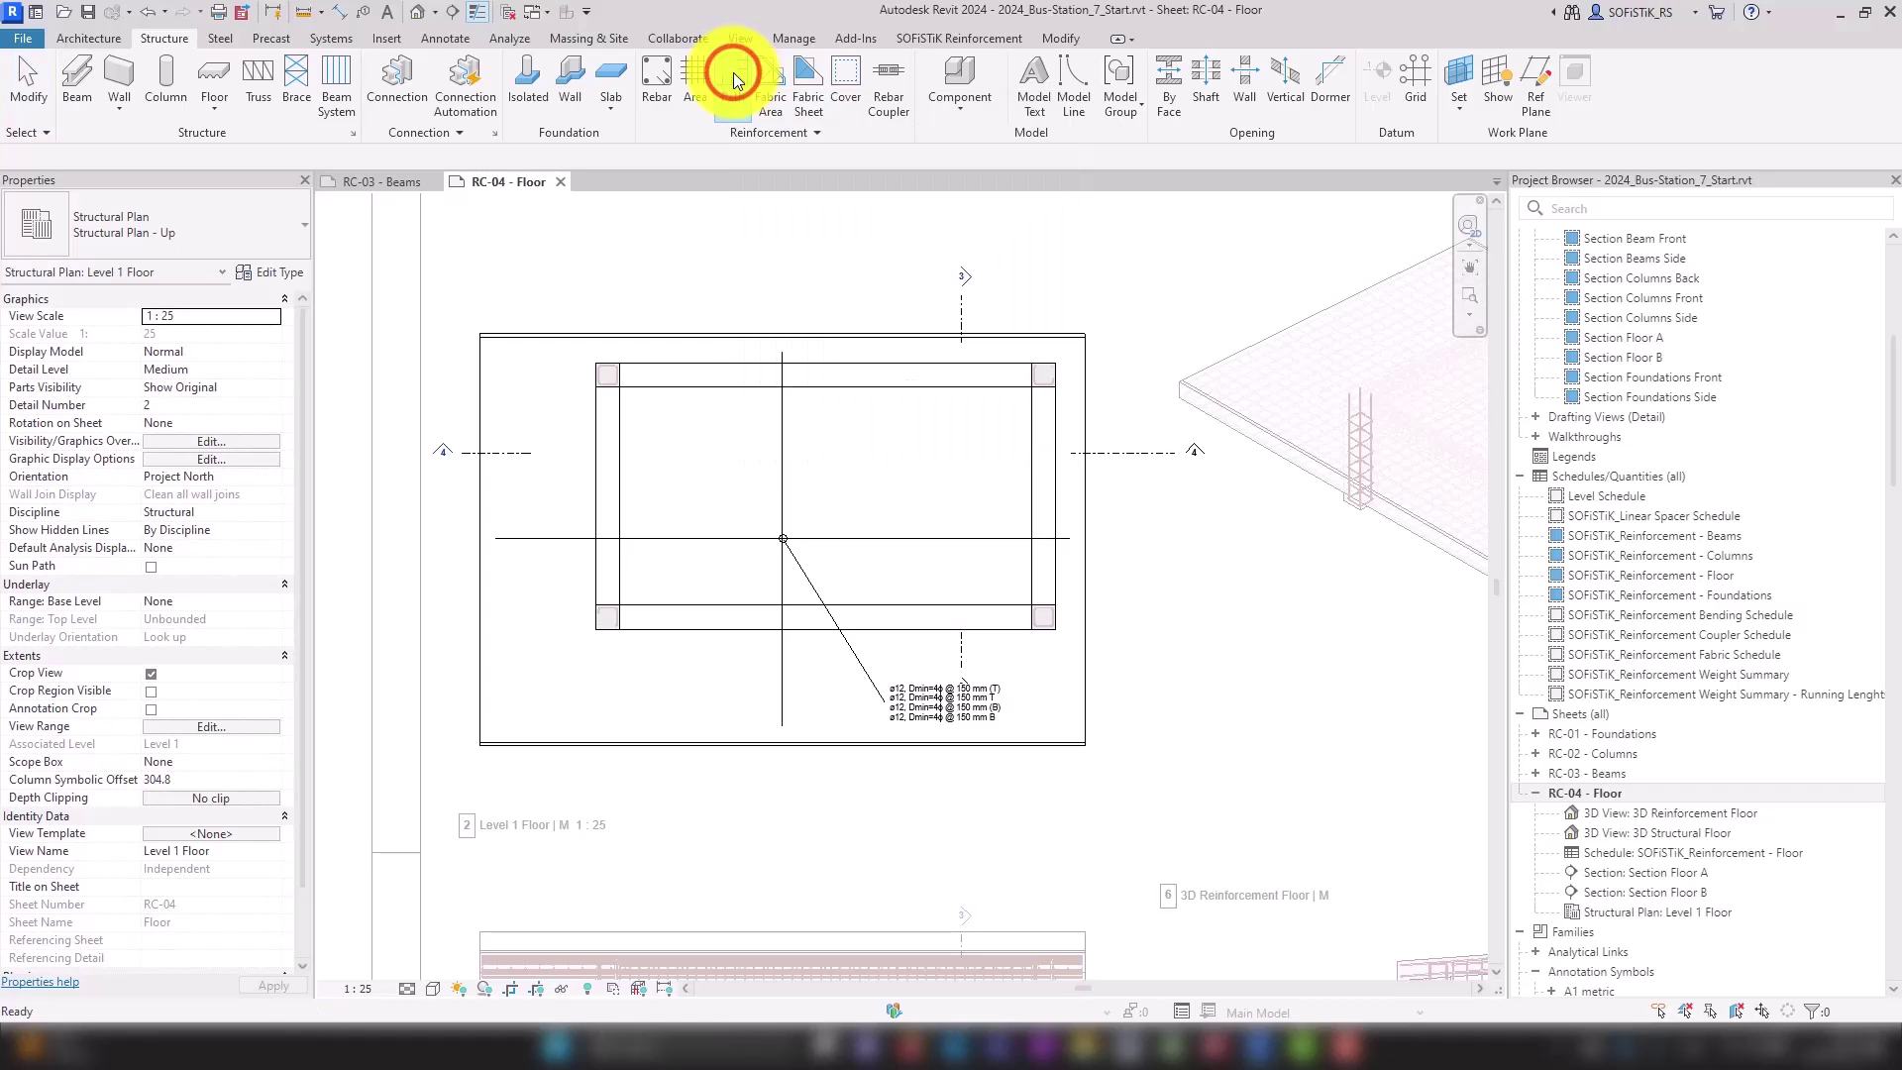
left_click(706, 340)
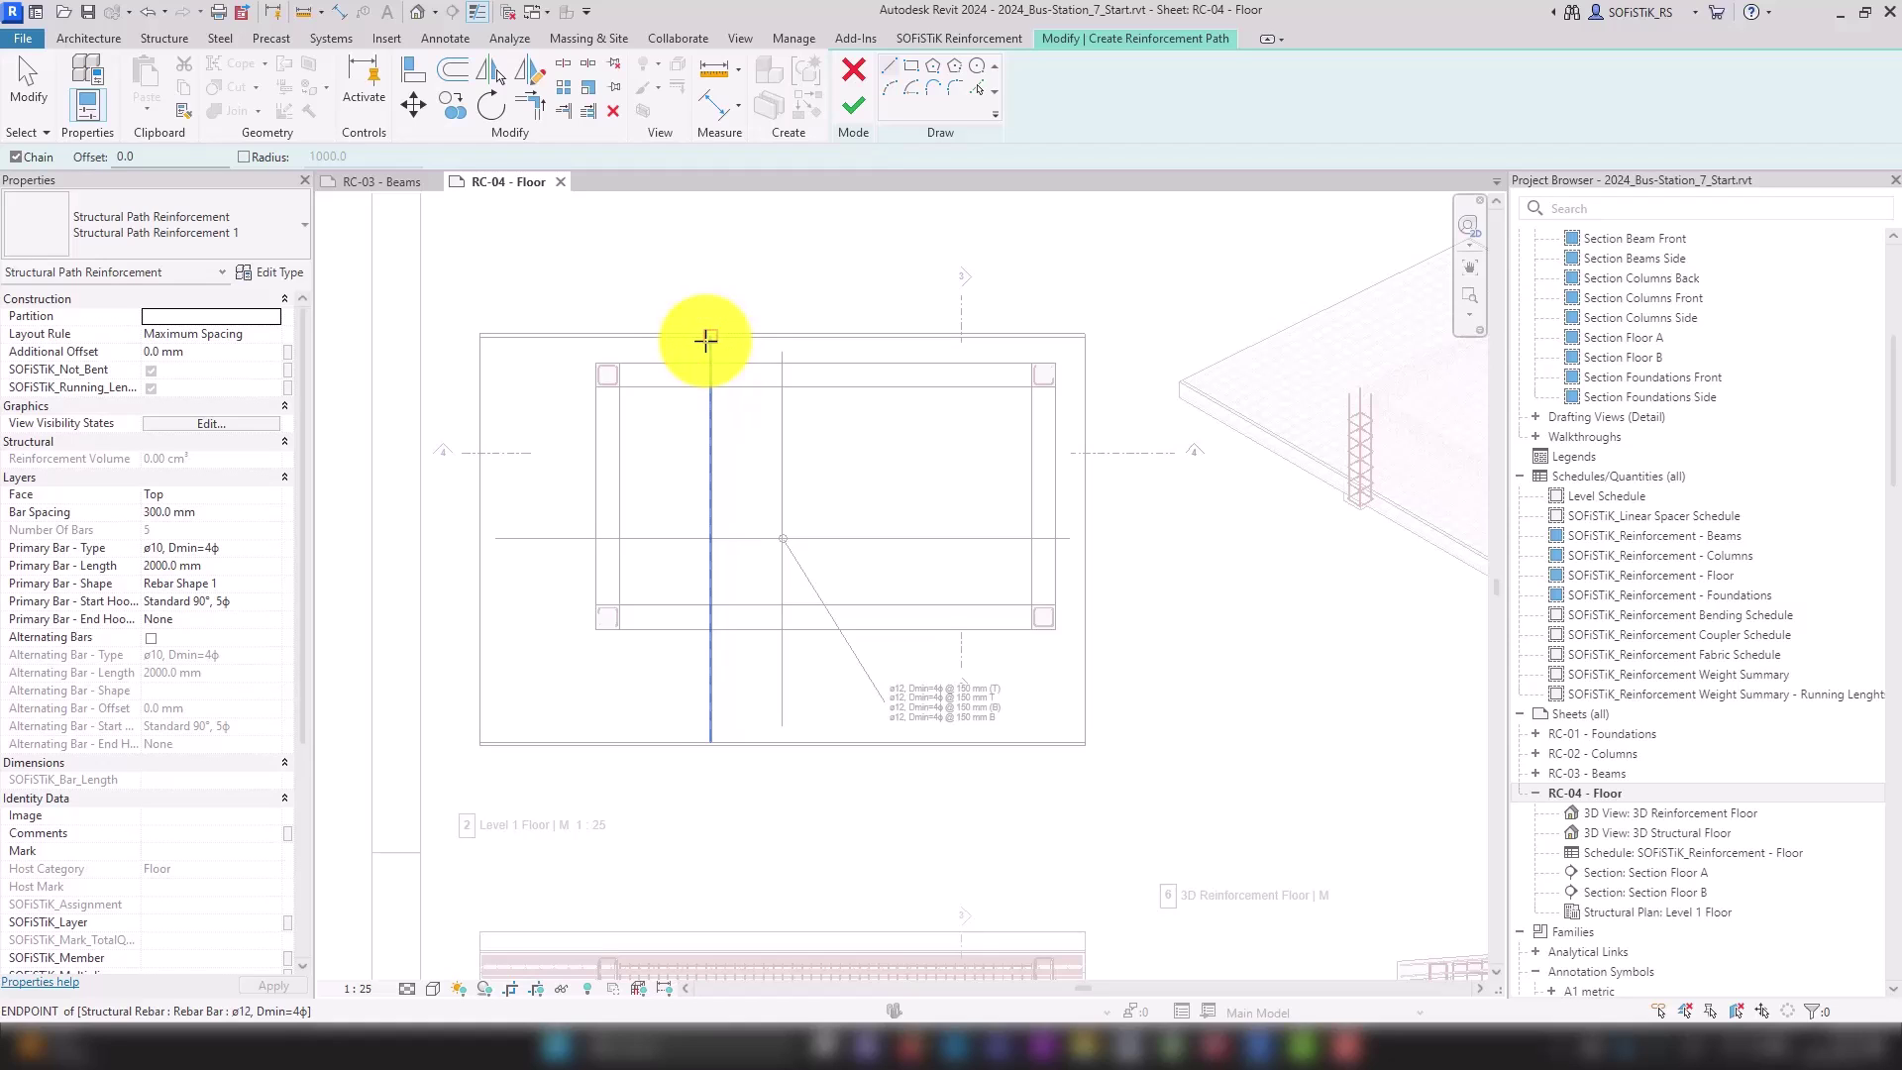
Pick the area reinforcement's boundary along the slab's left and upper edges in plan as path reinforcement lines.
left_click(978, 89)
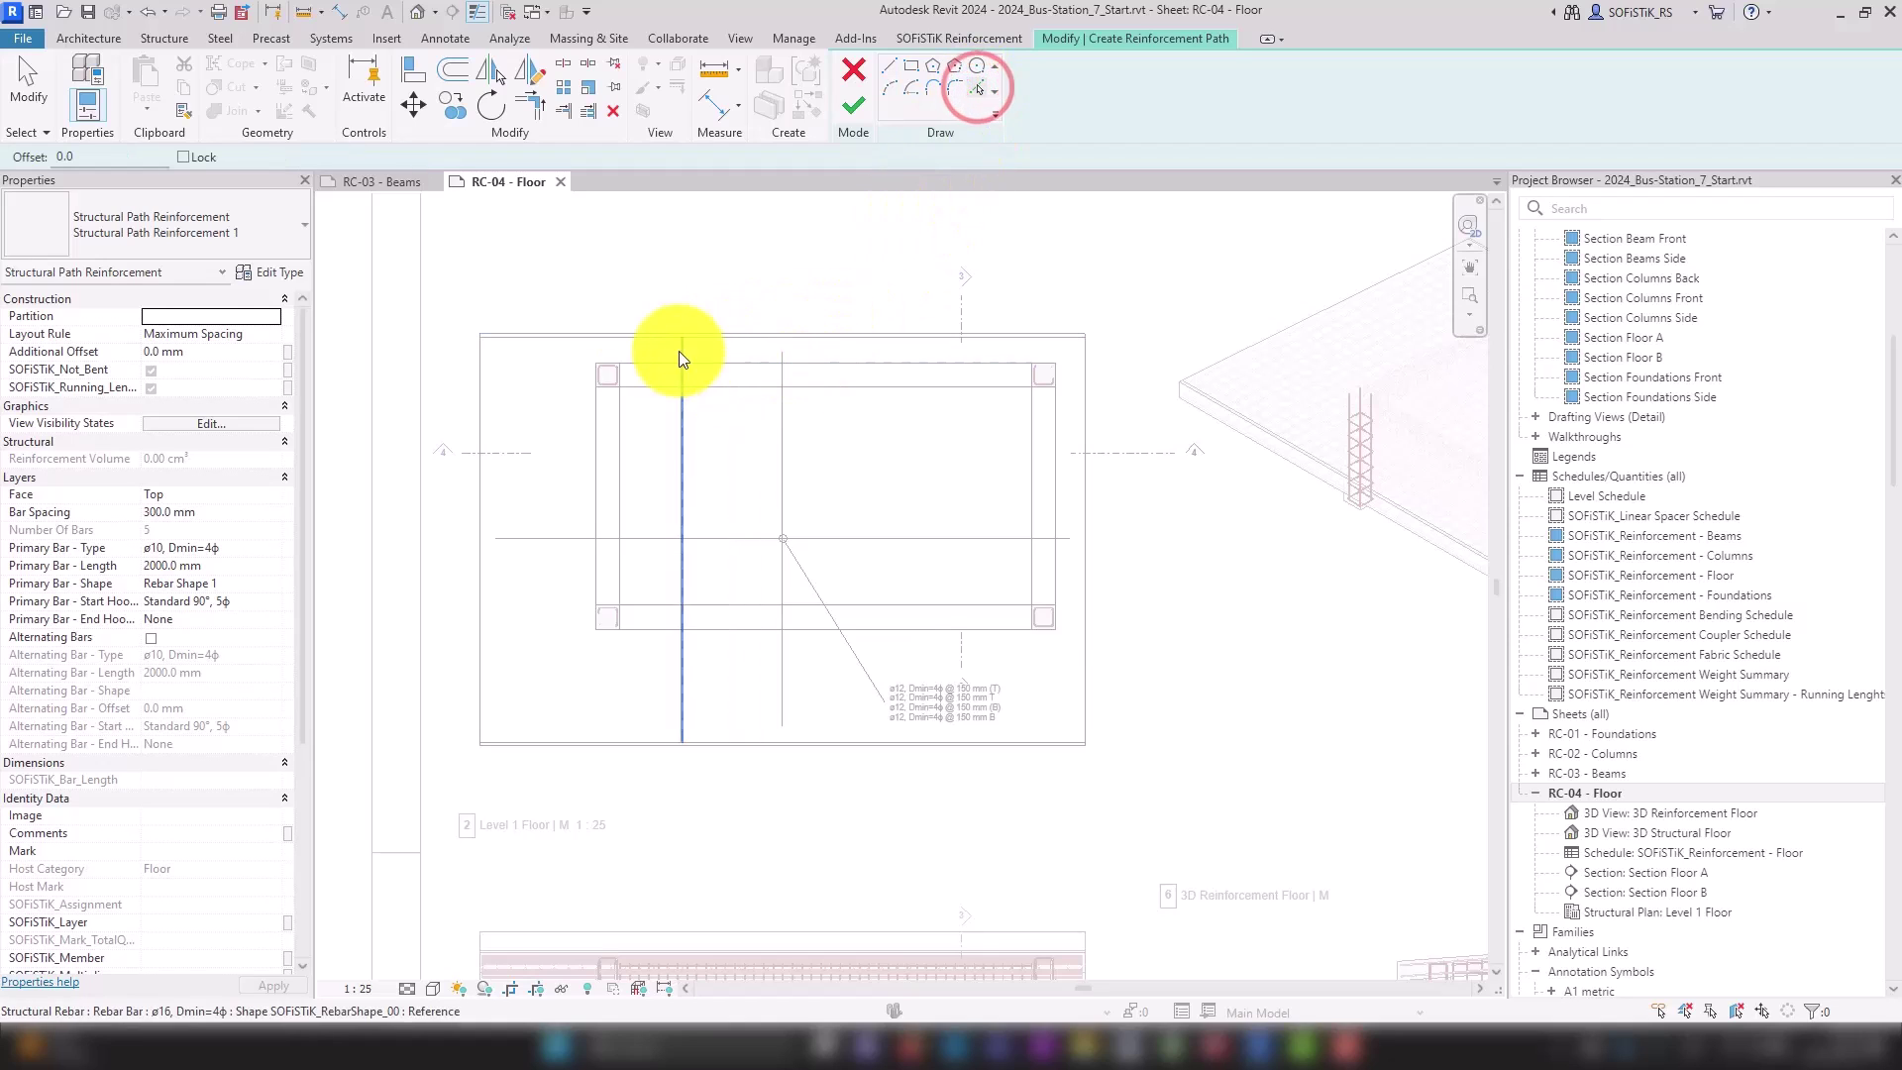
scroll(533, 311, "up", 2)
scroll(411, 341, "up", 3)
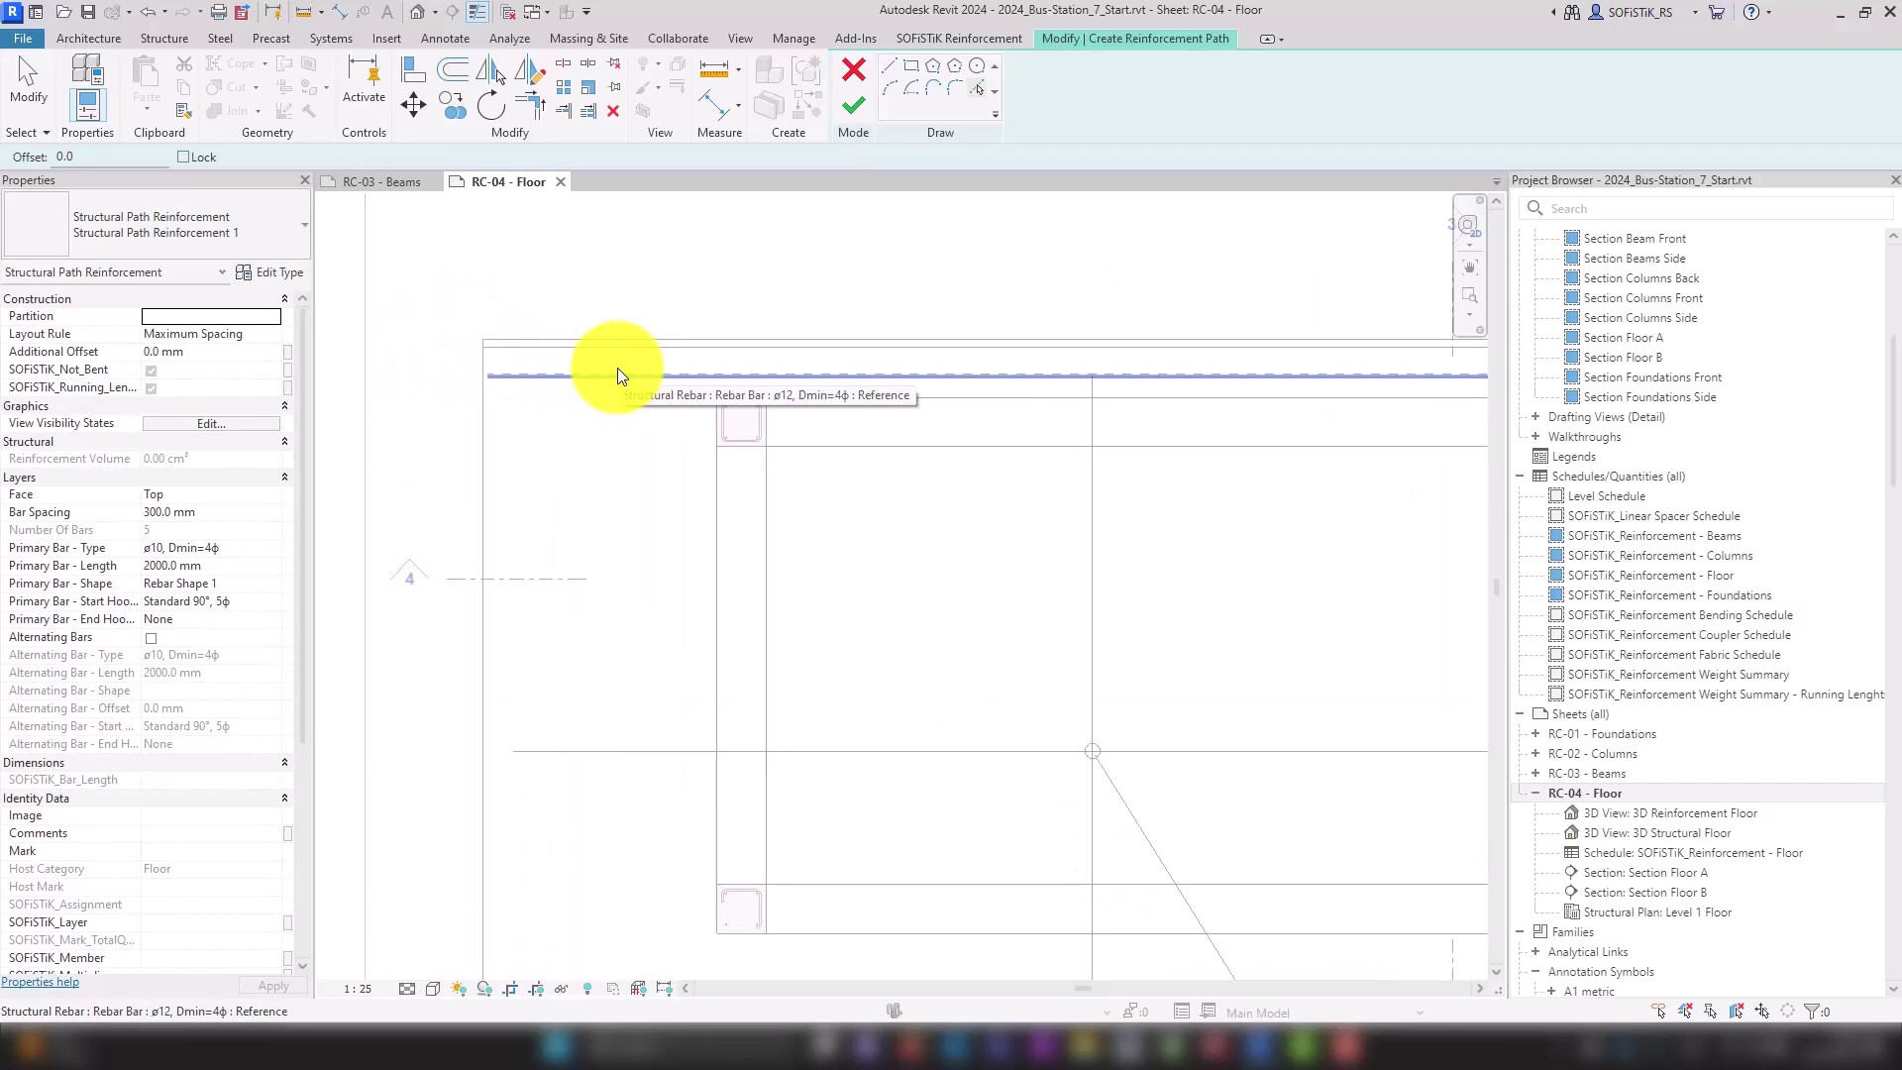
key("Tab")
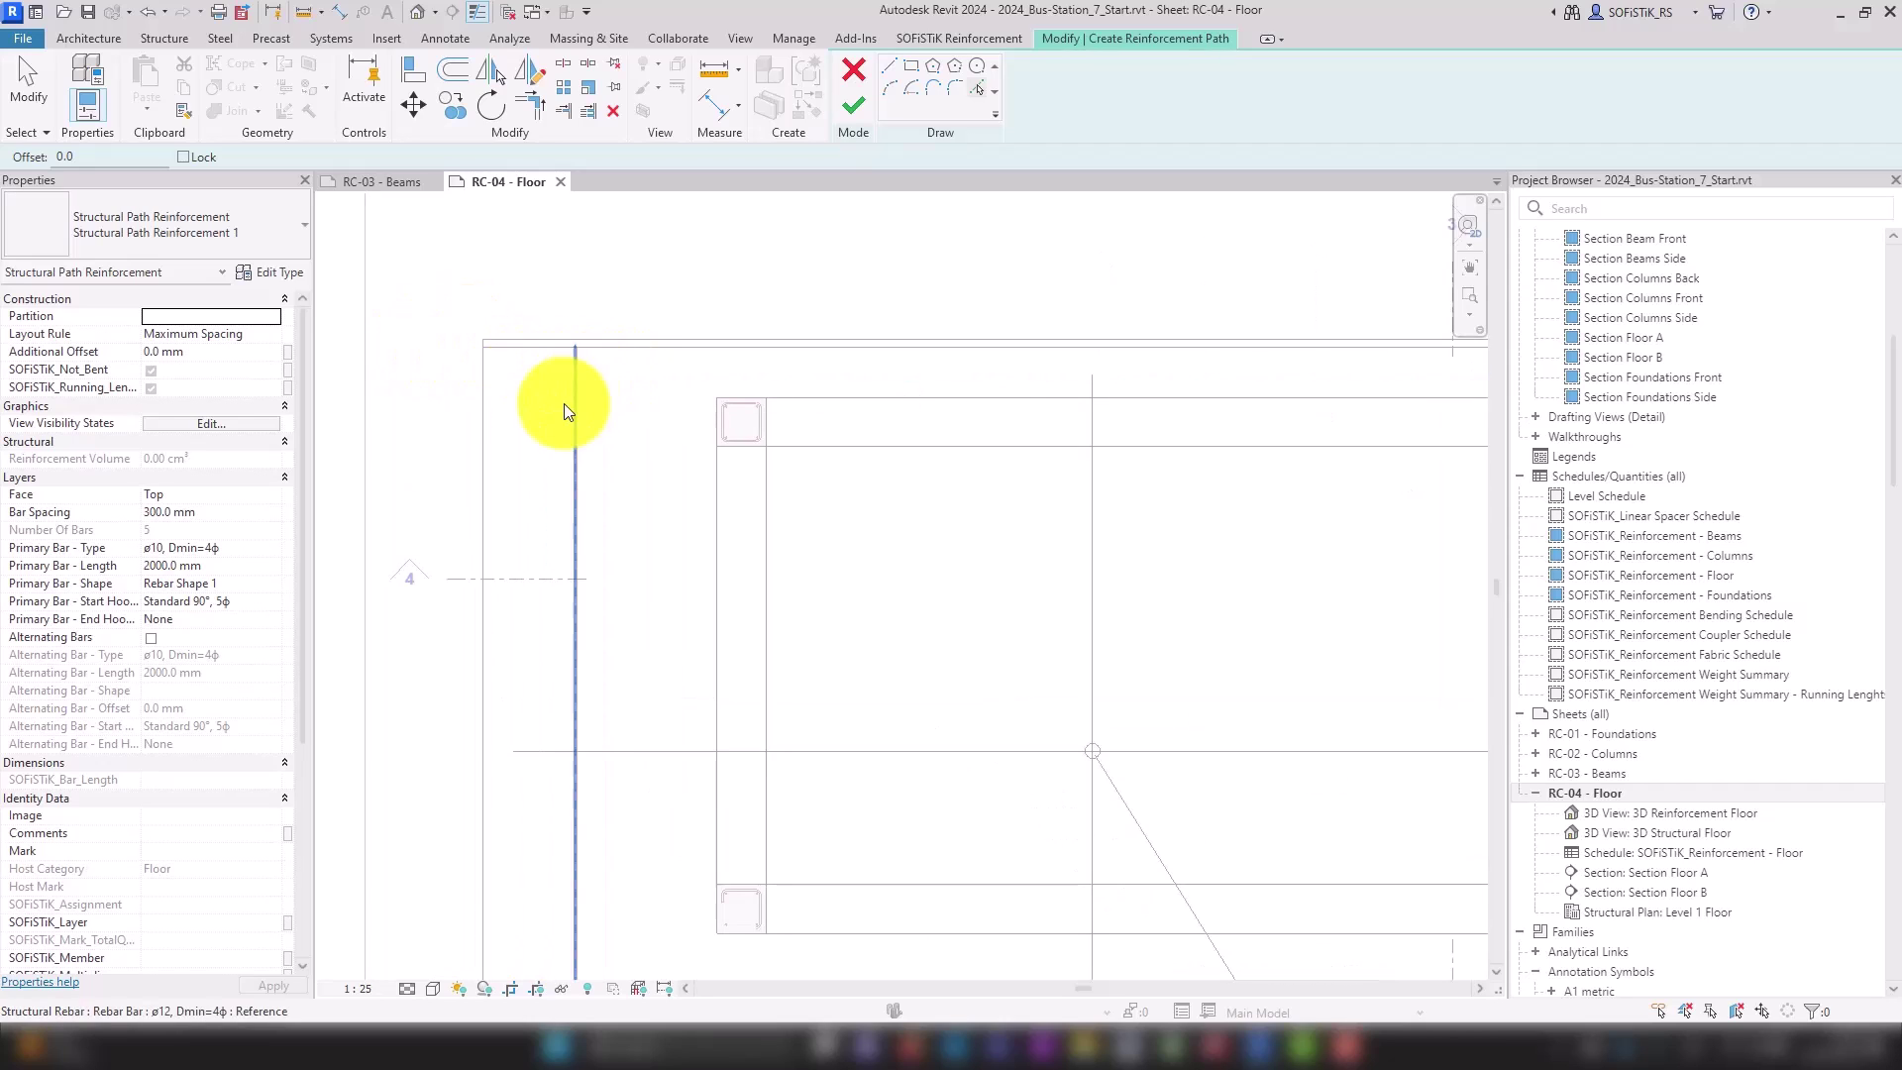
left_click(486, 454)
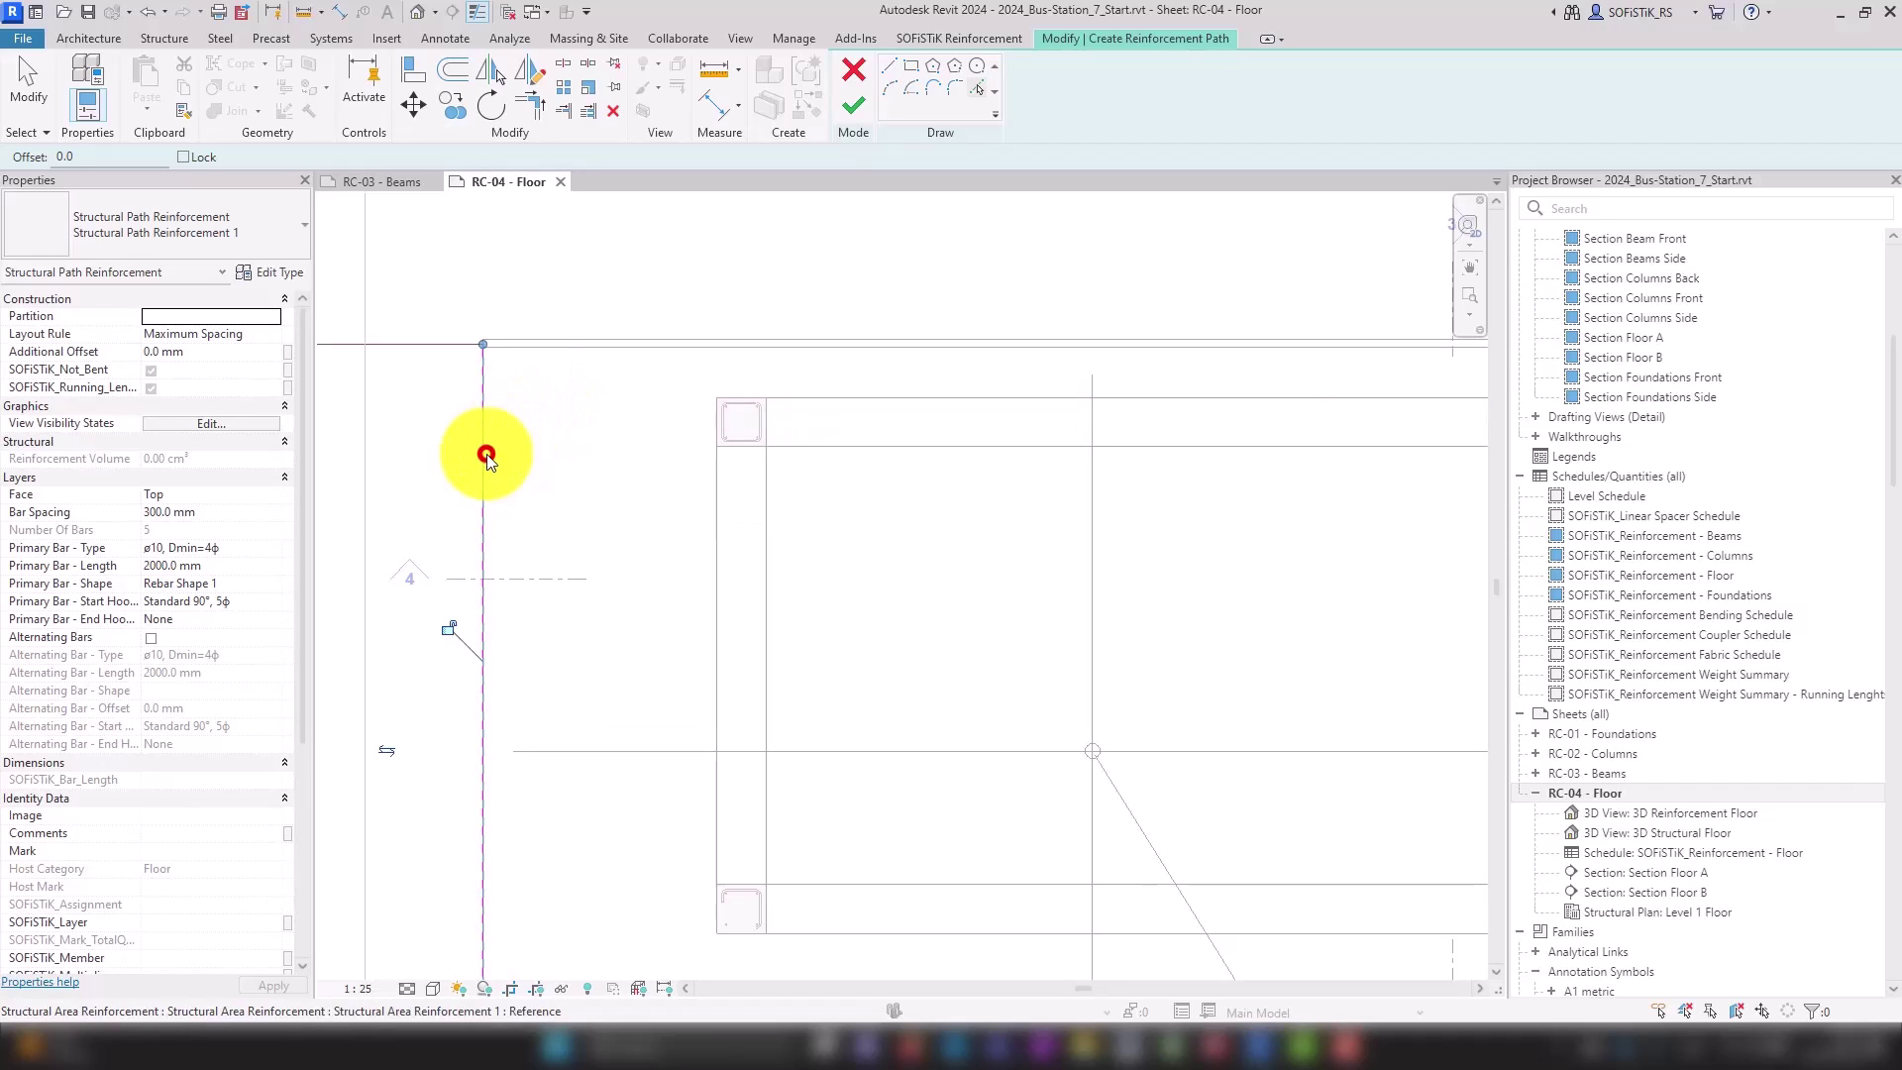
left_click(523, 351)
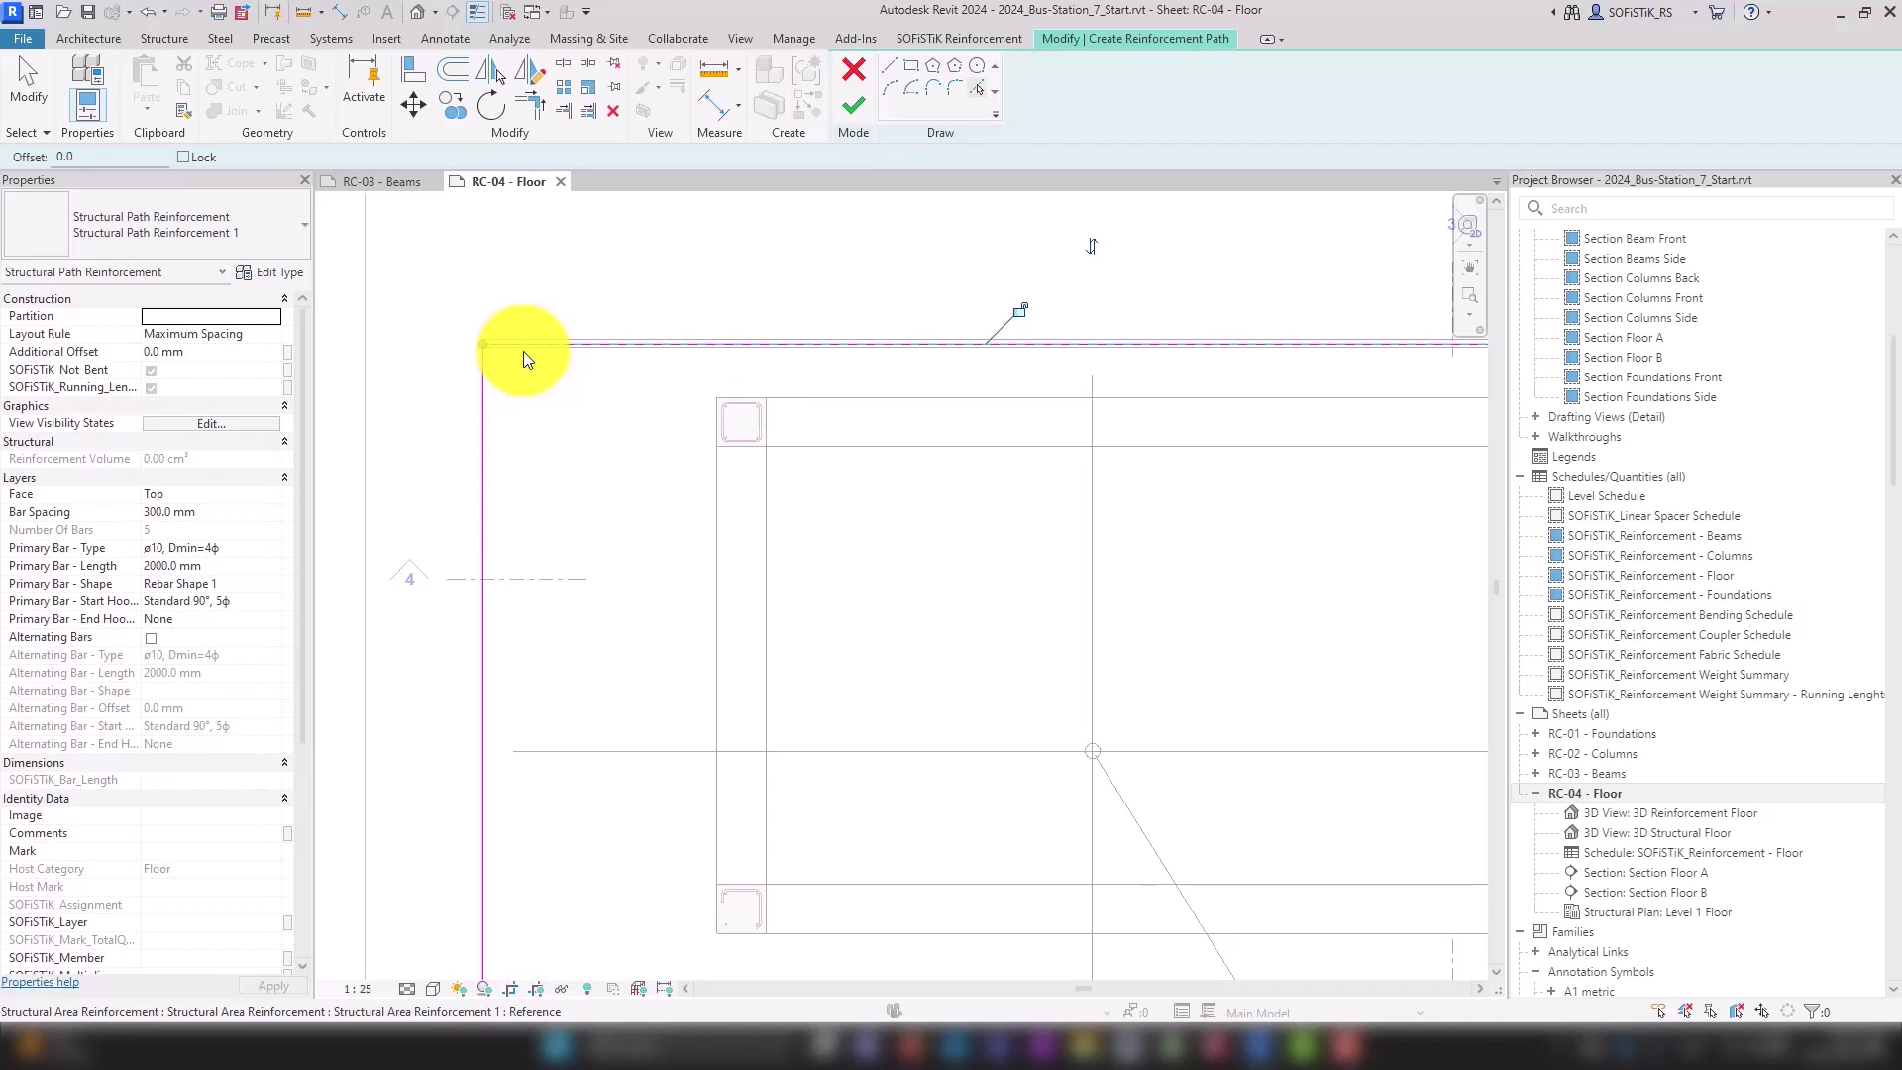
Add the area reinforcement's boundary along the slab's right and lower edges to the reinforcement path.
scroll(515, 352, "down", 2)
scroll(1193, 393, "up", 2)
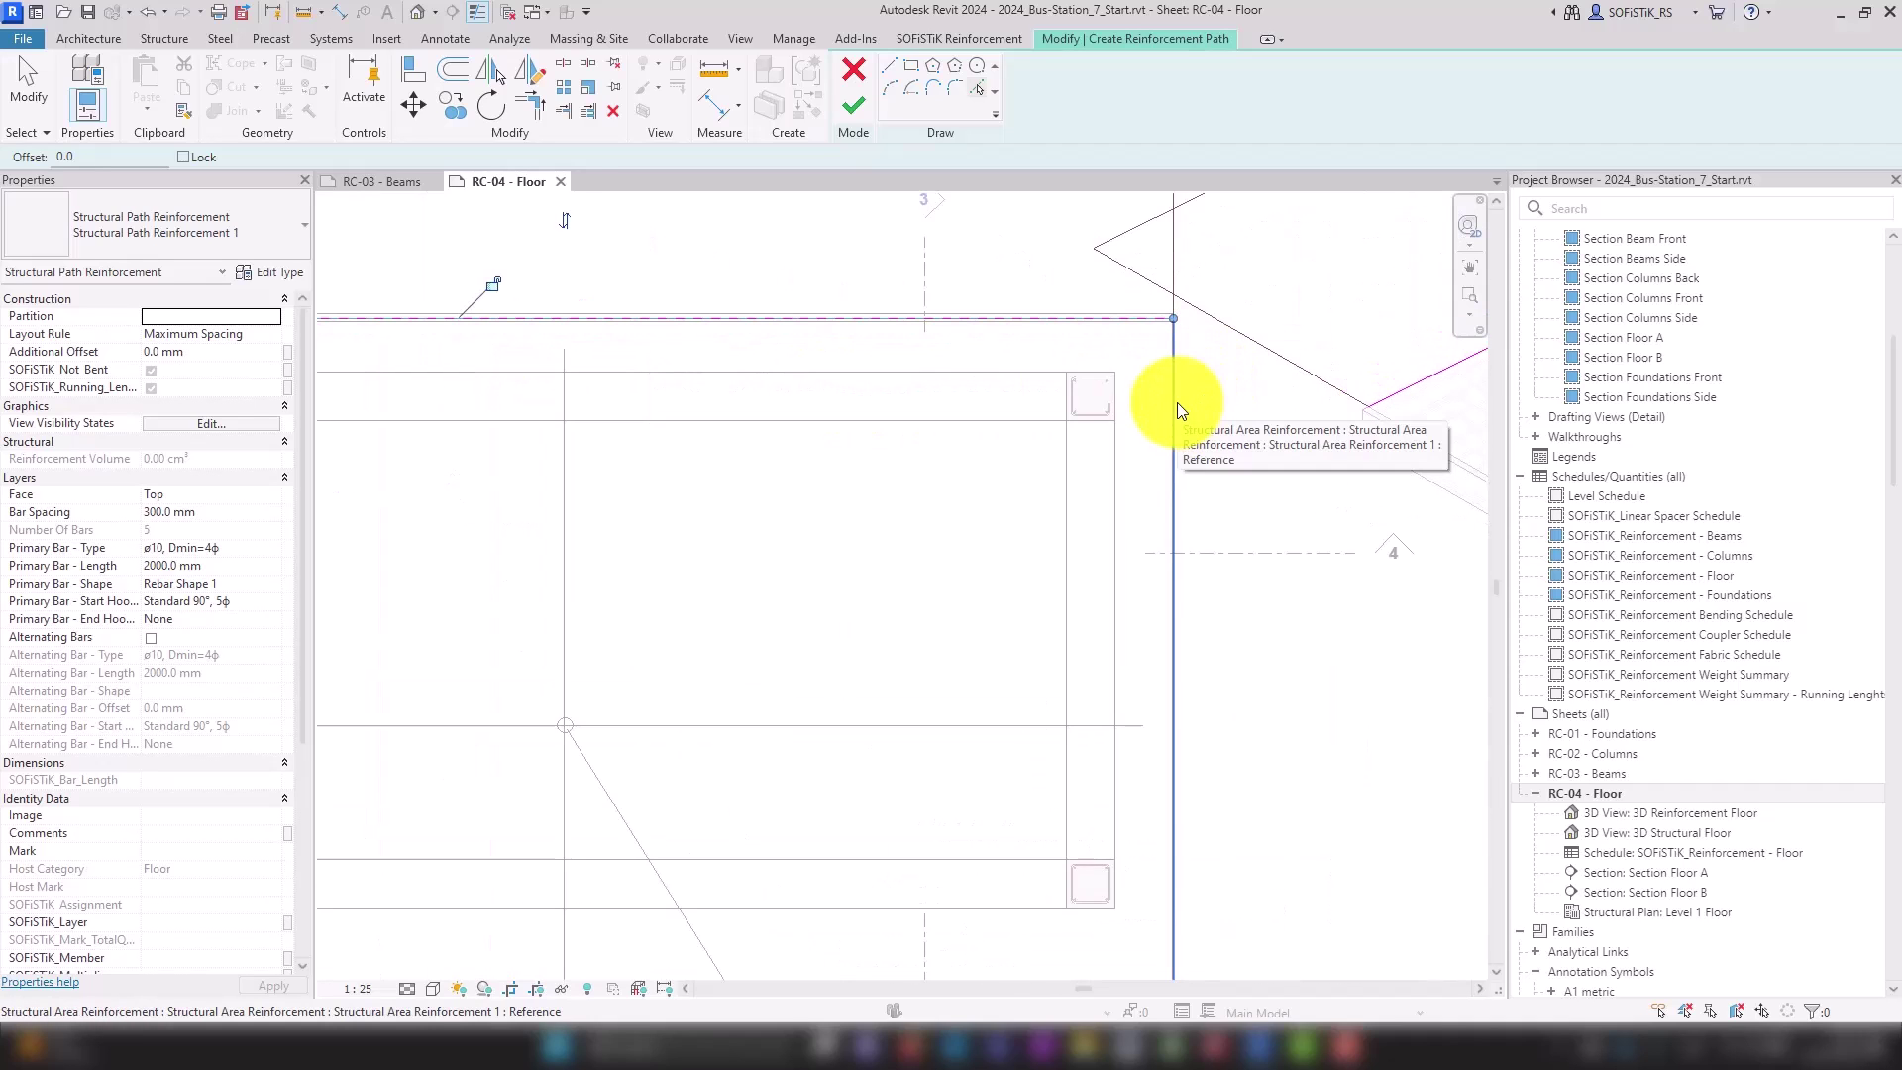
left_click(1177, 402)
scroll(1198, 386, "down", 3)
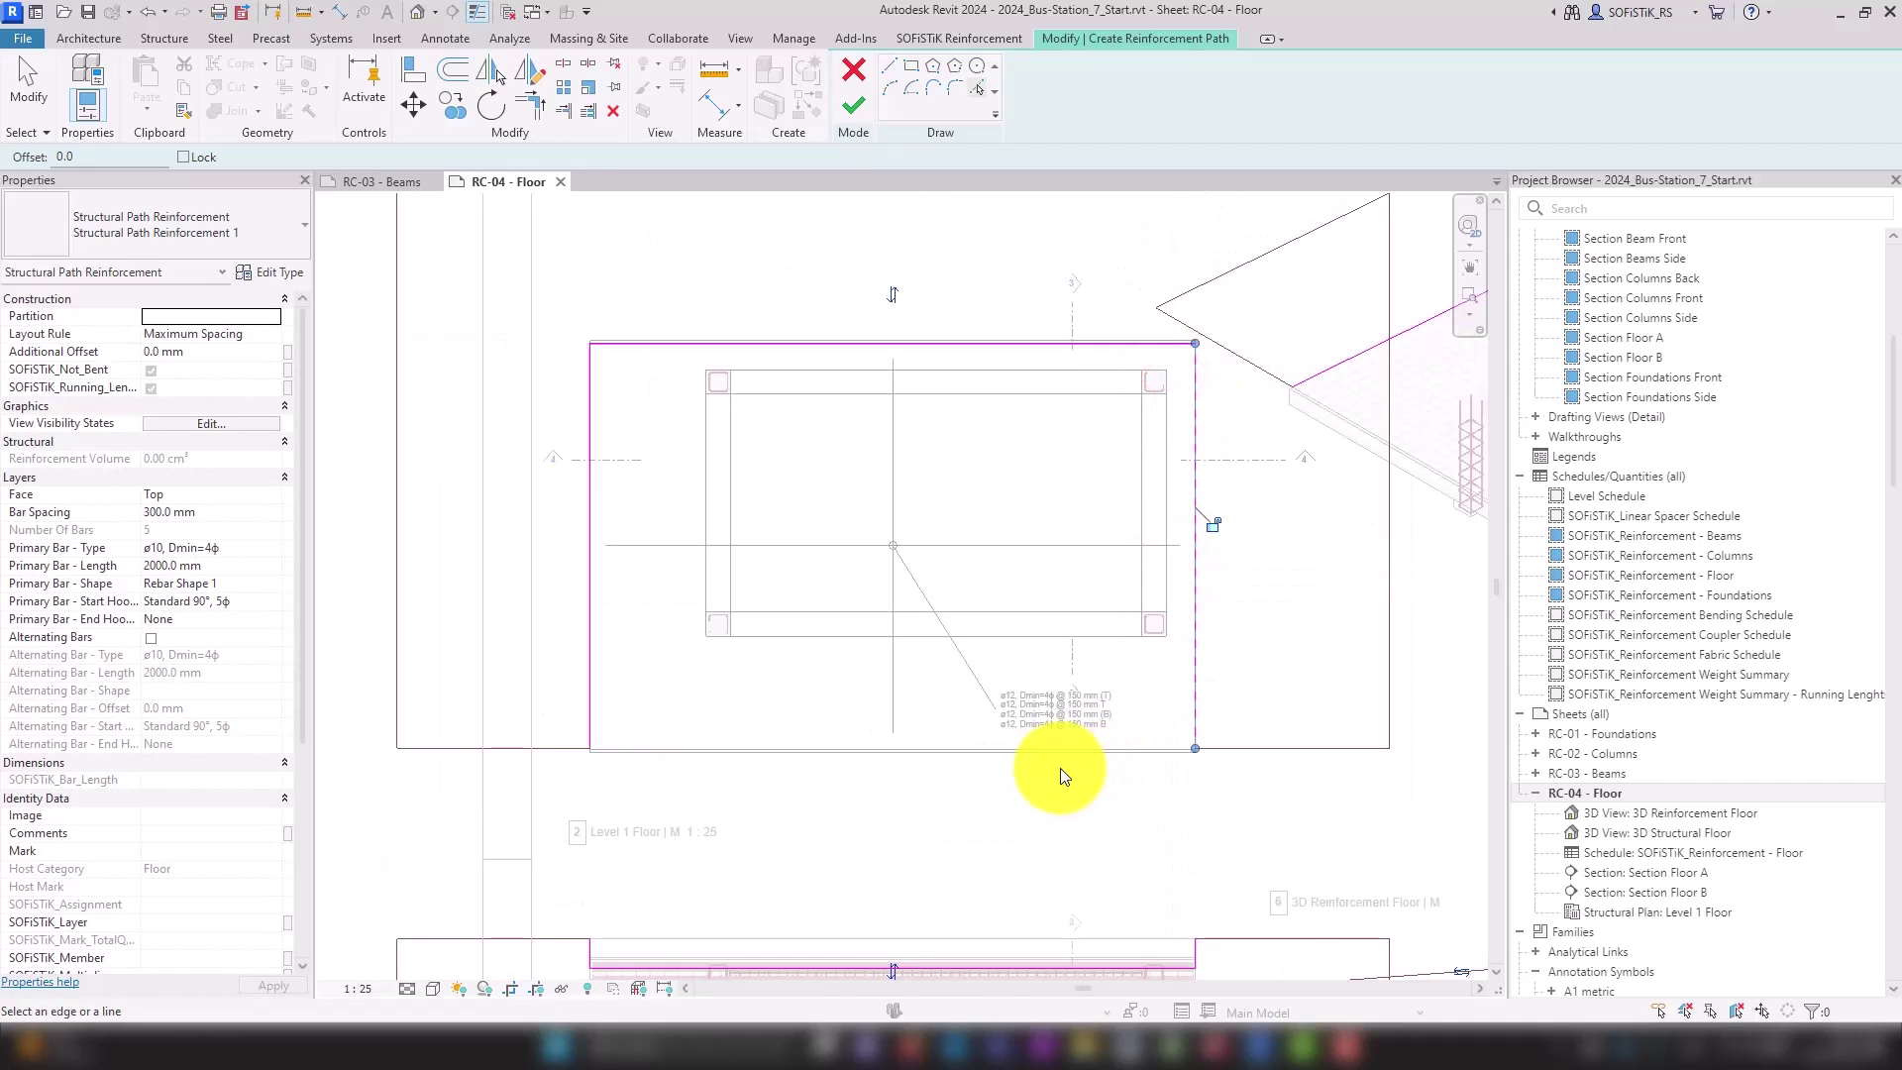
scroll(1058, 769, "up", 3)
scroll(1056, 769, "up", 1)
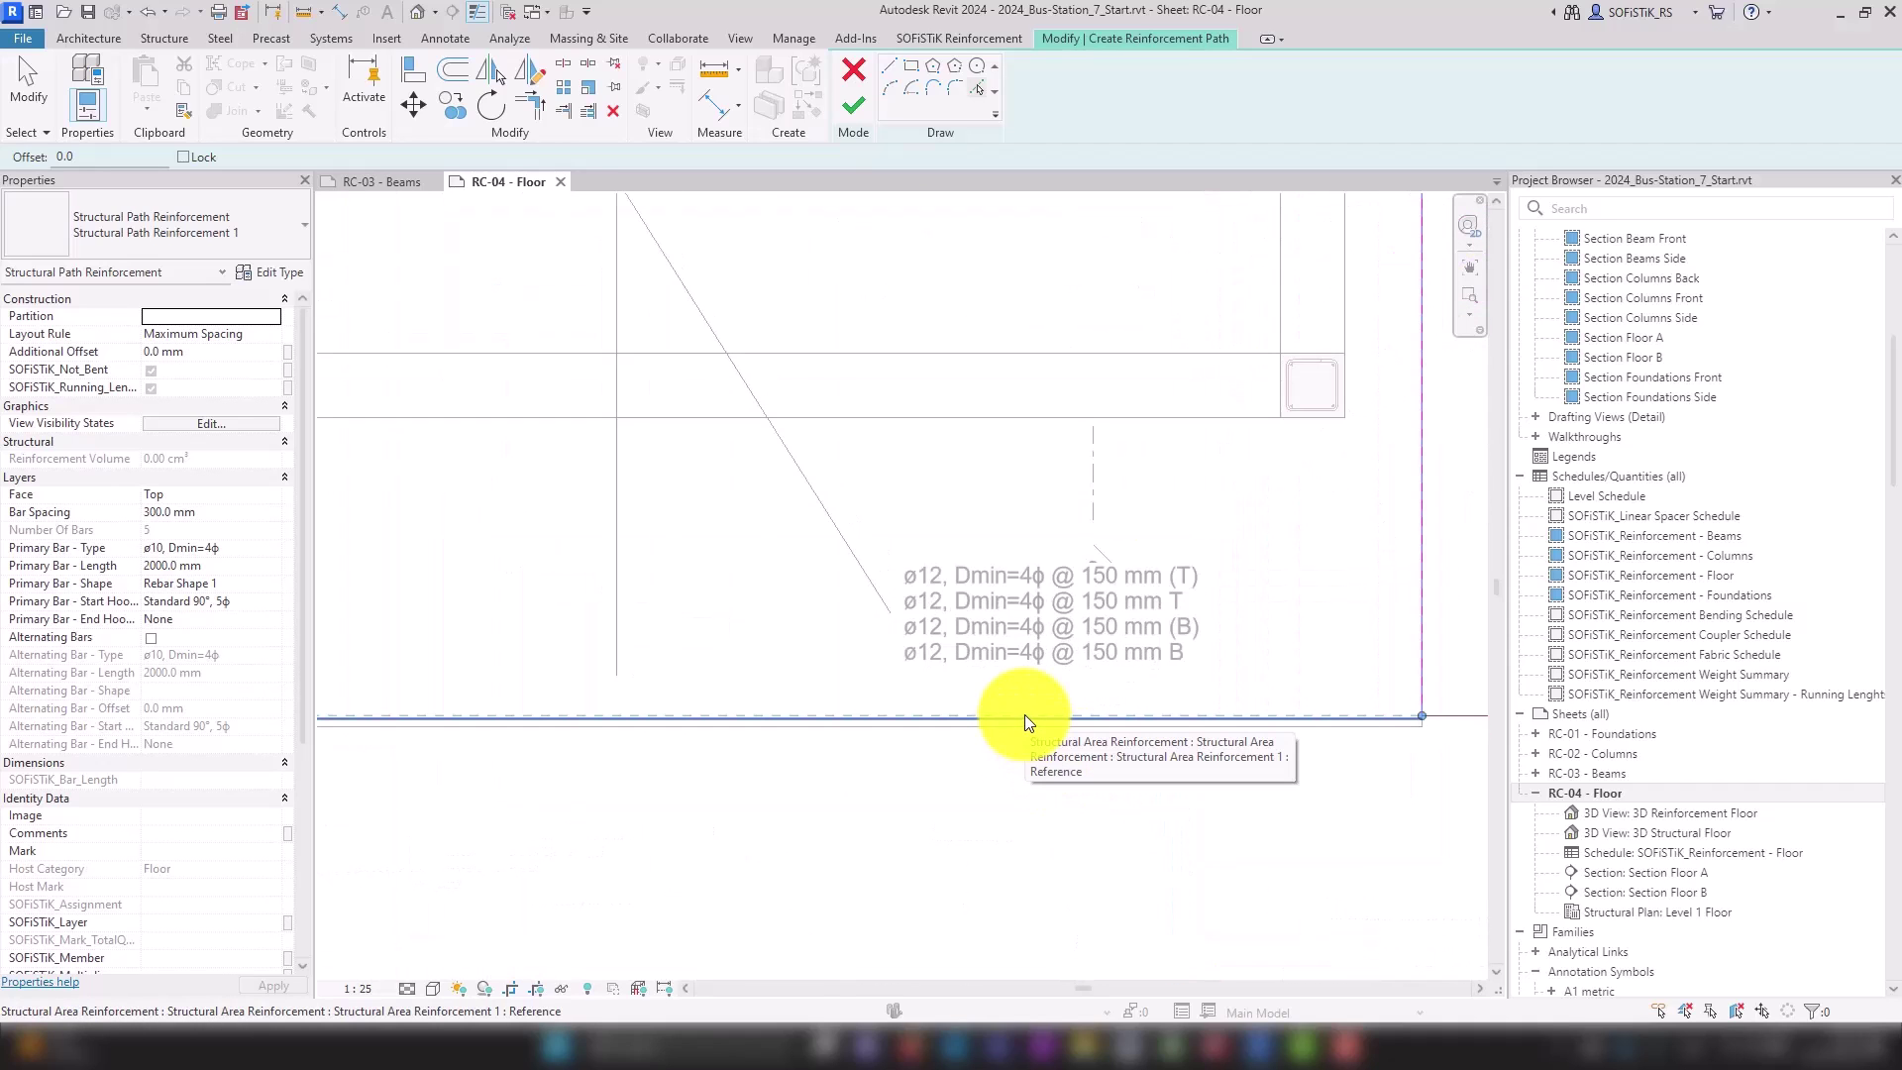
left_click(1024, 715)
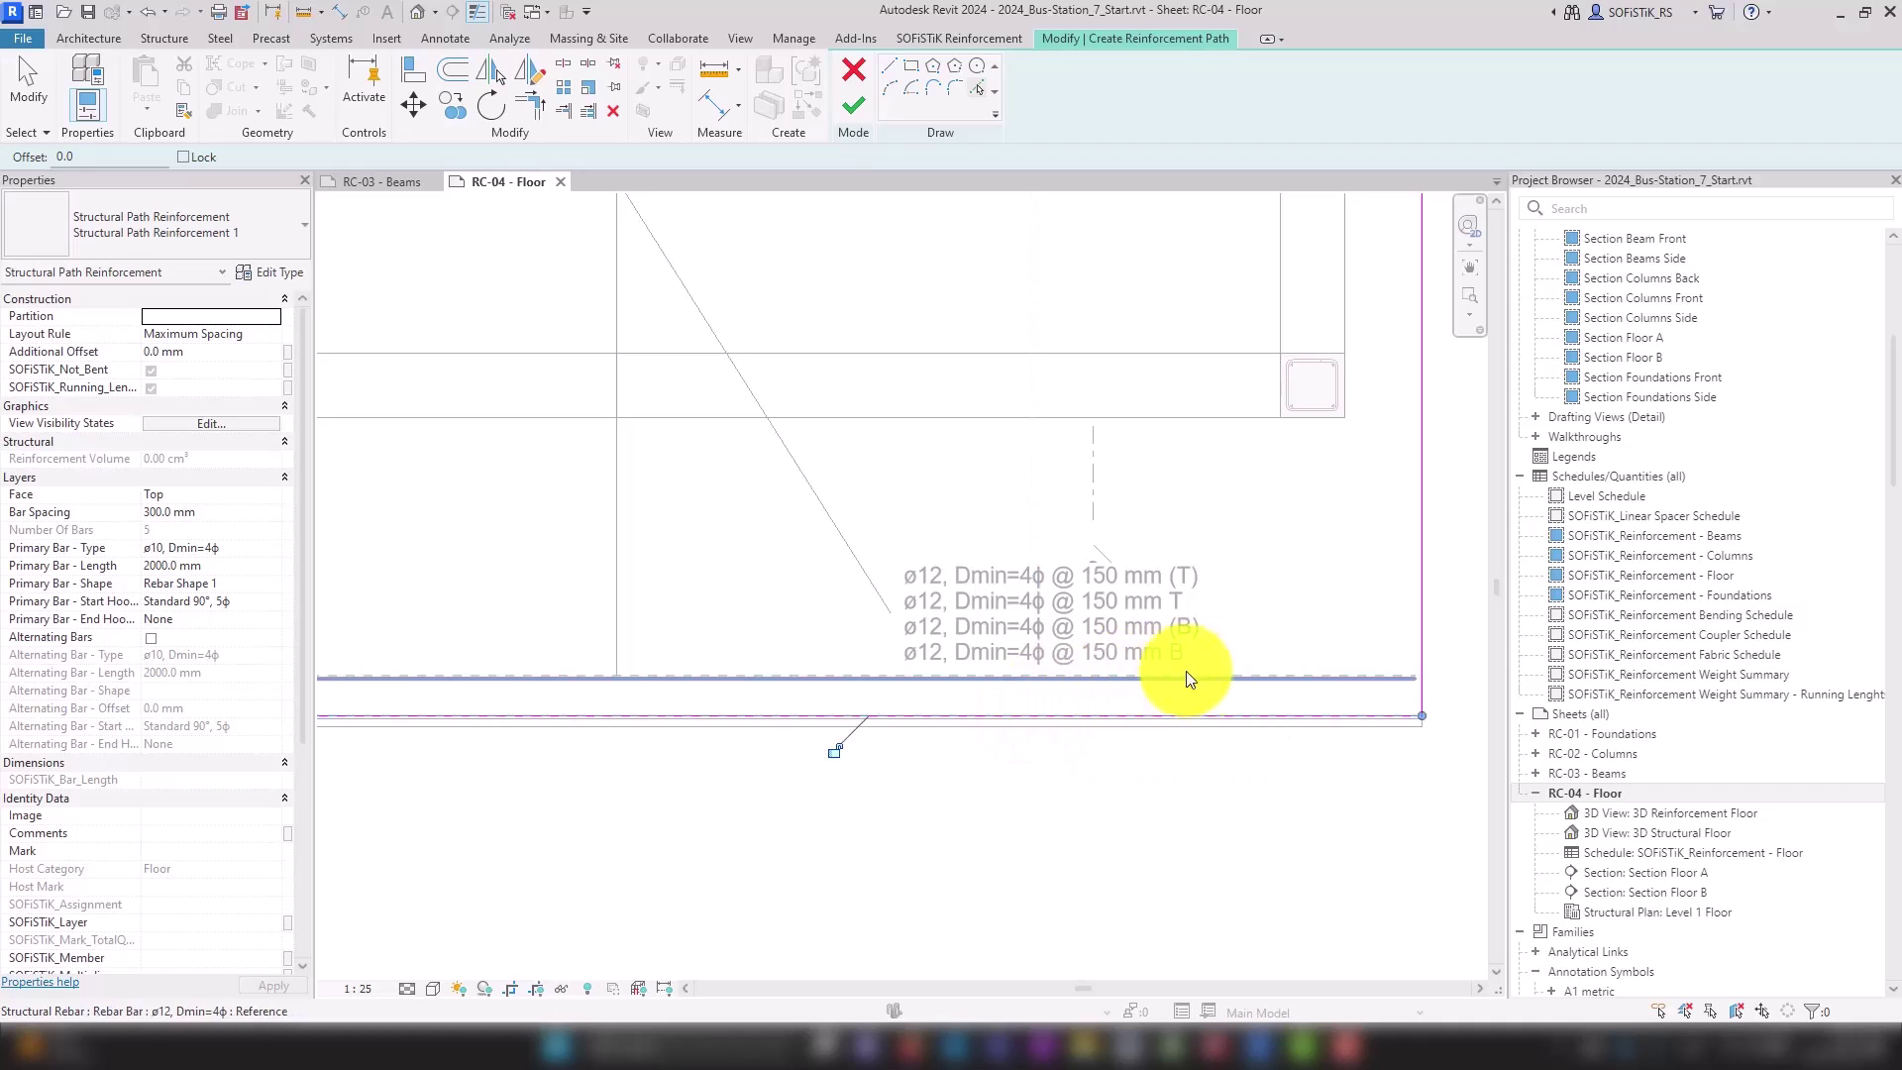
Open the reinforcement path at the slab's lower-left corner by pulling the lower line's end back about 178 mm.
scroll(1199, 669, "down", 2)
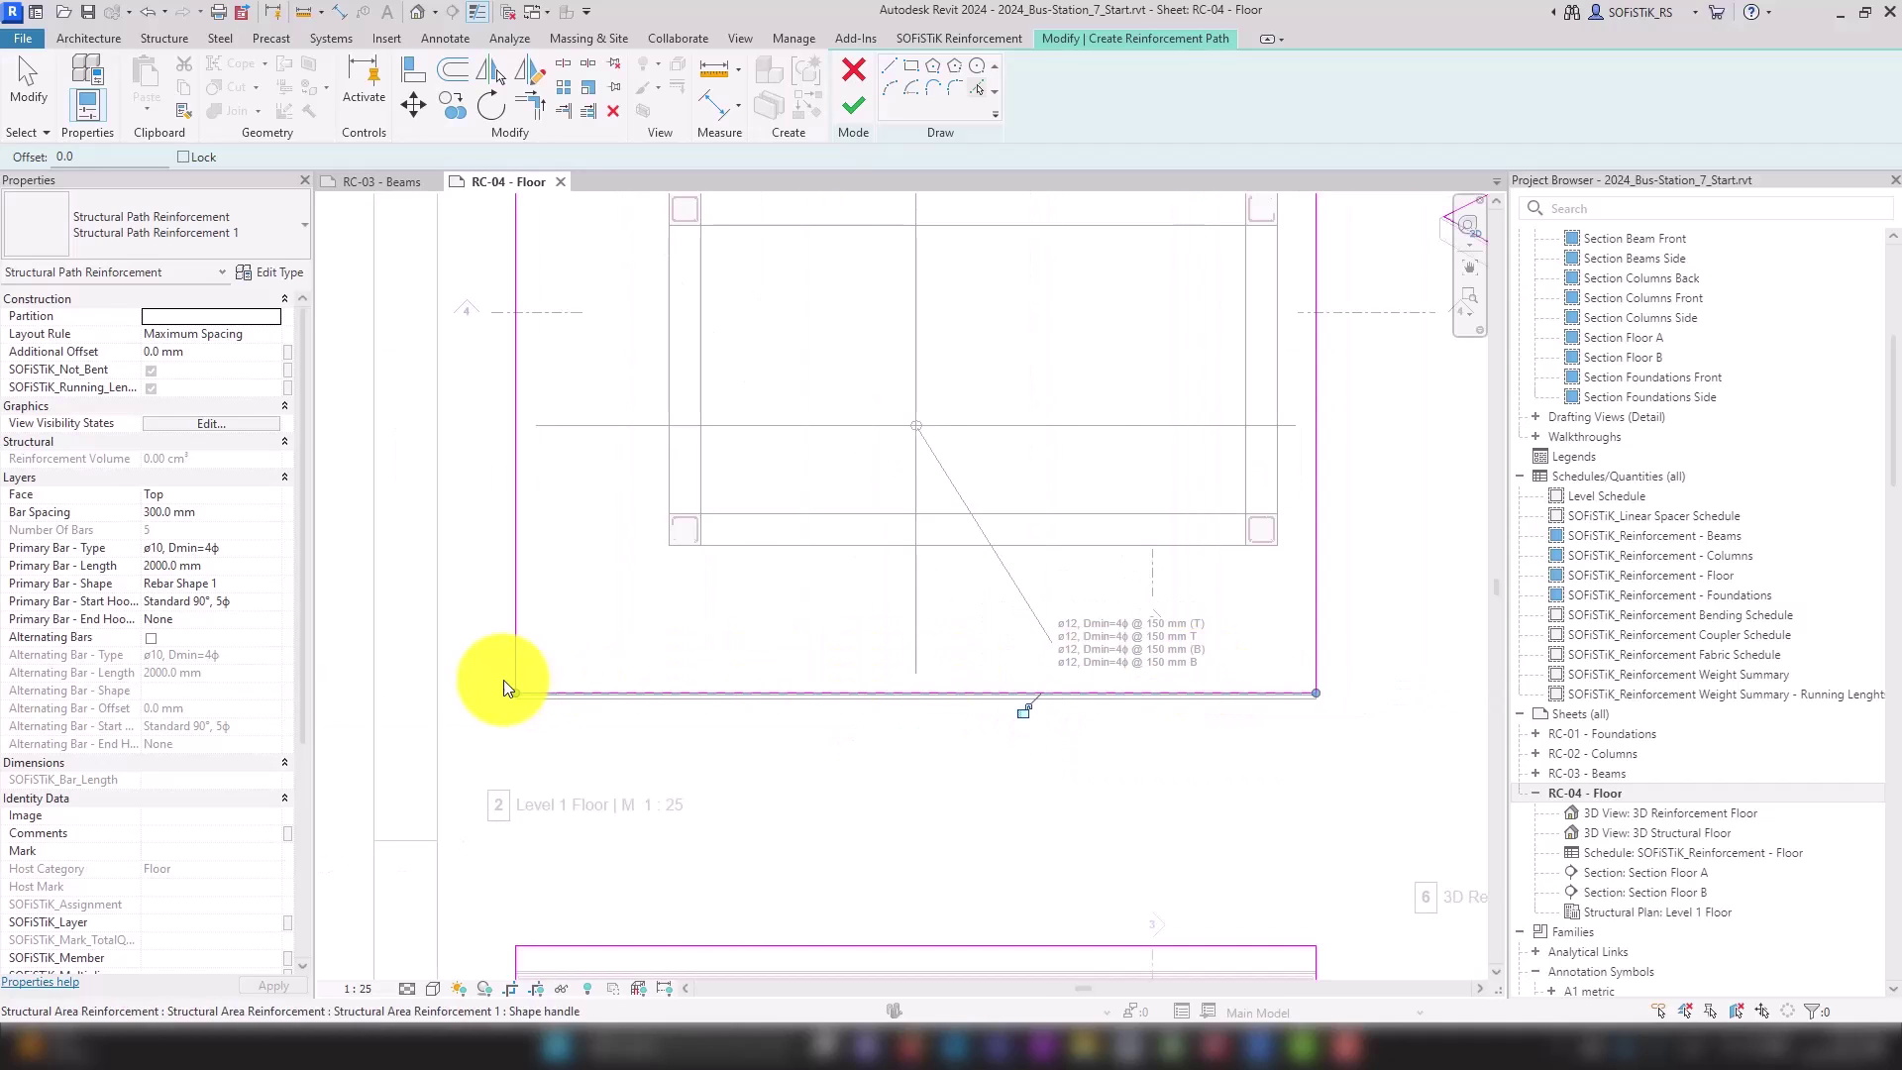
scroll(489, 697, "up", 2)
scroll(489, 697, "up", 2)
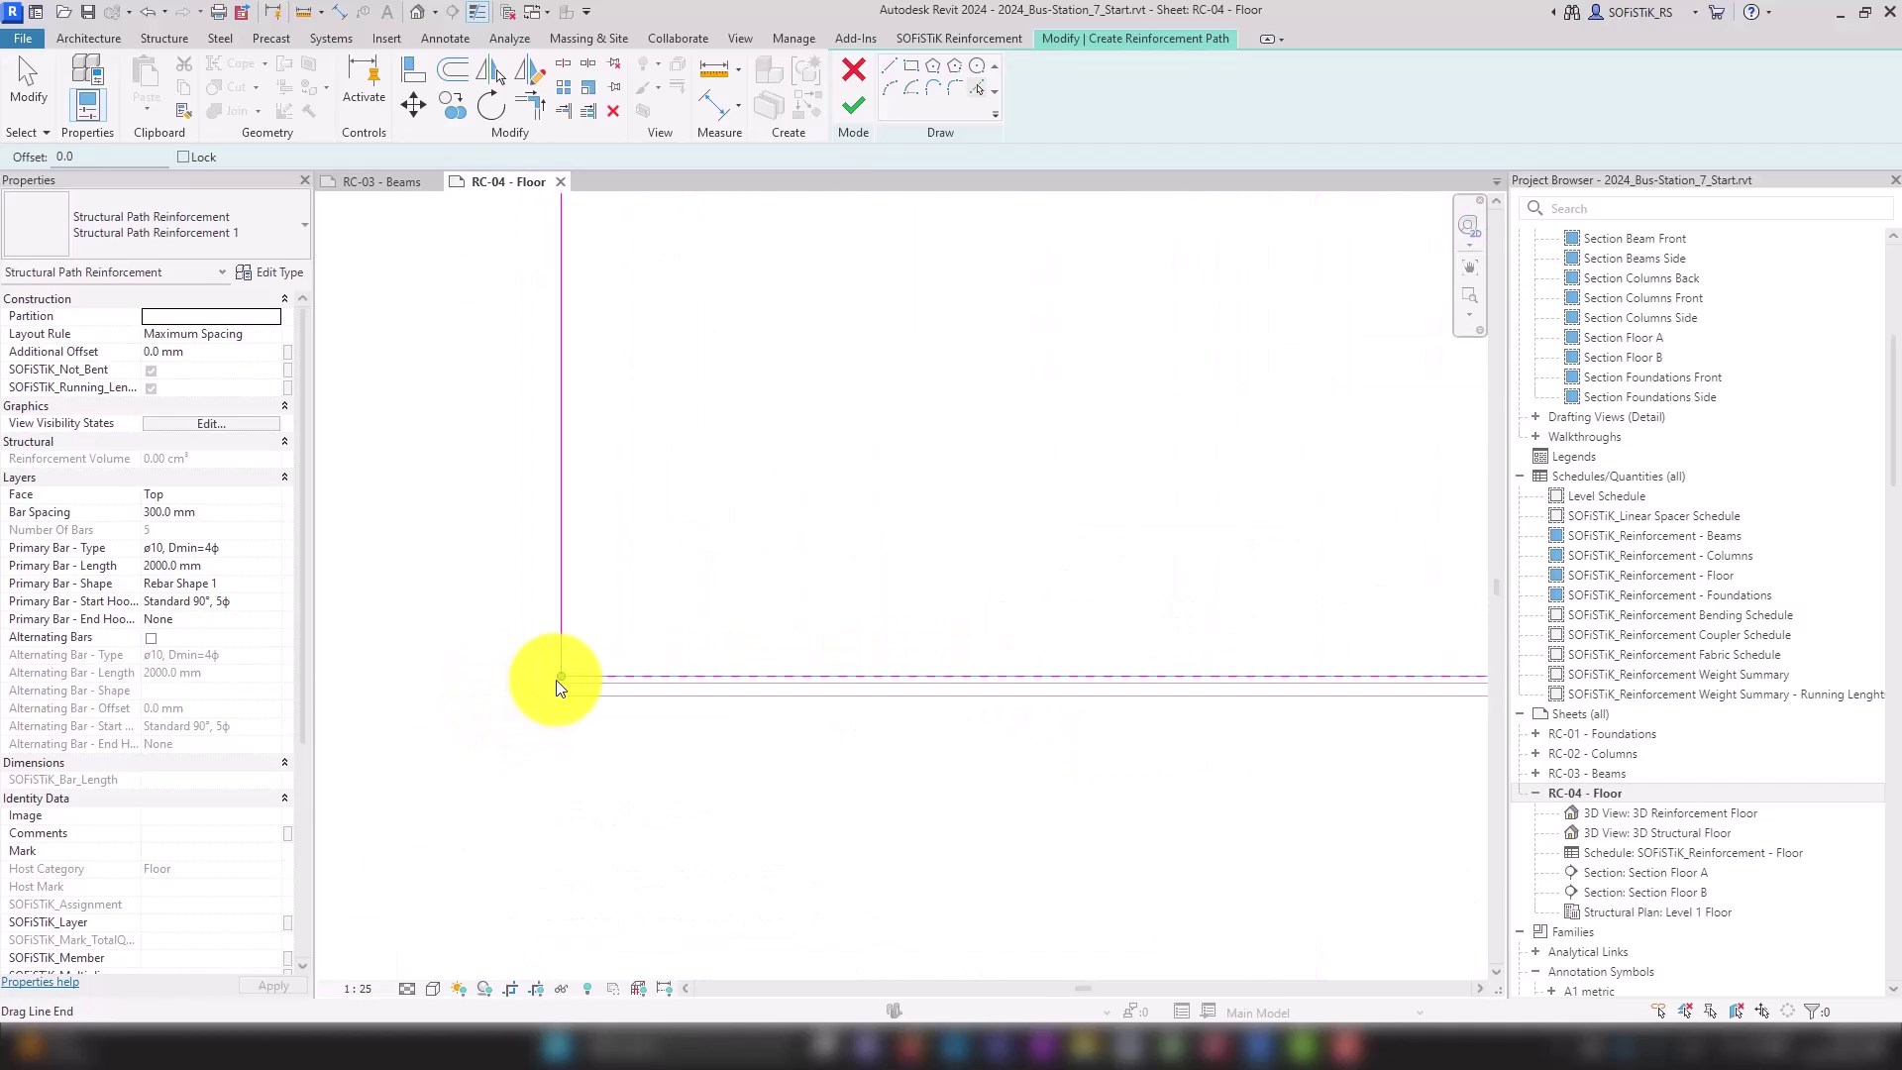
left_click(558, 677)
left_click(641, 676)
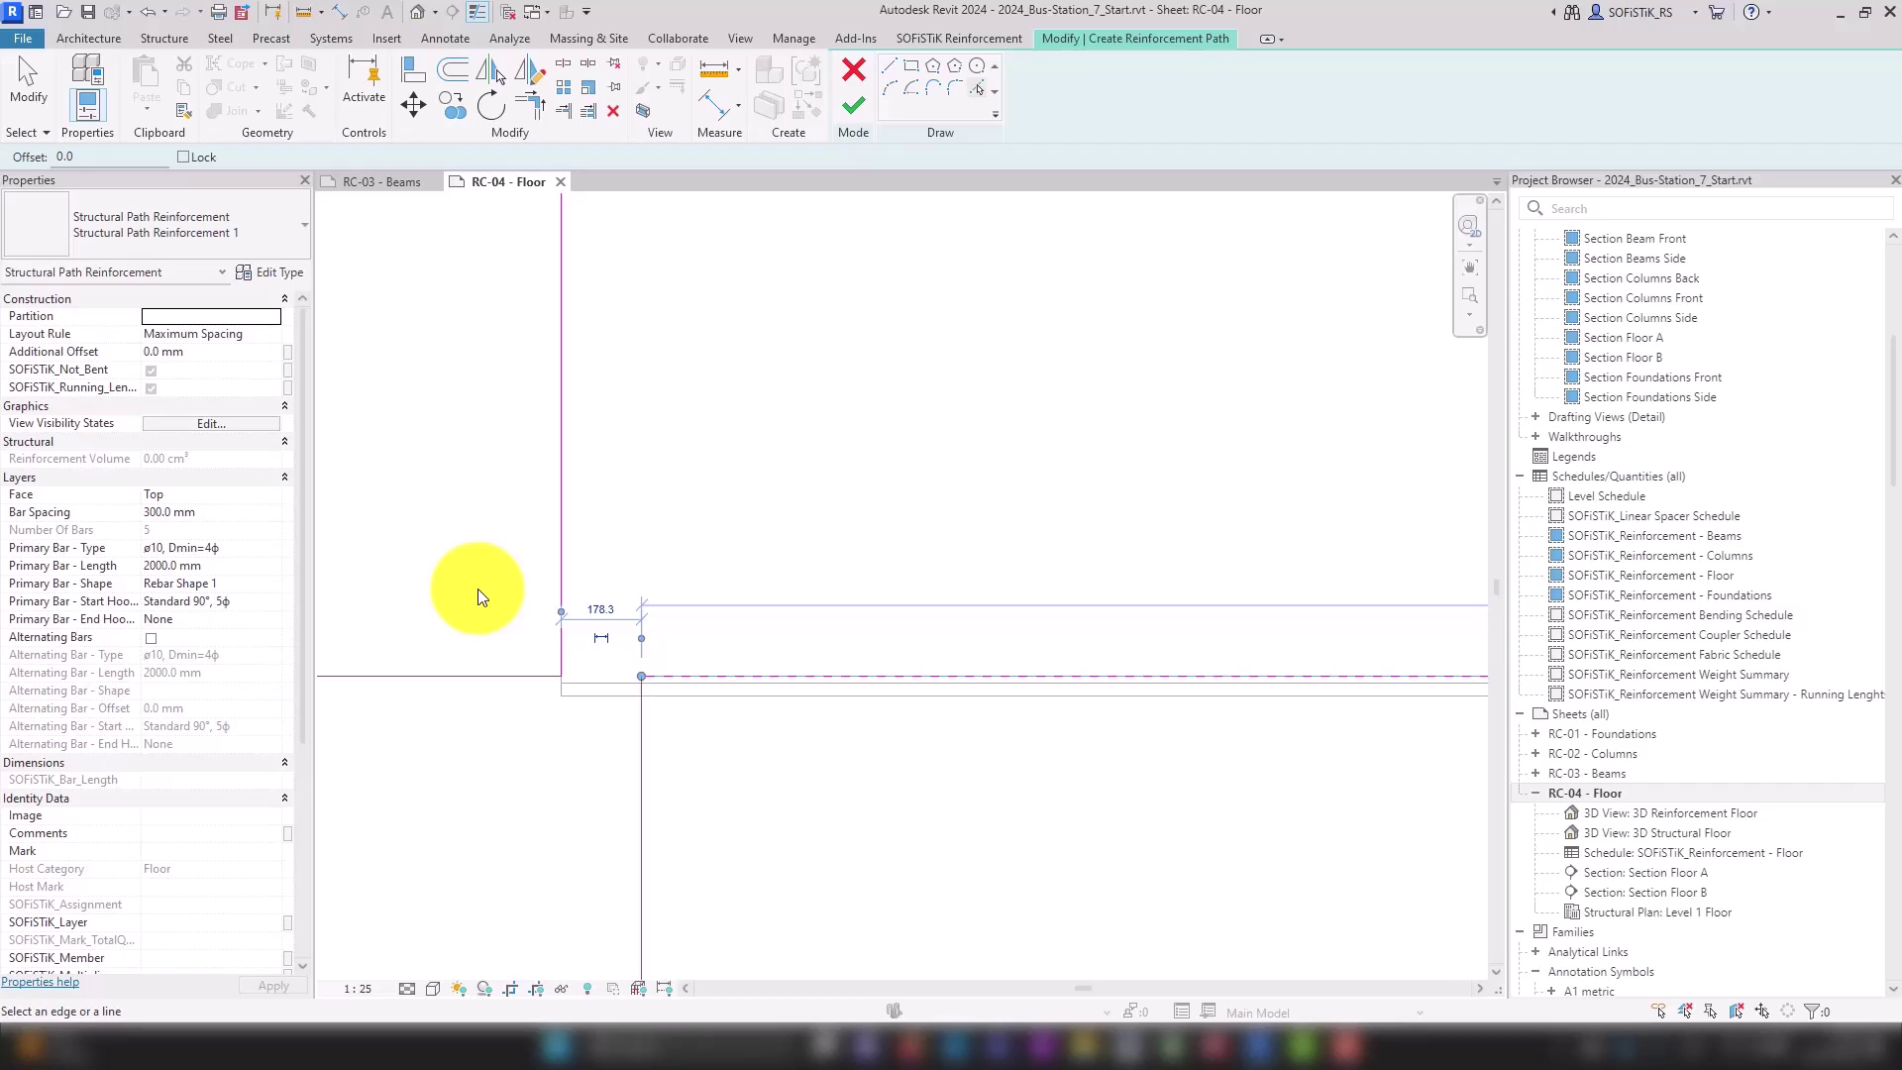
Set the path reinforcement's bar spacing to 150 mm and its primary bar type to ø12, Dmin=4ϕ.
left_click(231, 513)
type("15")
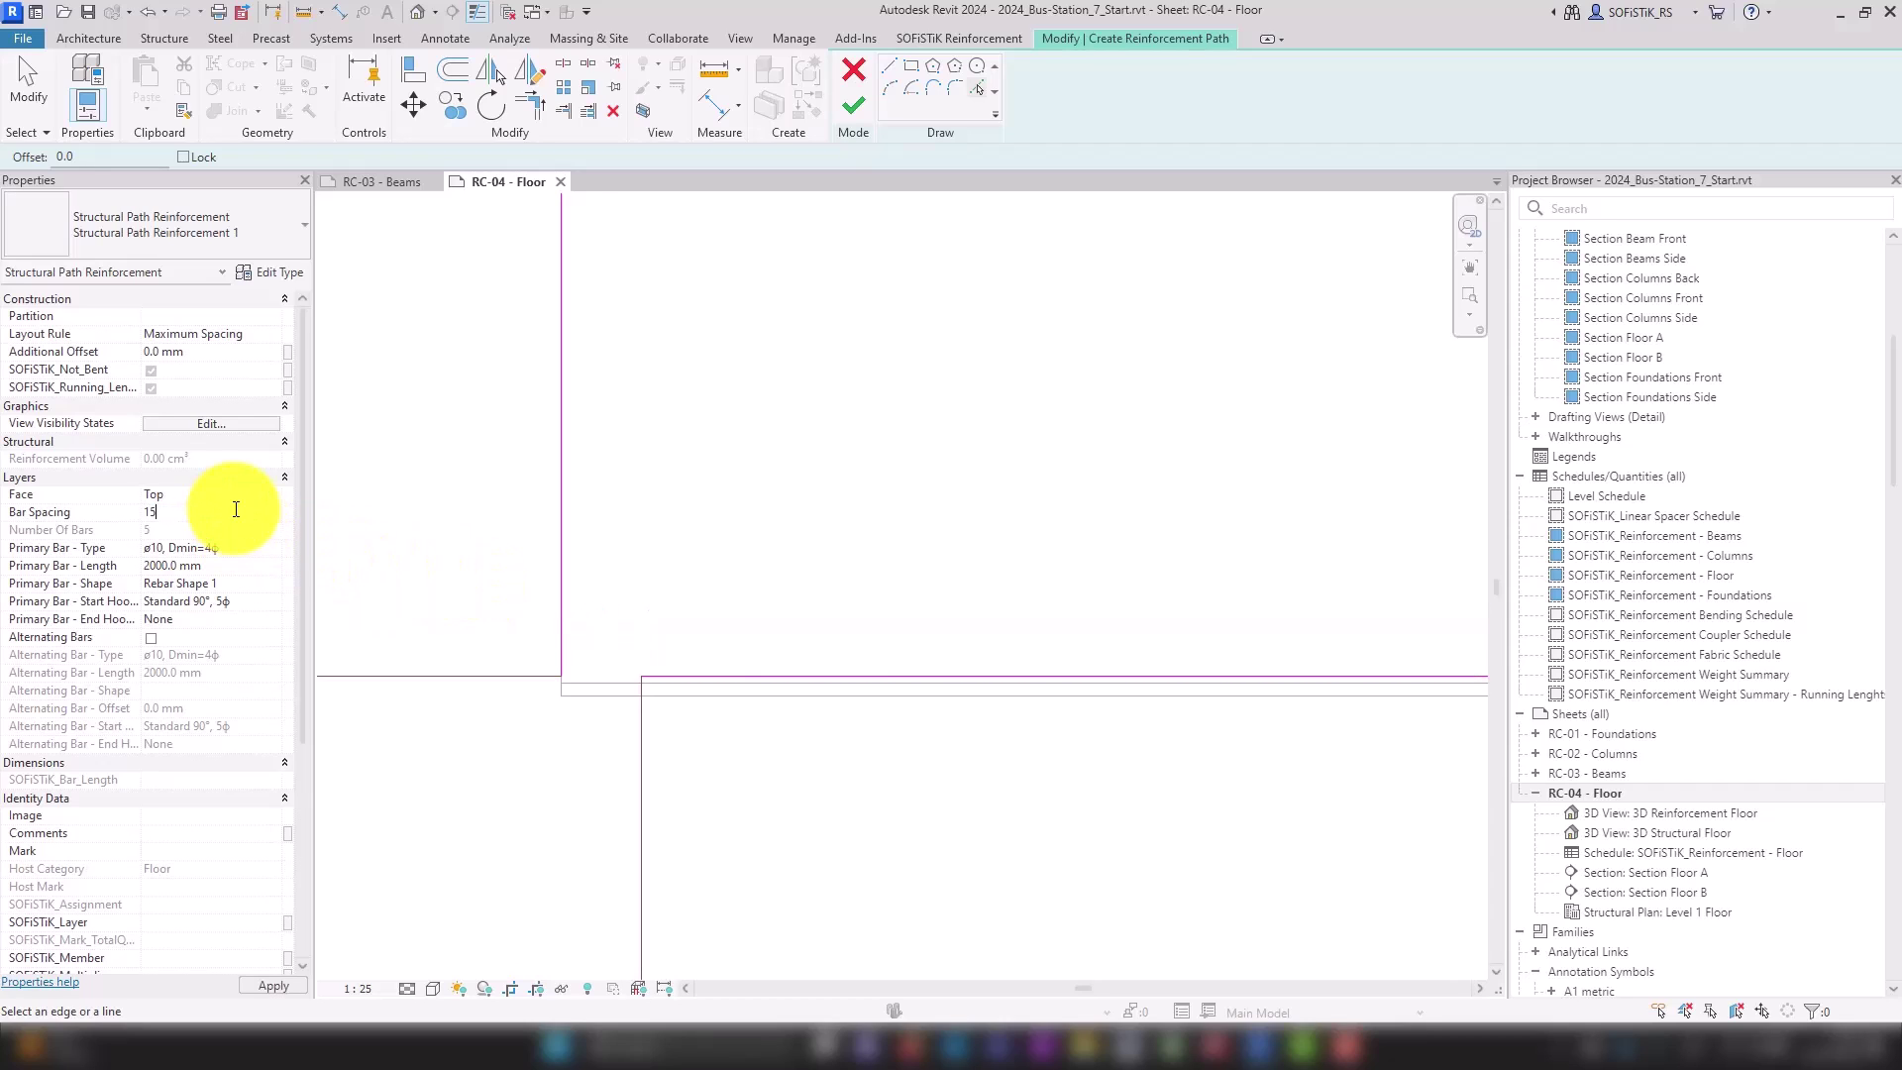
type("0")
key("Tab")
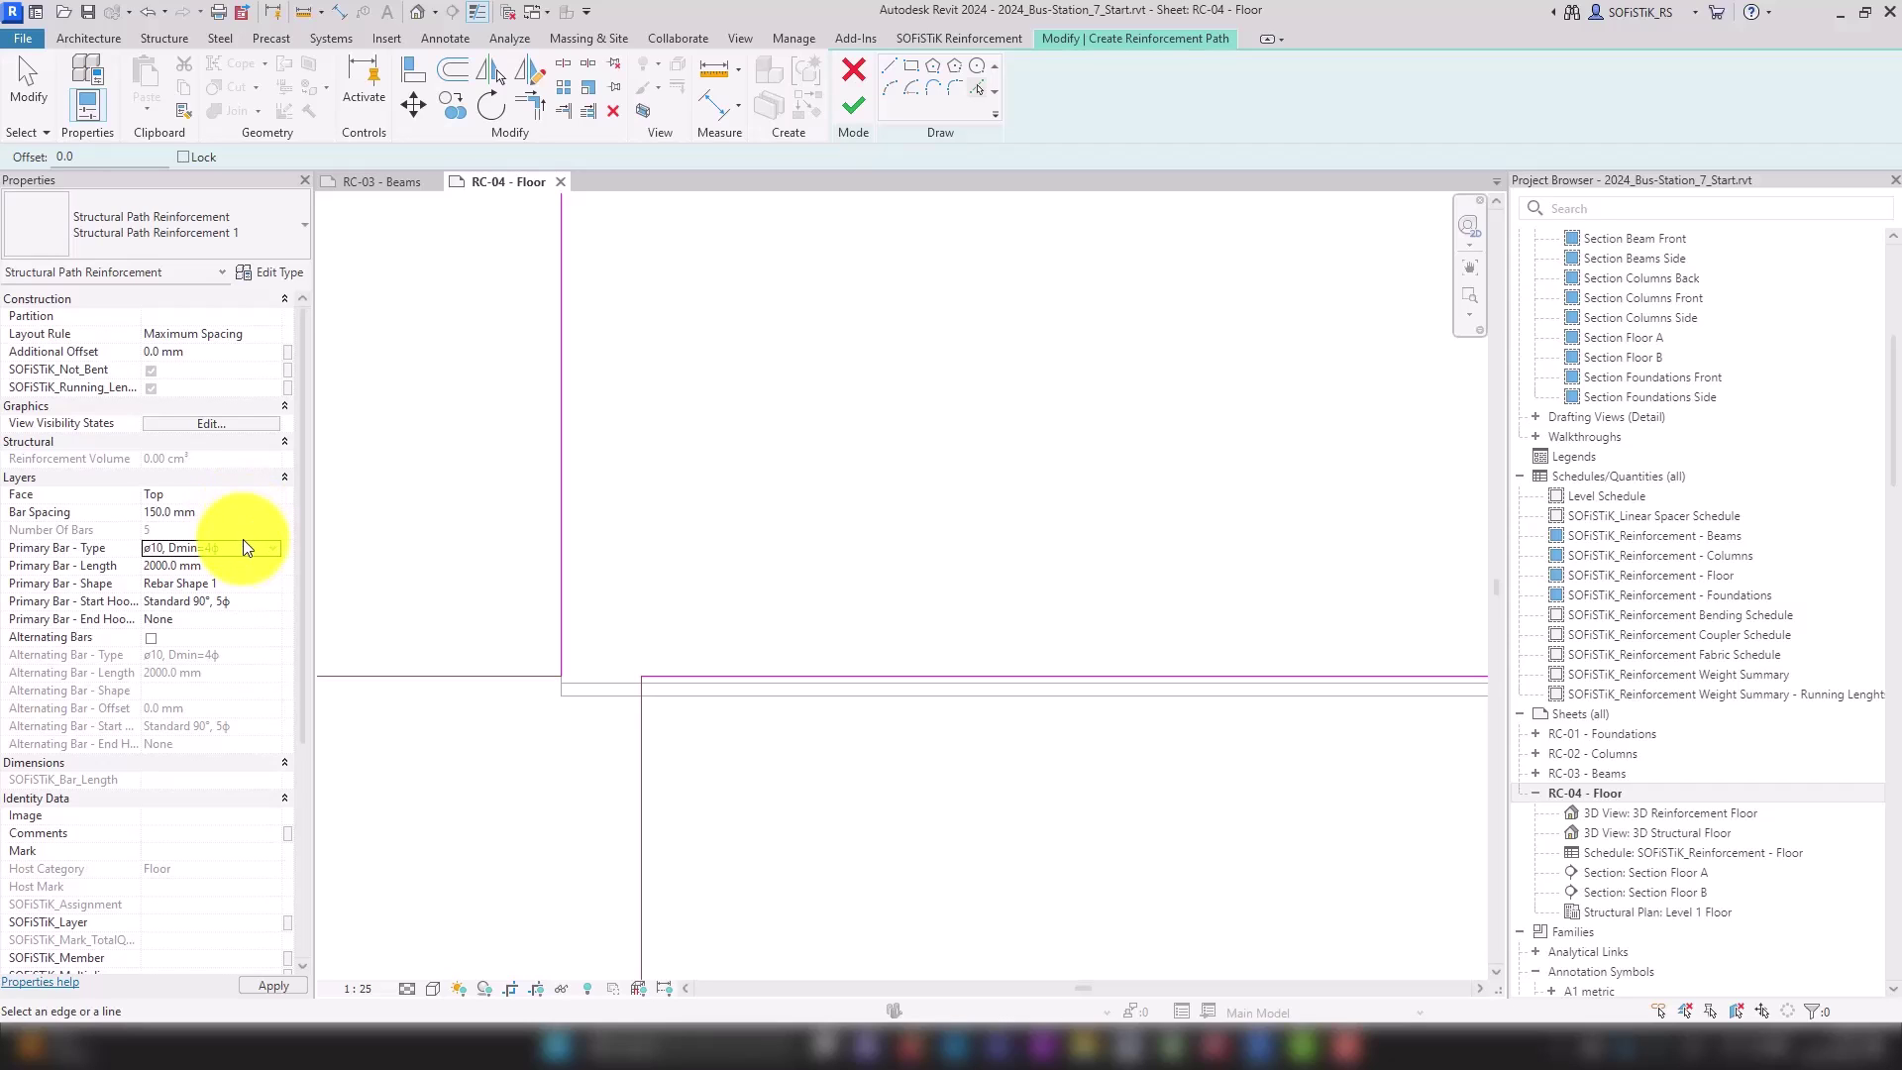
left_click(249, 548)
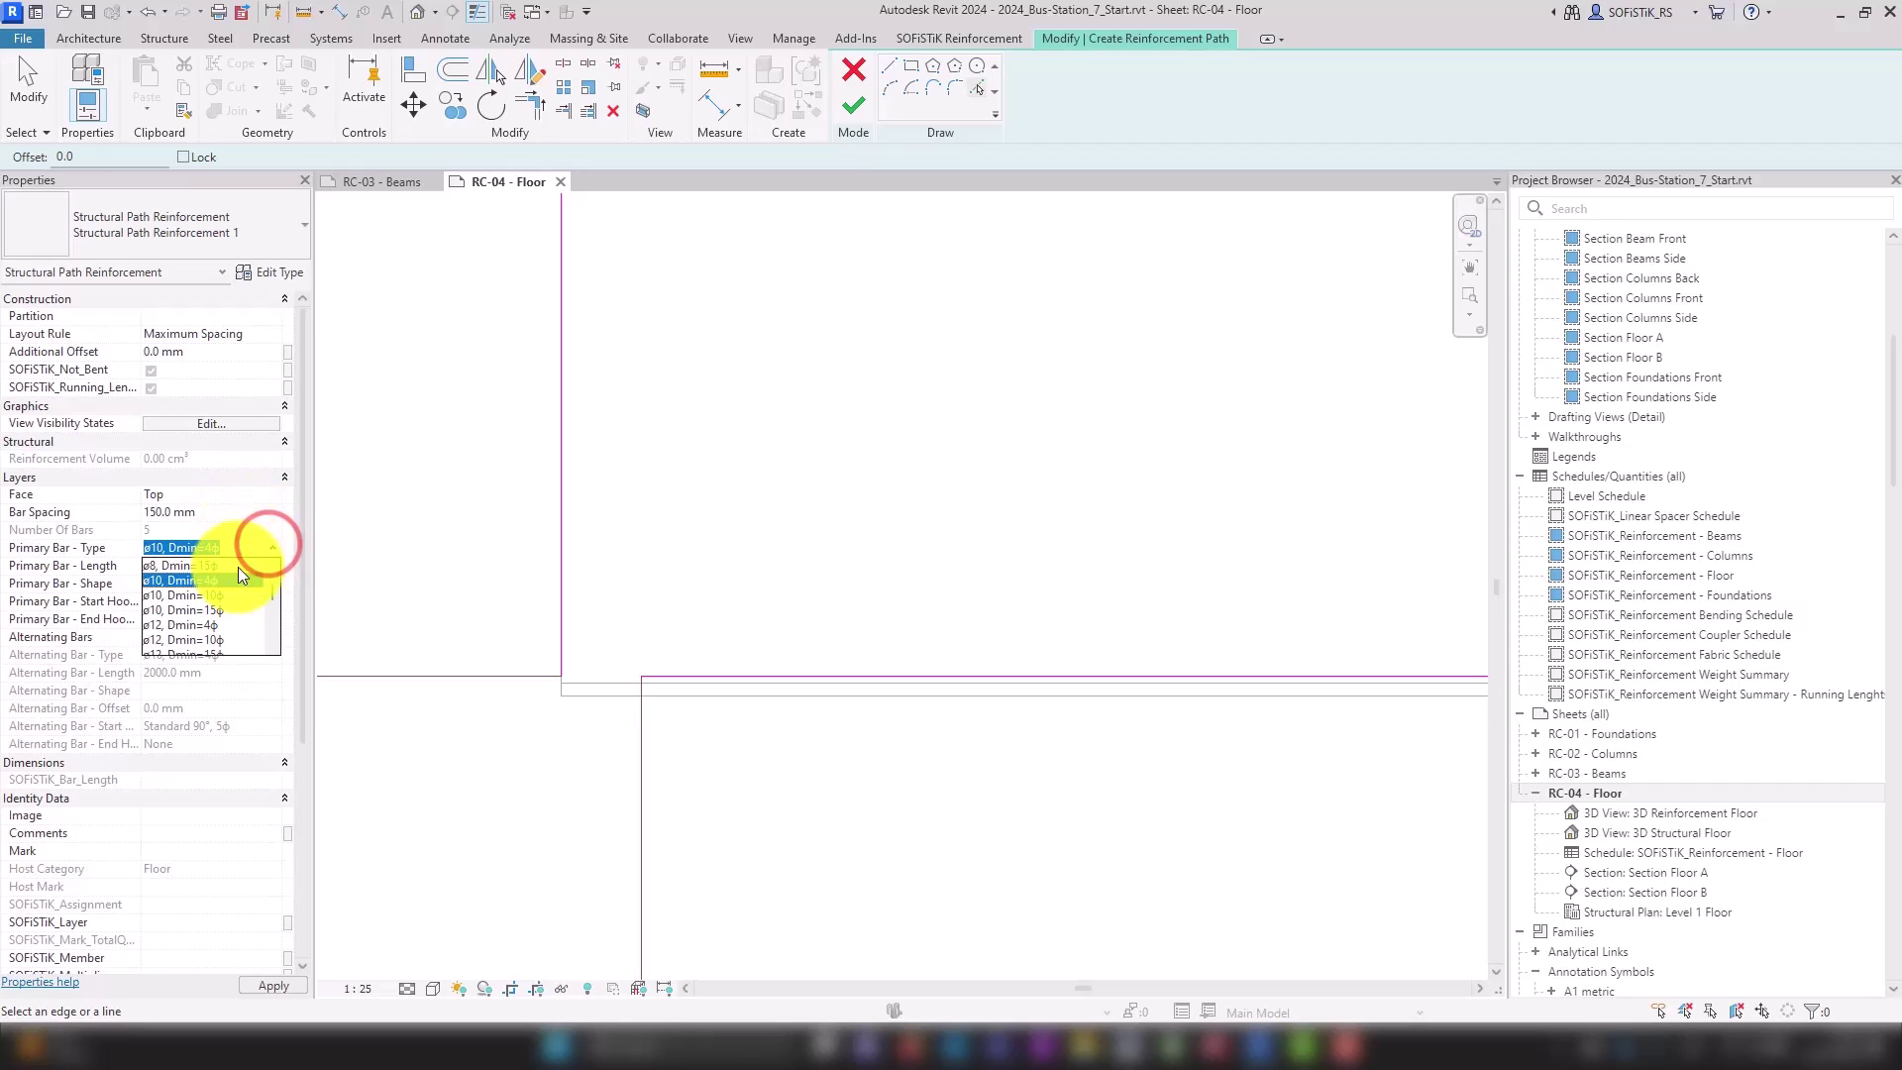
left_click(192, 625)
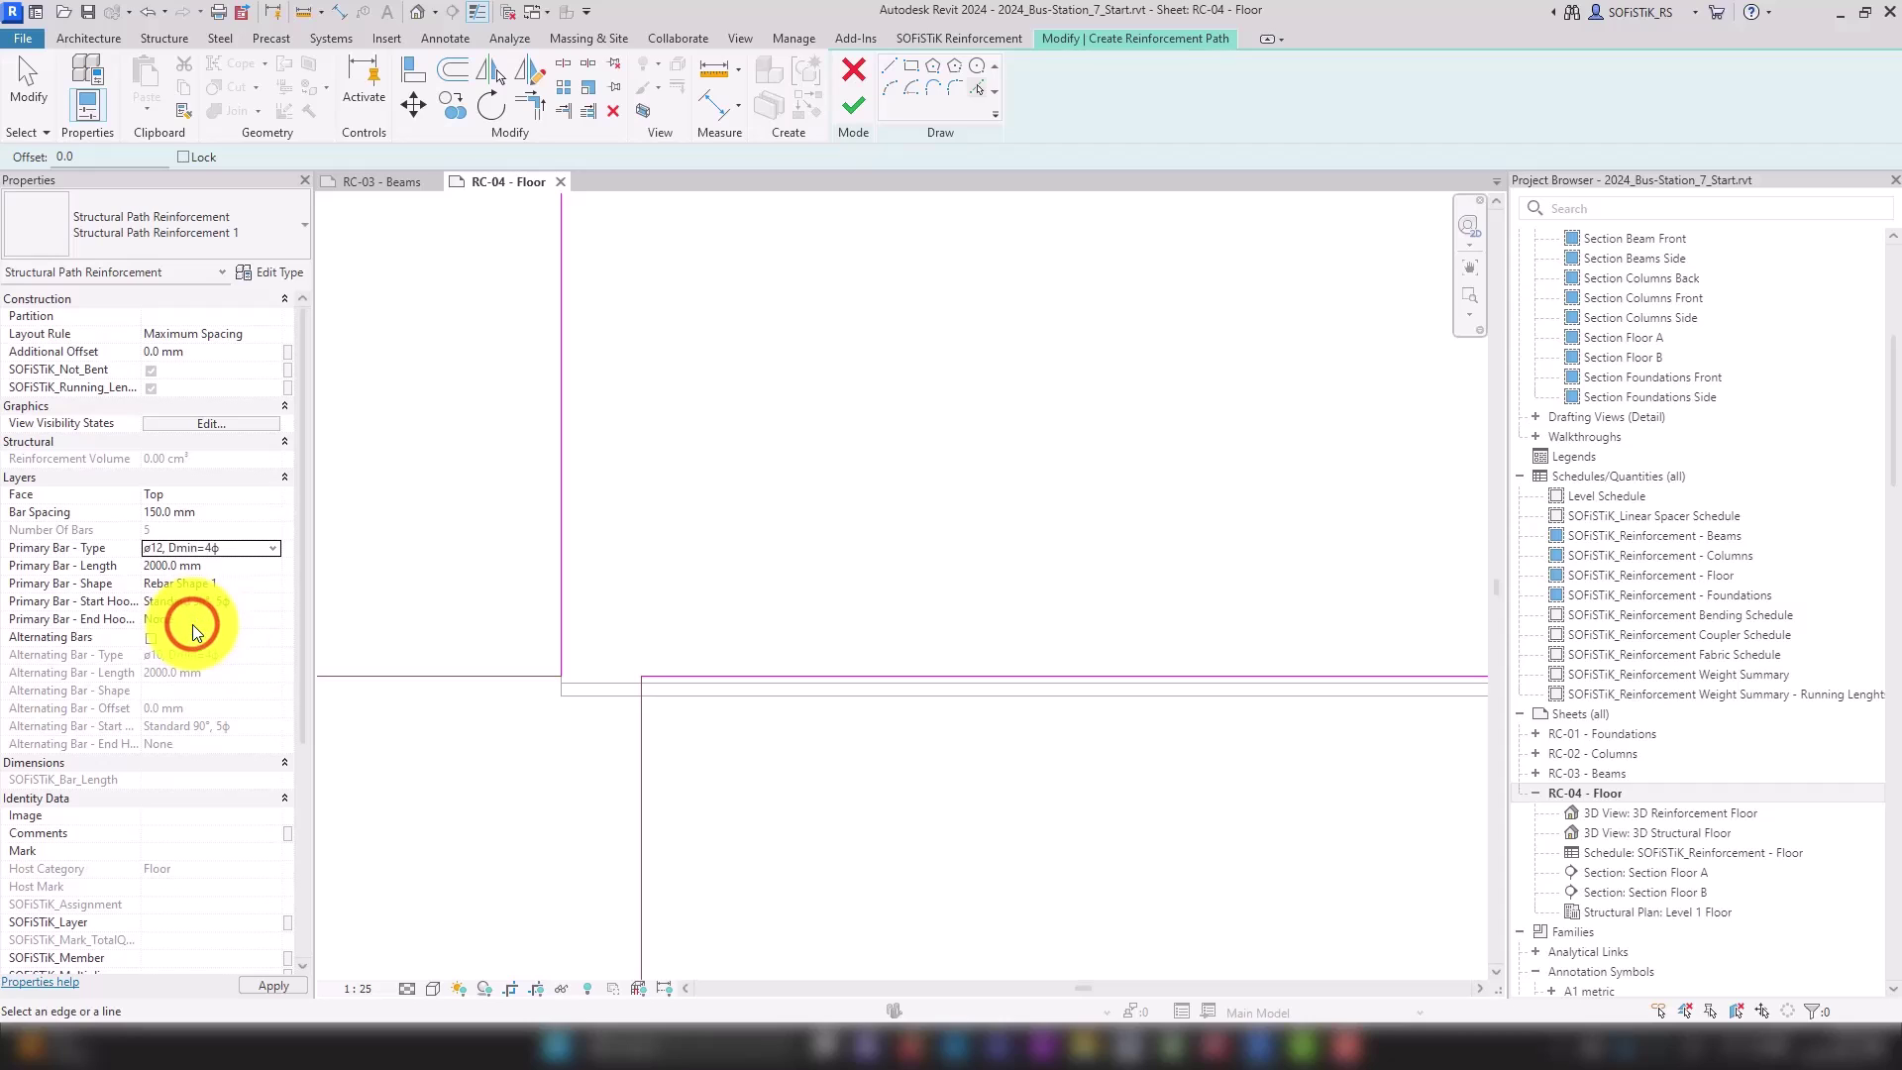
Set the primary bar length to 750 mm and the primary bar shape to SOFiSTiK_RebarShape_21x.
left_click(222, 561)
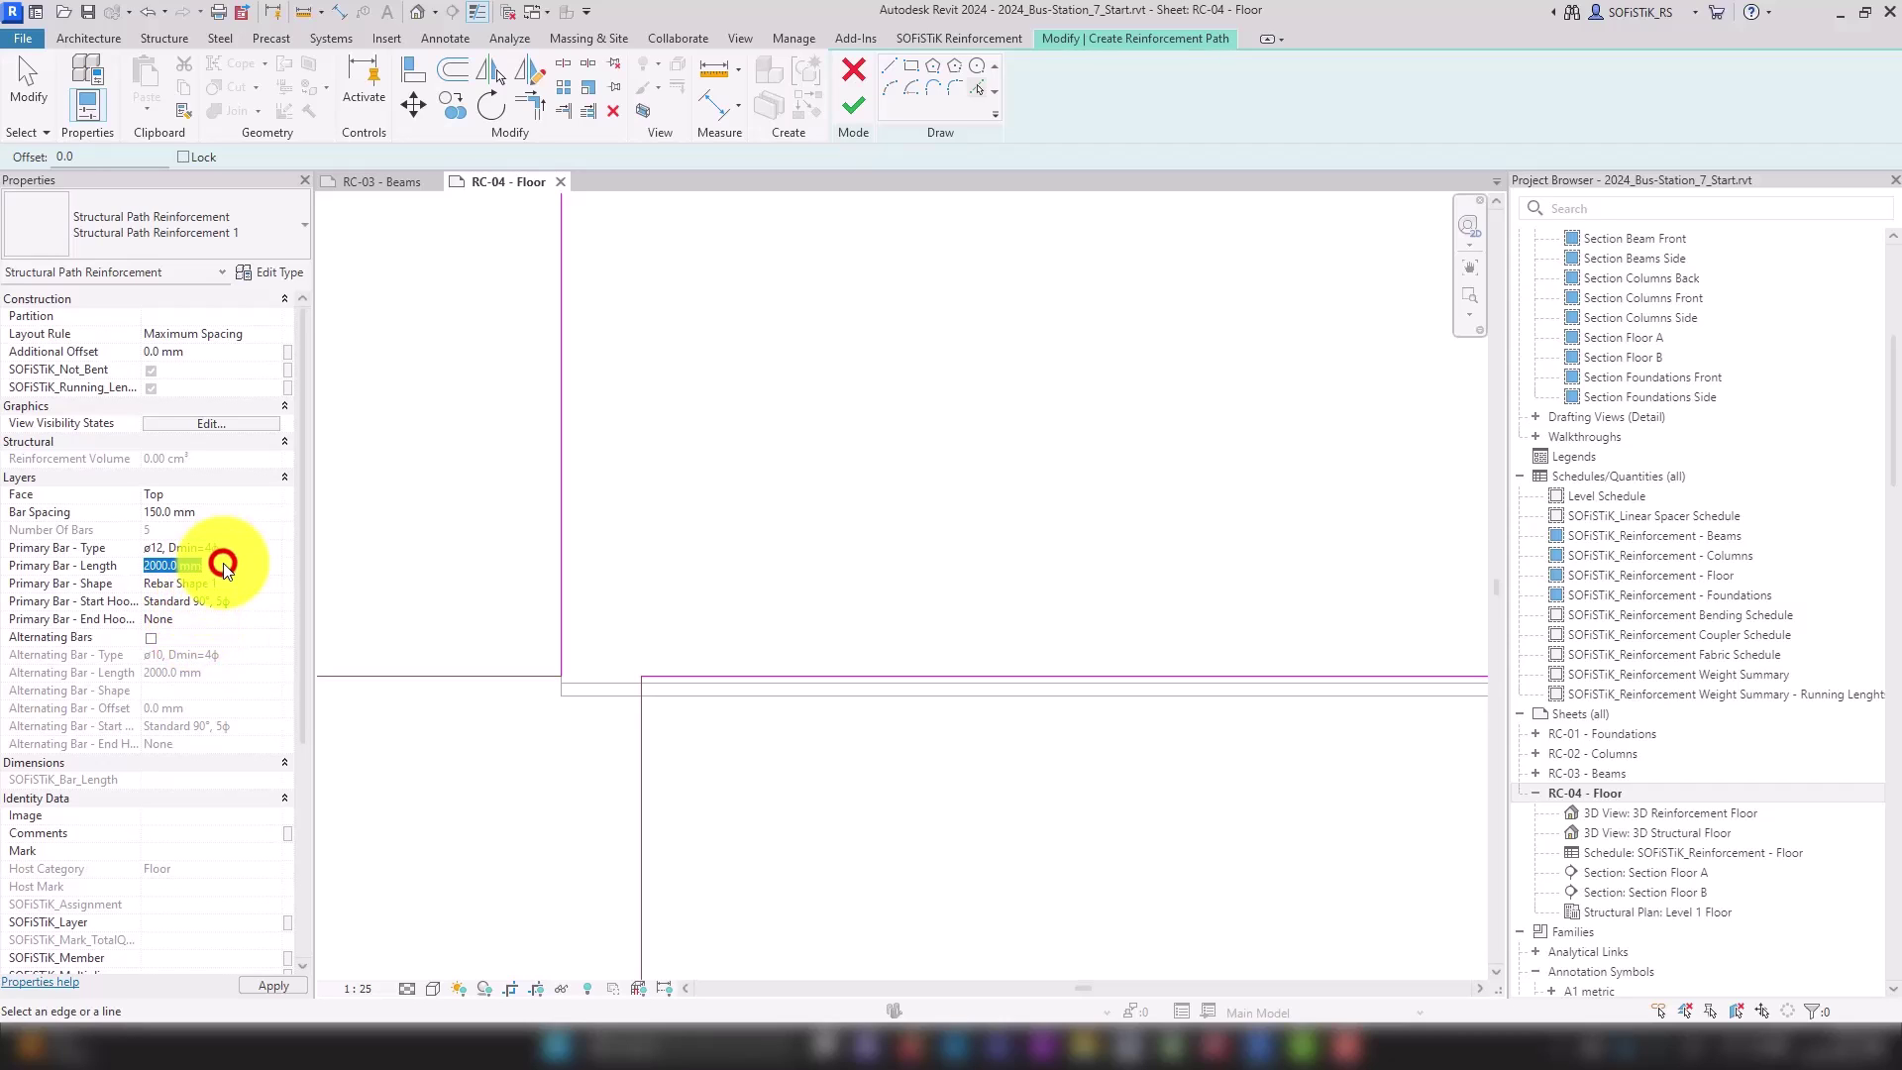
type("750")
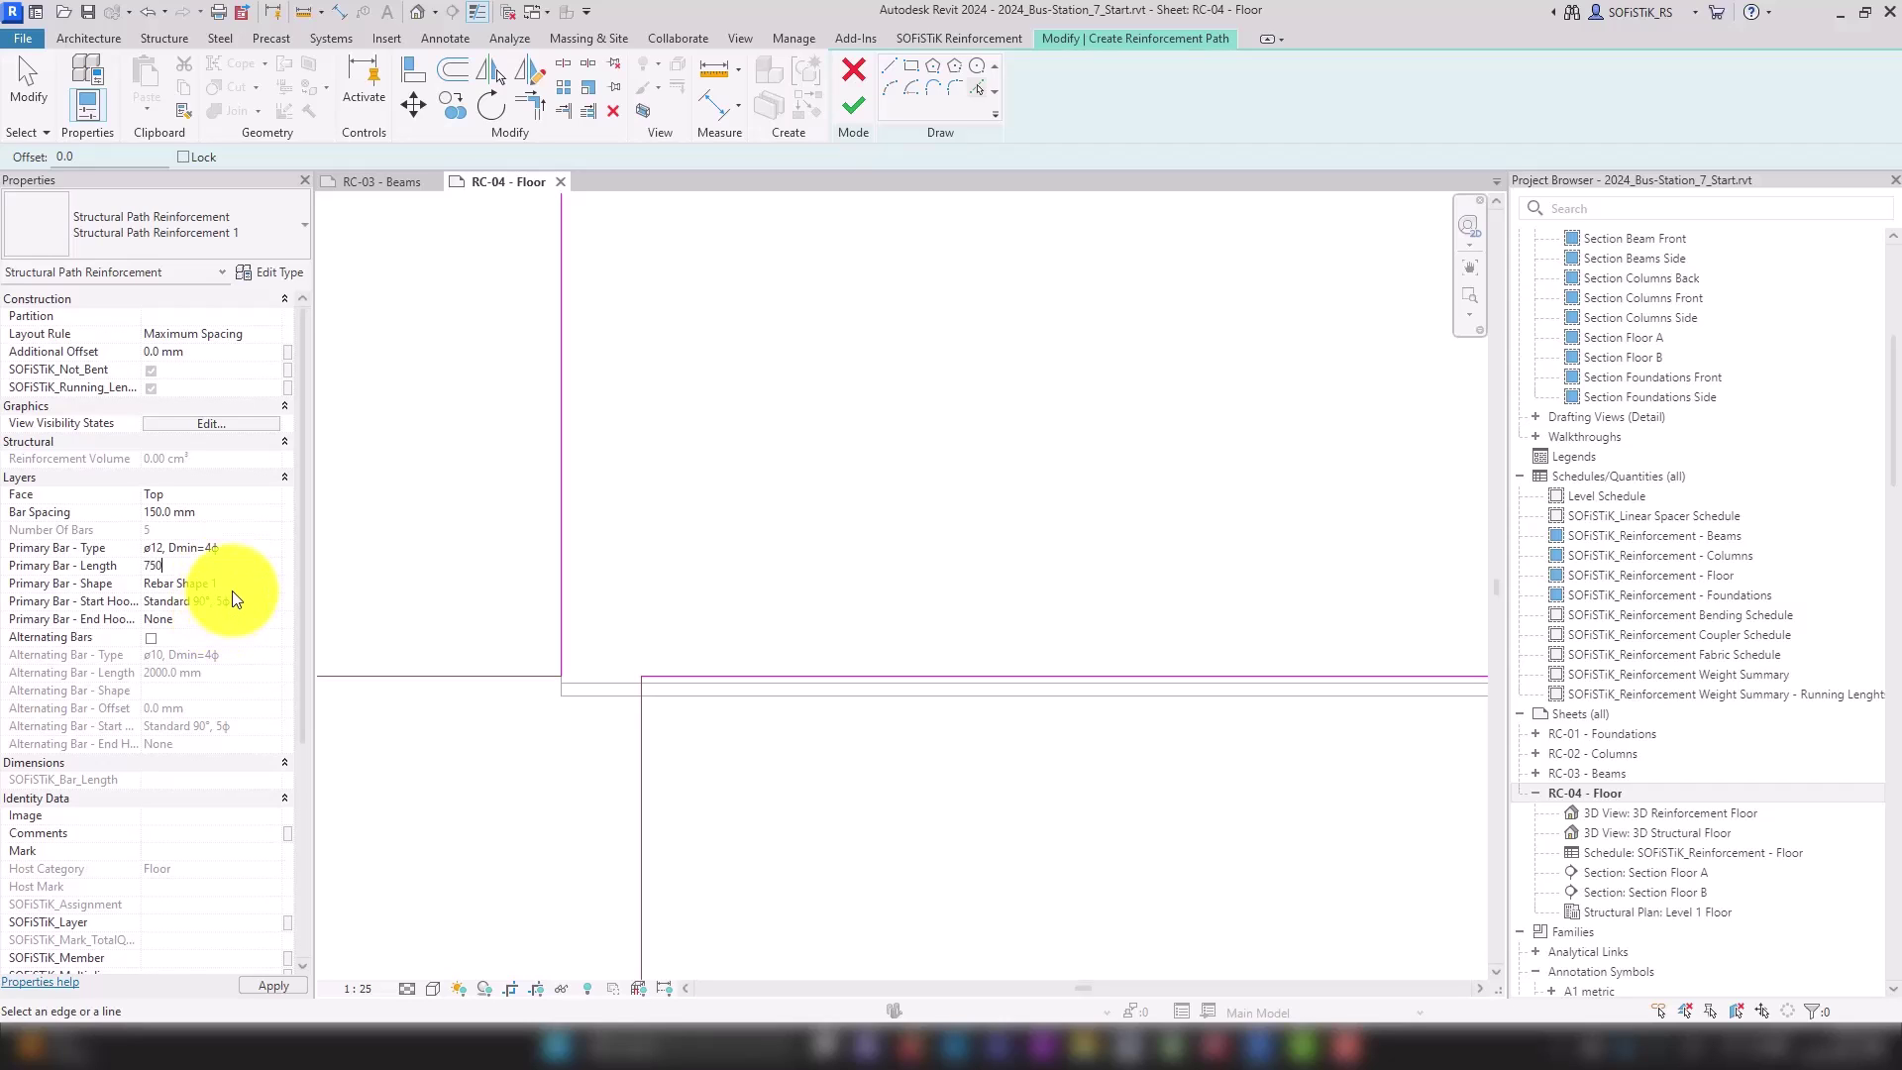
left_click(234, 585)
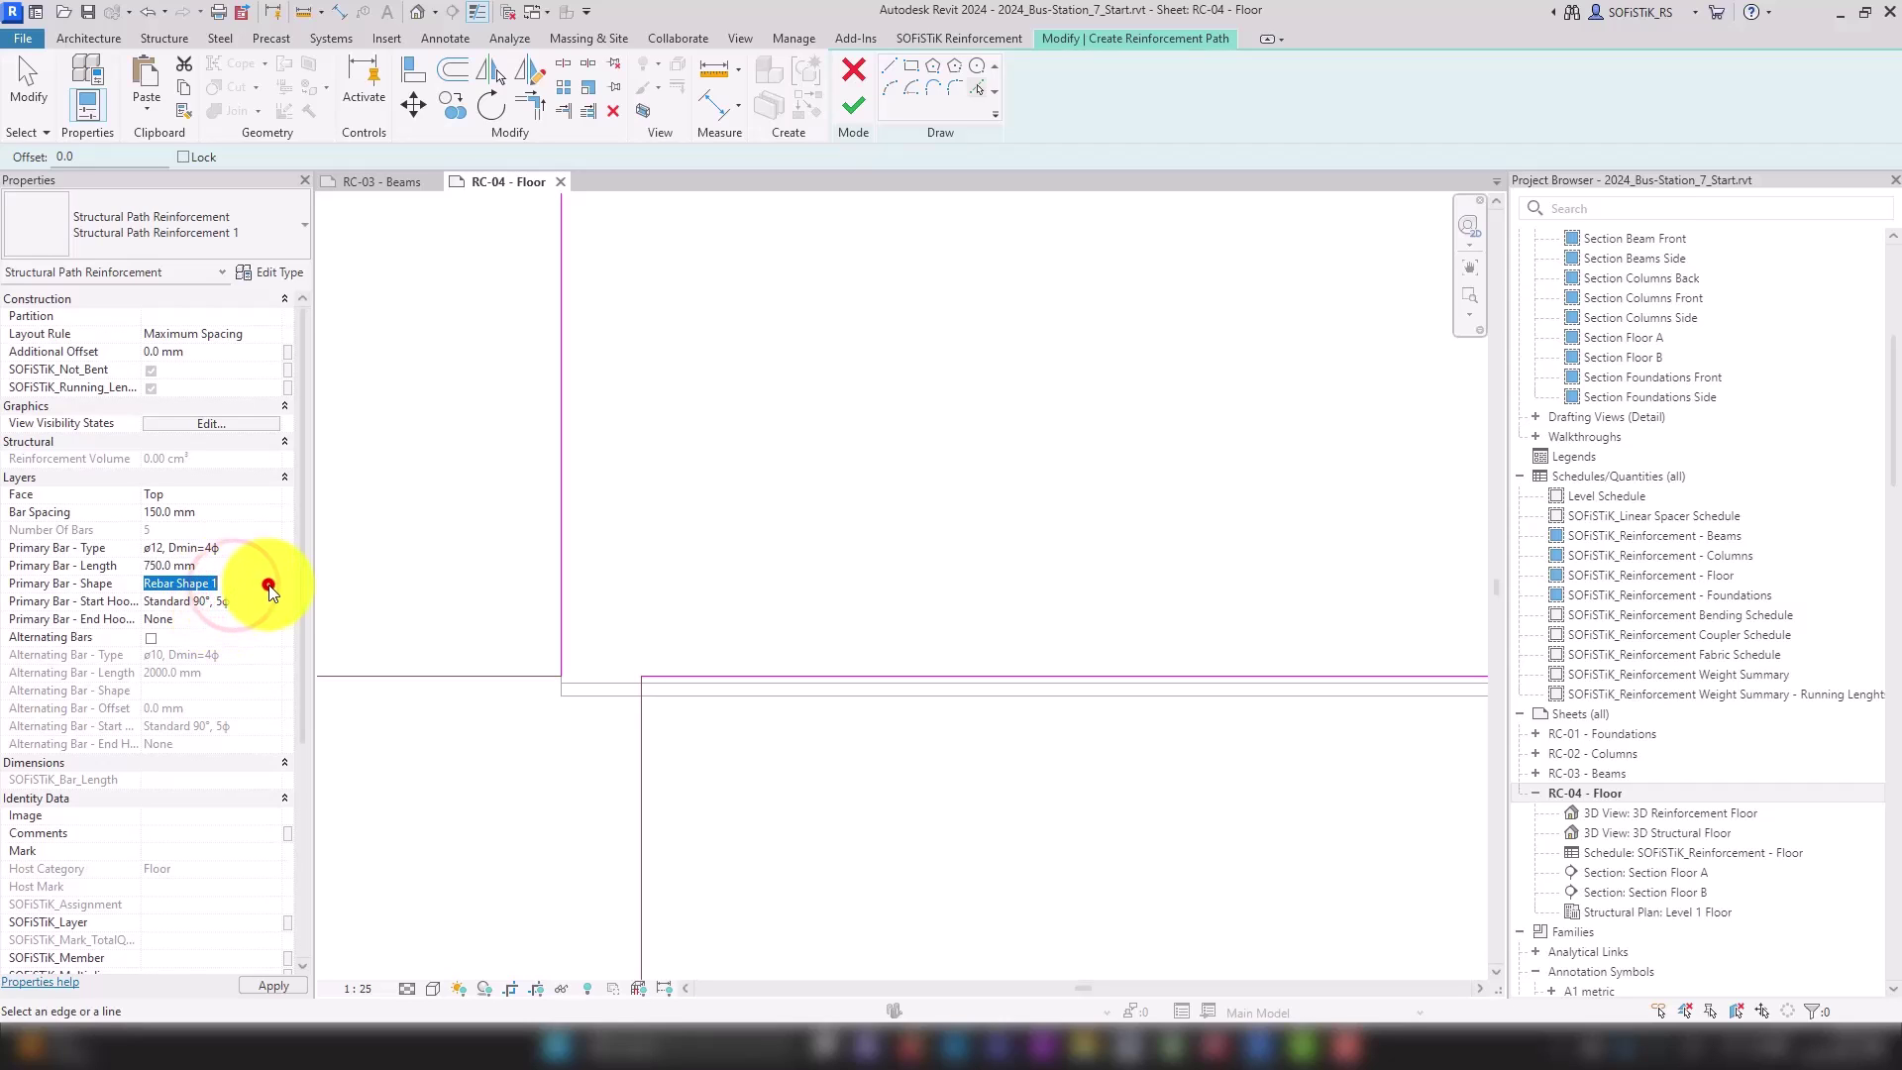
left_click(270, 584)
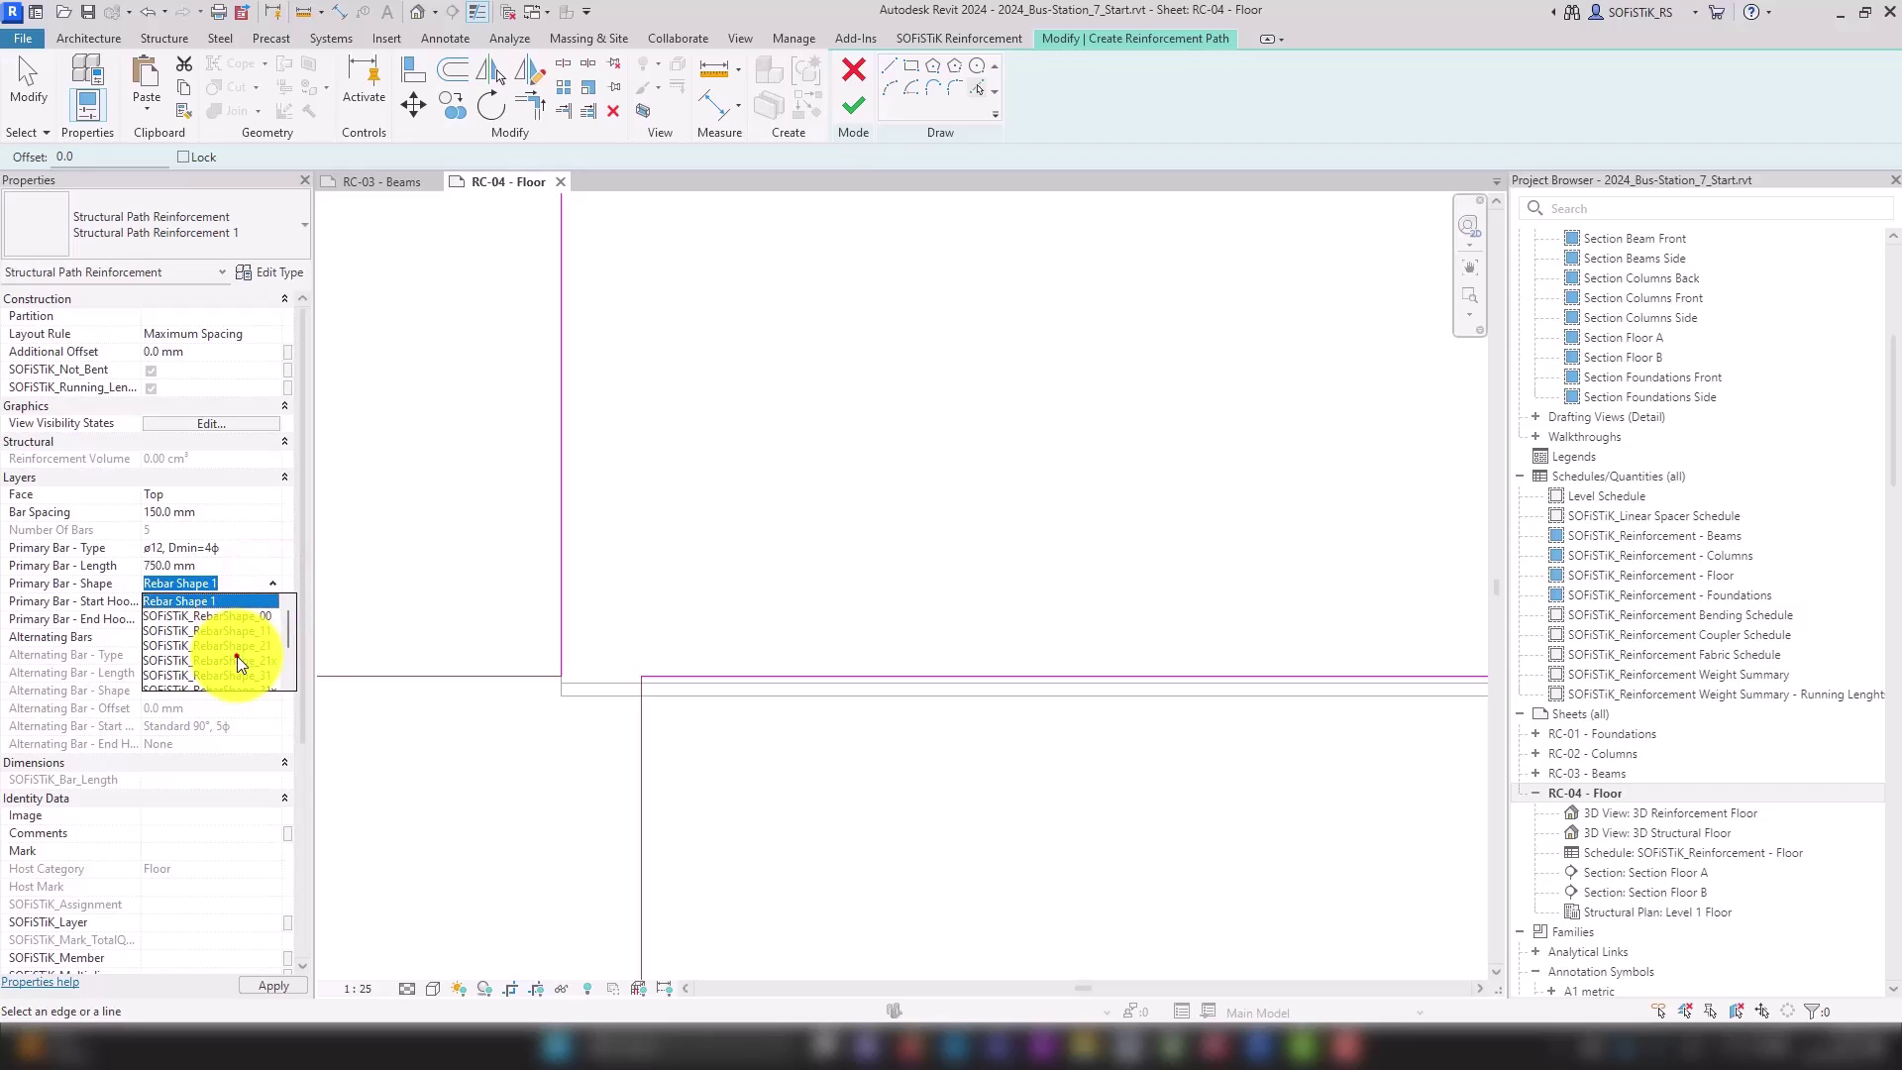
left_click(236, 655)
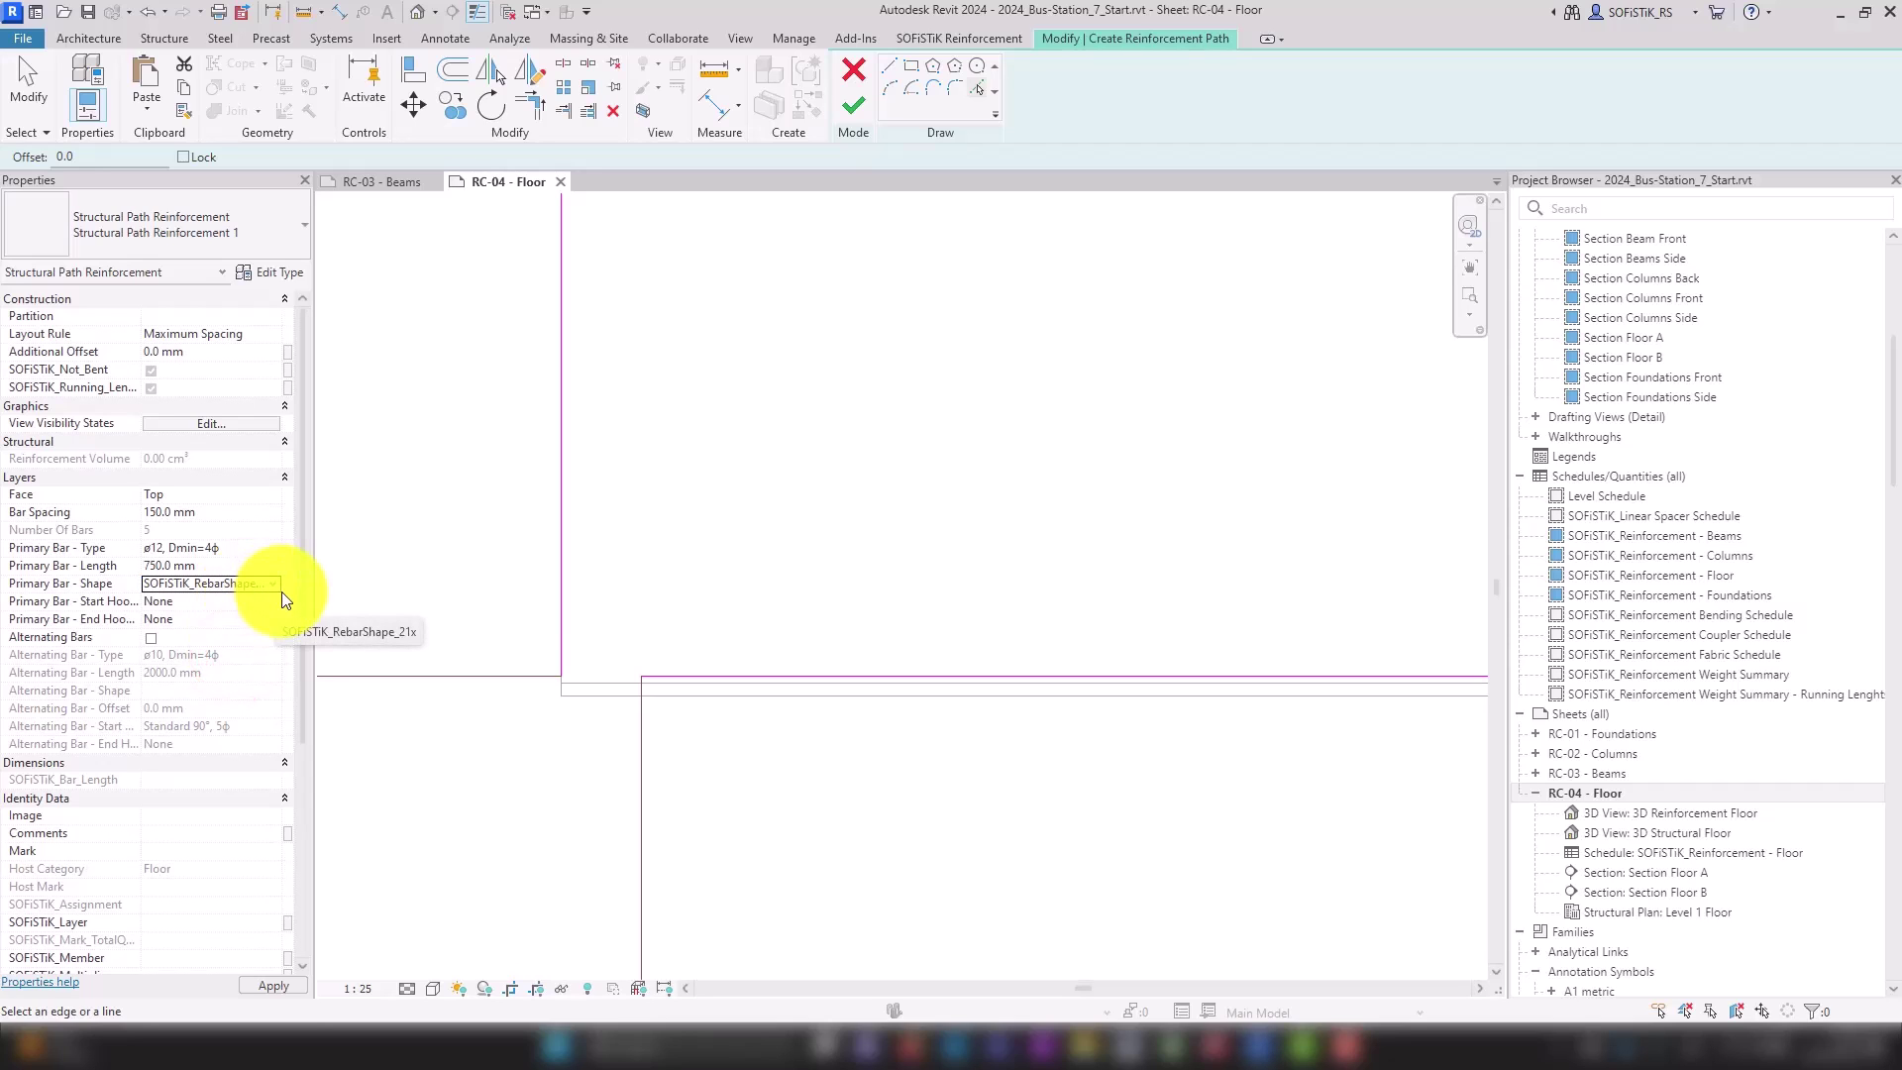
Flip the path reinforcement to the inner side of the slab edges and finish the path sketch.
scroll(616, 622, "down", 2)
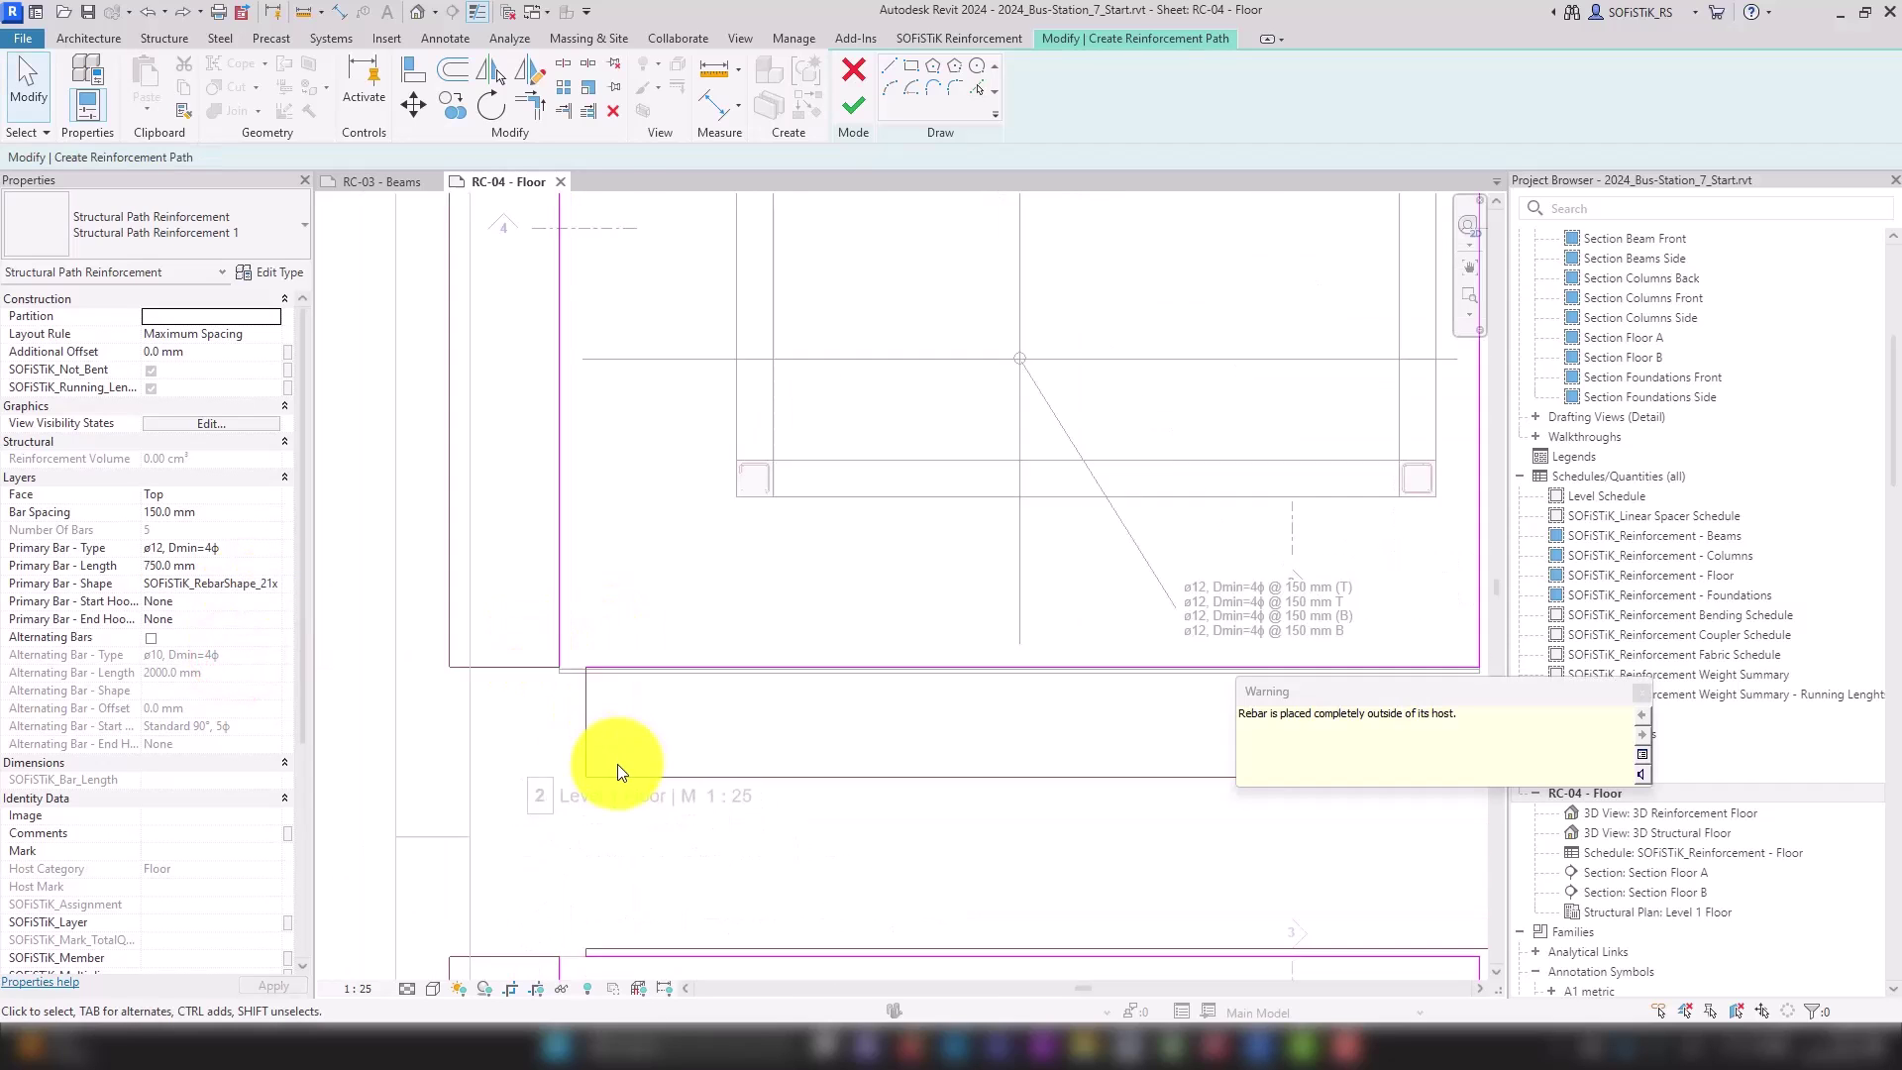
scroll(616, 764, "down", 2)
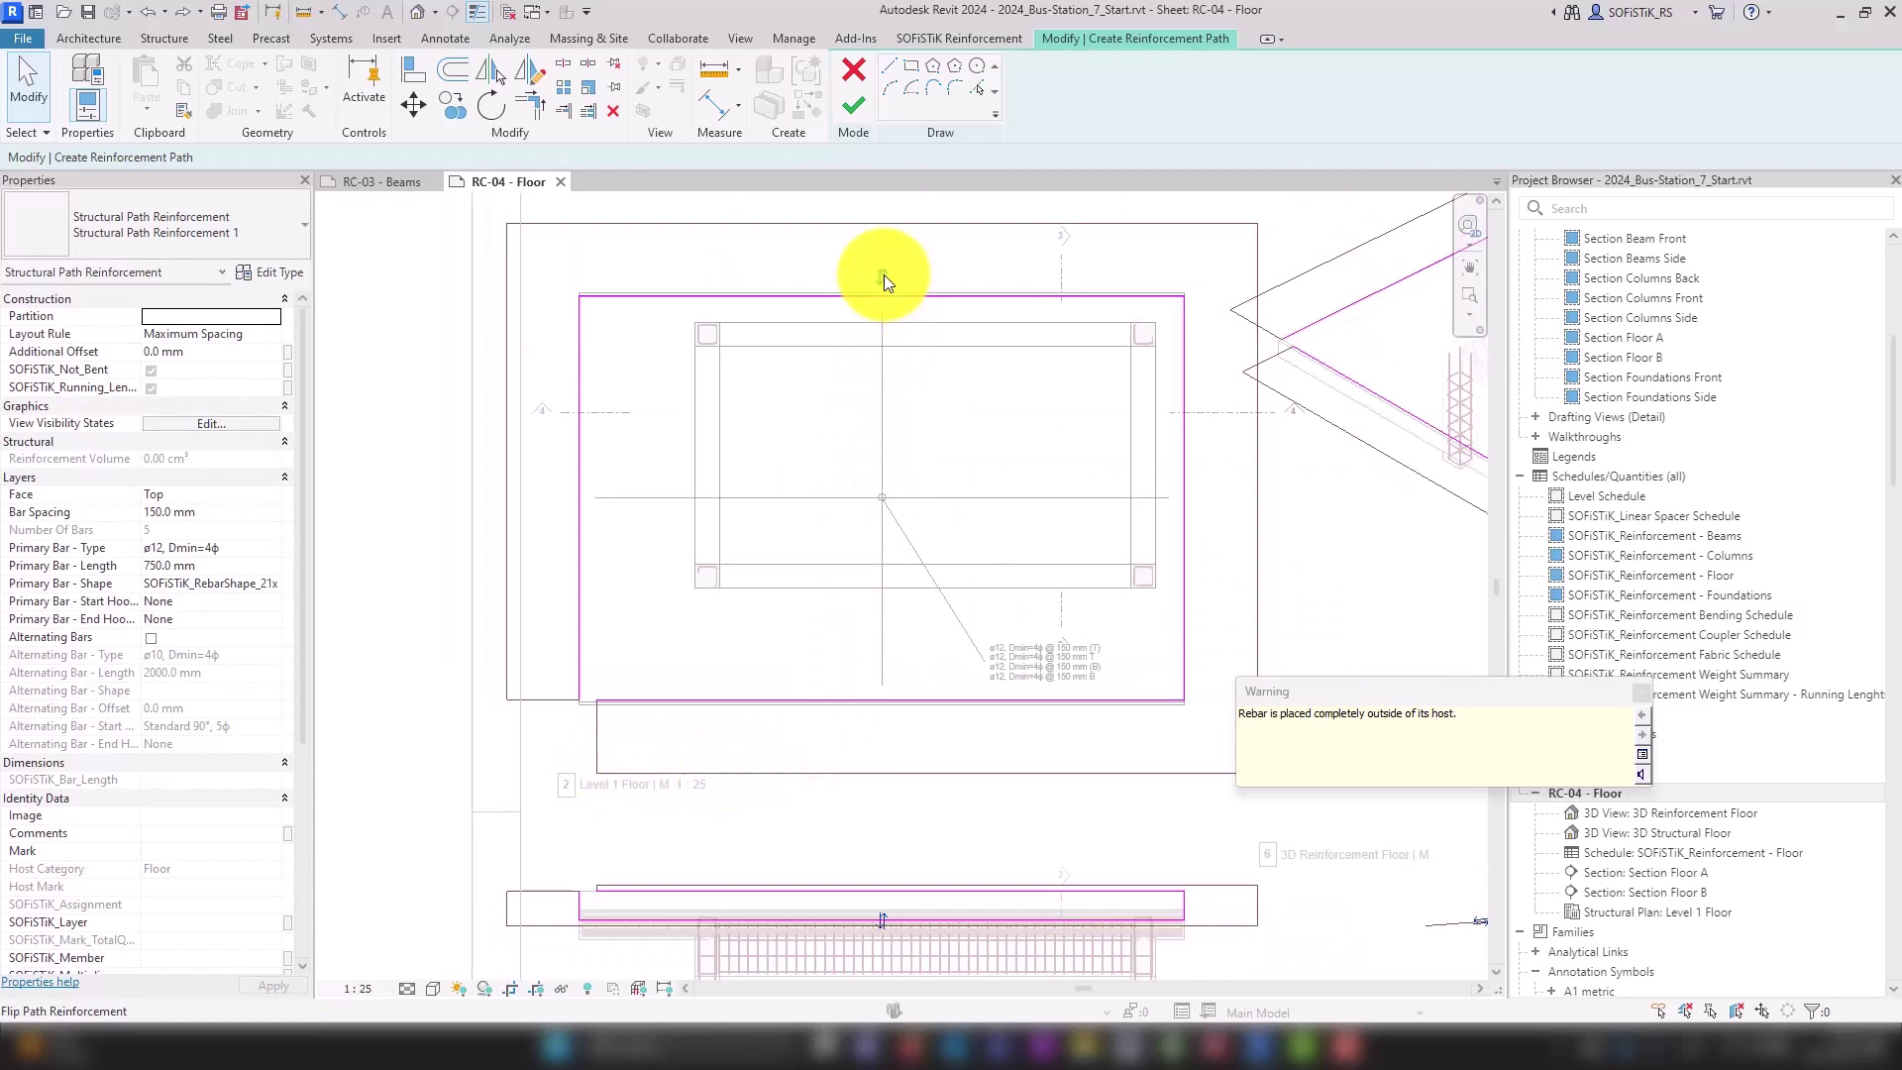
left_click(884, 275)
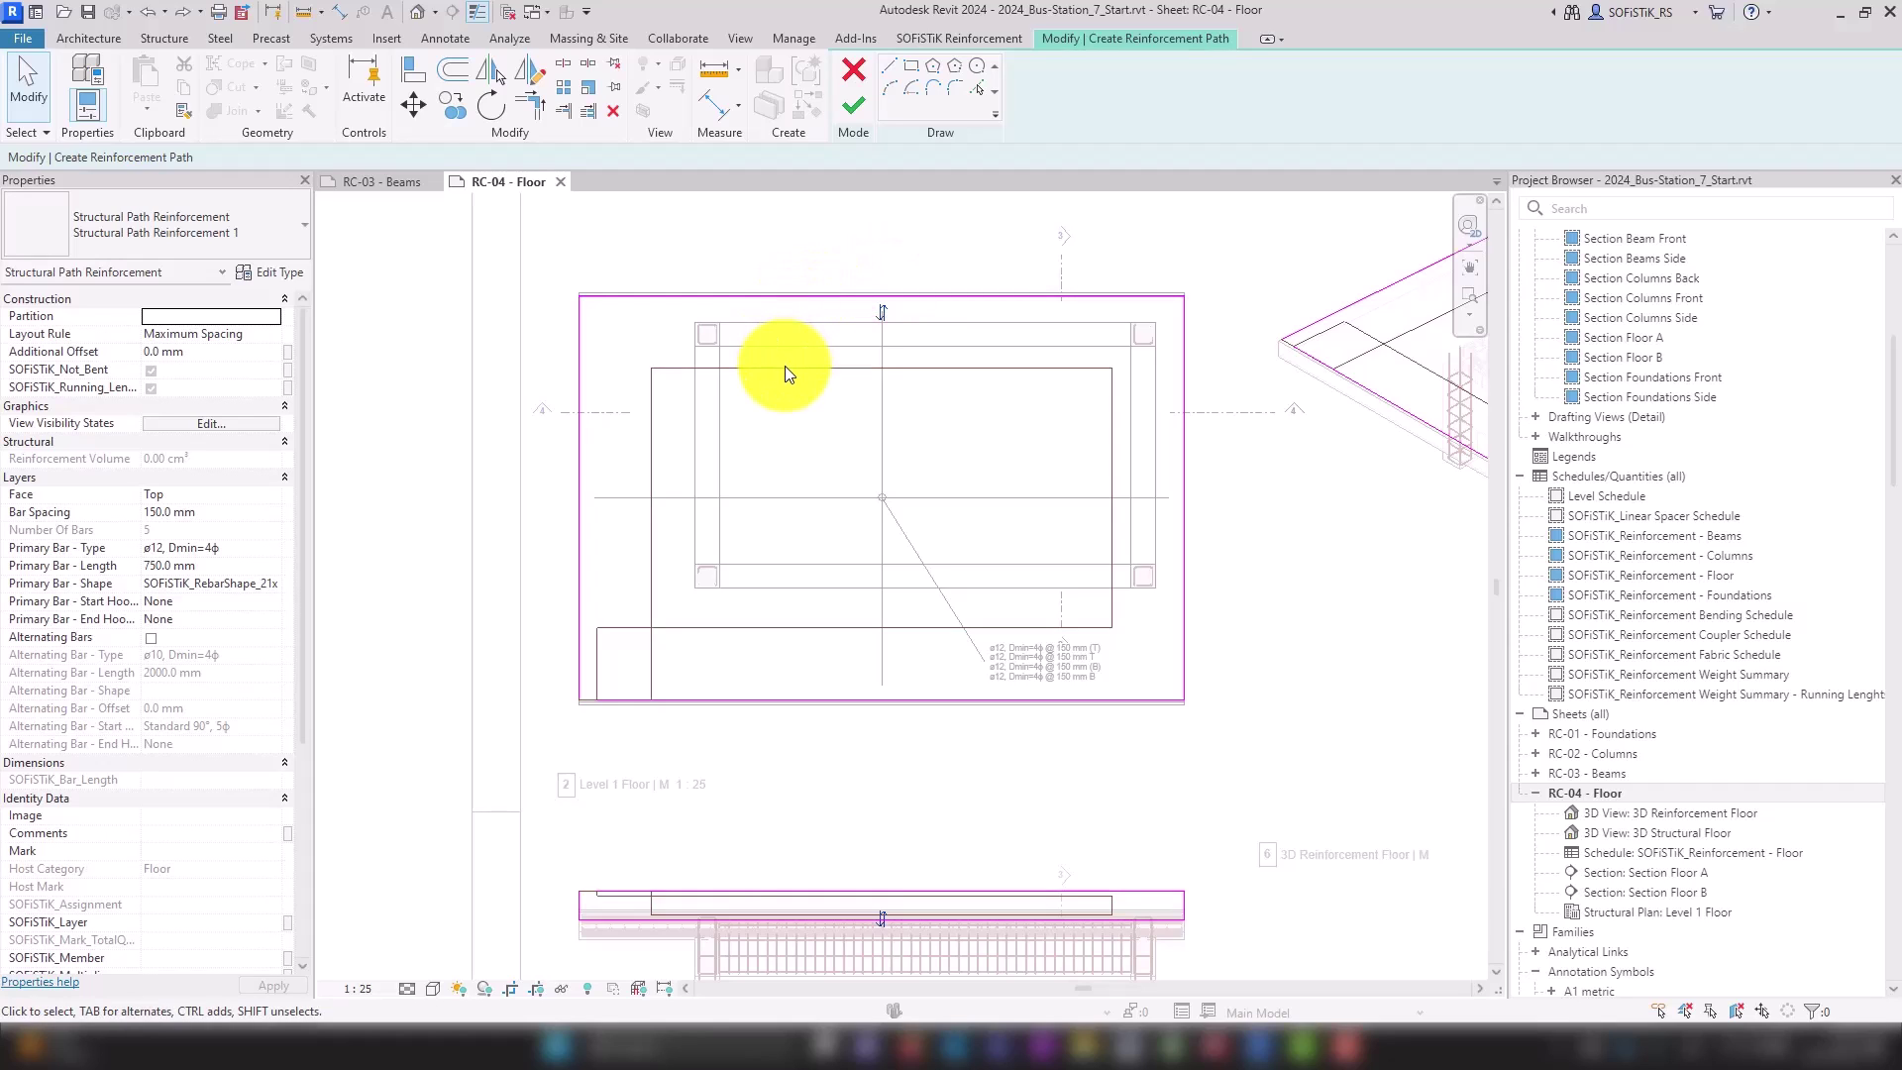
left_click(850, 105)
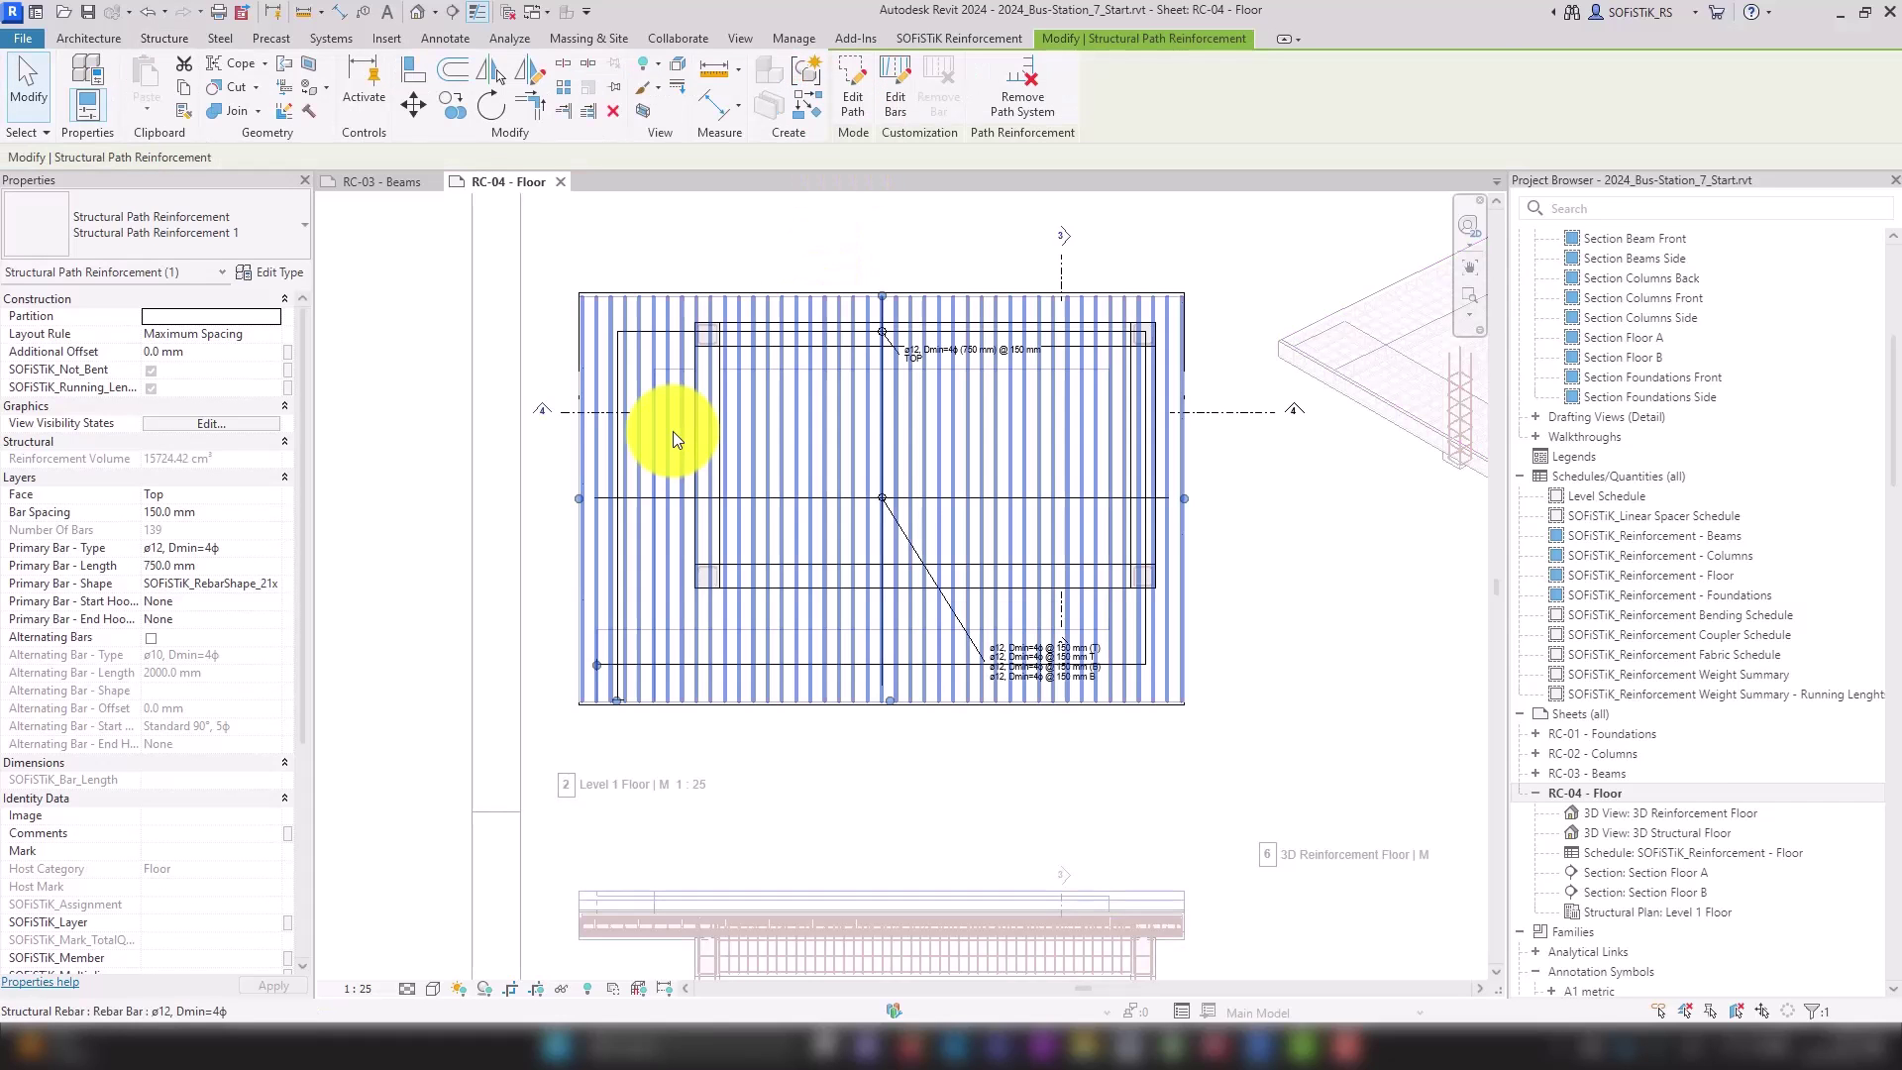
Activate the 3D Reinforcement Floor view and move in on the path reinforcement bars at the short slab edge.
scroll(674, 436, "down", 4)
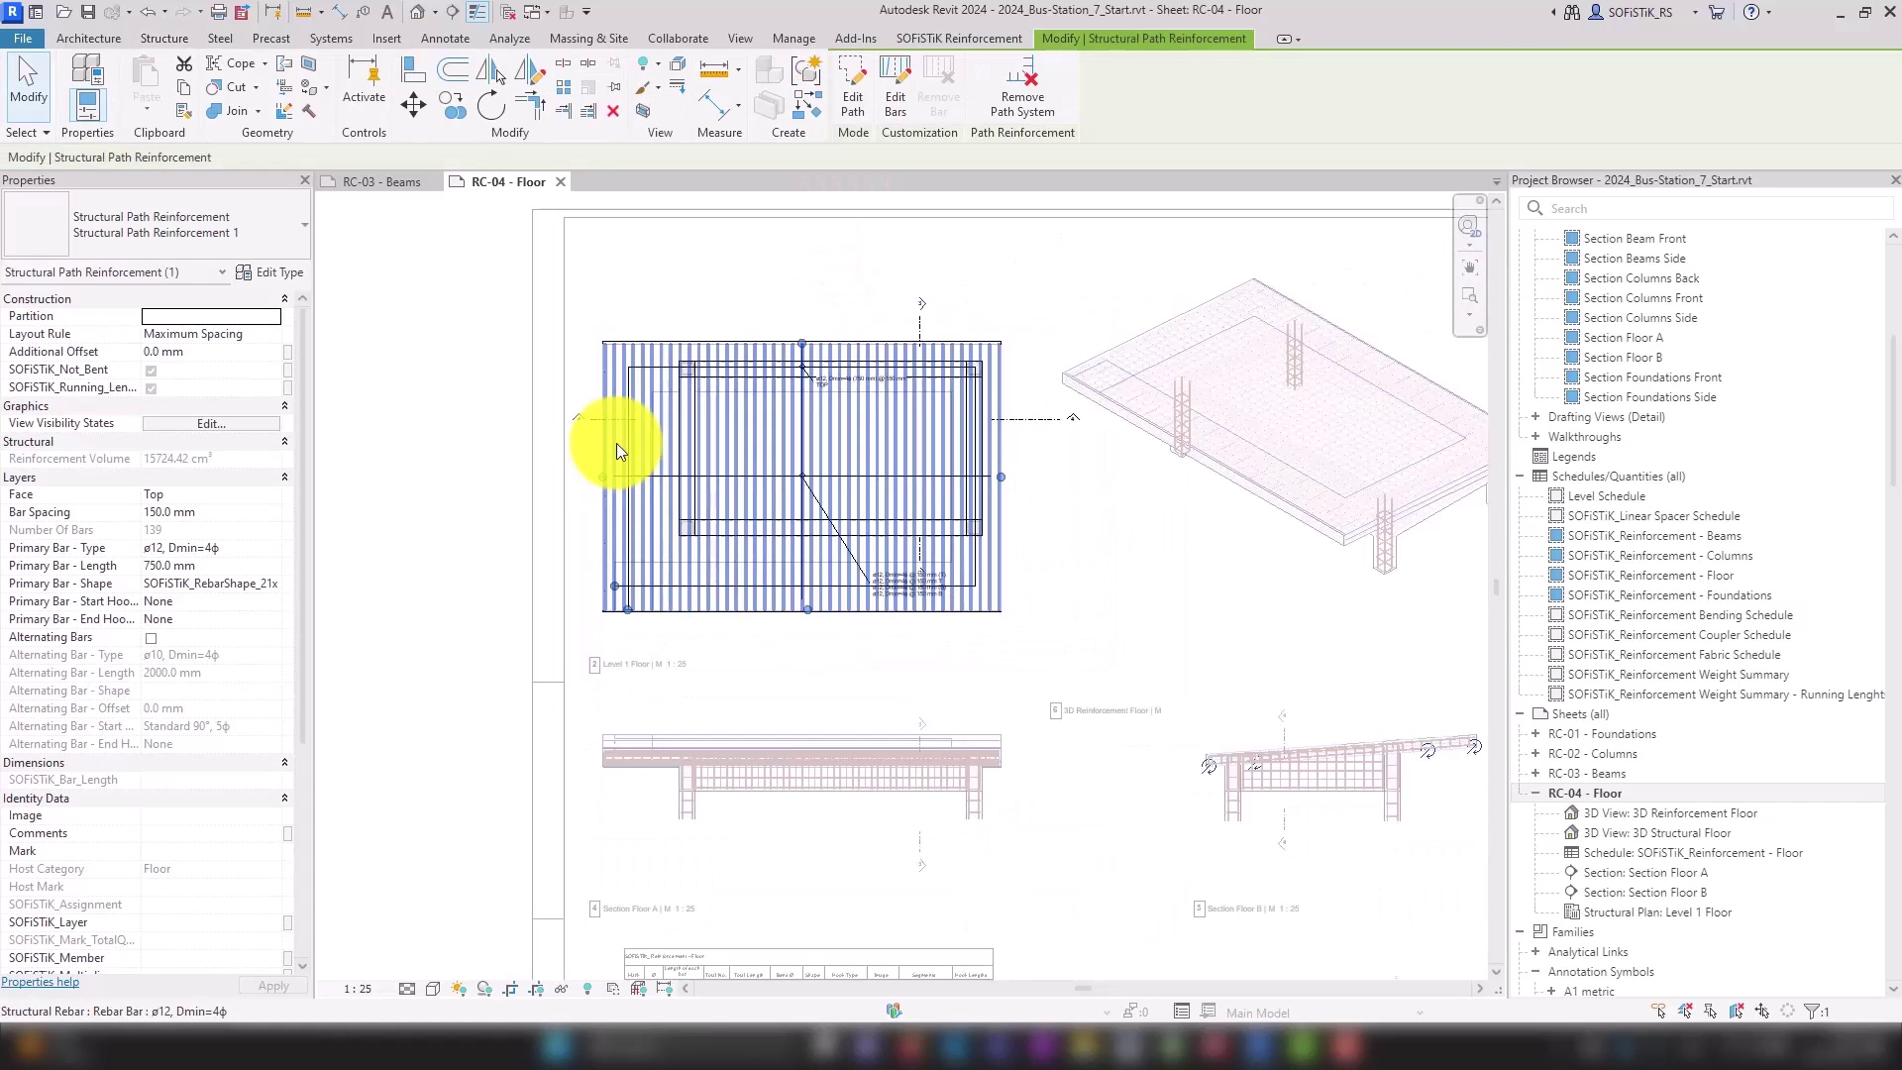
scroll(1288, 372, "up", 3)
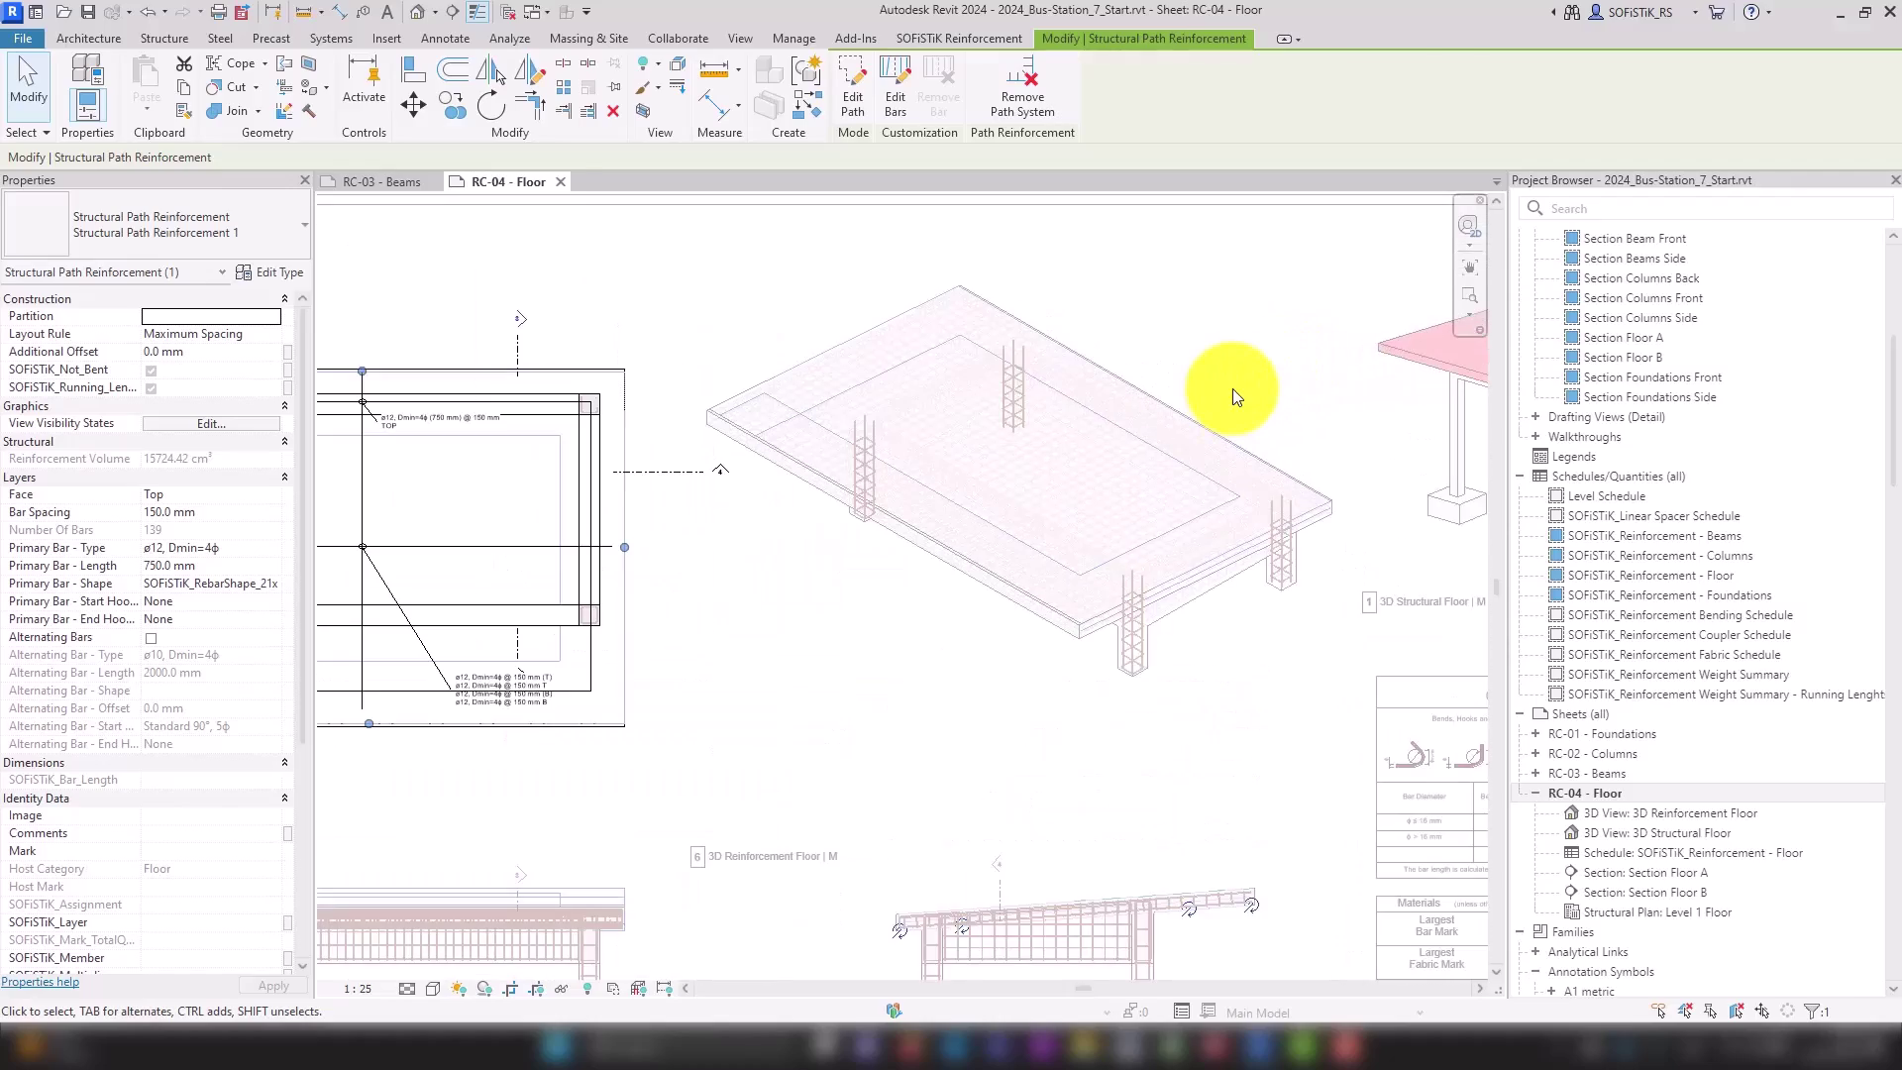
left_click(1211, 389)
double_click(1210, 389)
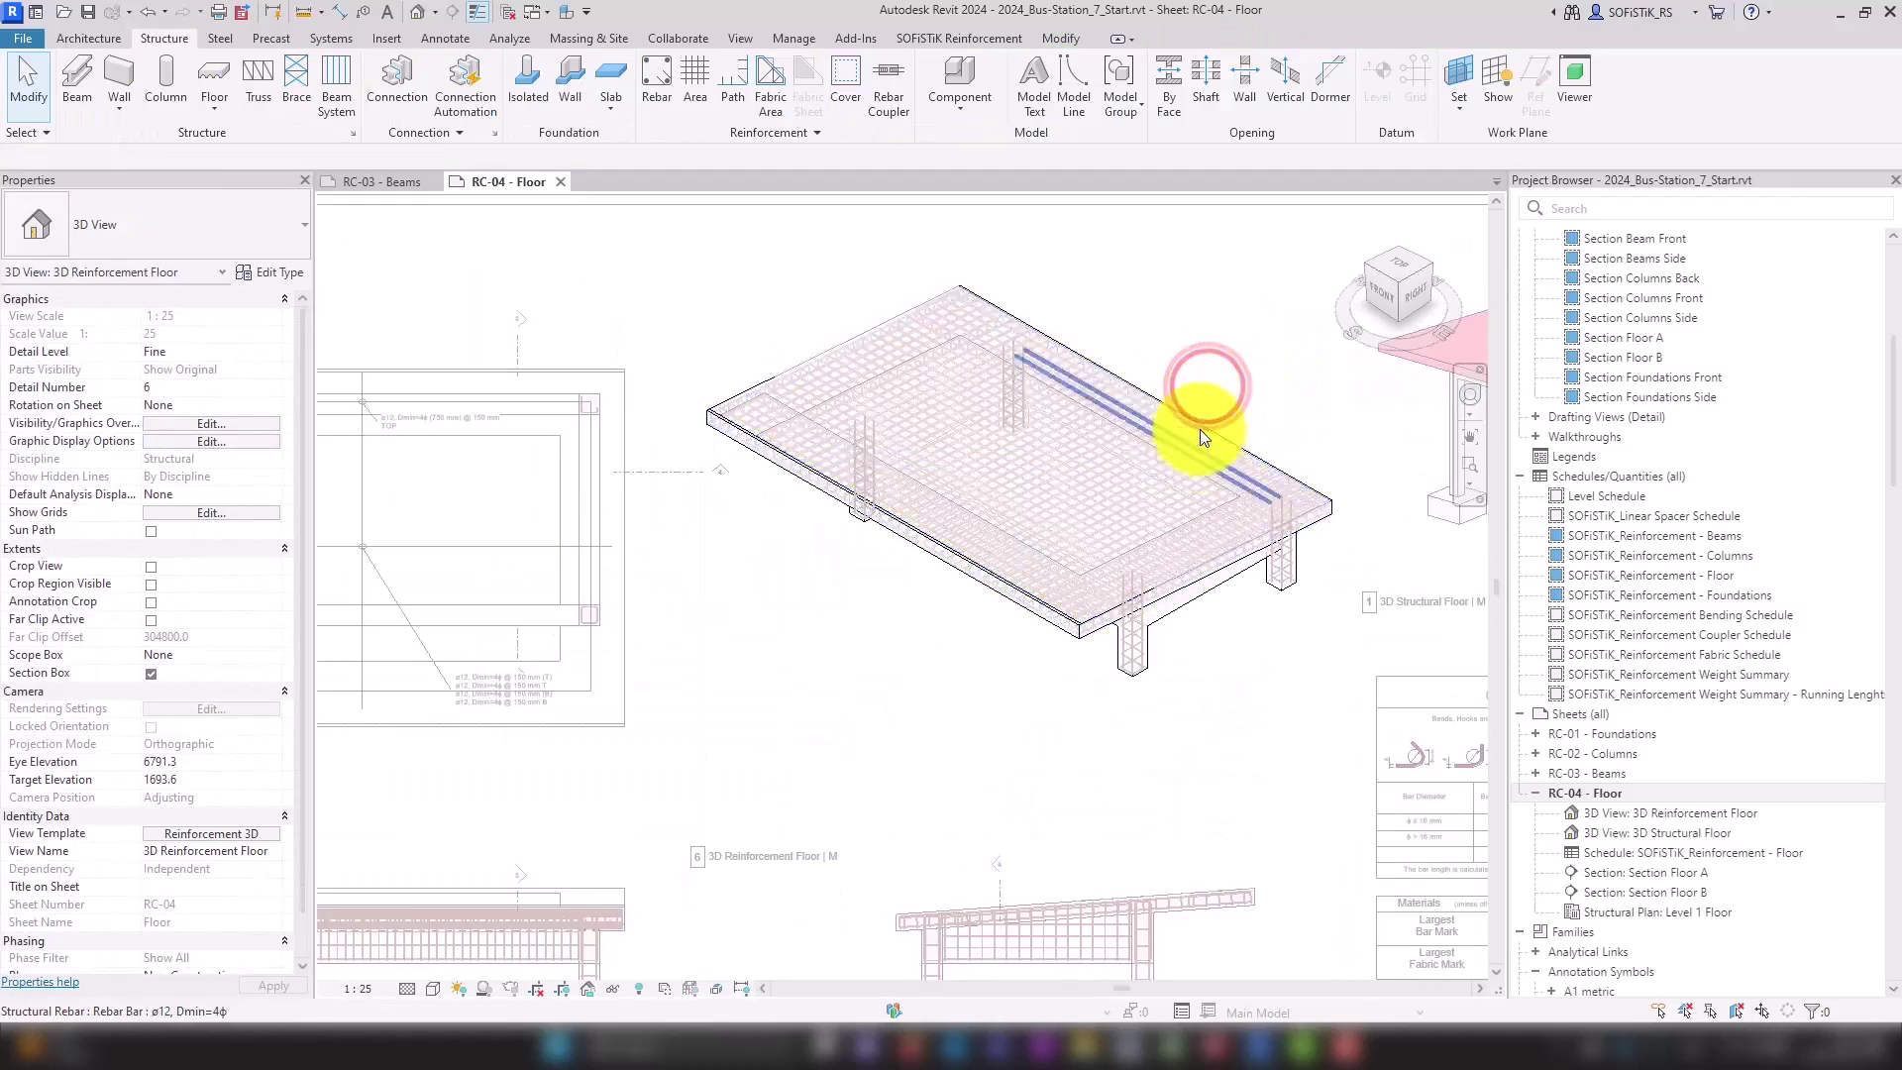
scroll(1234, 565, "up", 3)
scroll(1226, 552, "up", 5)
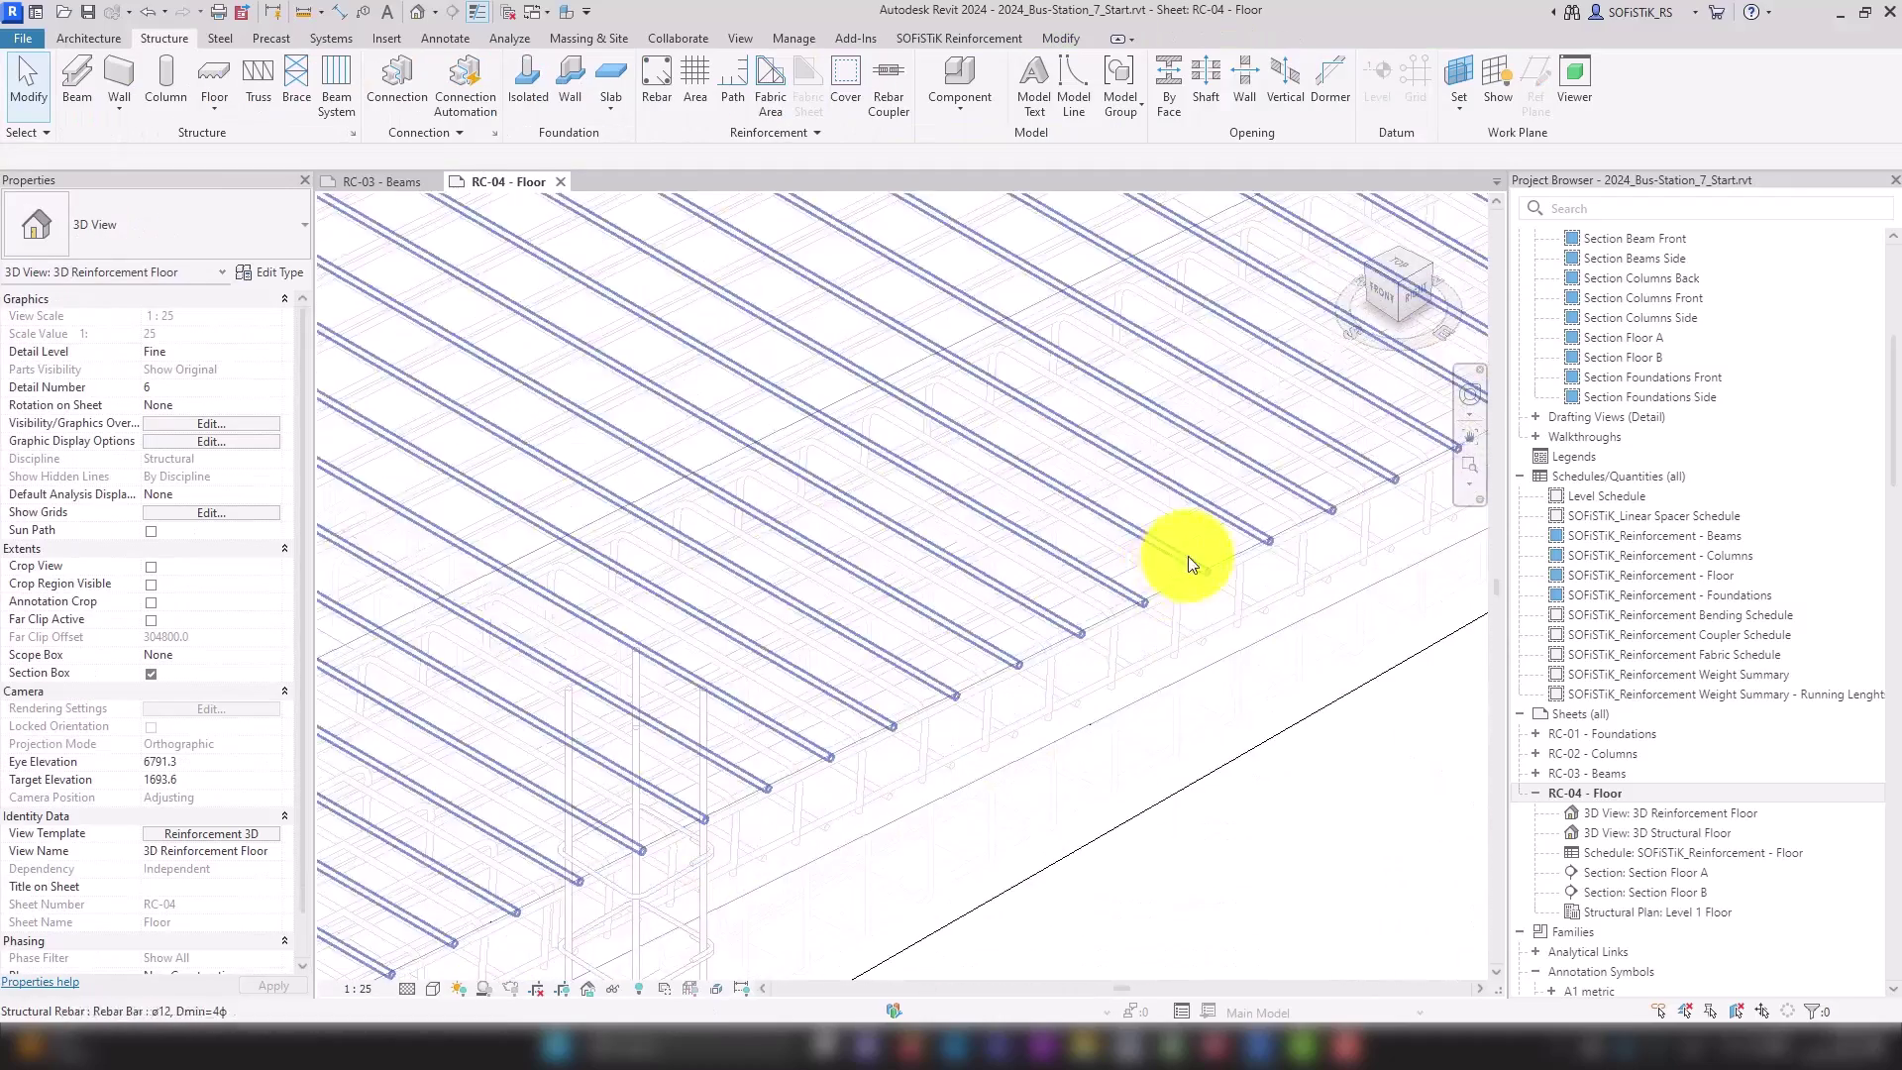
Rotate the U-bar set along the short slab edge until both 750 mm legs point into the slab.
left_click(1216, 549)
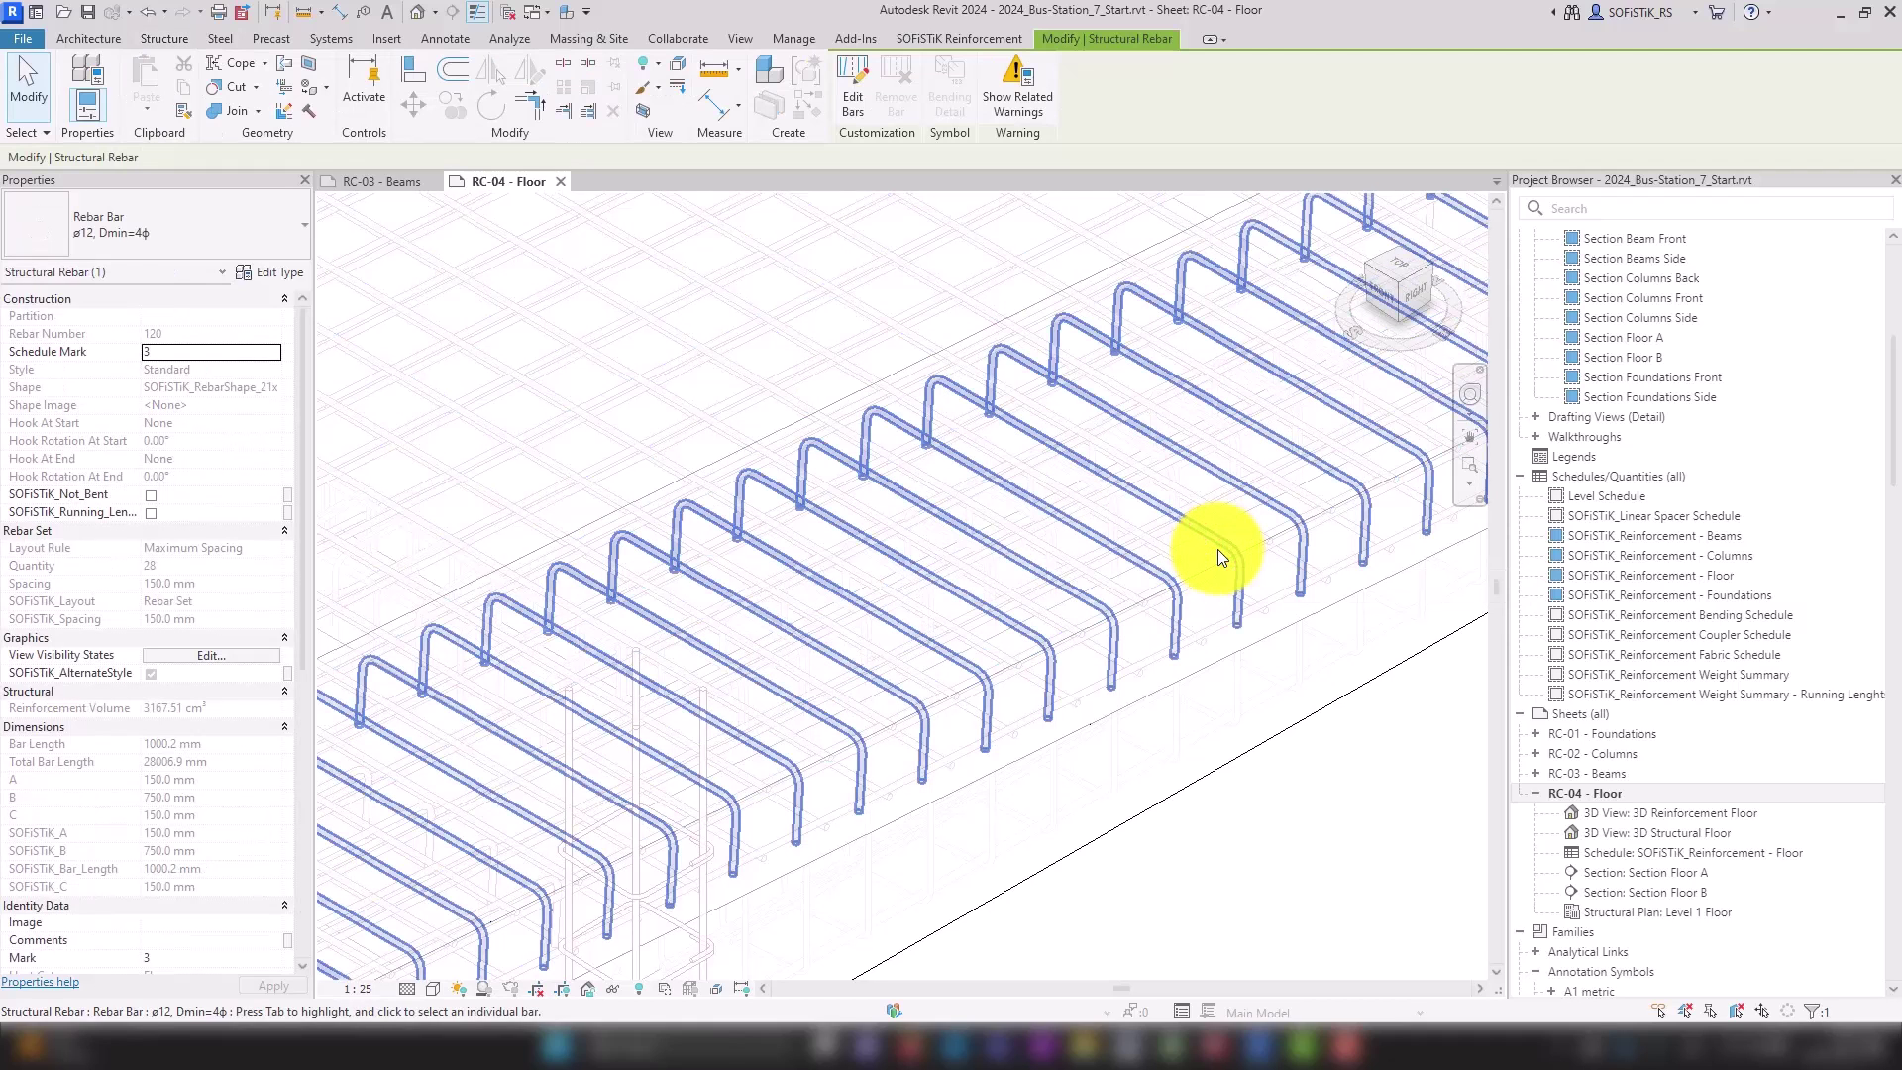
key("space")
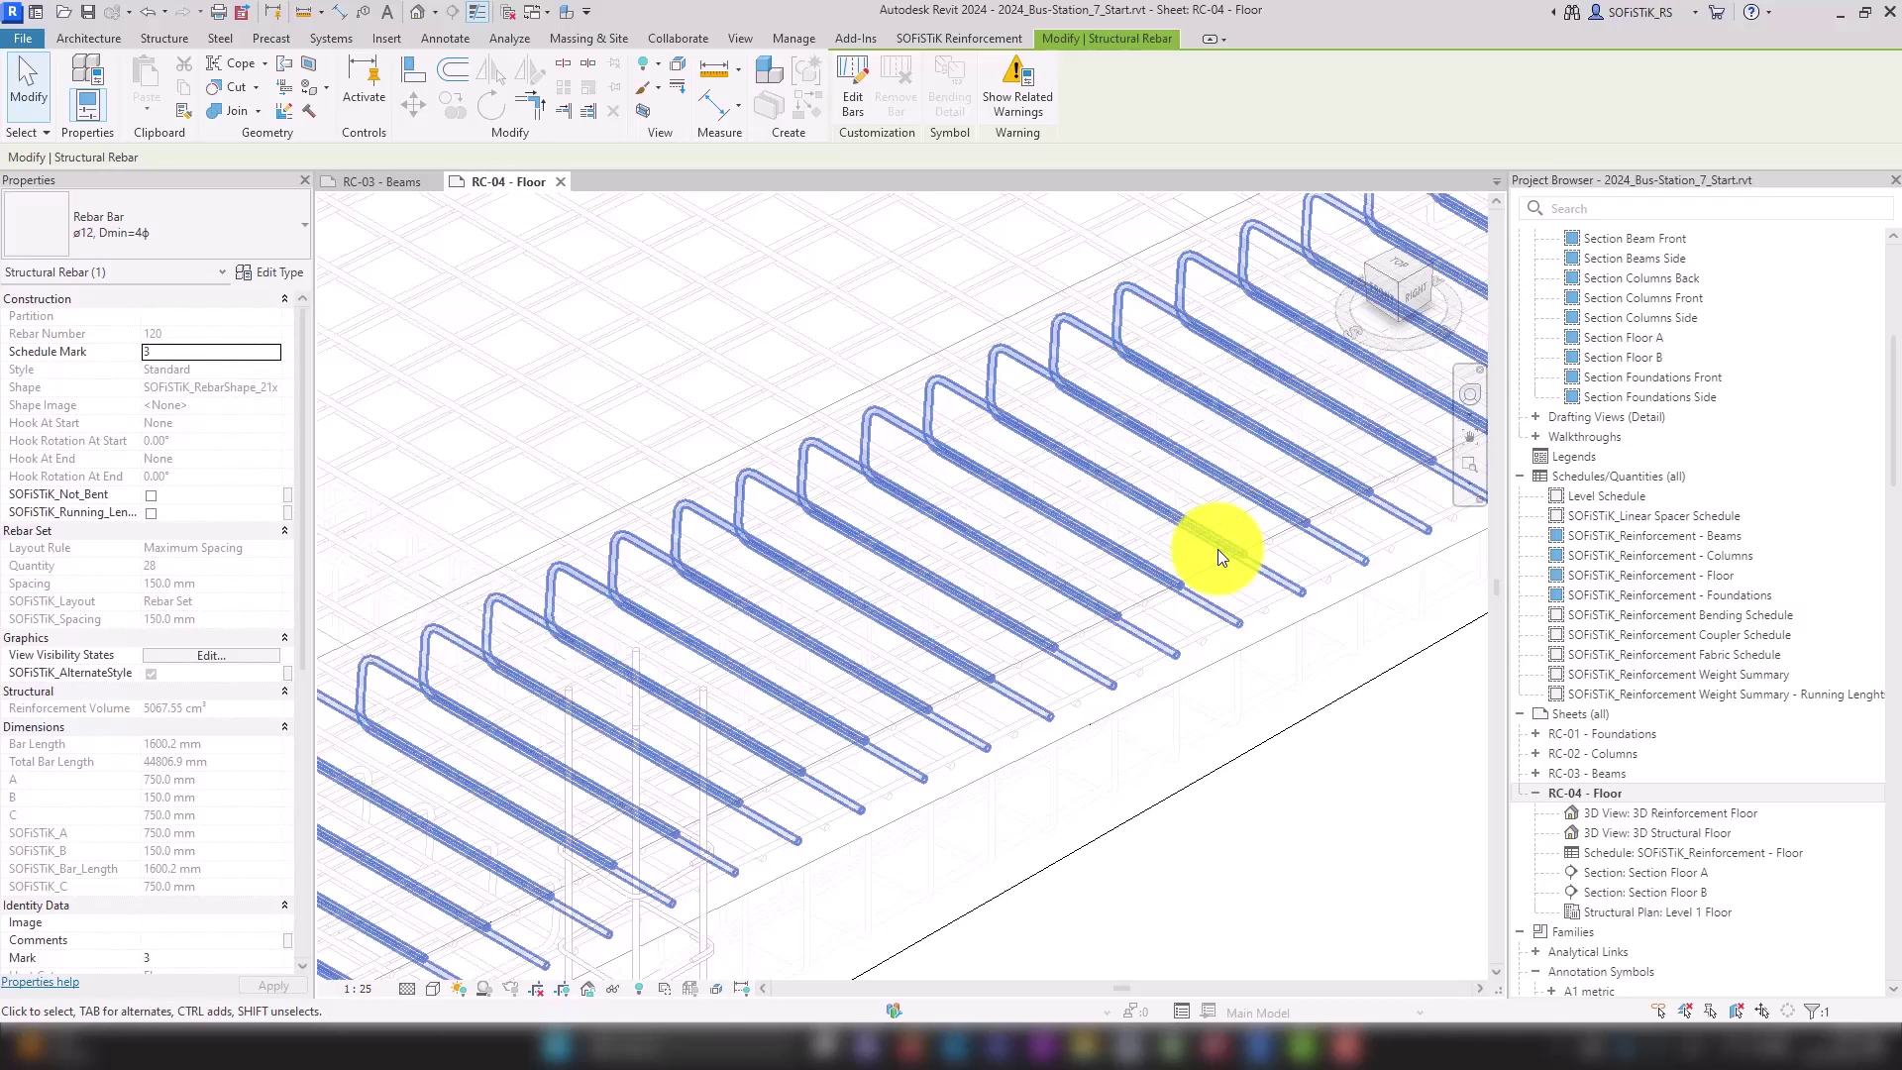
key("space")
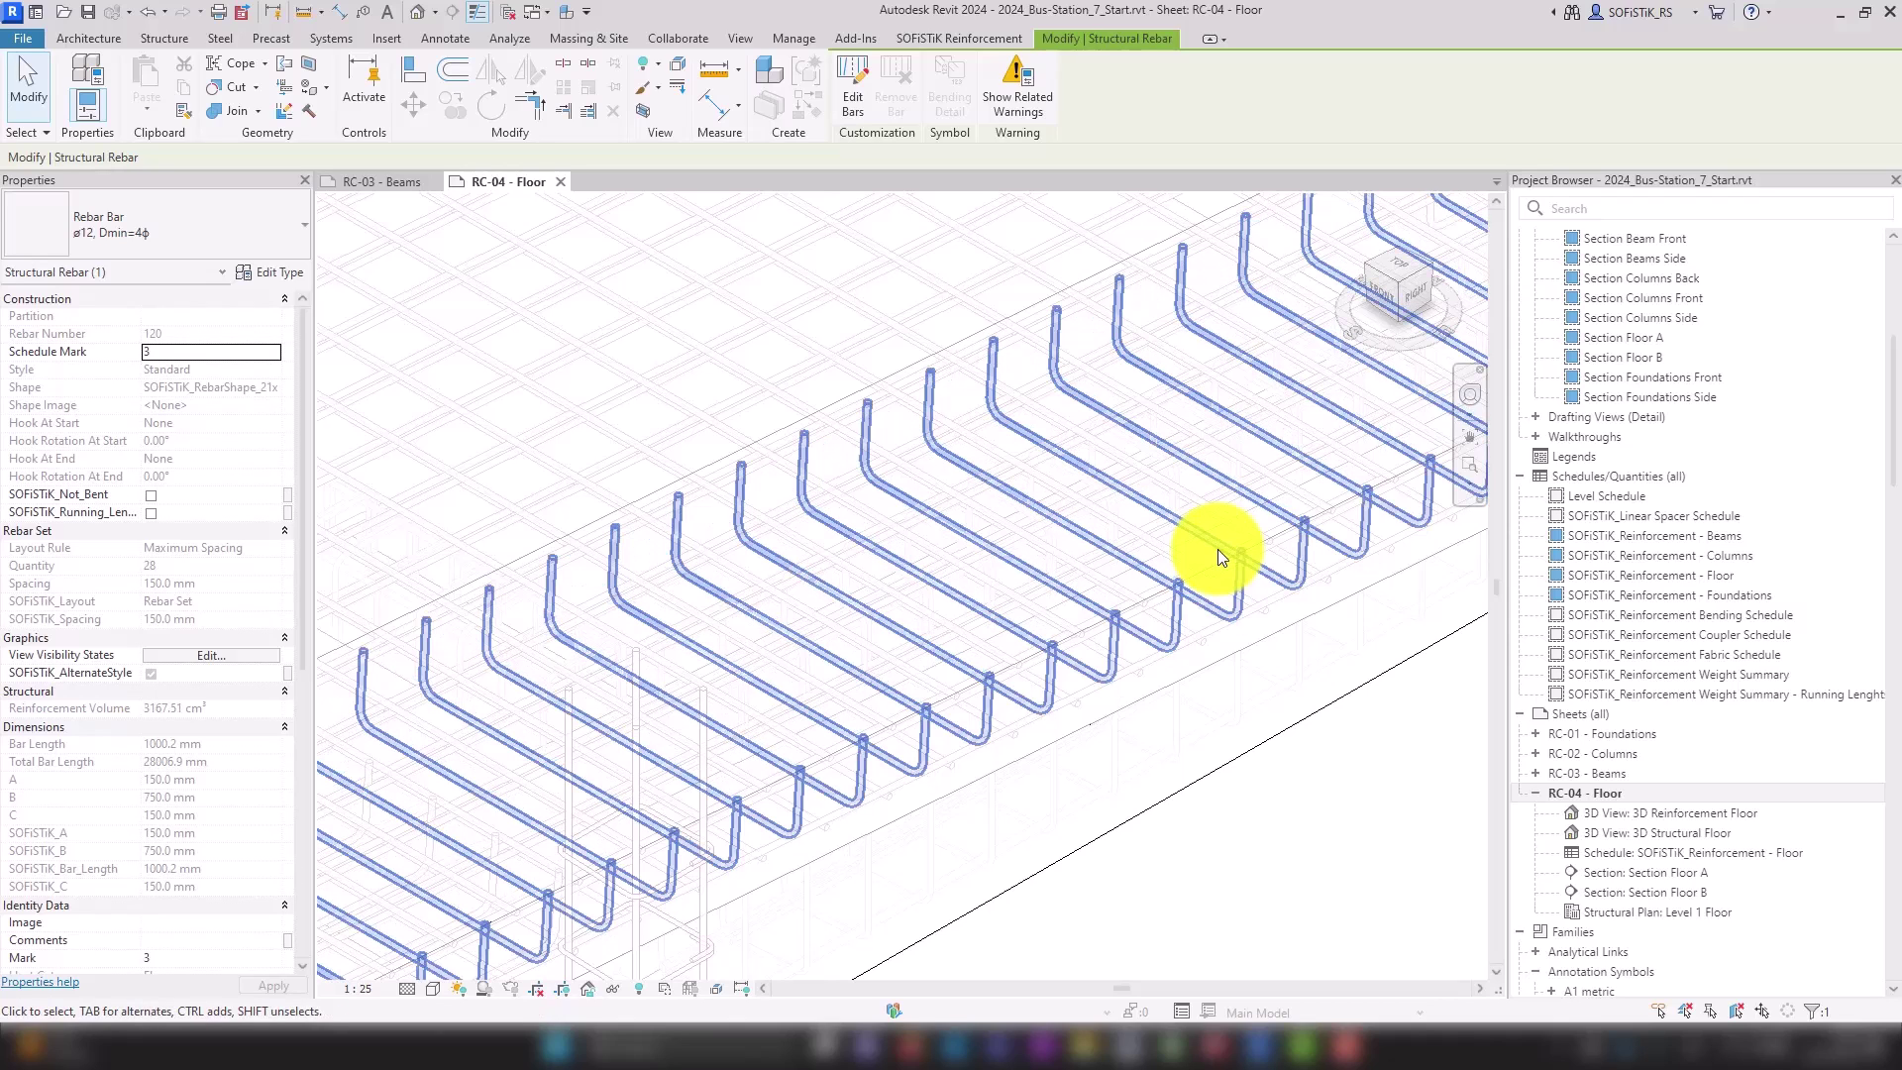
key("space")
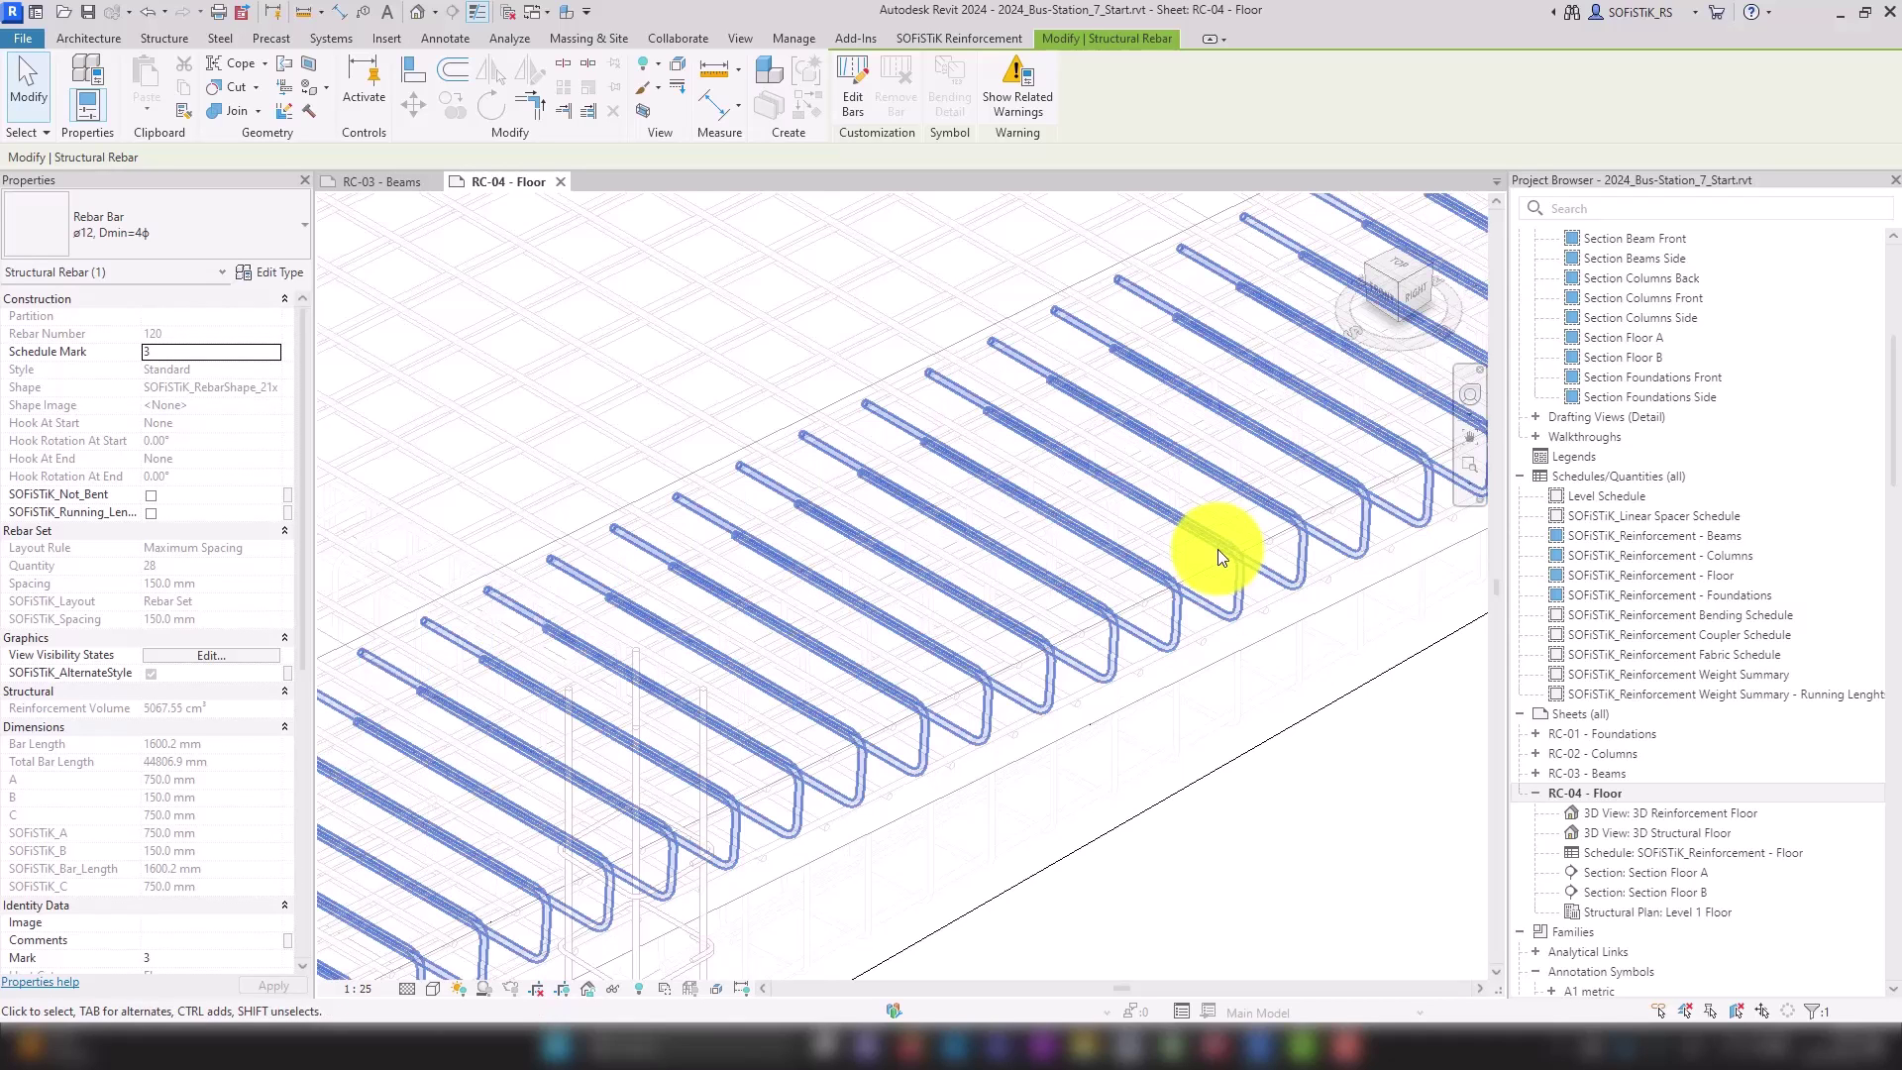
scroll(1217, 549, "down", 5)
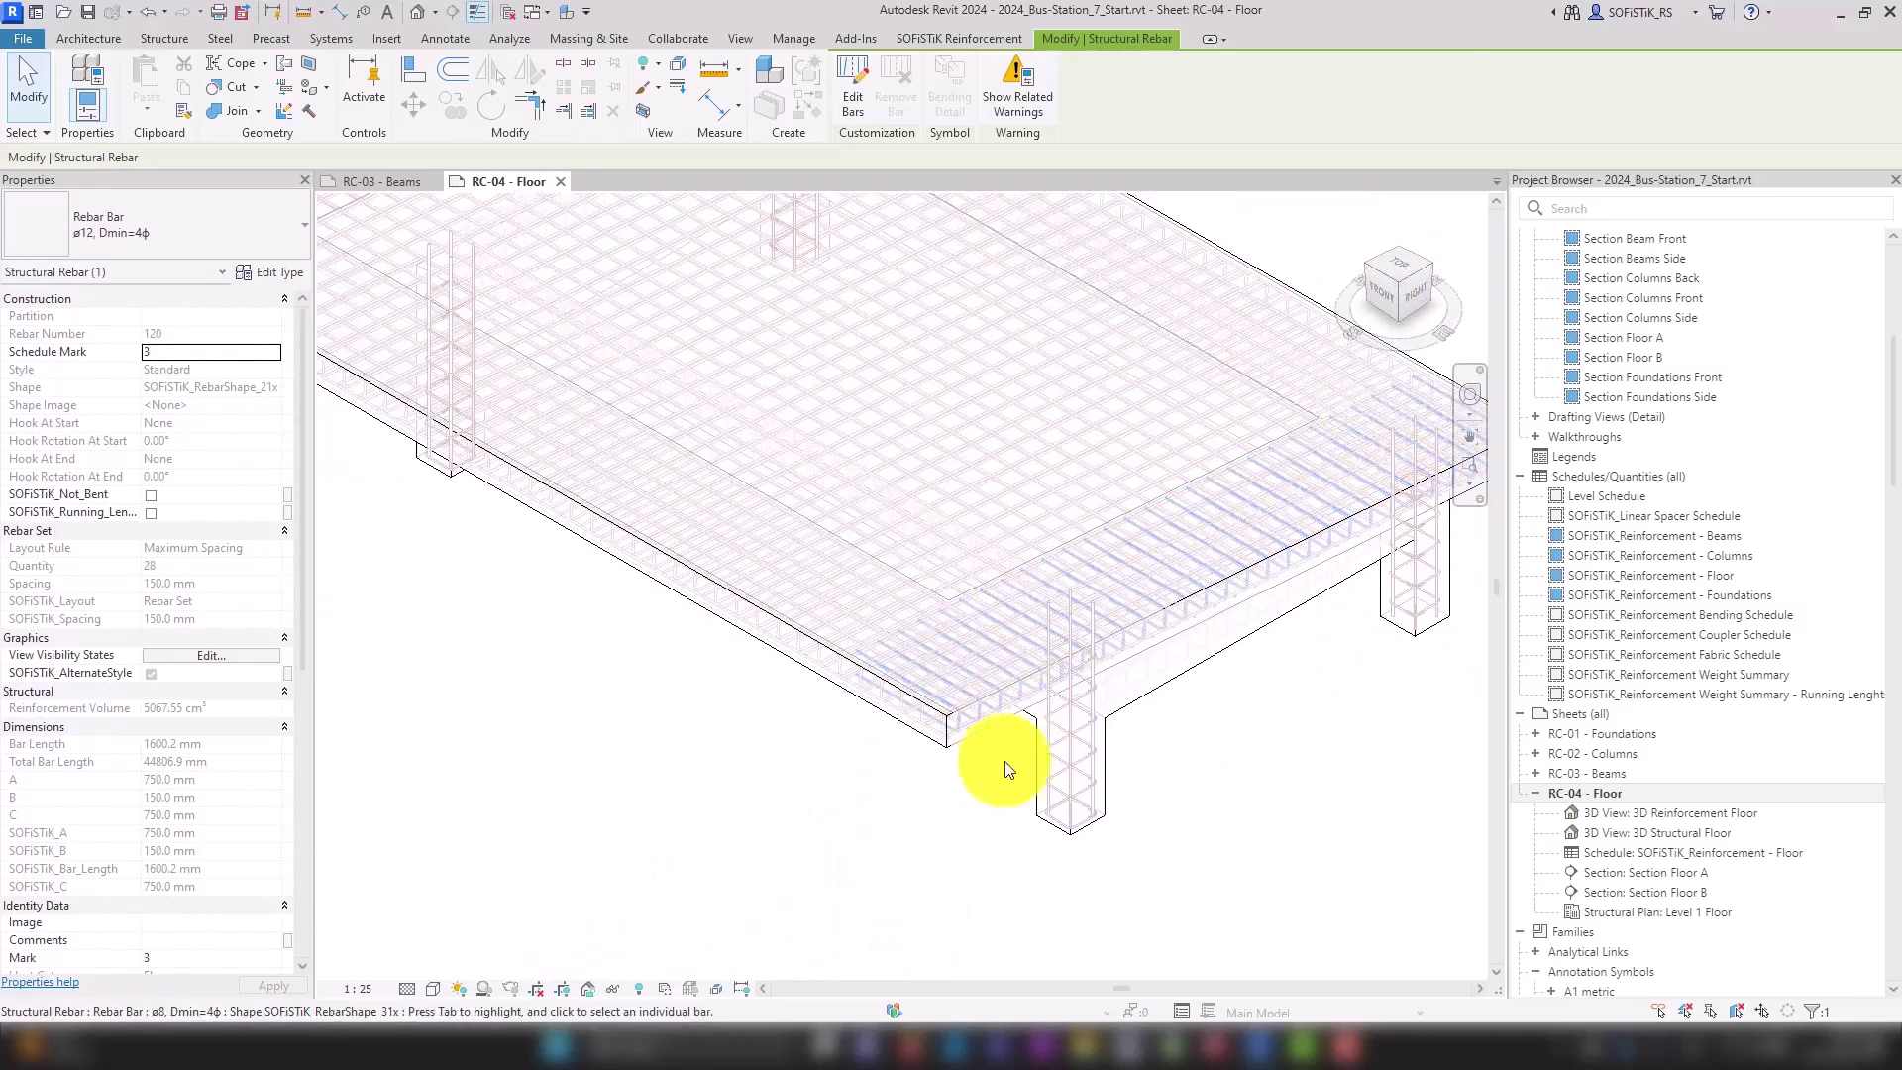
left_click(893, 830)
Open the SOFiSTiK reinforcement browser and select the mark 3 rebar sets of sheet RC-04 in the model.
left_click(957, 40)
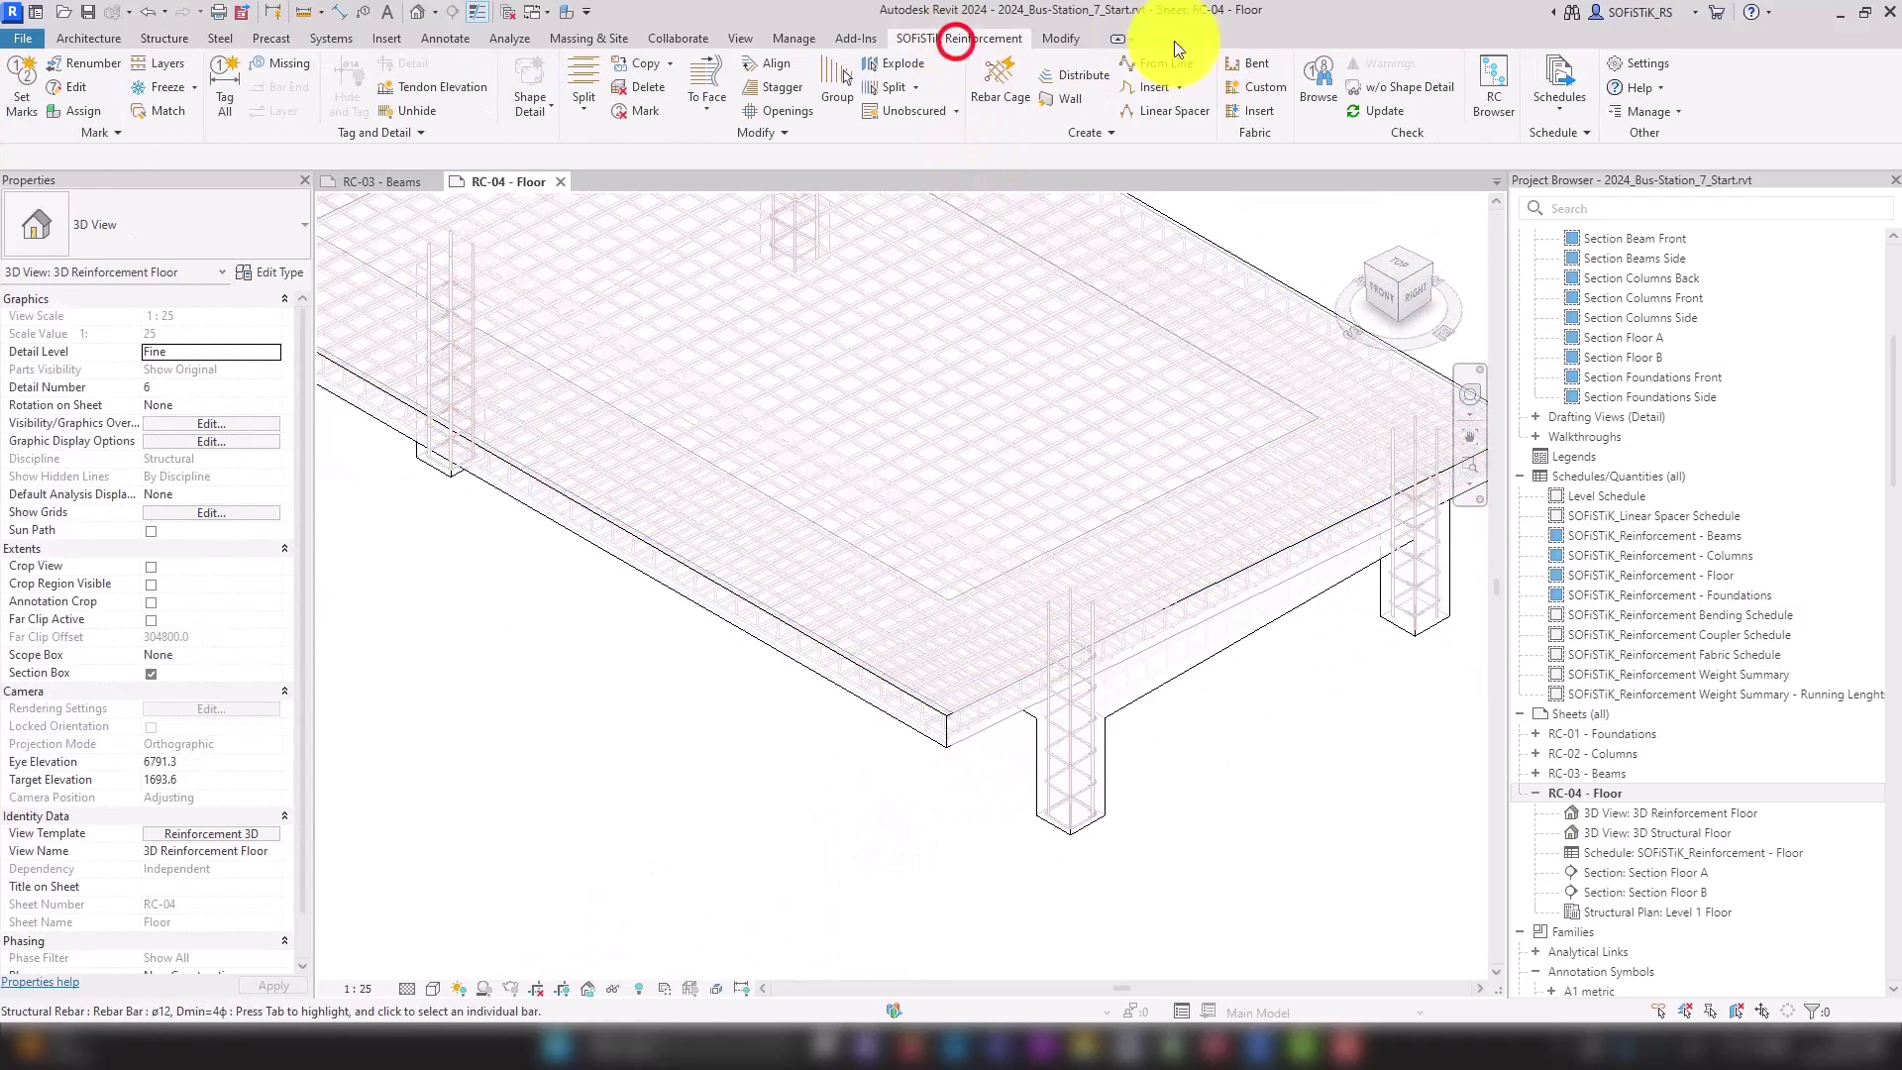
left_click(1494, 67)
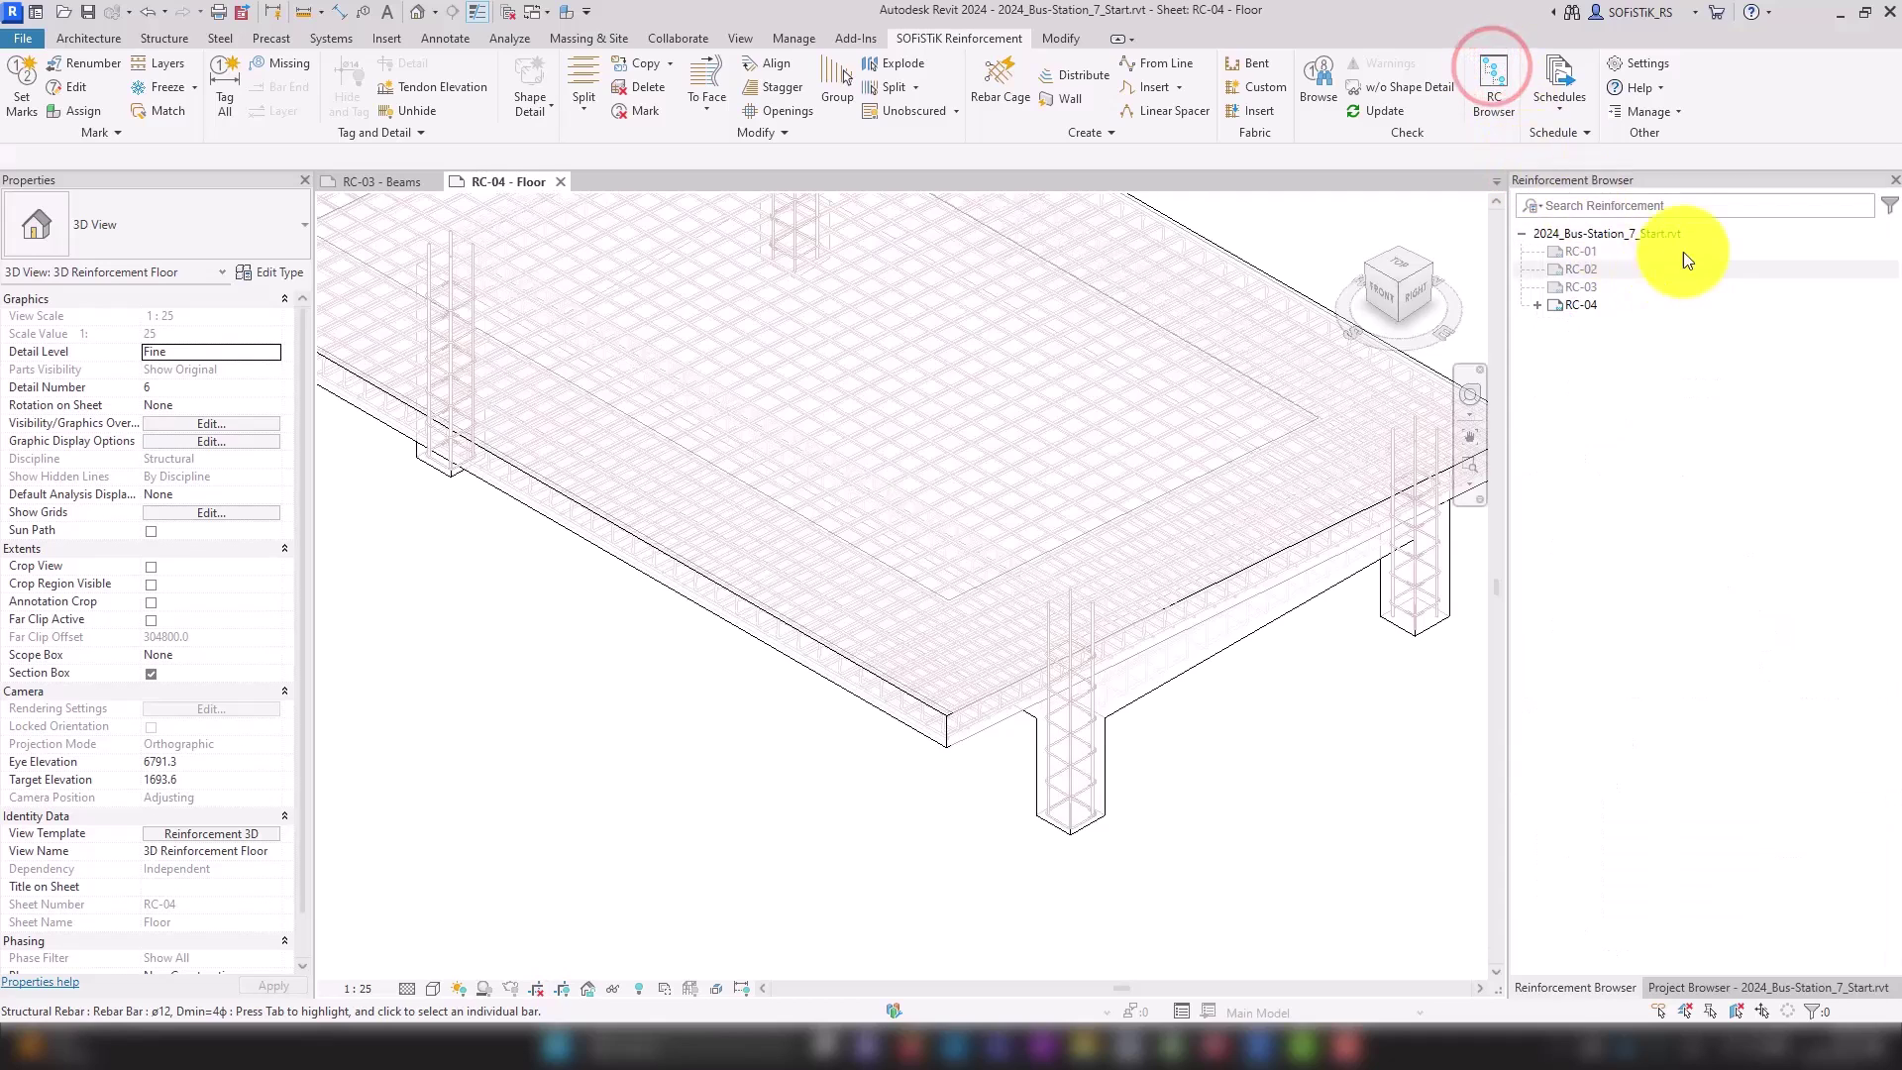
left_click(1537, 306)
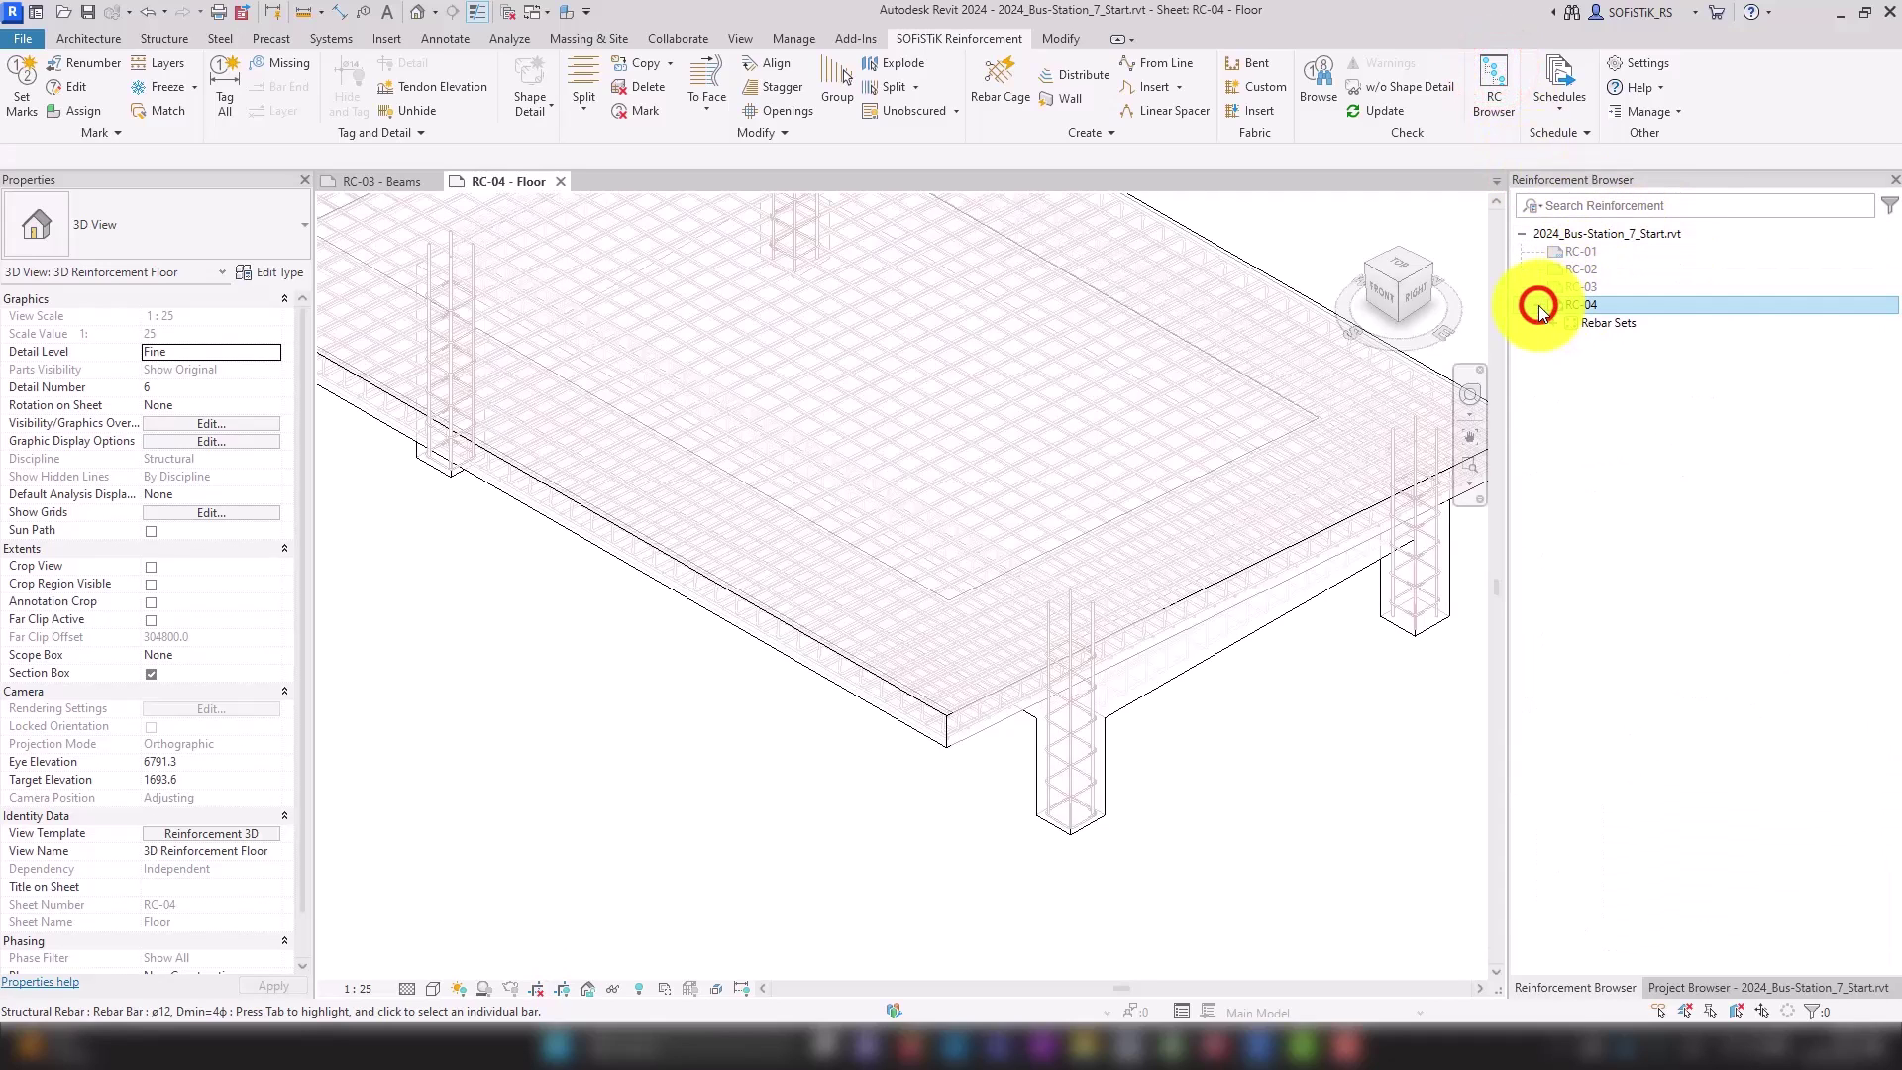
left_click(1548, 323)
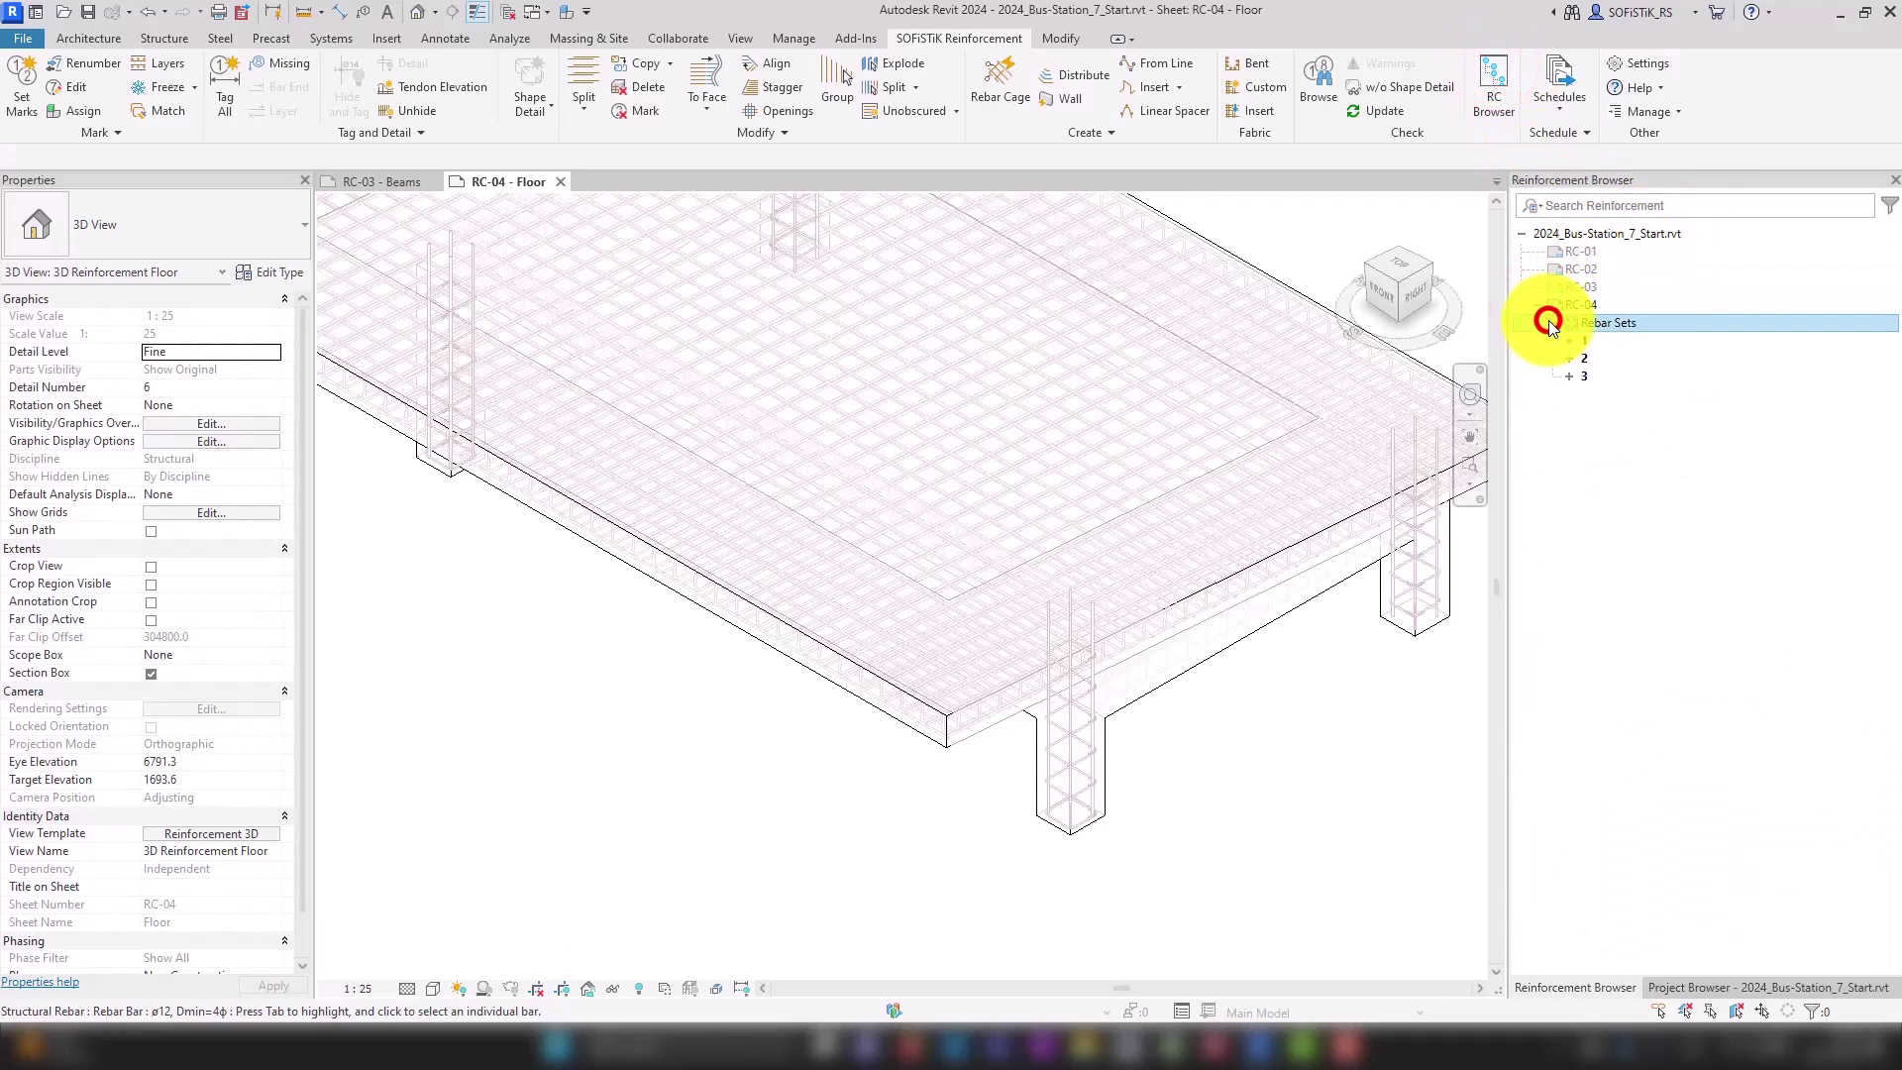
right_click(1581, 377)
left_click(1631, 392)
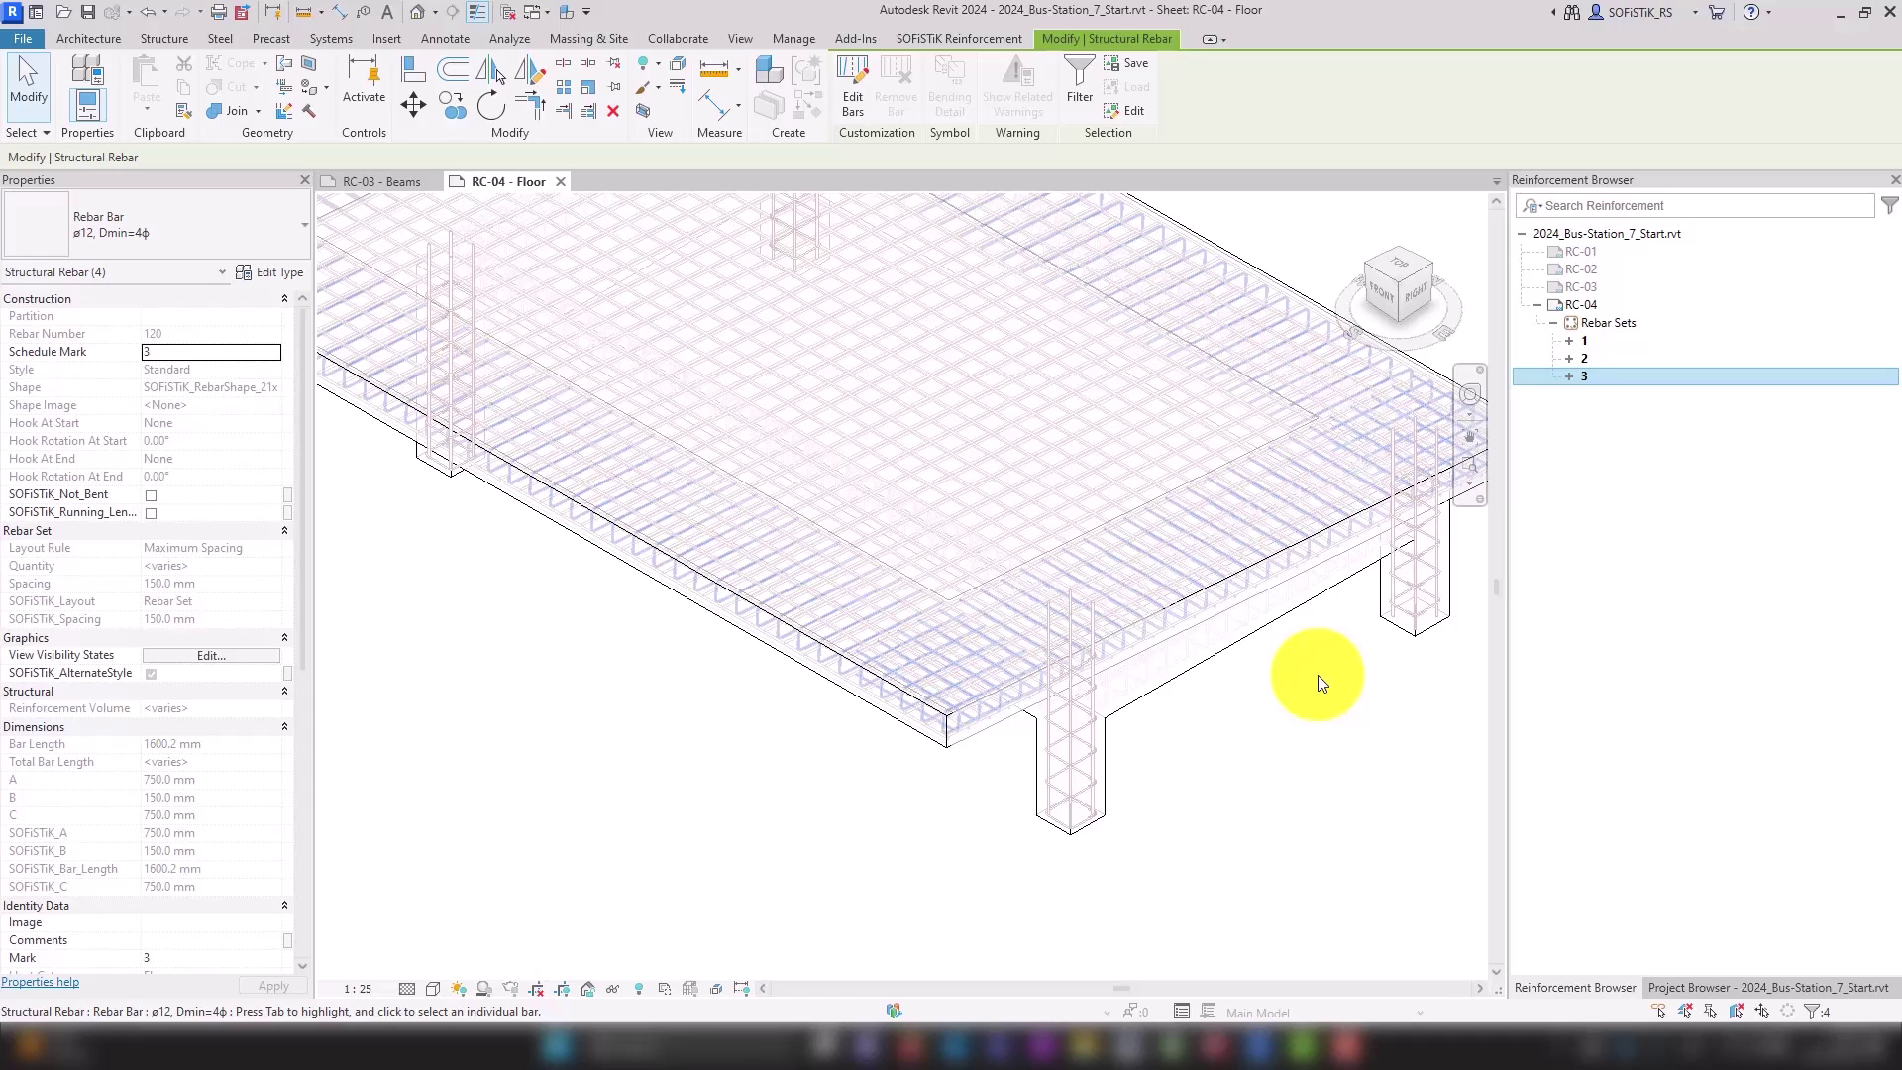
scroll(1317, 674, "down", 3)
scroll(1270, 595, "down", 3)
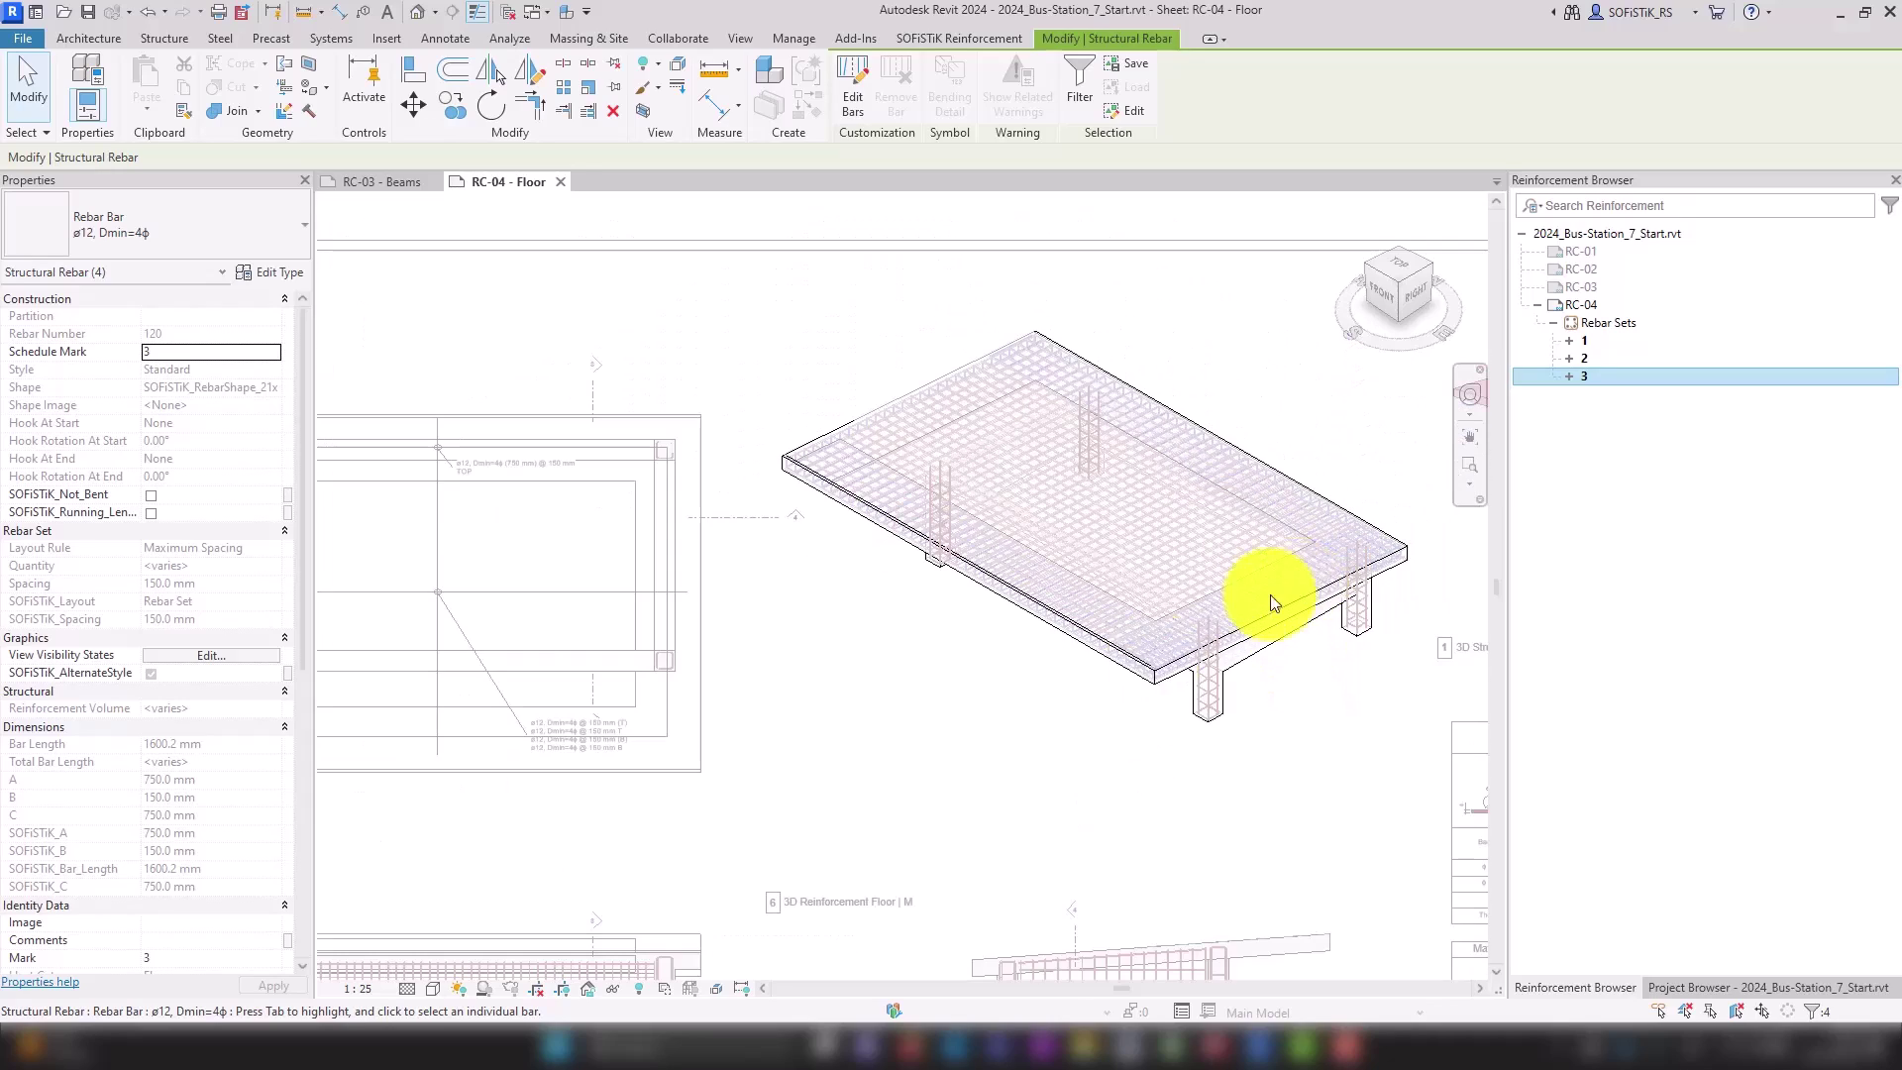
left_click(1066, 690)
Activate the Section Floor B view on the sheet and move in on the lower end of the sloped slab.
scroll(1030, 614, "down", 2)
scroll(1139, 904, "up", 4)
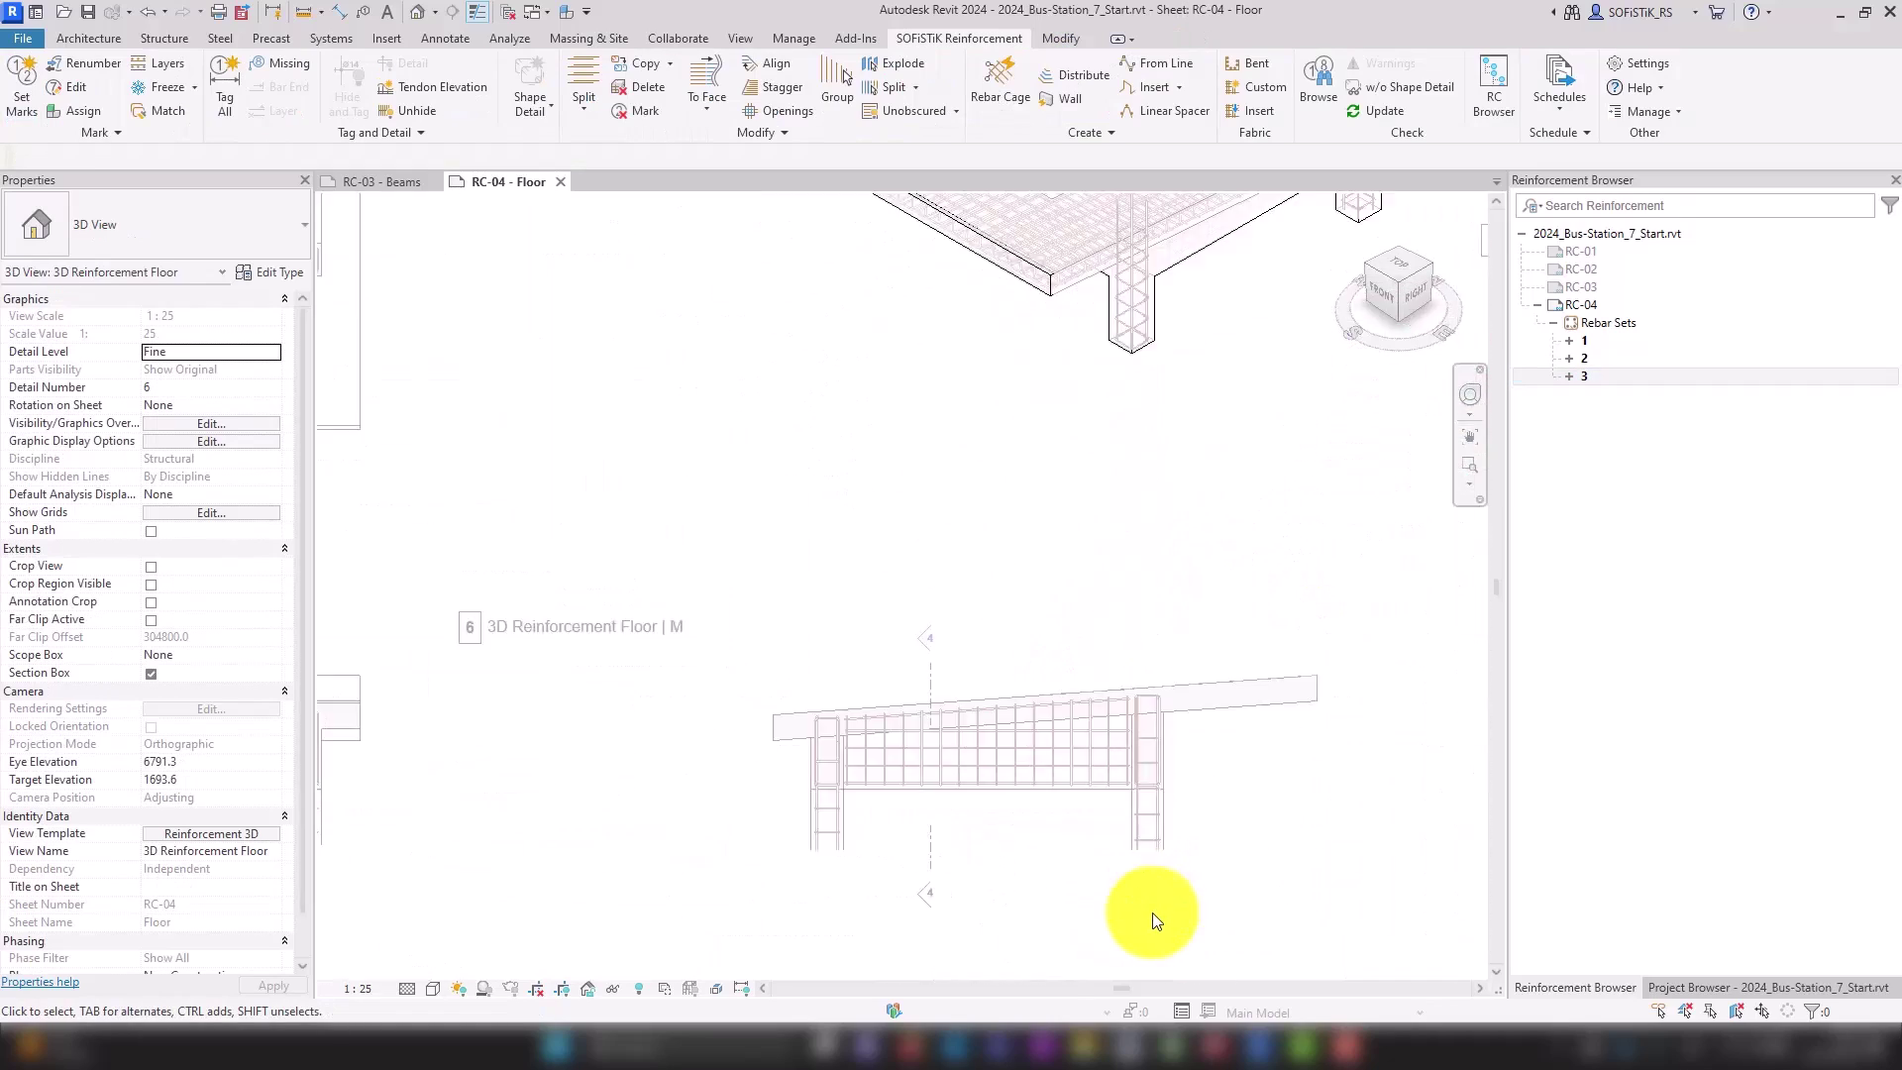
double_click(983, 783)
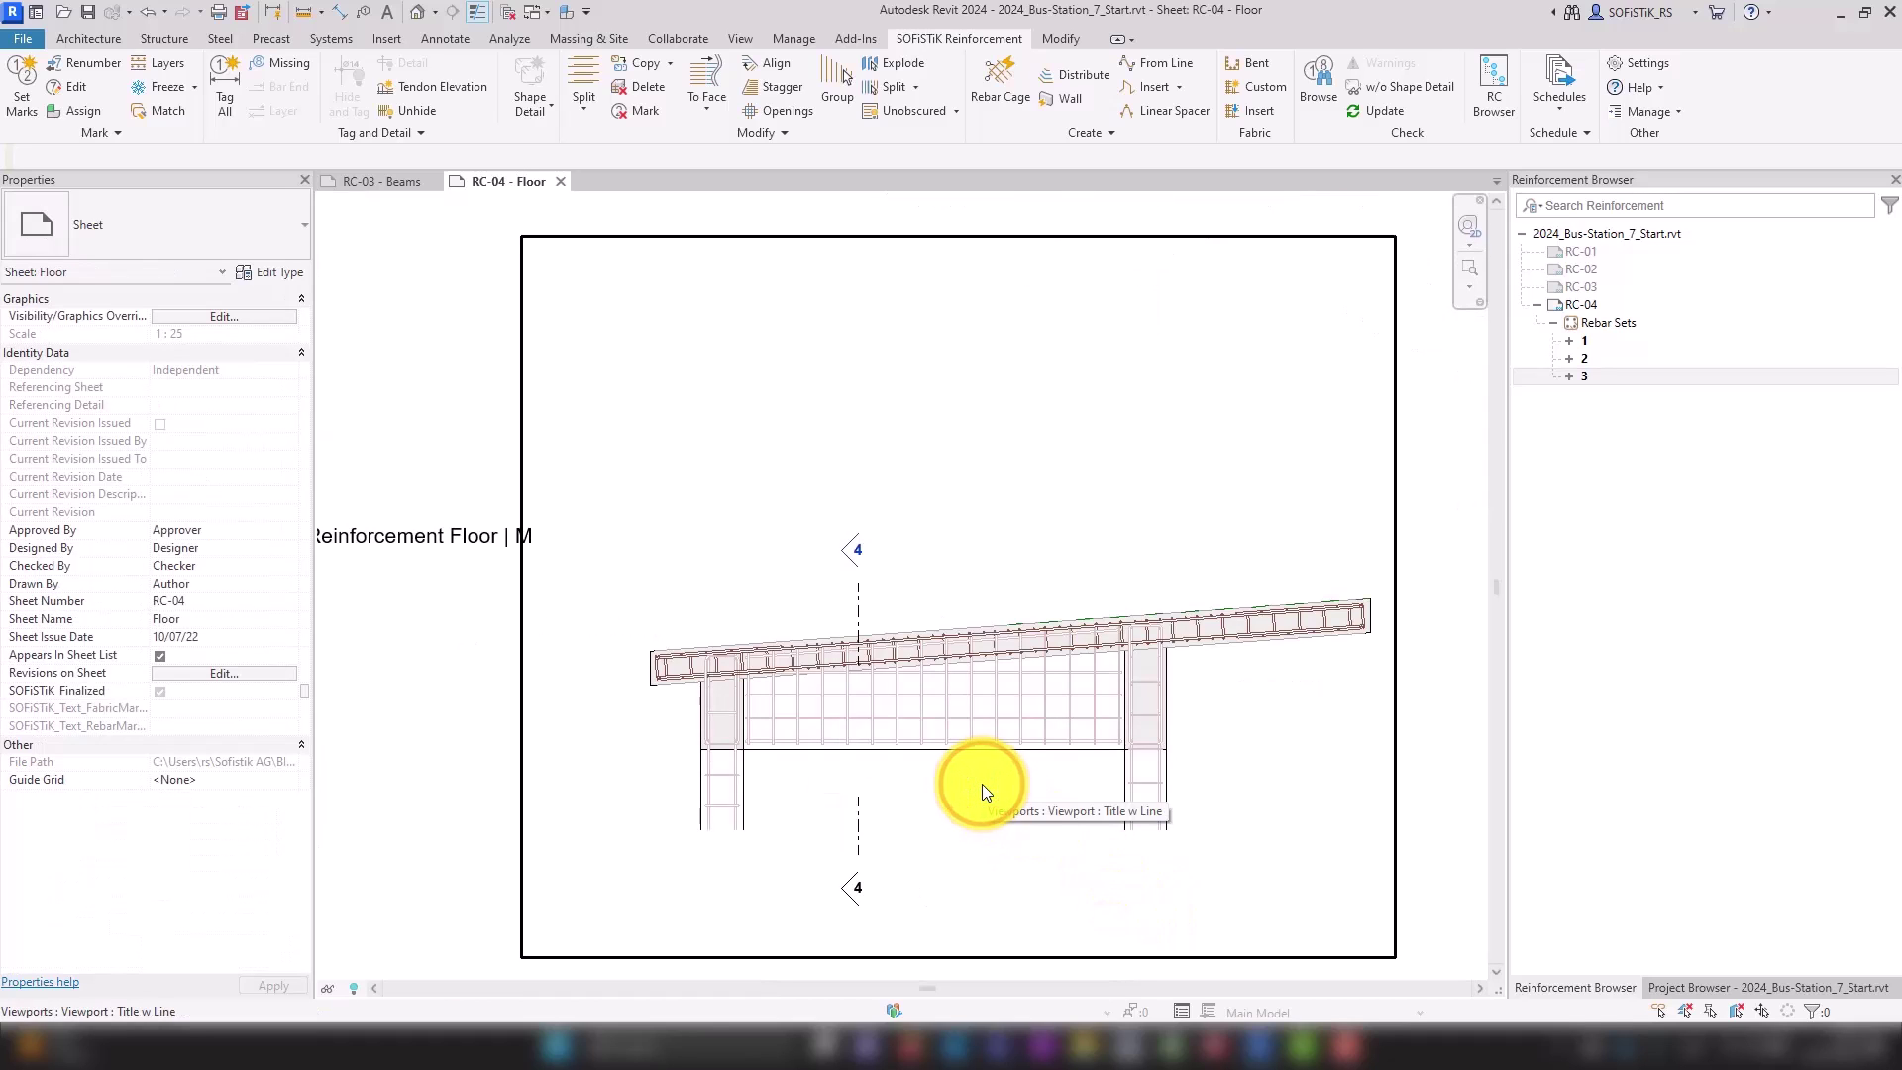
double_click(982, 782)
scroll(723, 721, "up", 5)
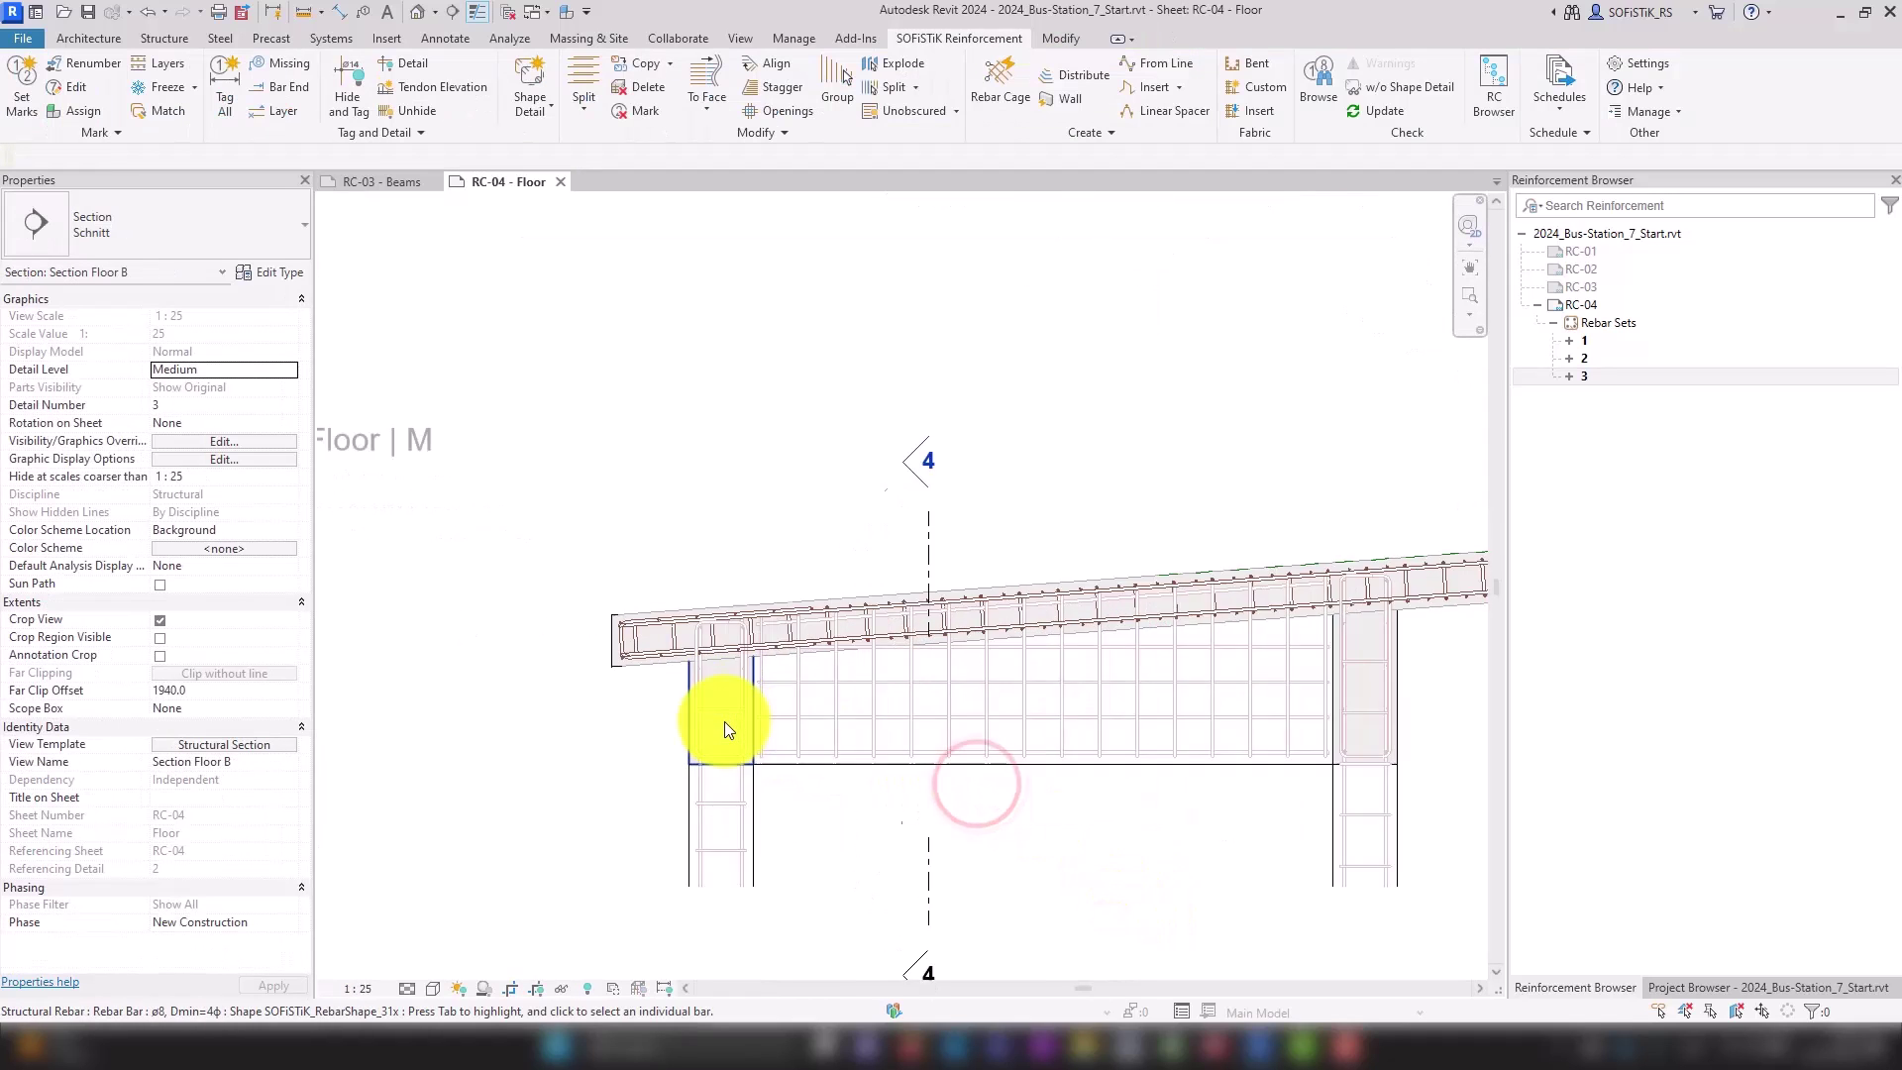
scroll(599, 657, "up", 2)
scroll(554, 436, "up", 2)
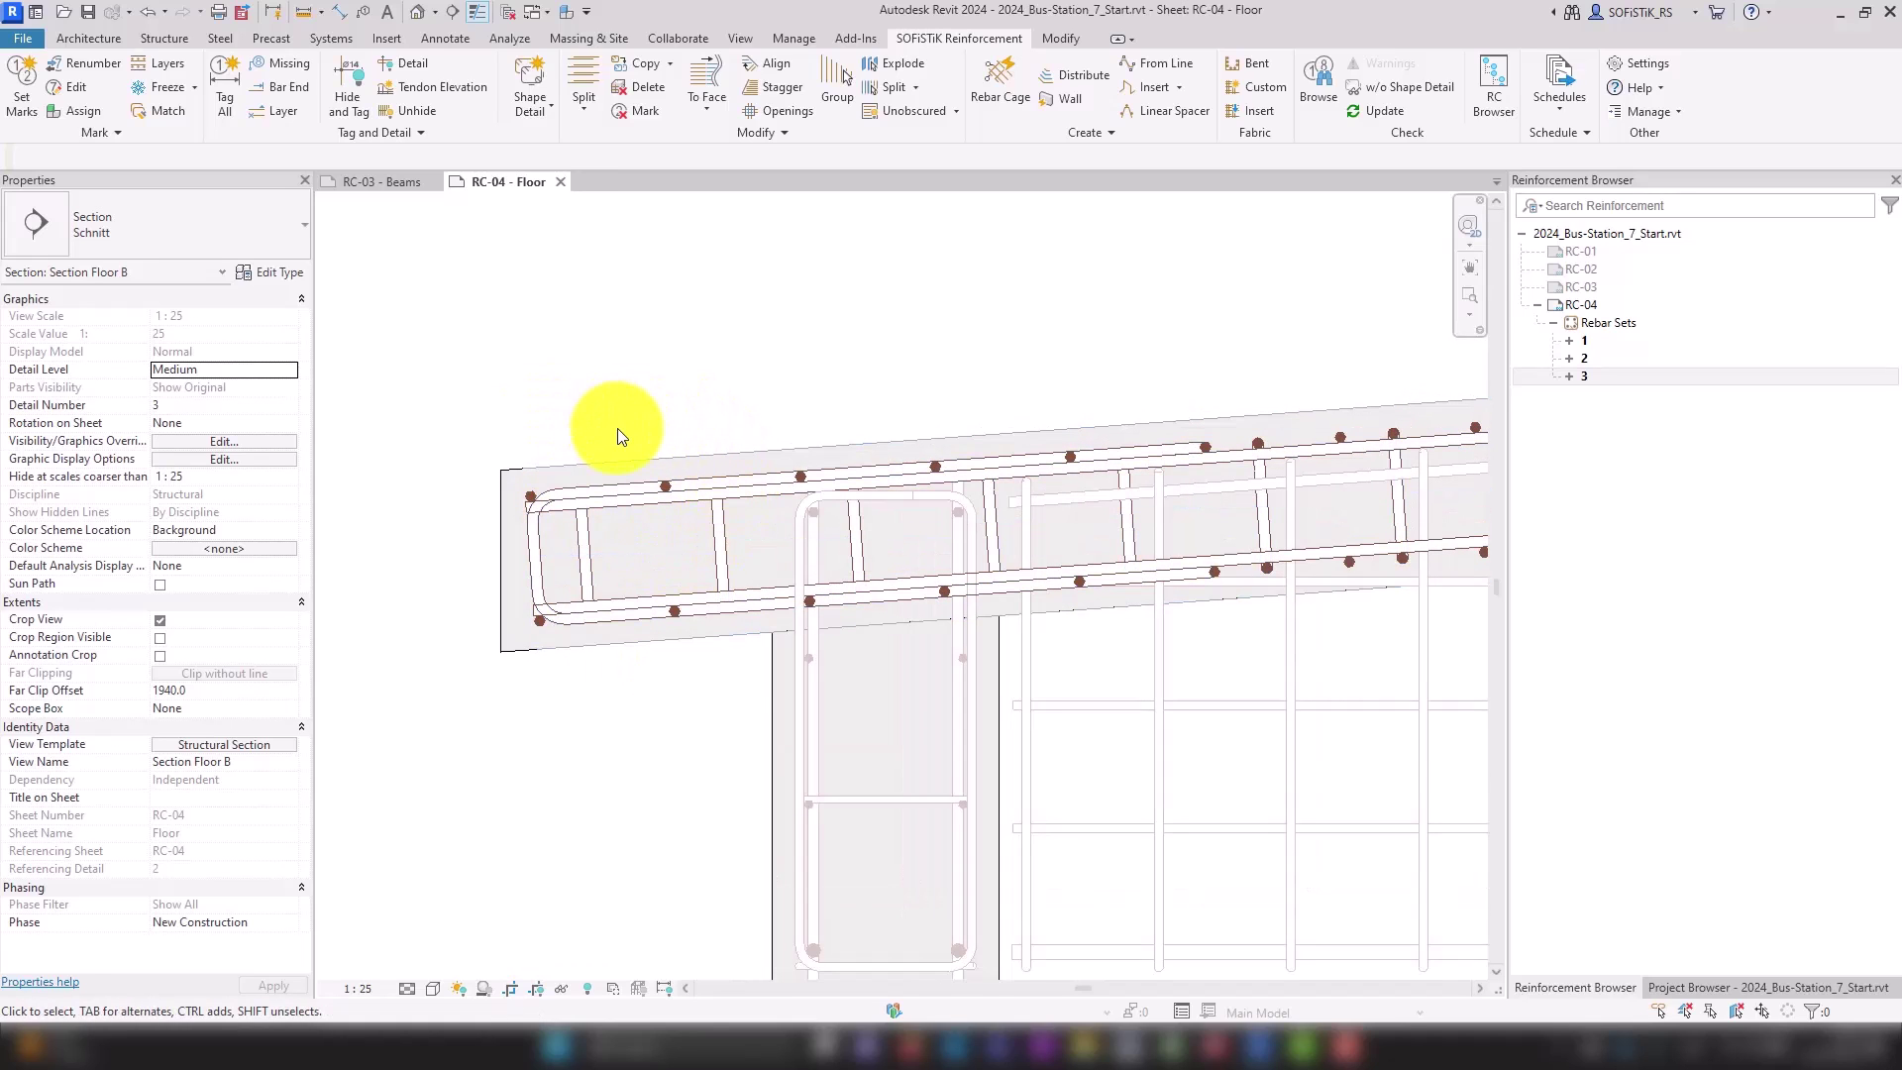
Explode the slab edge path reinforcement into individual rebar sets.
left_click(626, 561)
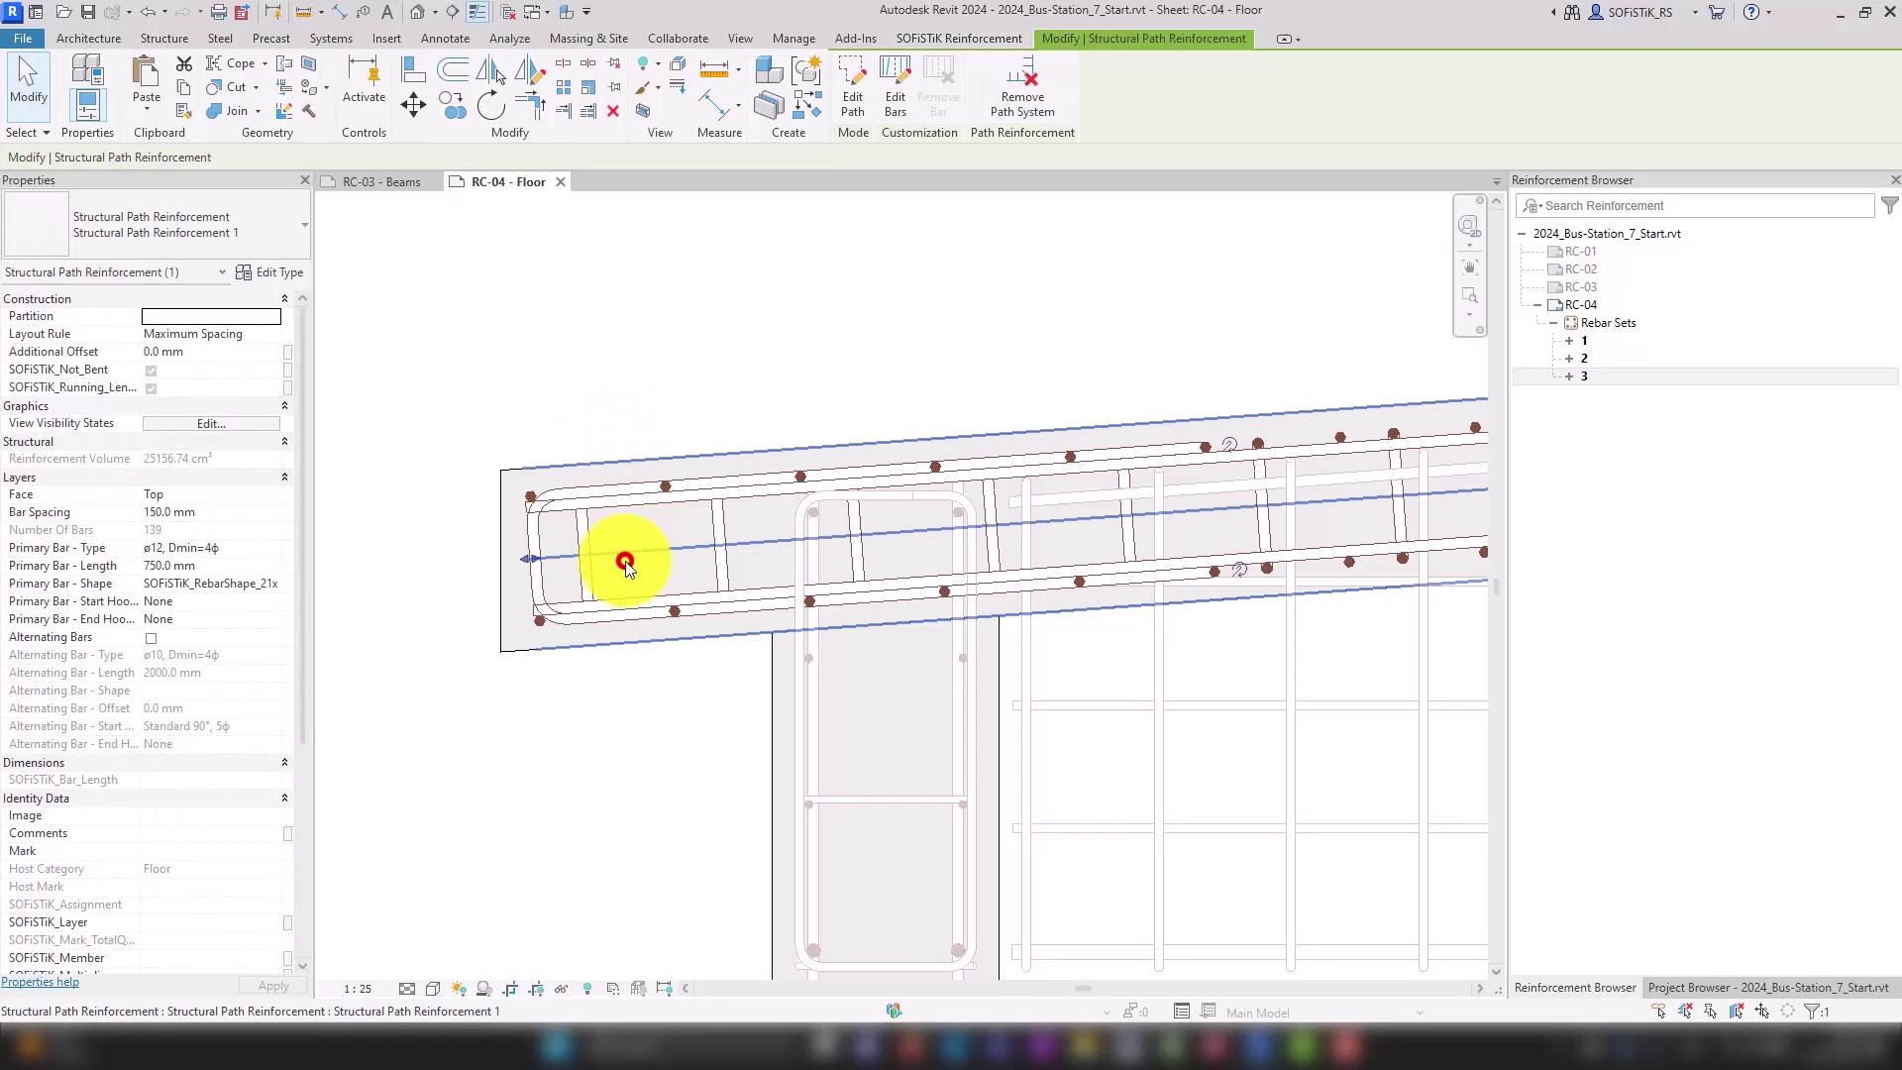
left_click(975, 40)
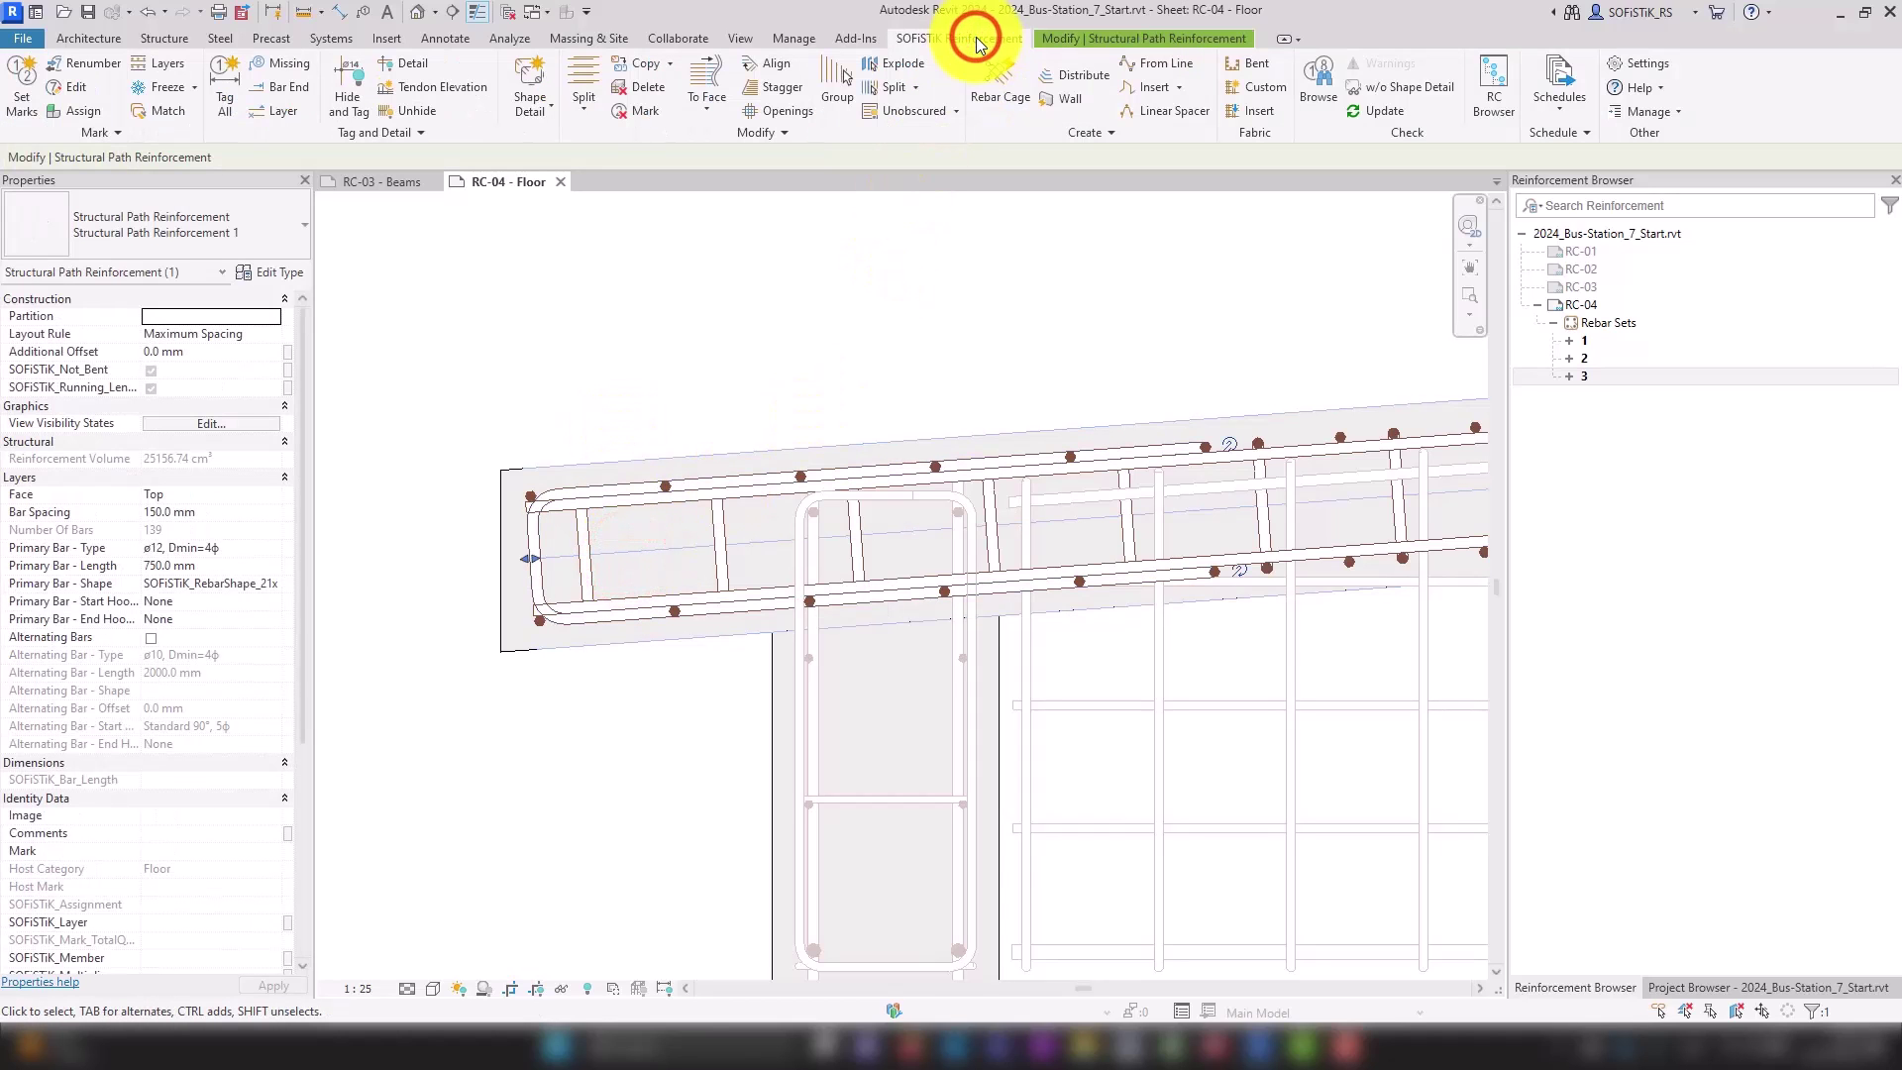
left_click(897, 63)
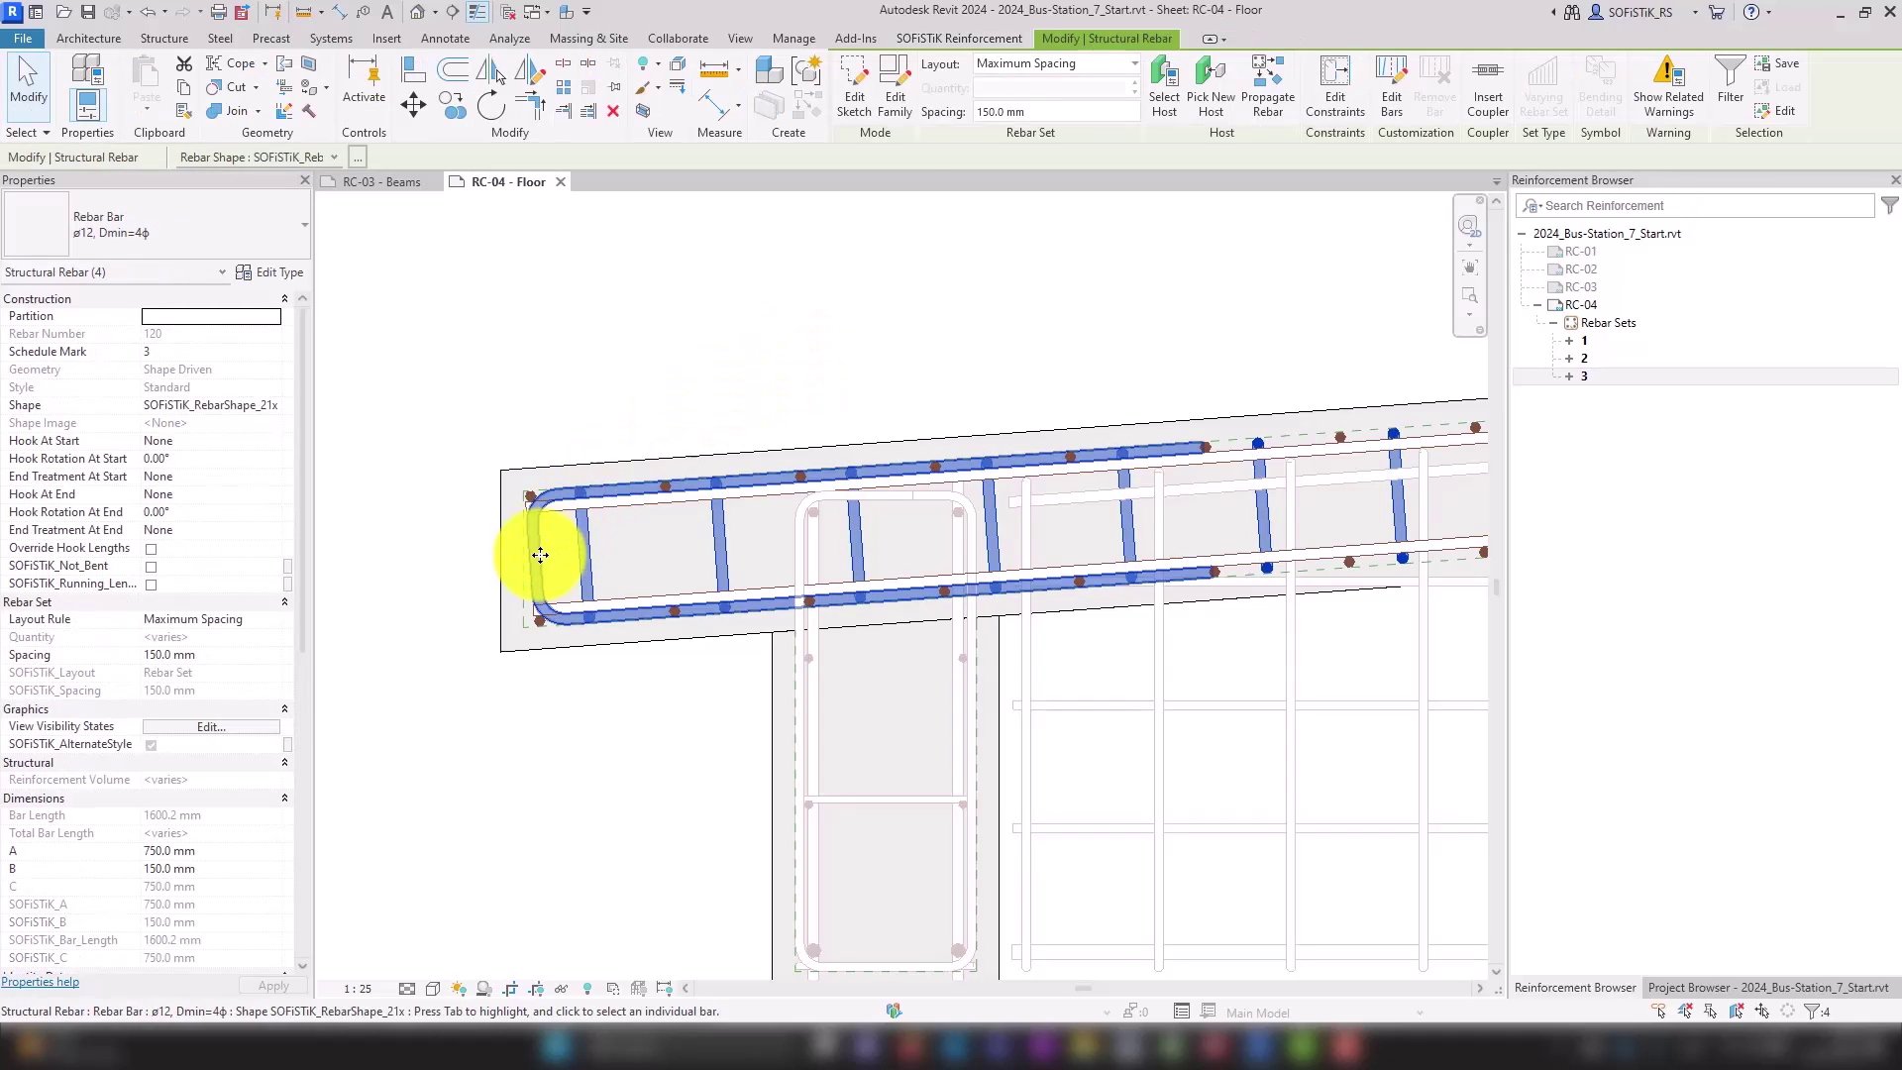
Select the U-bar sets at both ends of the sloped slab and start editing their constraints.
scroll(409, 555, "down", 5)
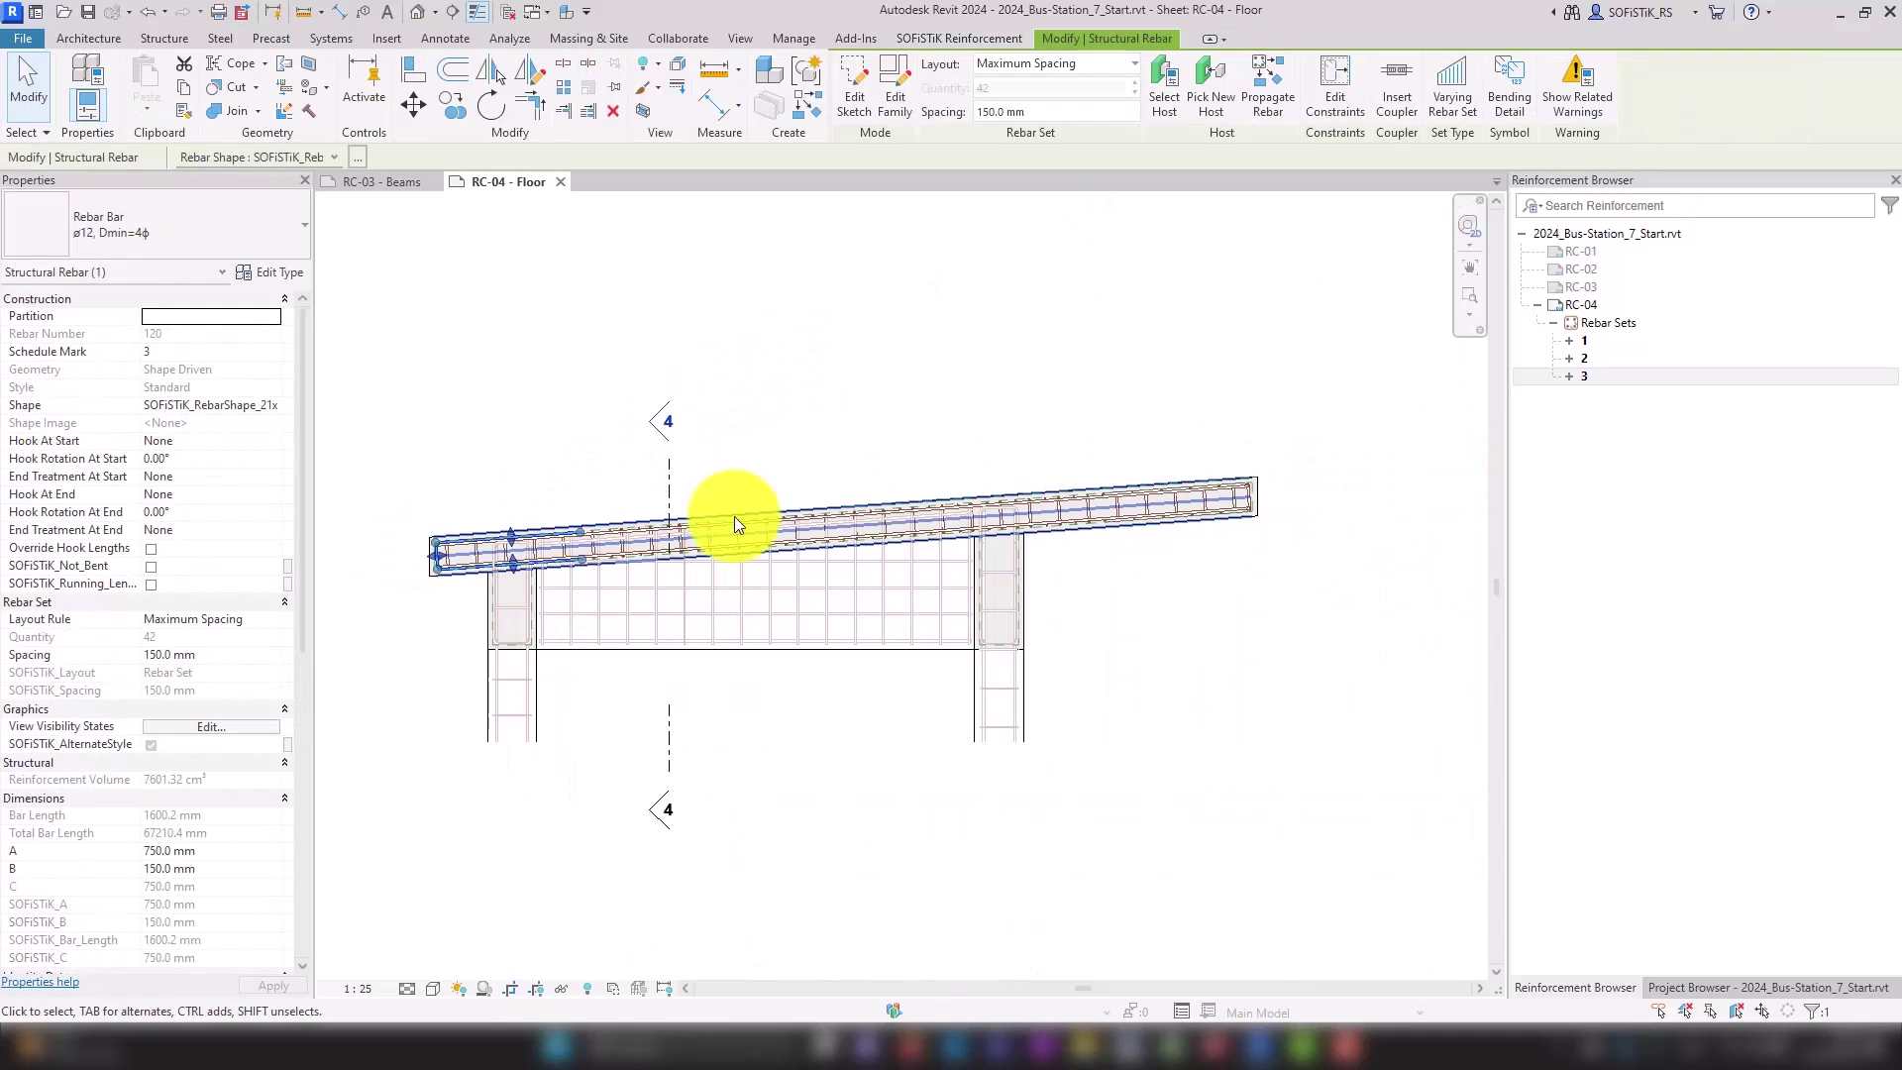
scroll(1249, 505, "up", 5)
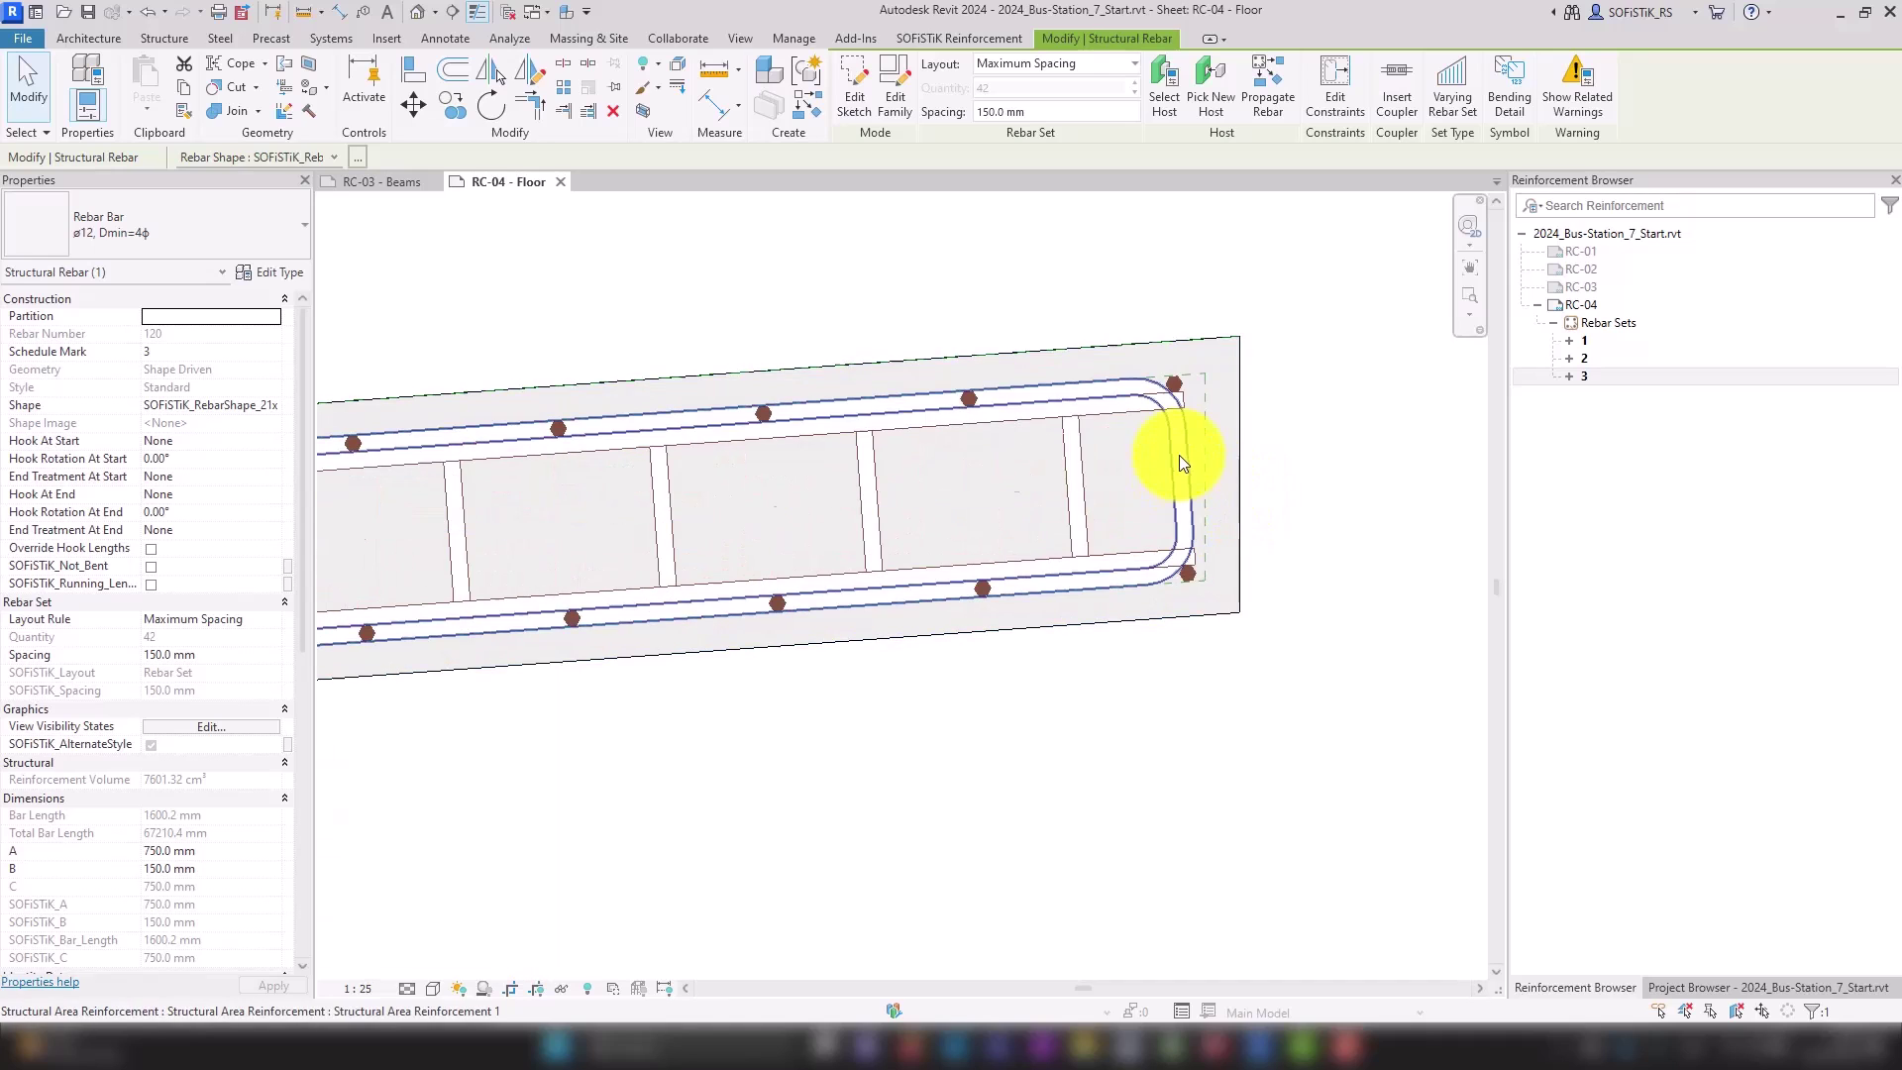
left_click(1178, 452, "ctrl")
scroll(1353, 474, "down", 2)
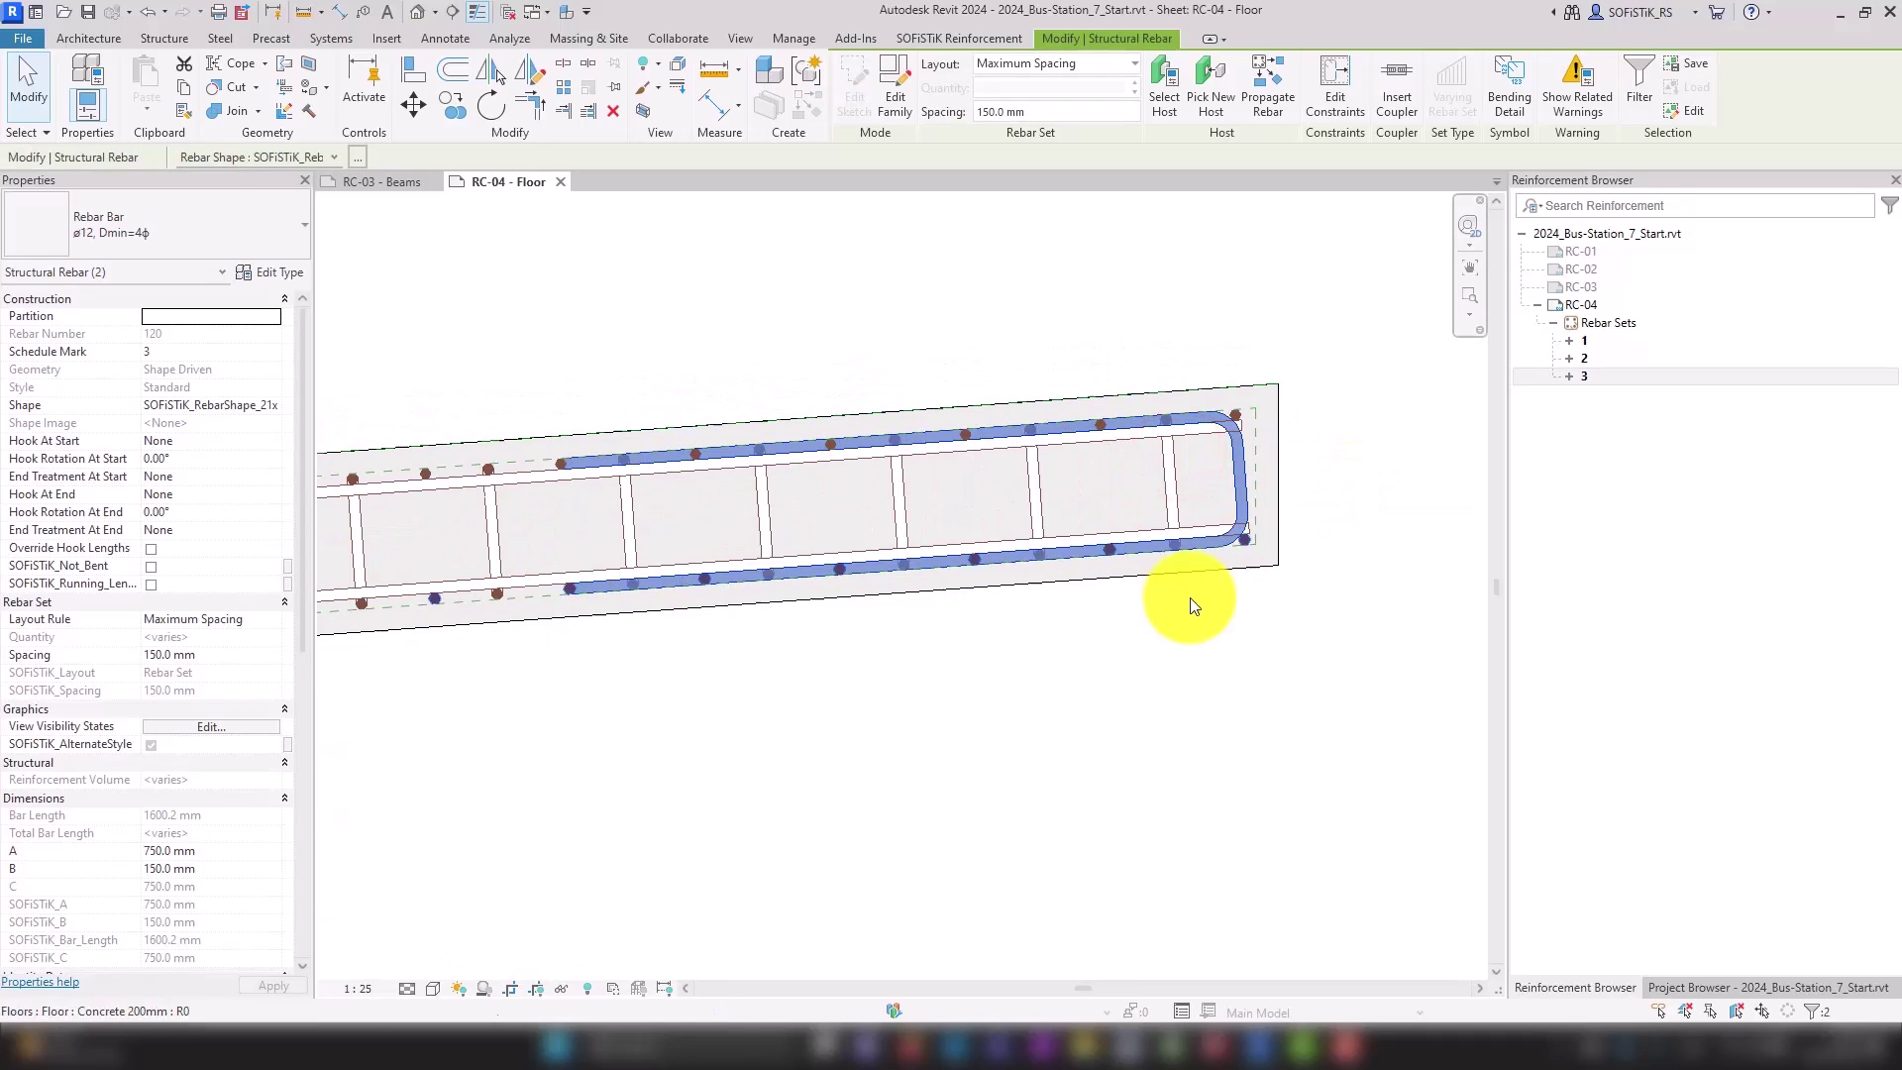
scroll(1266, 596, "down", 5)
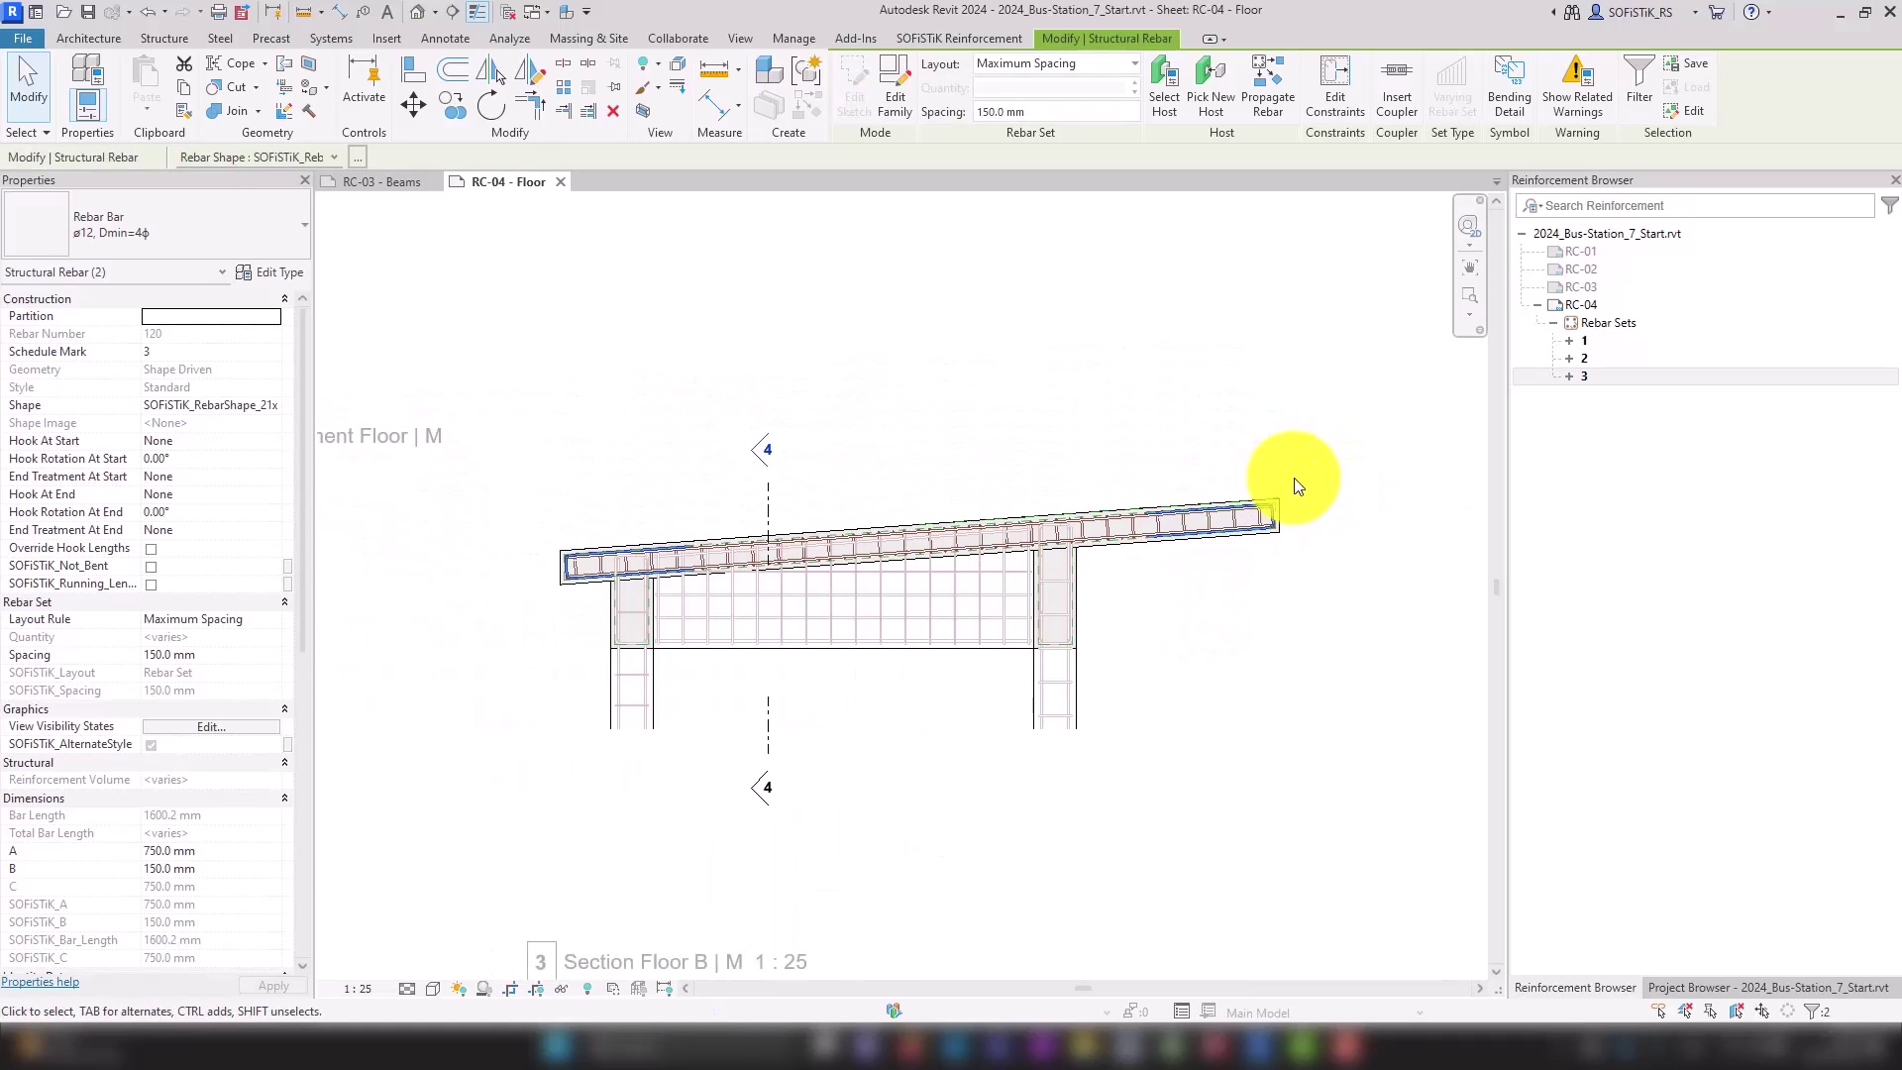
left_click(1333, 74)
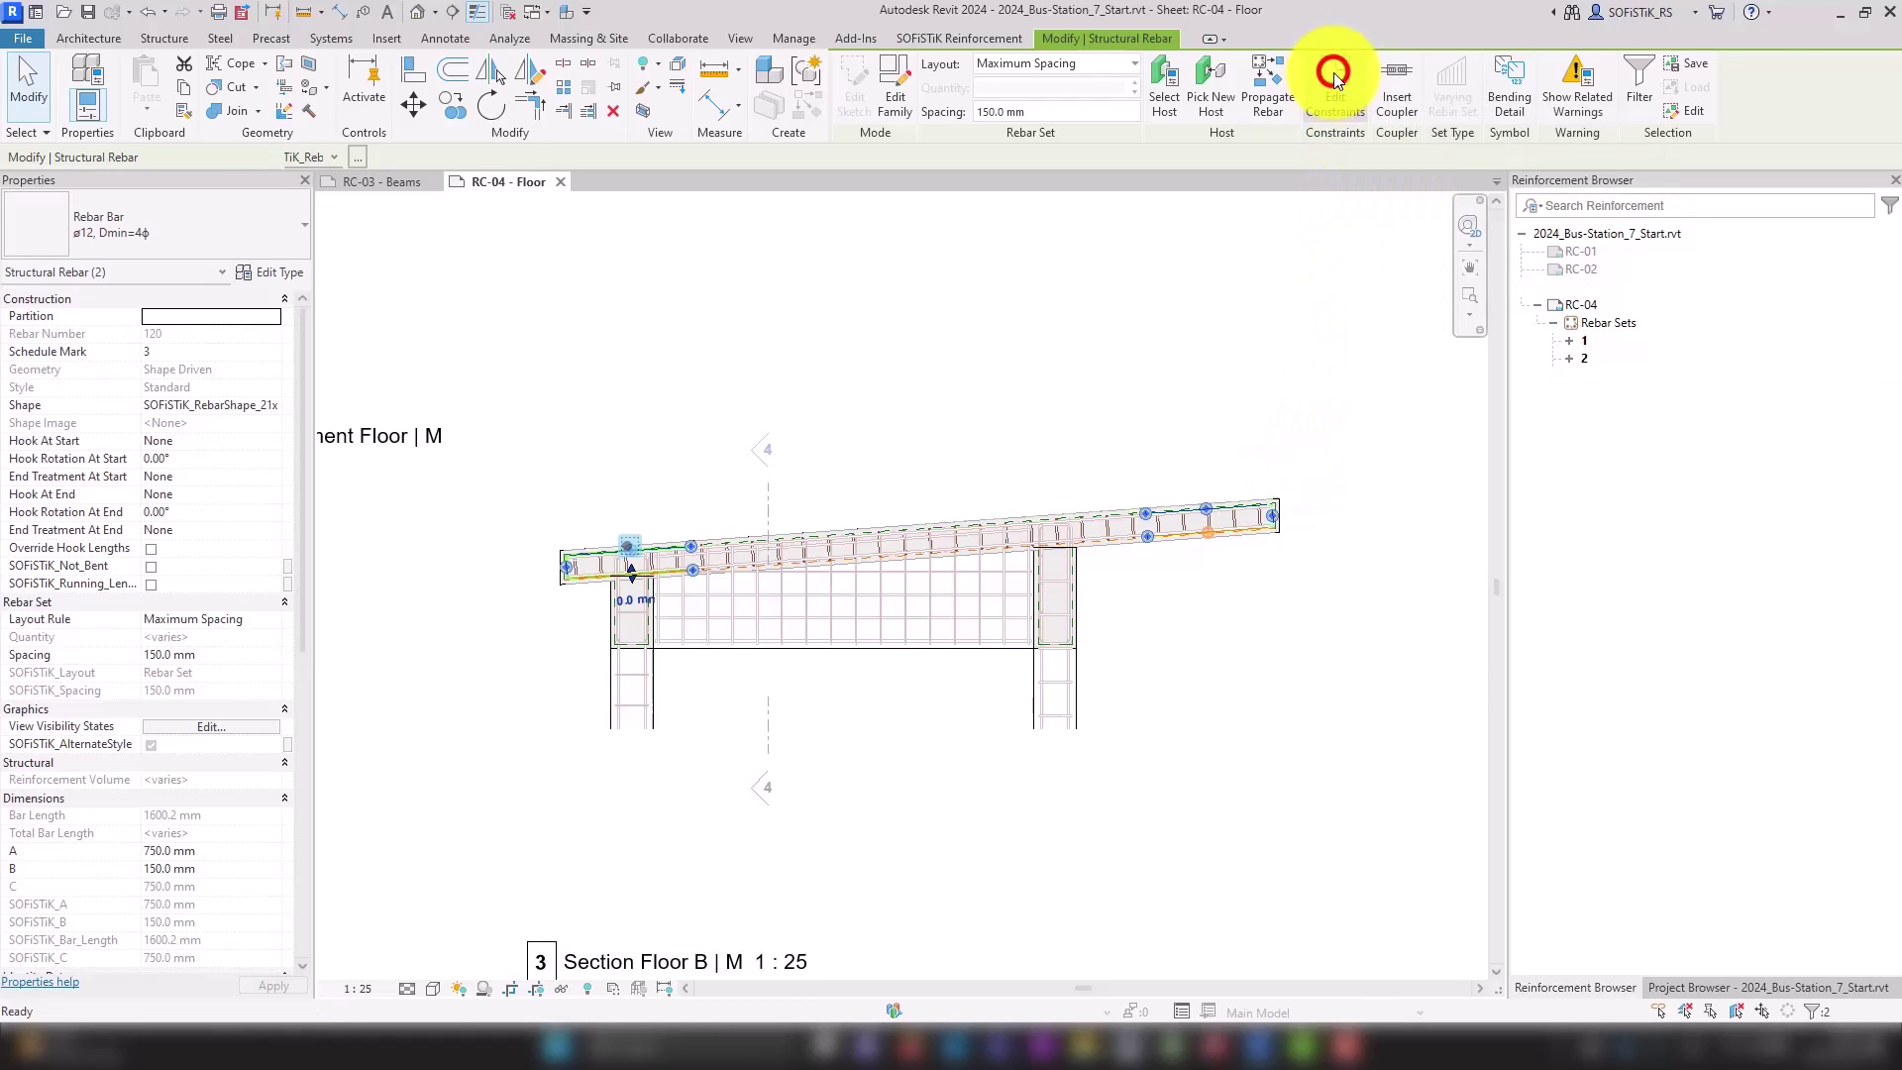
Set the constraint offset of the U-bars' lower leg to -12 mm.
scroll(1026, 444, "up", 1)
scroll(1026, 444, "up", 1)
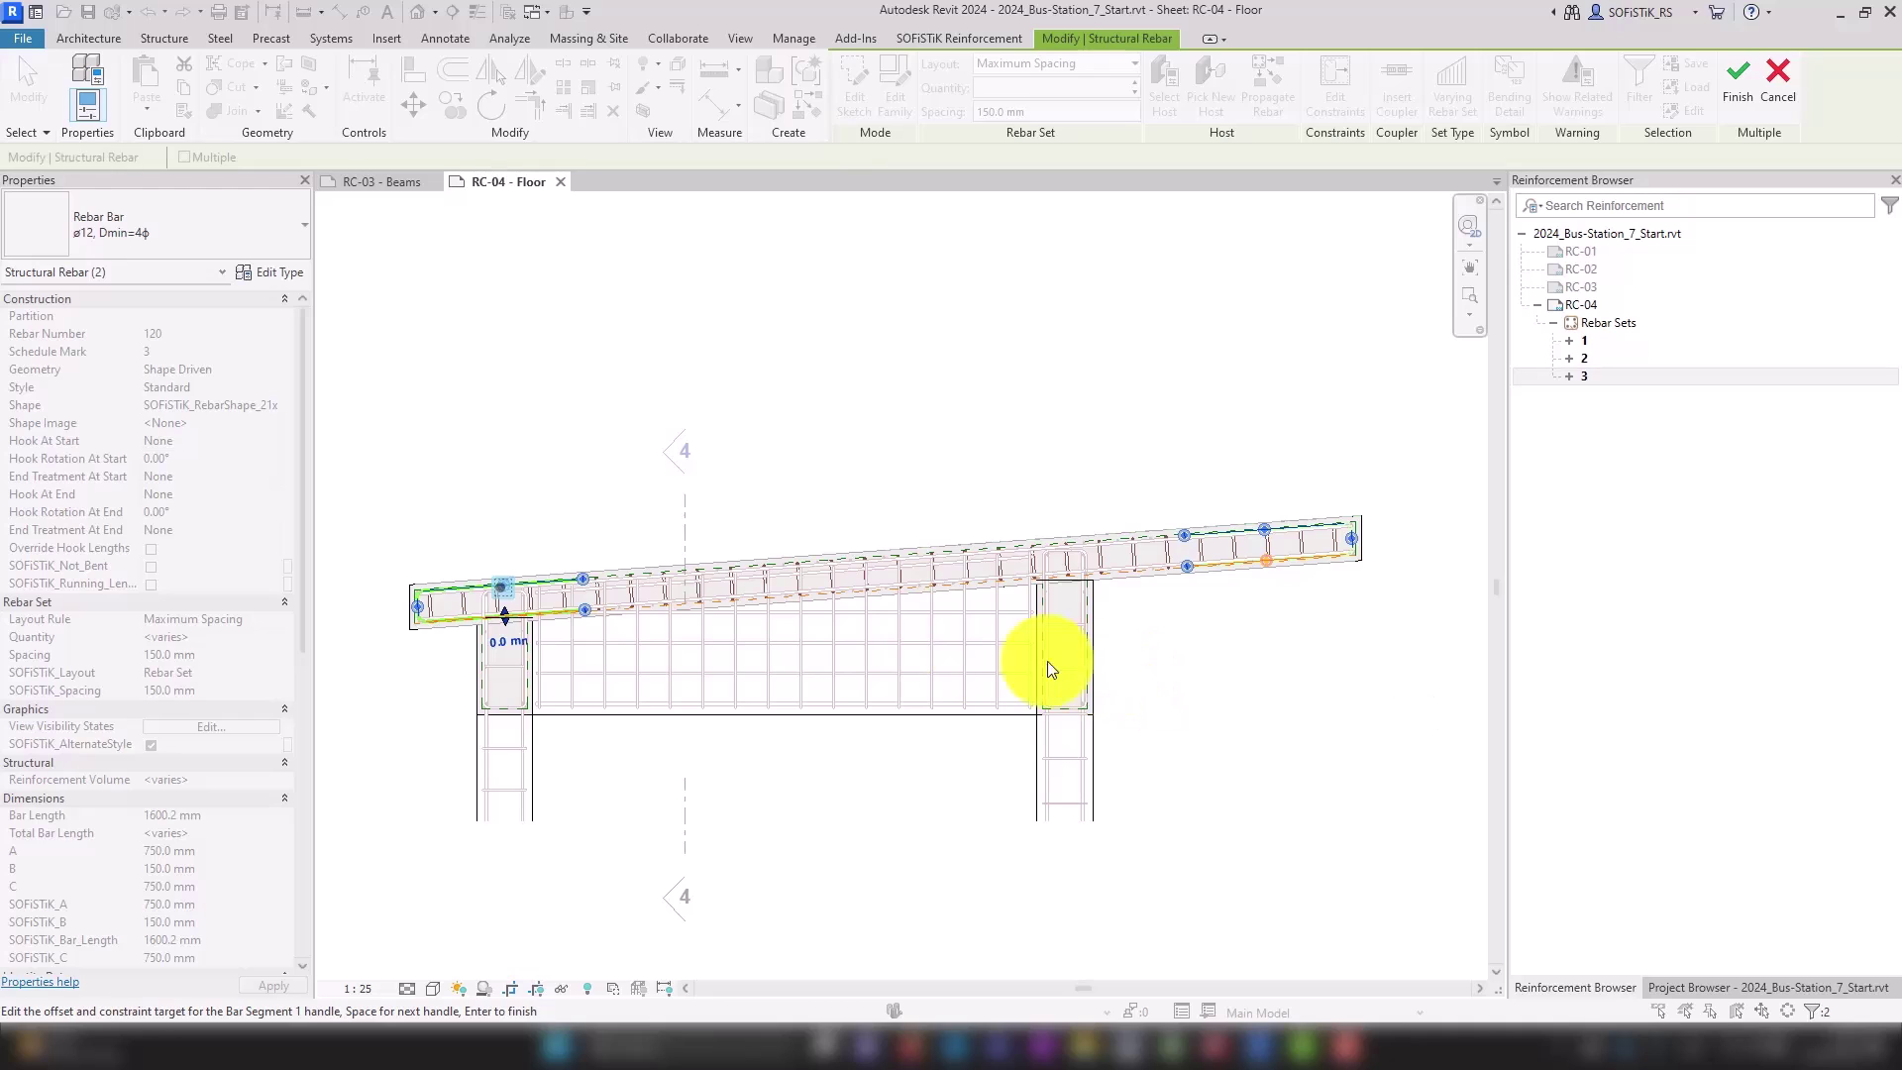
scroll(448, 667, "up", 1)
scroll(449, 668, "up", 1)
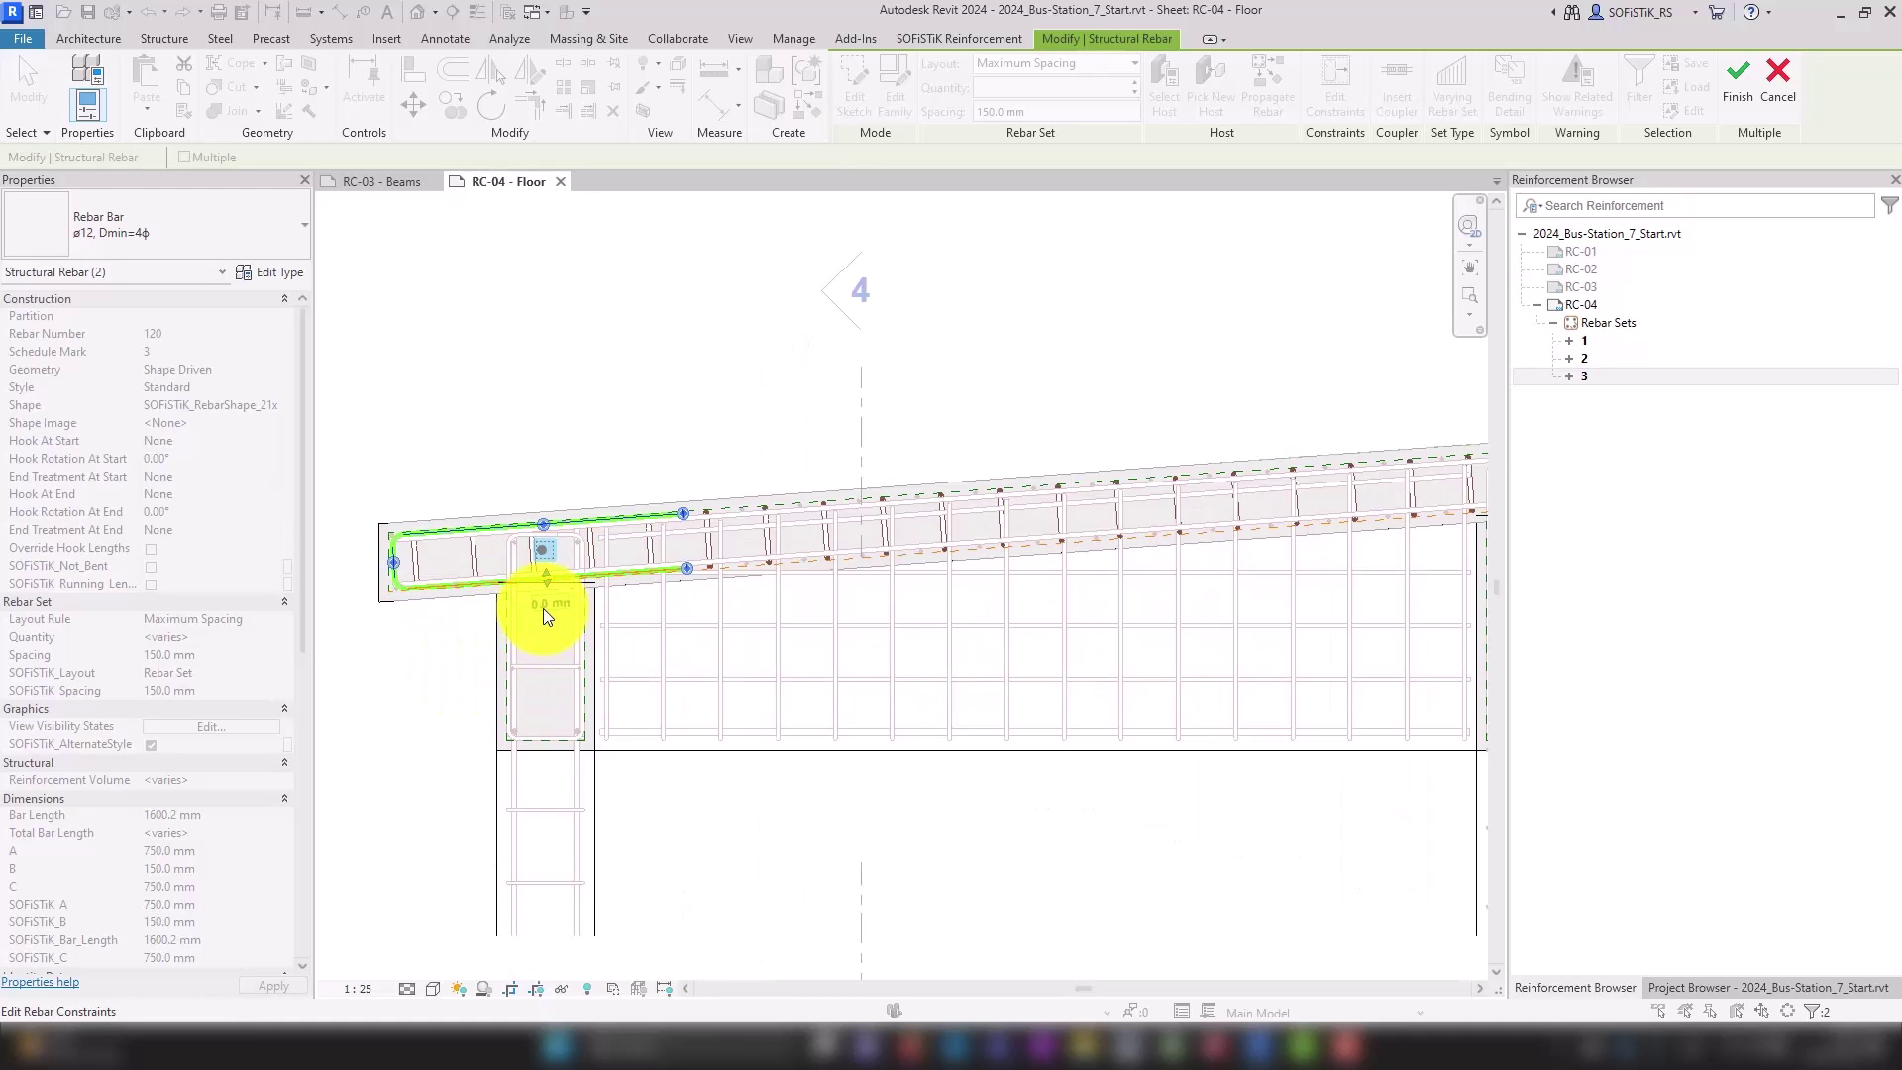
left_click(543, 608)
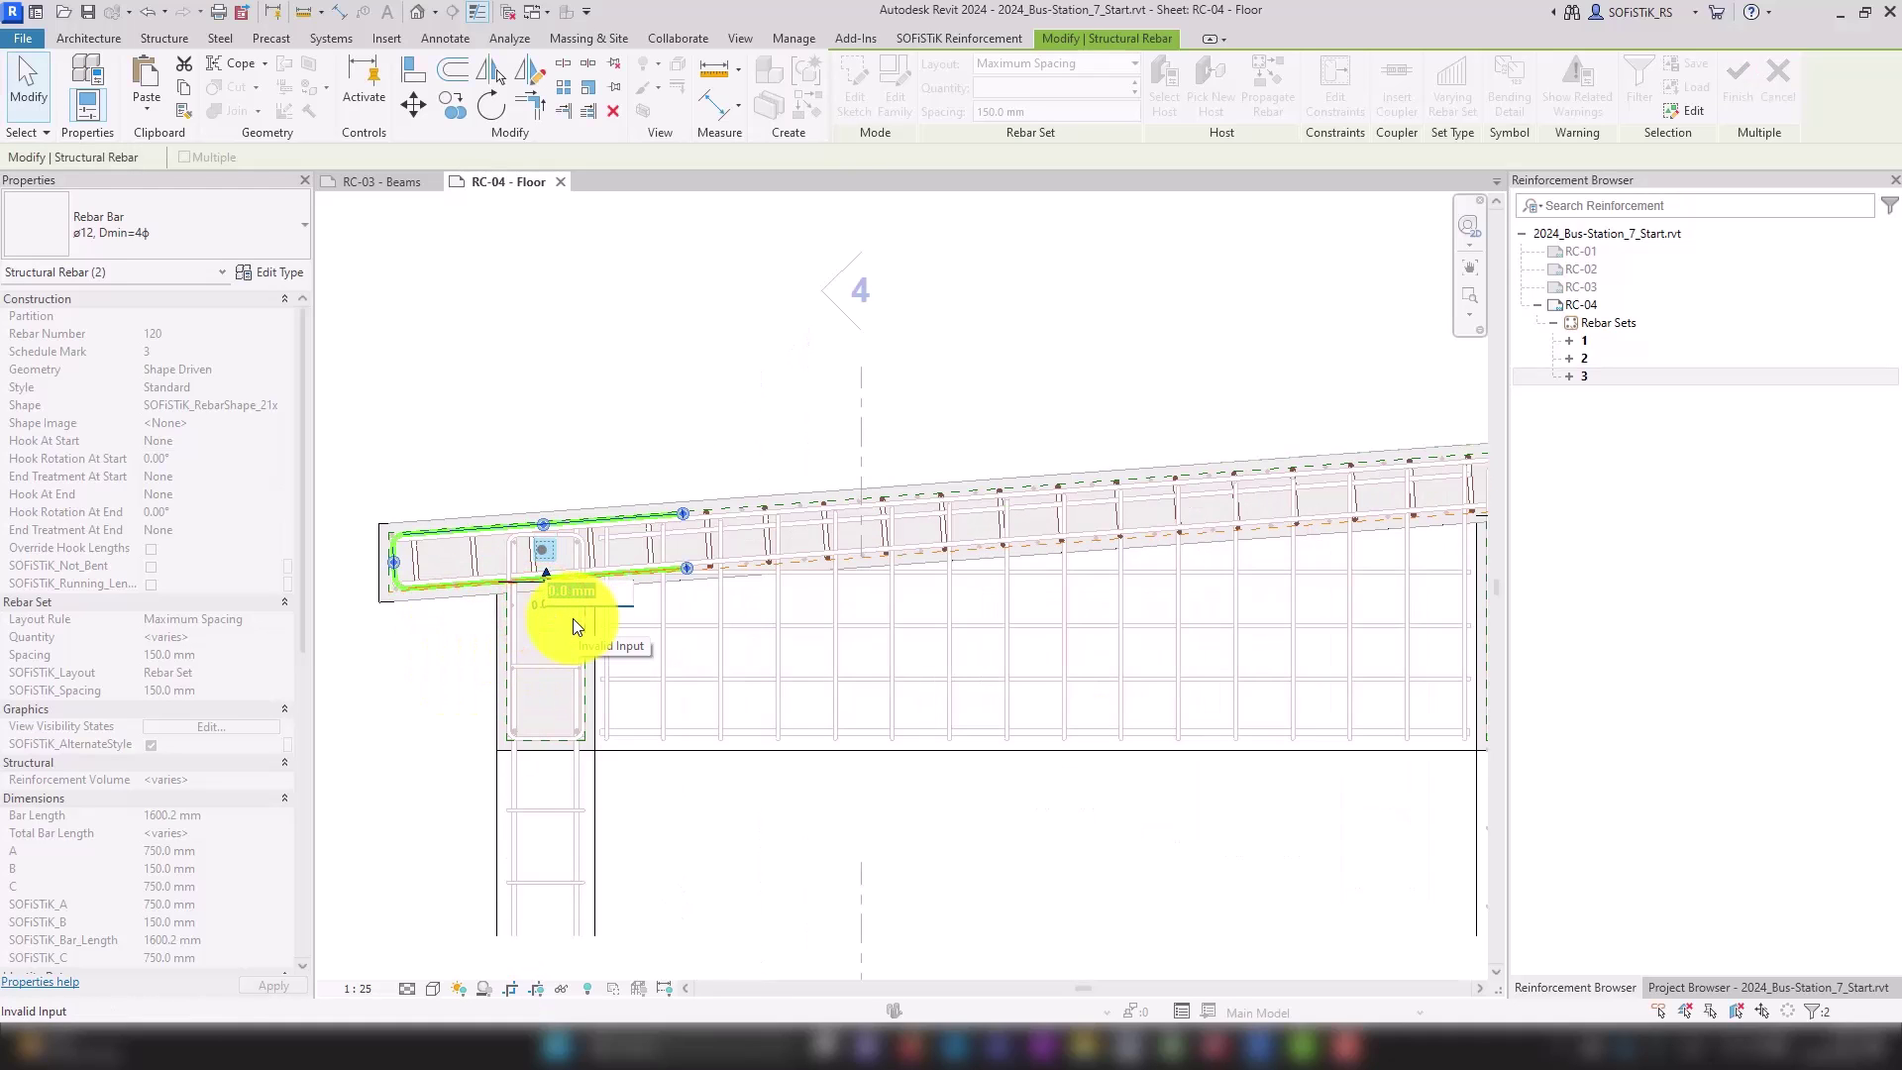
key("BackSpace")
type("-12")
left_click(438, 690)
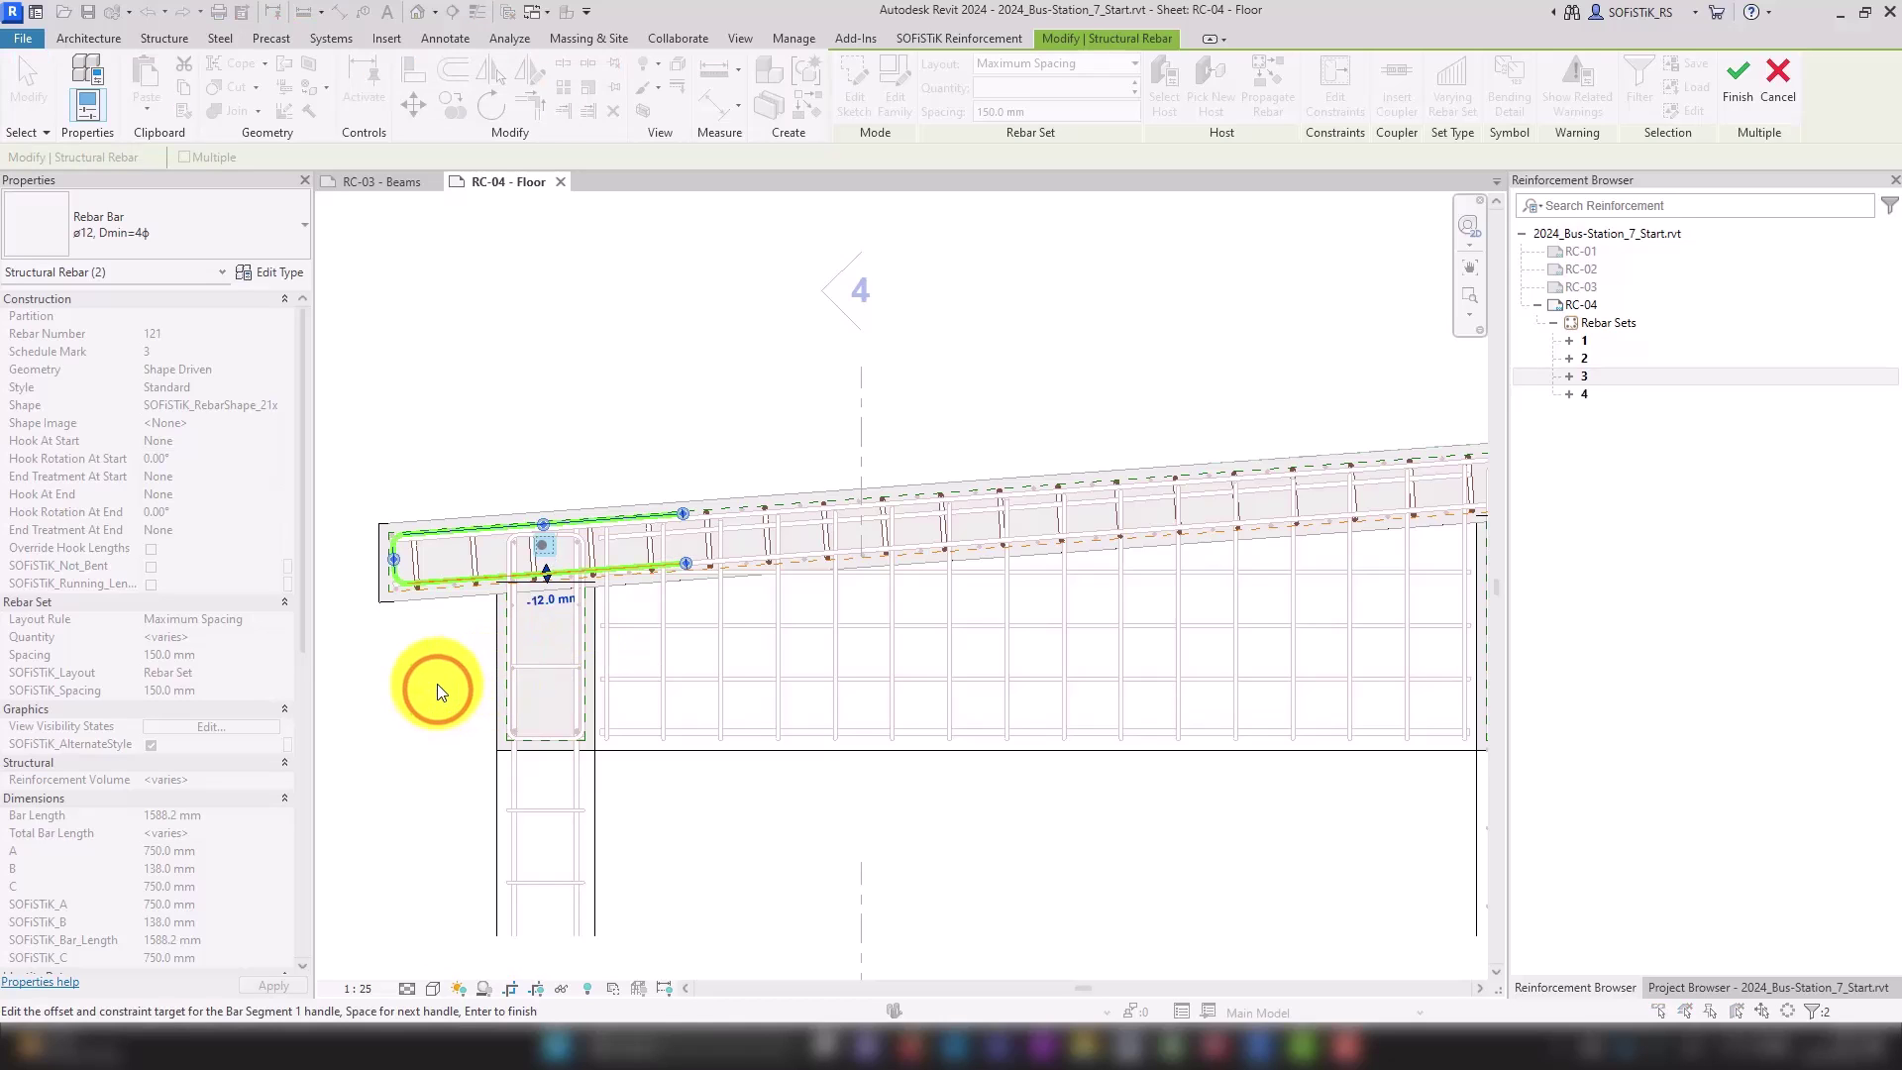
Set the constraint offset of the U-bars' upper leg to -12 mm and finish the constraint editing.
left_click(486, 529)
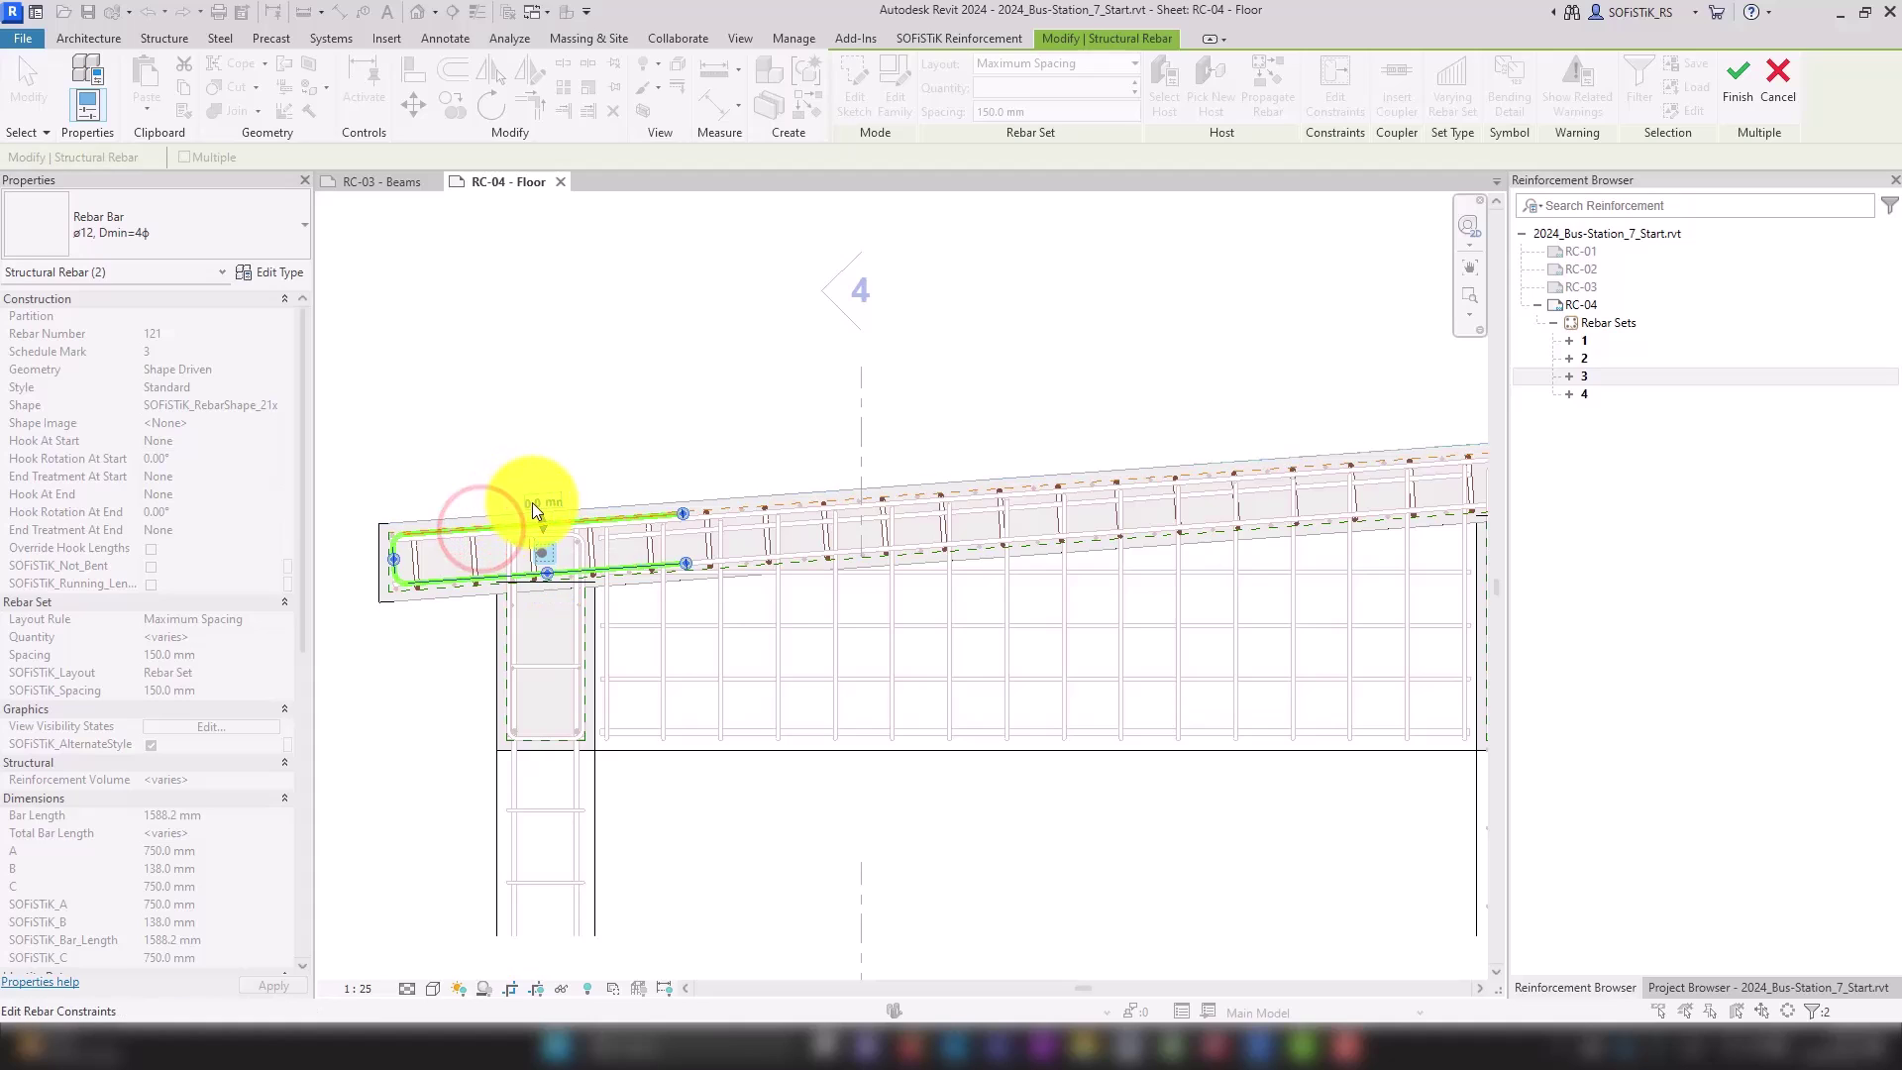
left_click(533, 507)
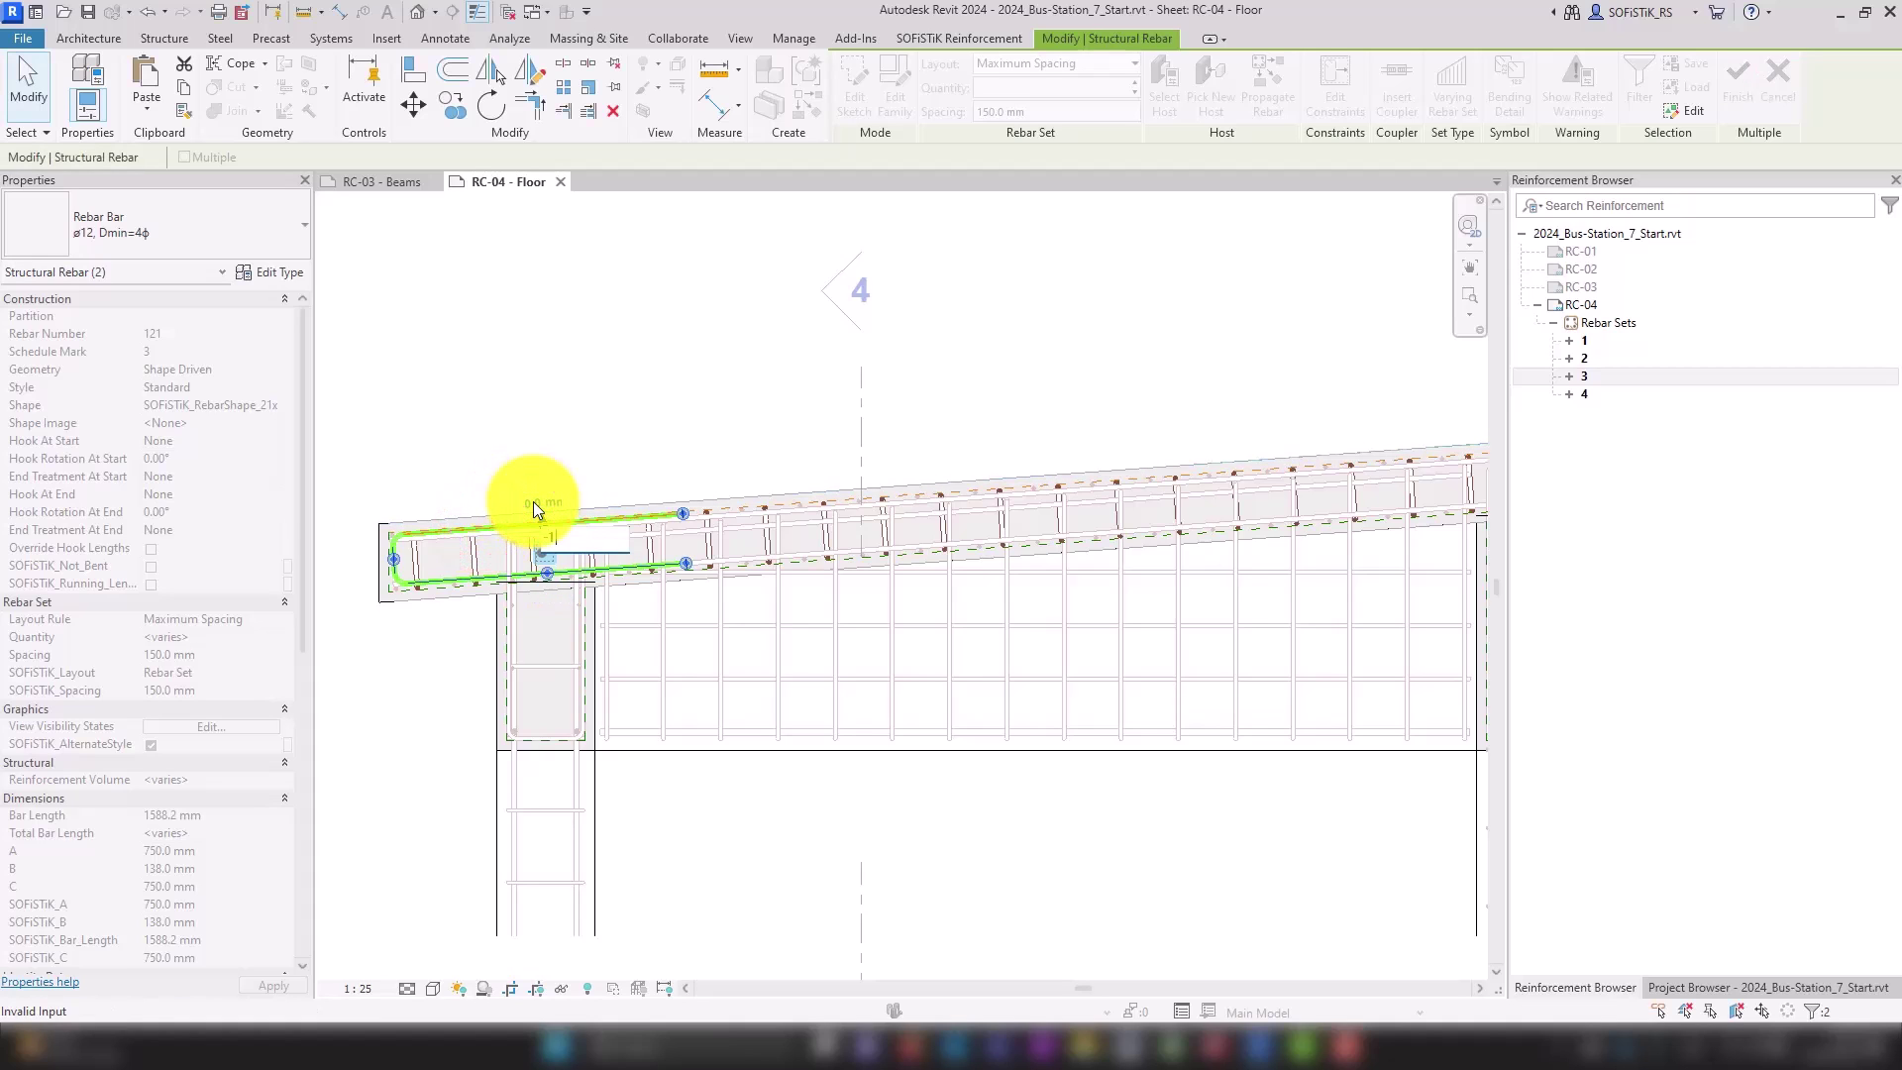
type("-12")
key("Return")
scroll(552, 424, "down", 3)
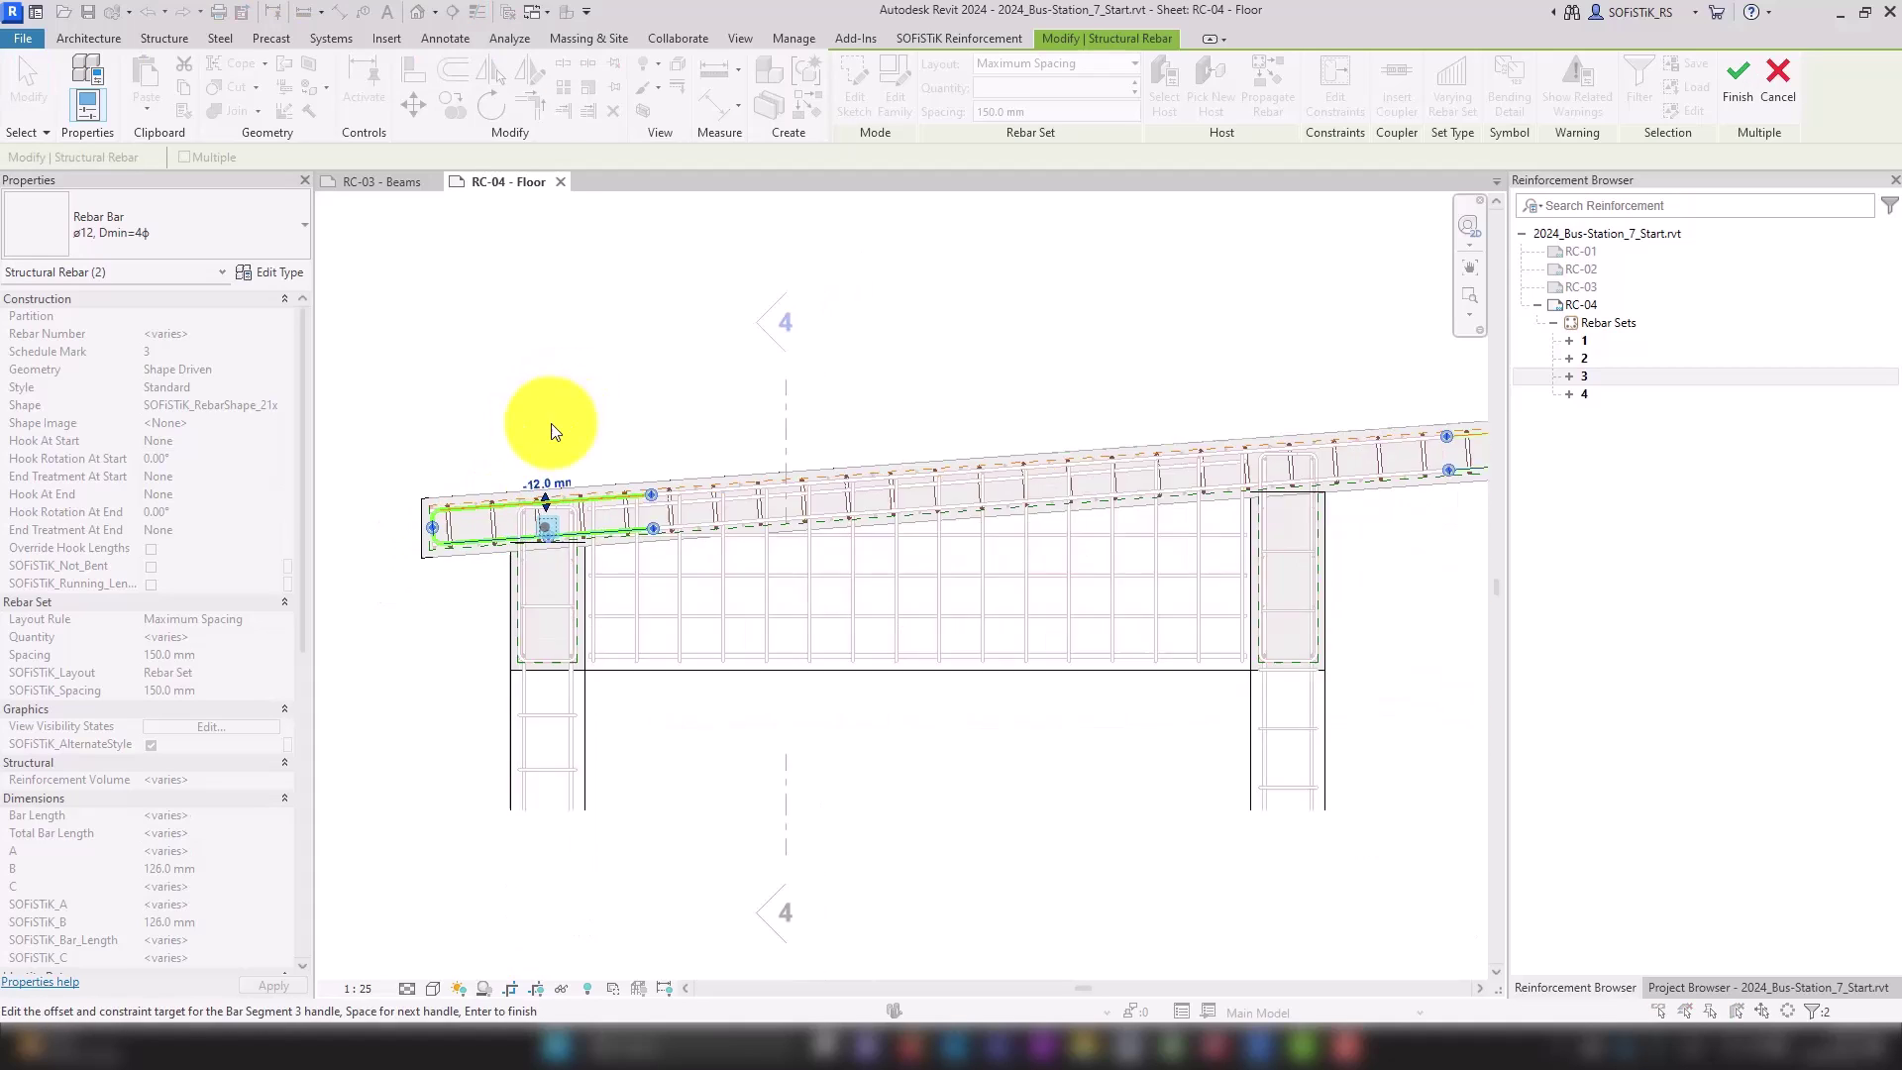
left_click(1738, 71)
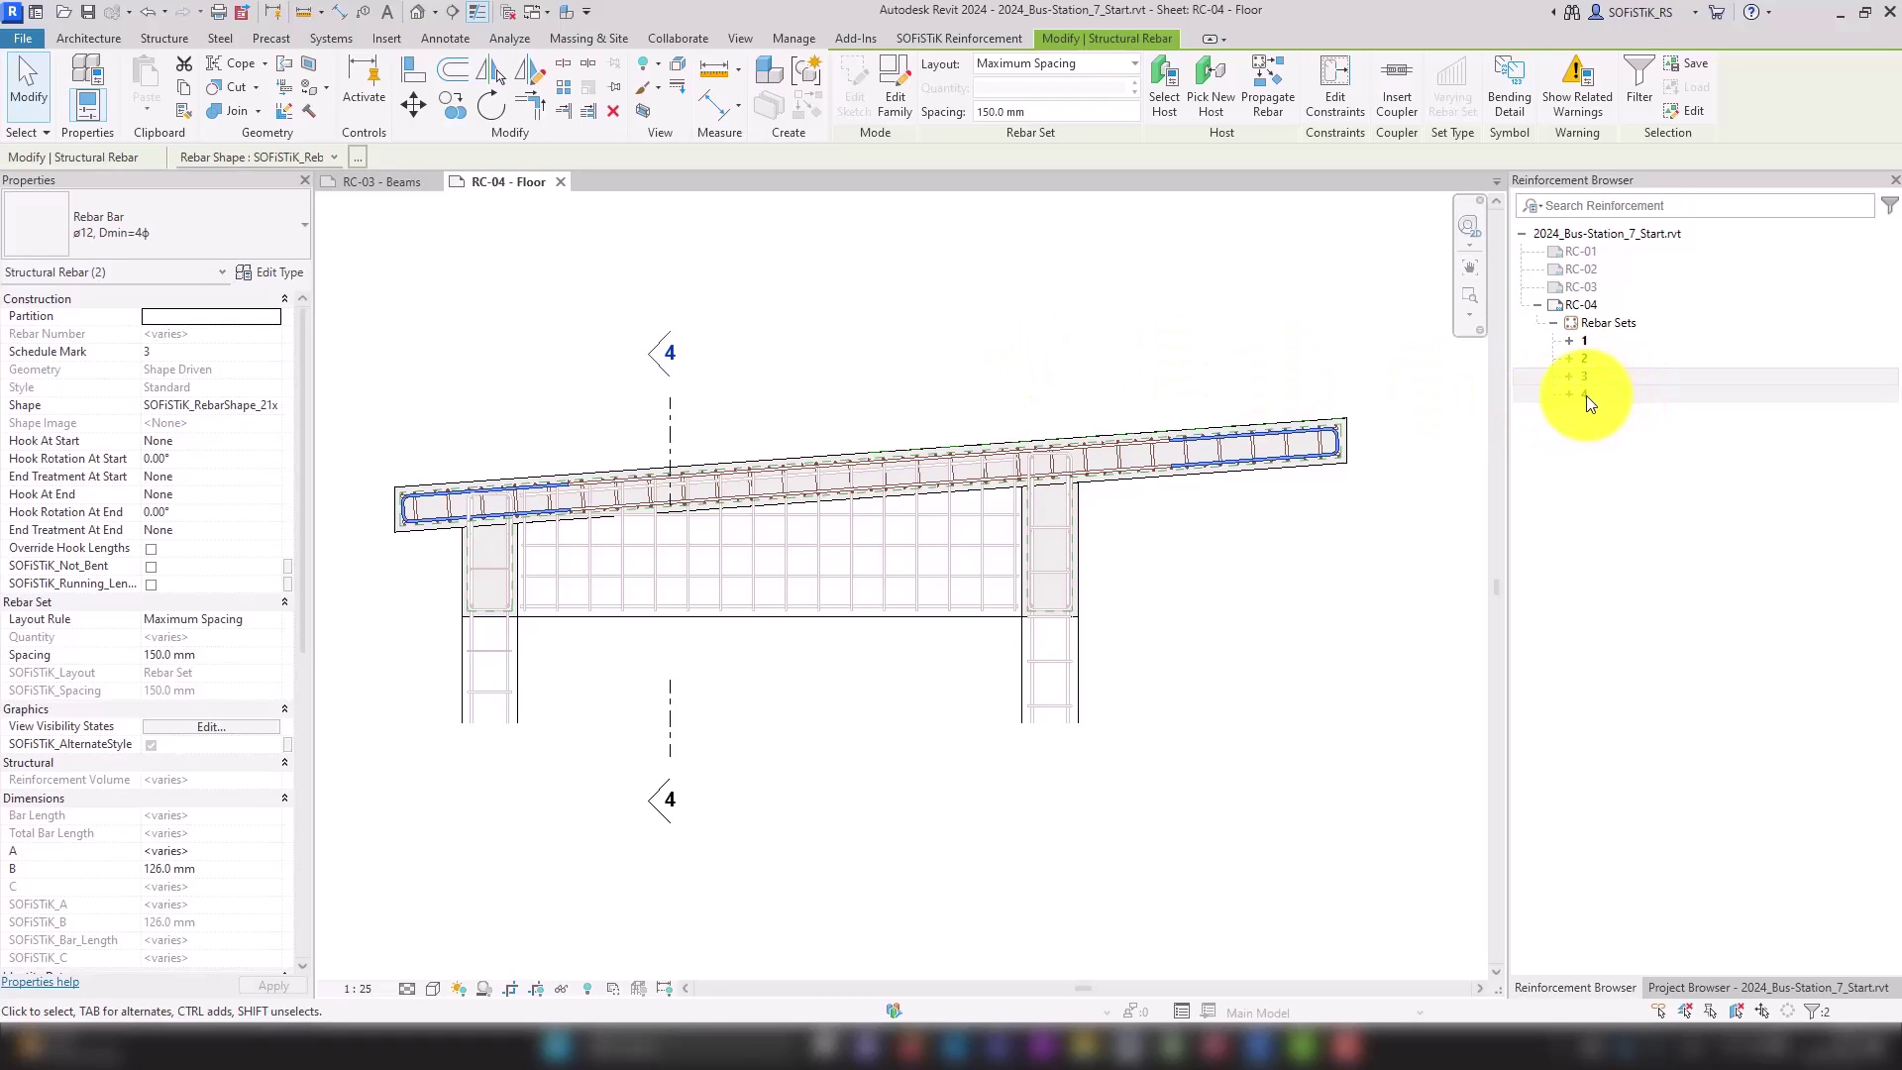
Leave the Section Floor B view and return to the whole RC-04 sheet with the 3D Reinforcement Floor viewport selected.
scroll(1389, 393, "down", 1)
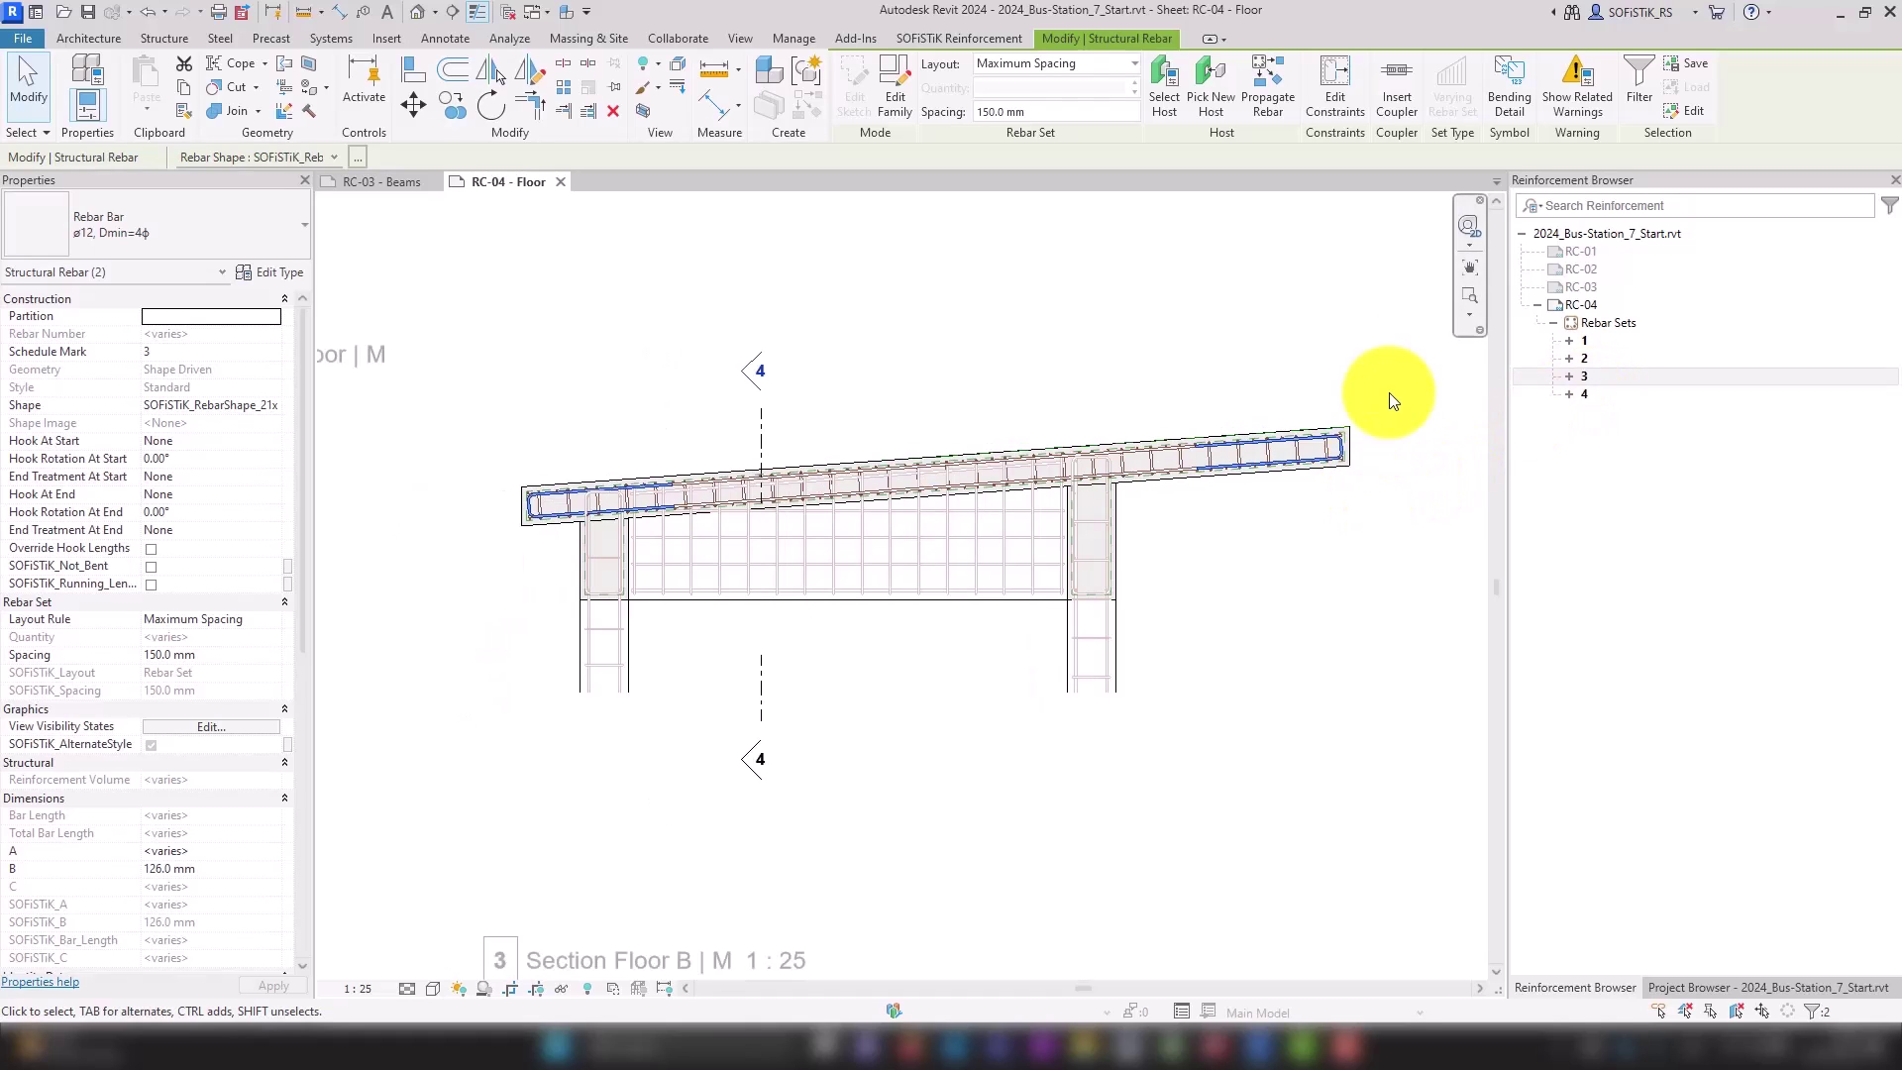
left_click(1470, 295)
left_click(1109, 518)
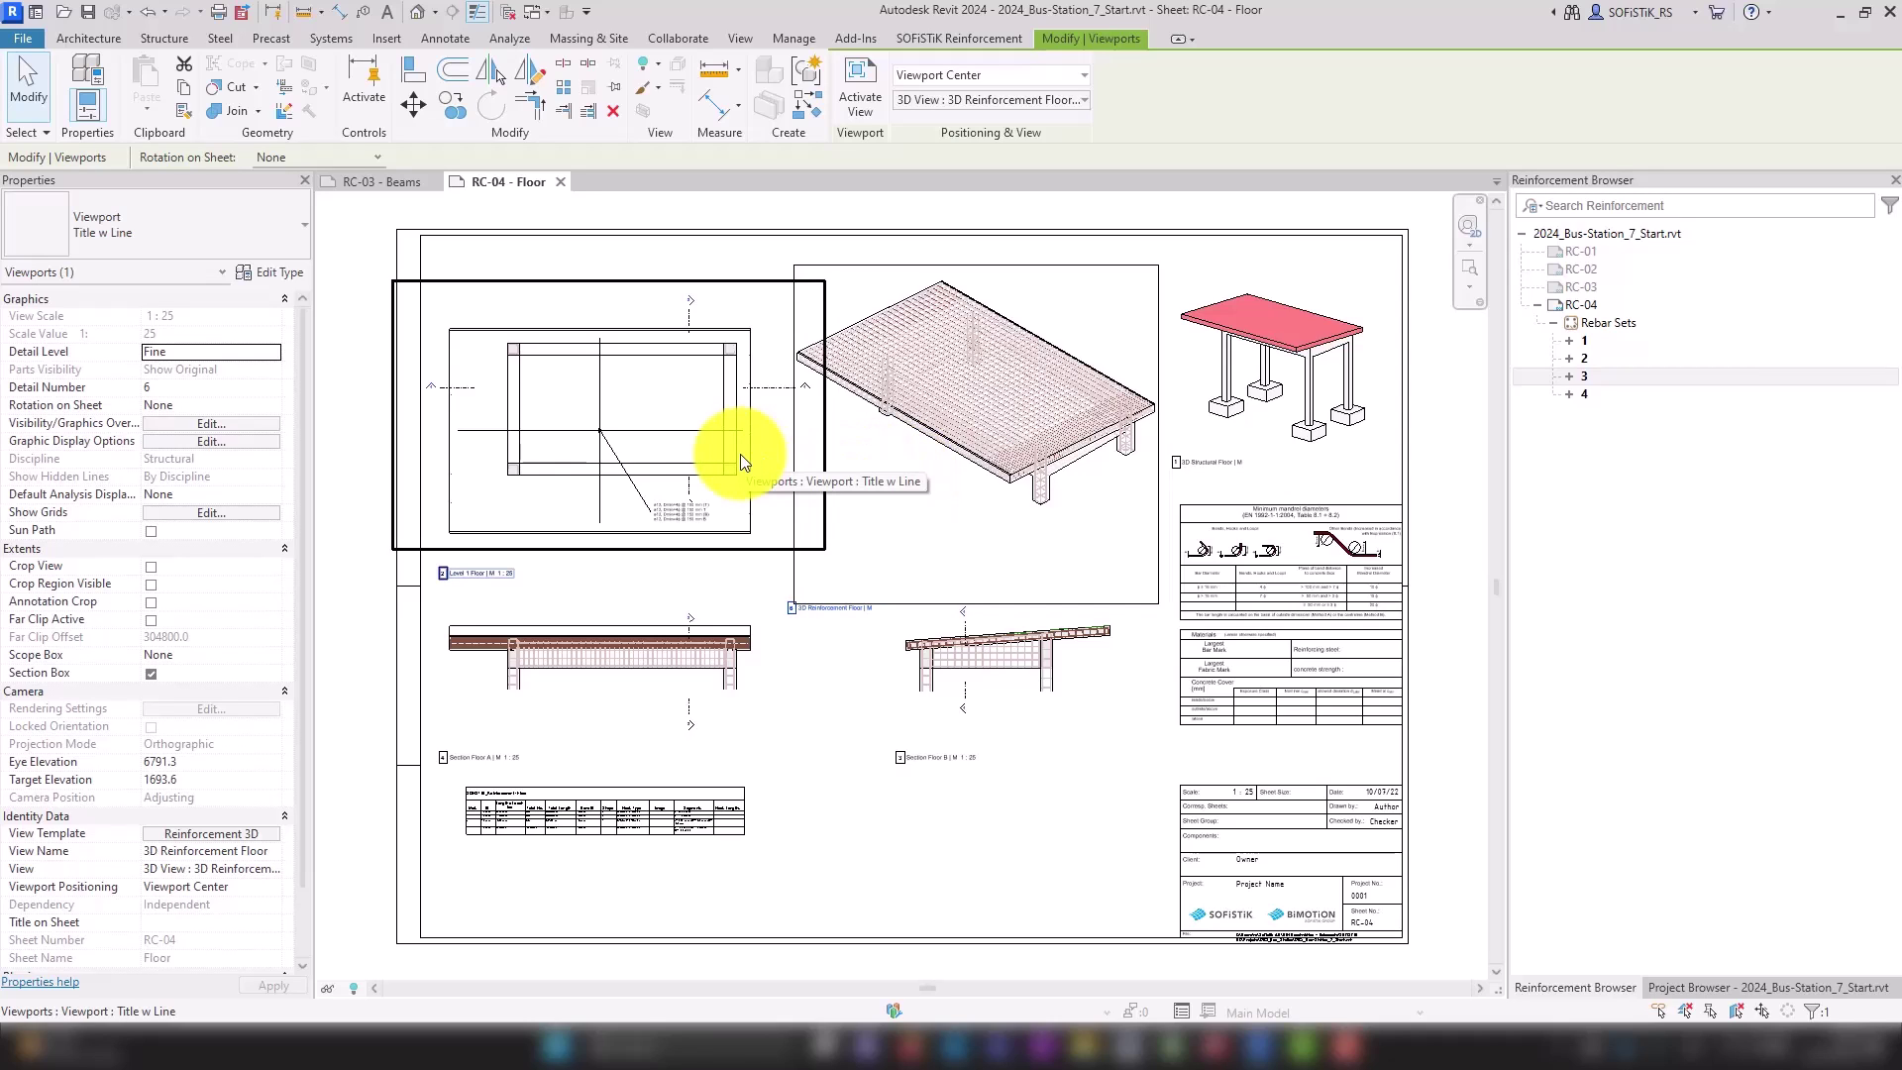
Place a SOFiSTiK_Annotation_Spacer_Linear symbol of type Chair A - 15 on the sheet, between the floor plan and the 3D reinforcement view.
left_click(957, 36)
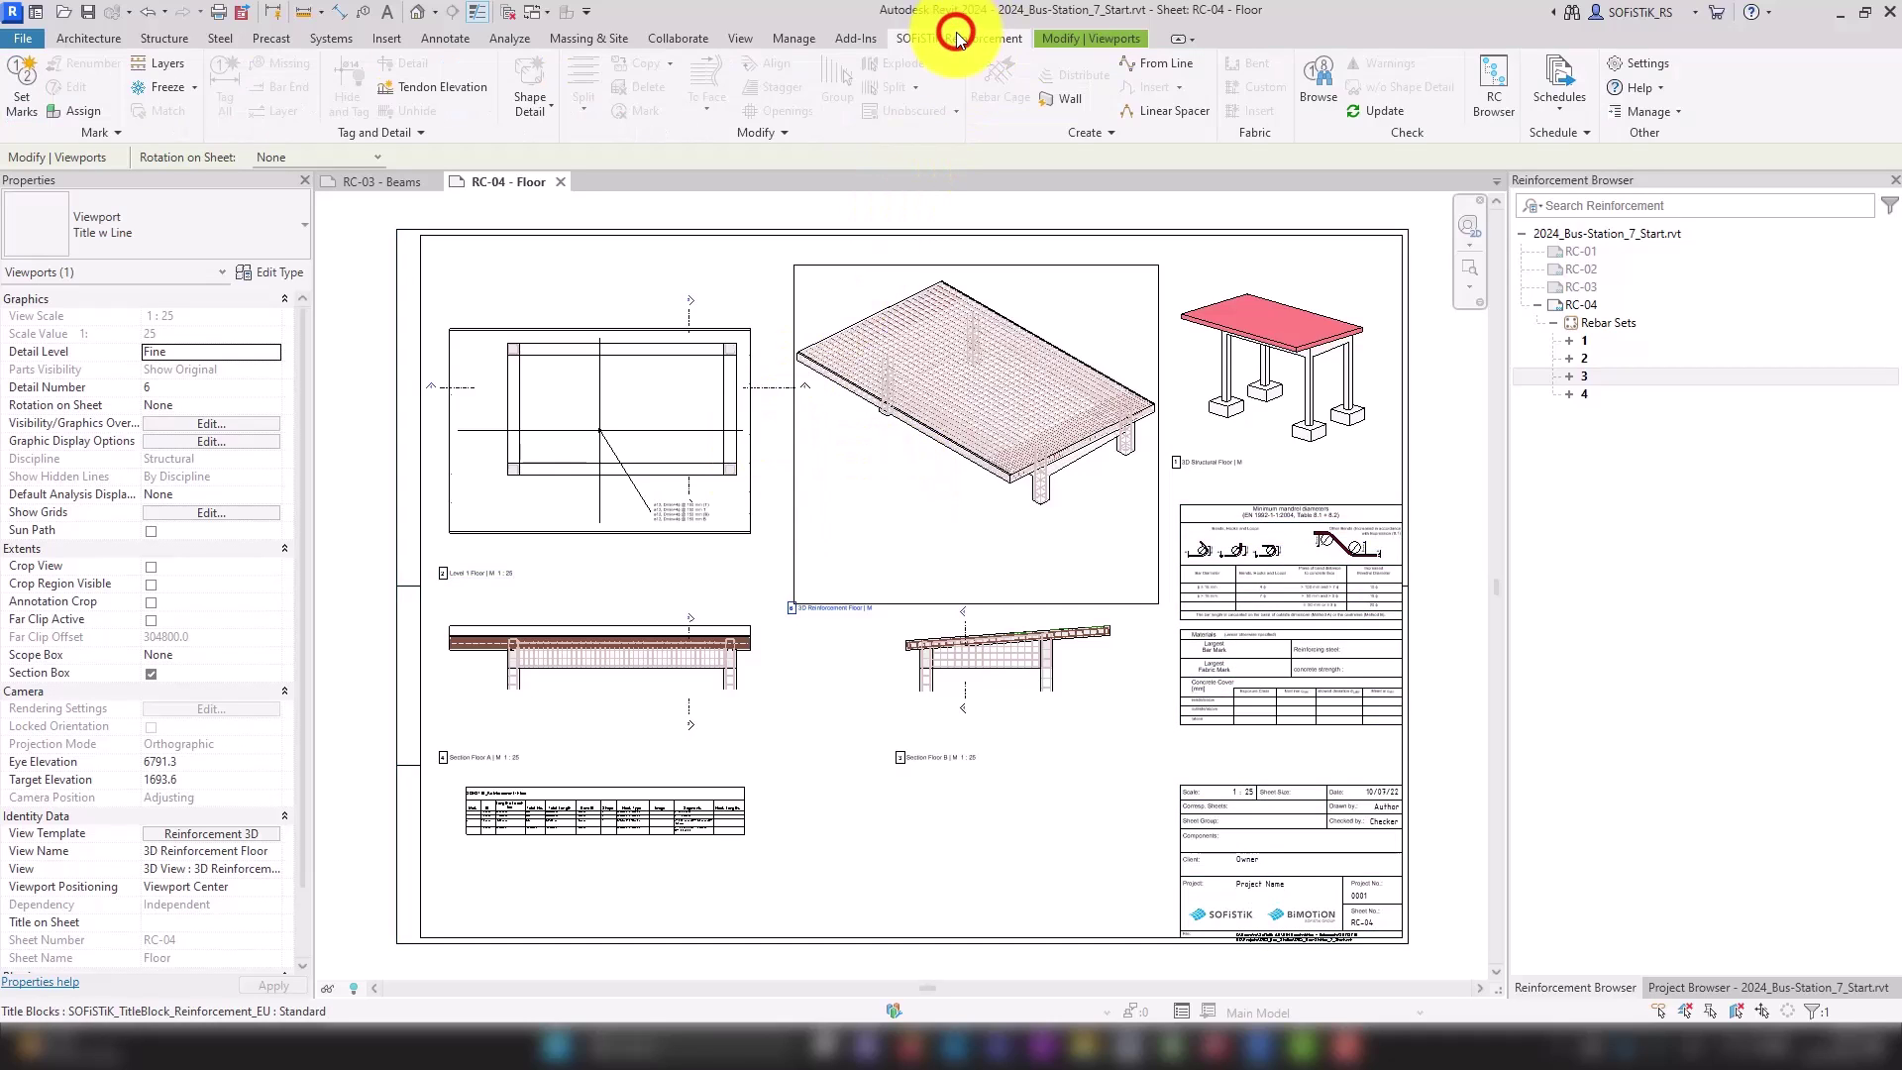
left_click(1151, 107)
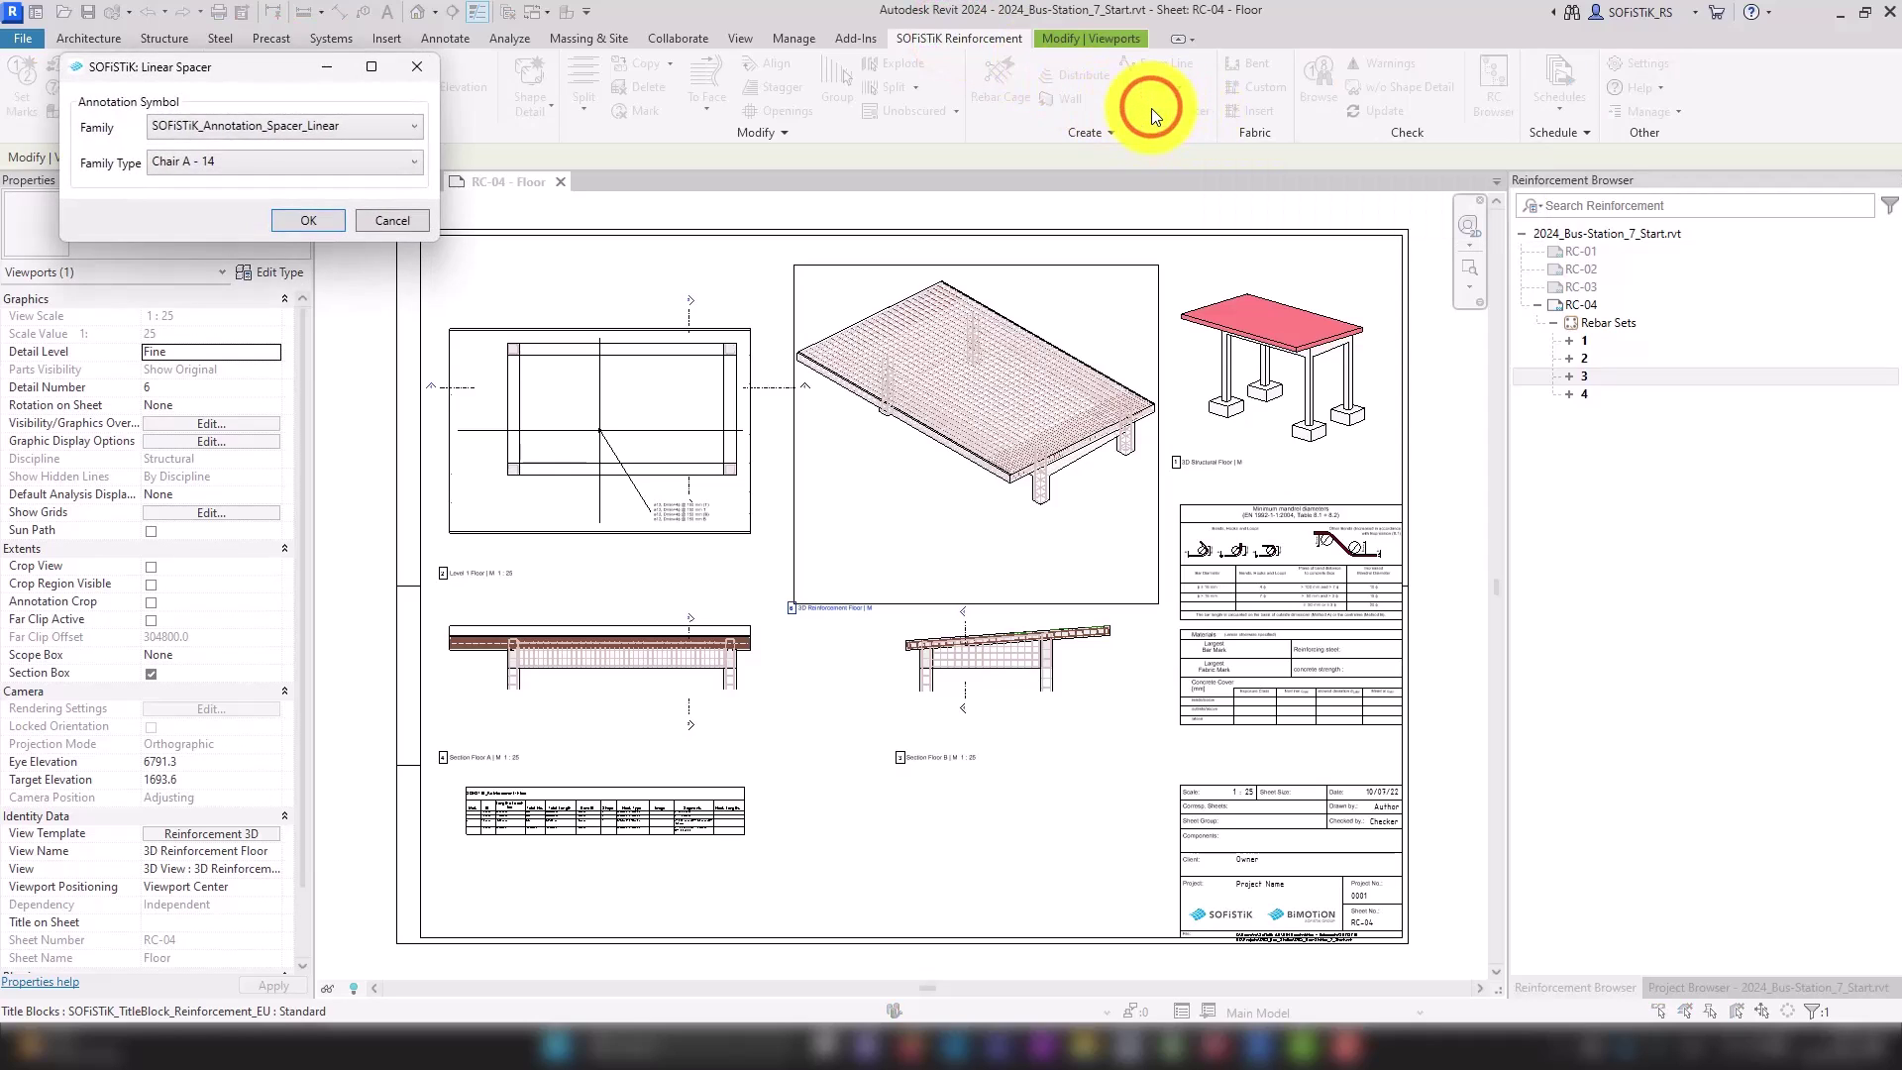
left_click_drag(270, 67, 514, 346)
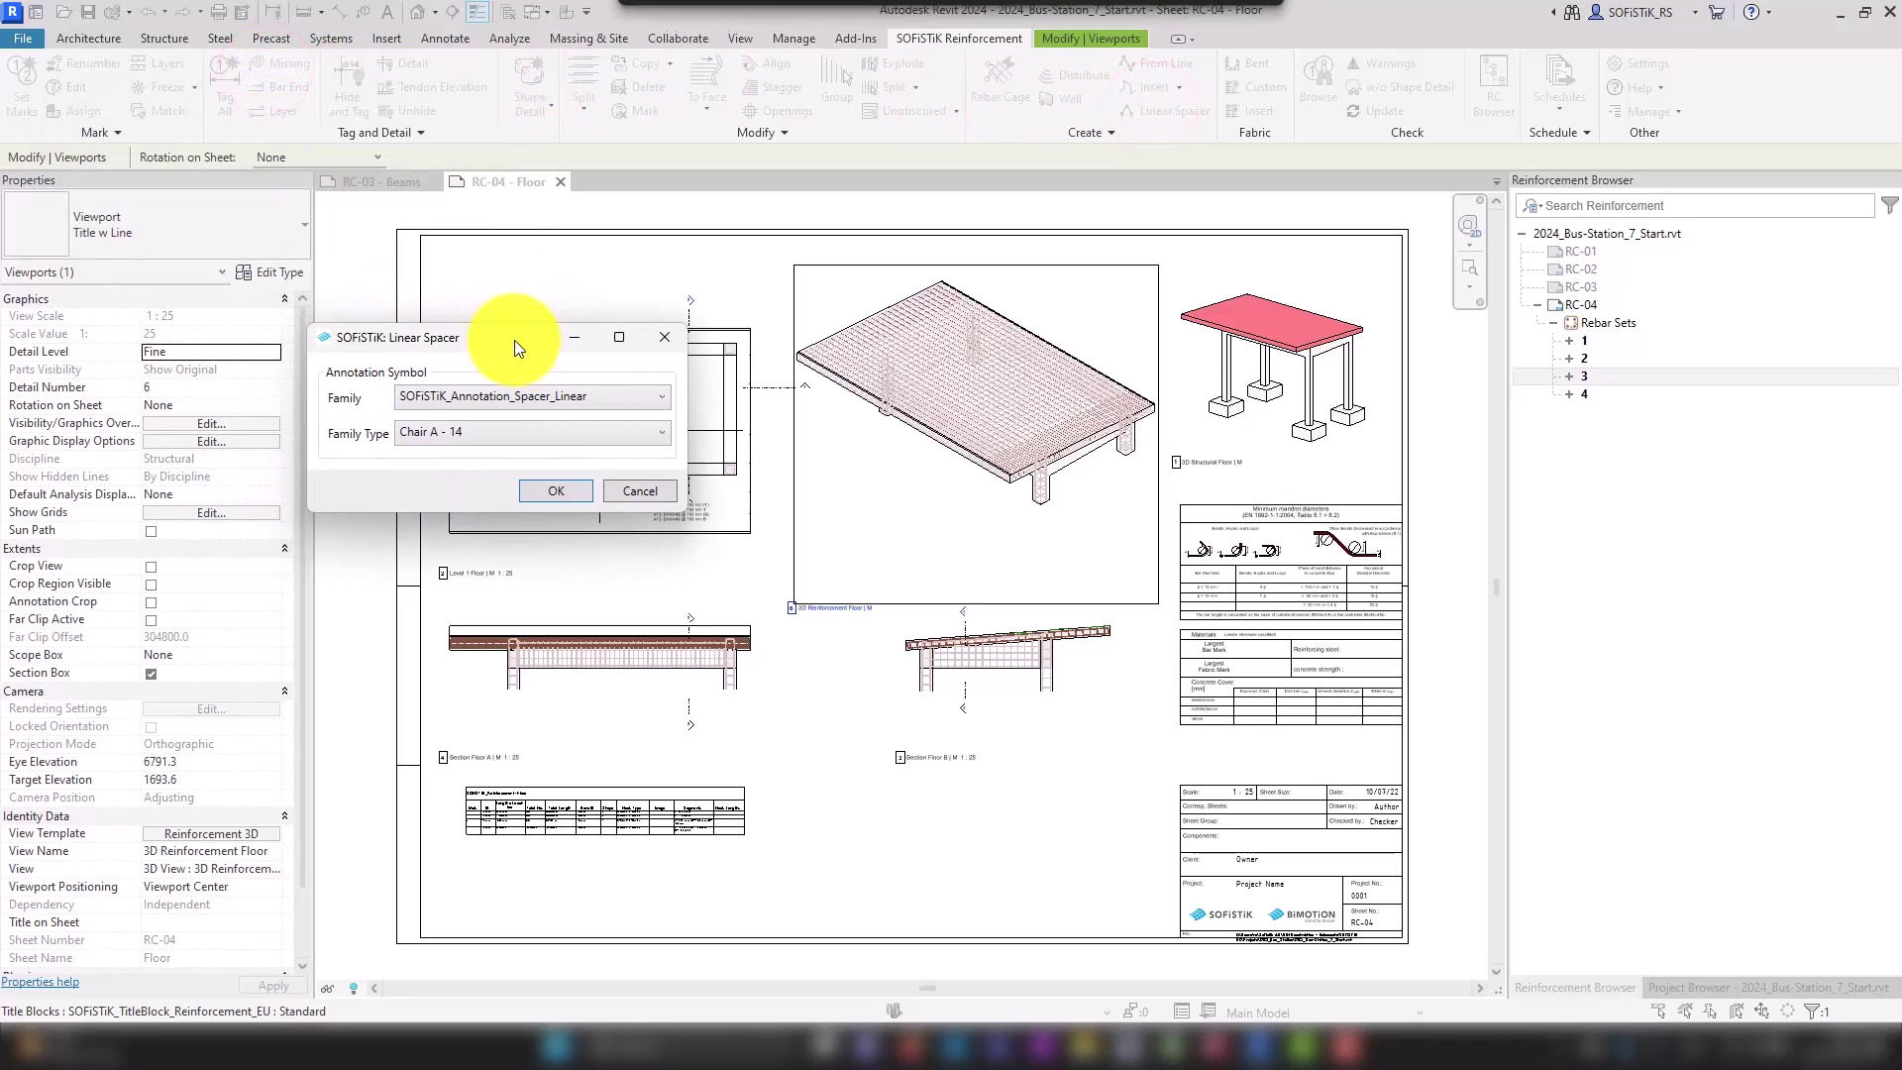
left_click(430, 436)
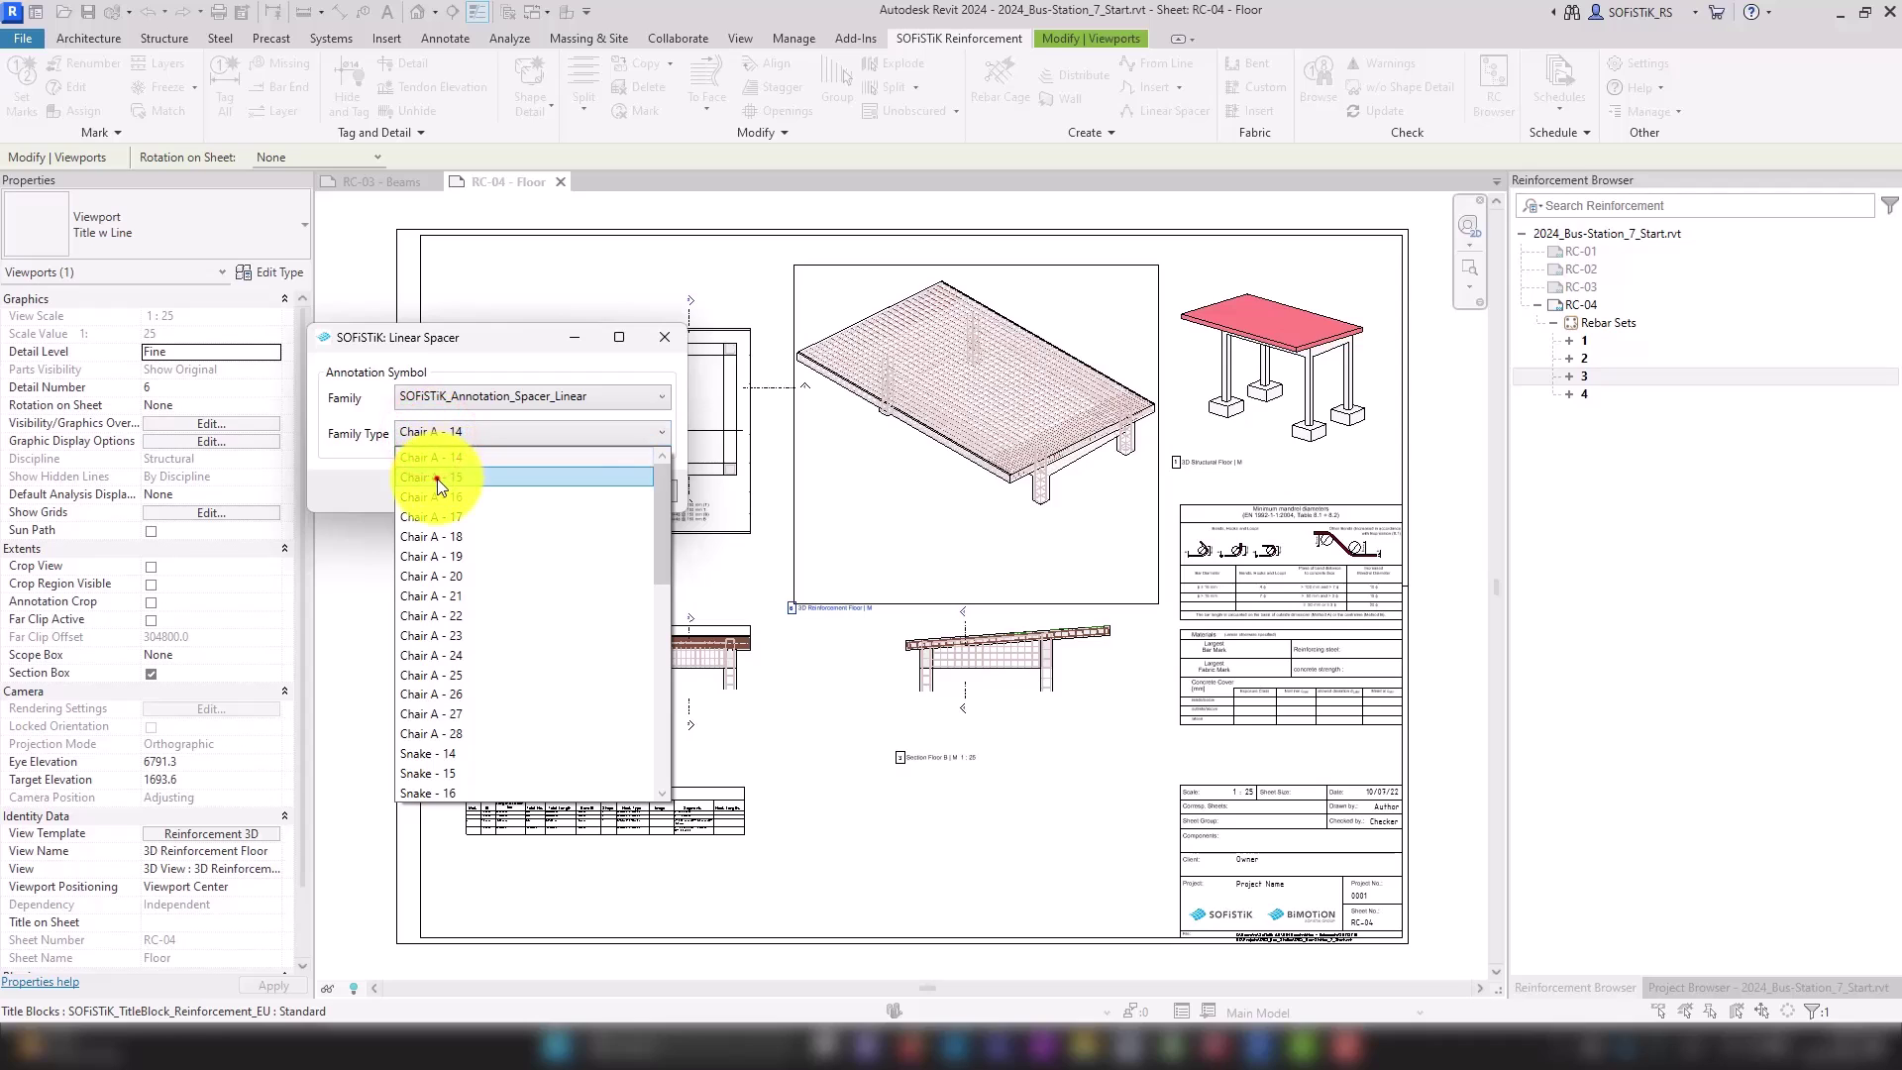
left_click(437, 479)
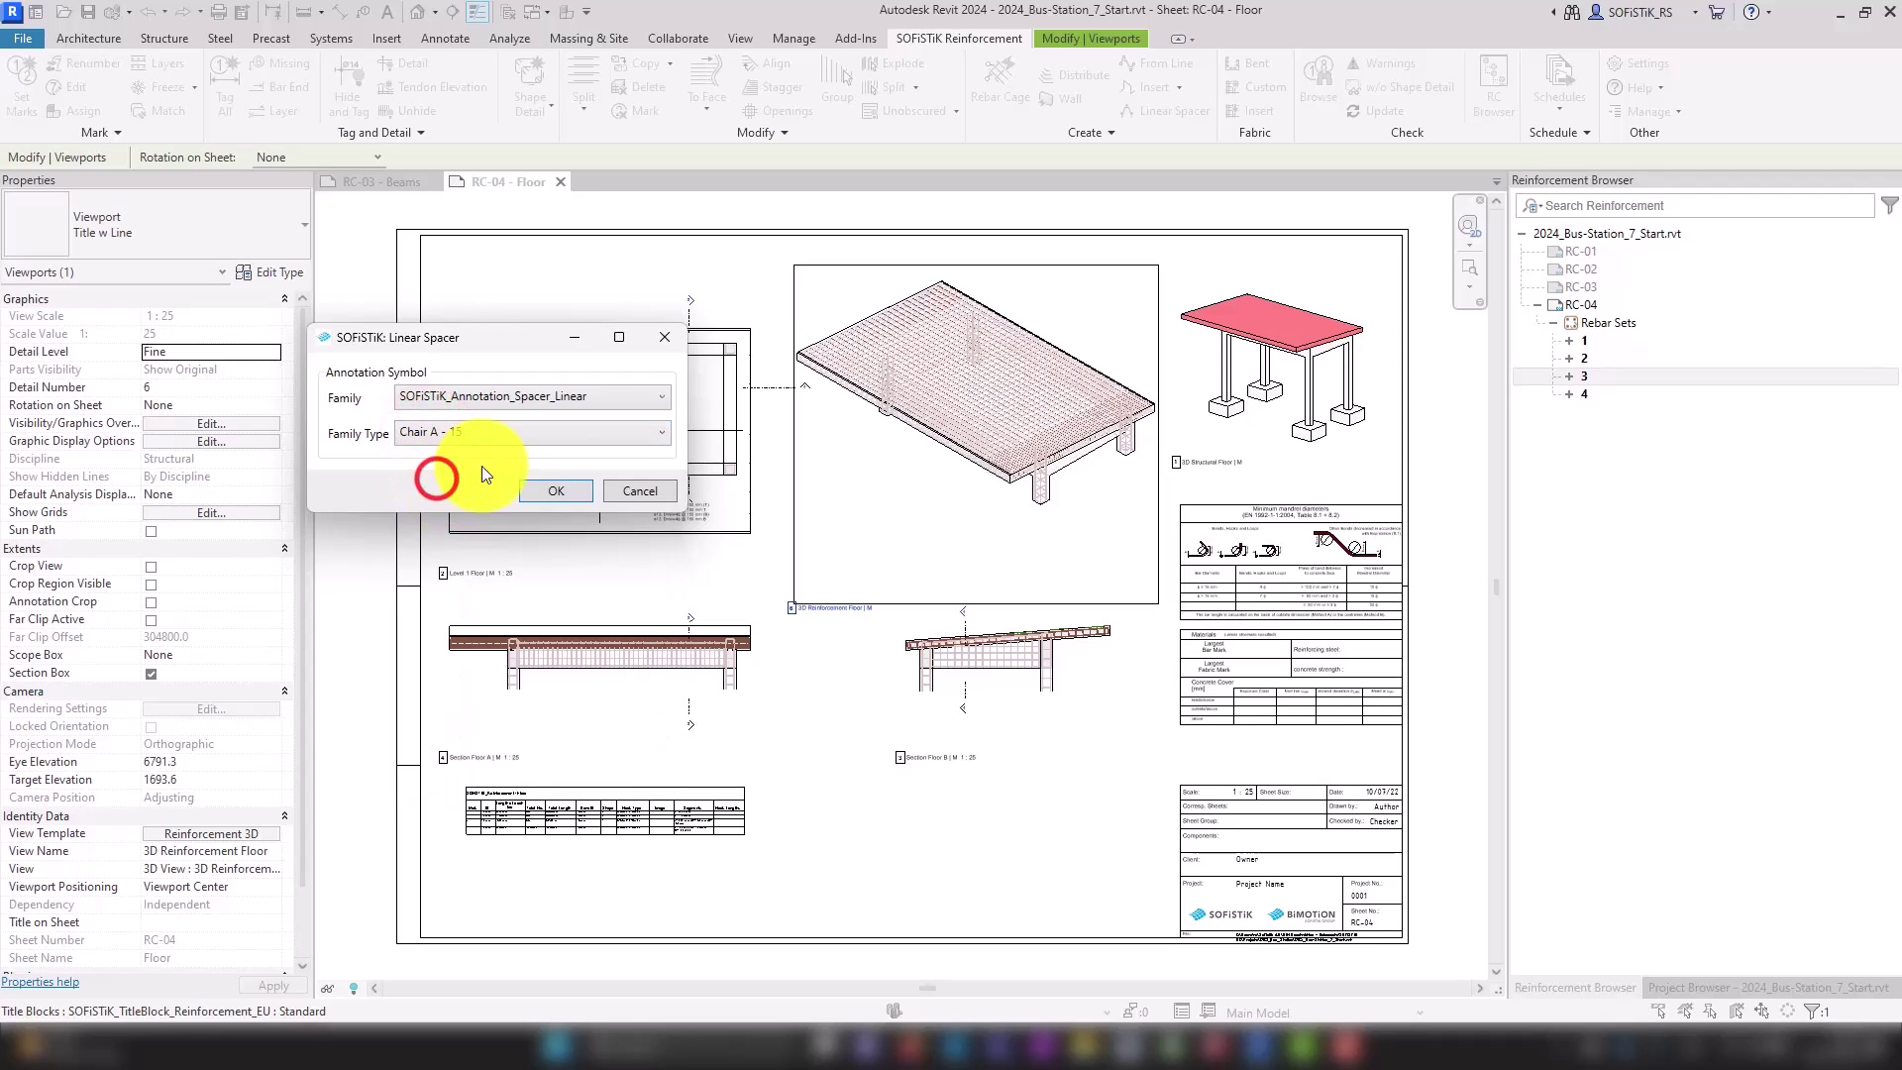
left_click(551, 491)
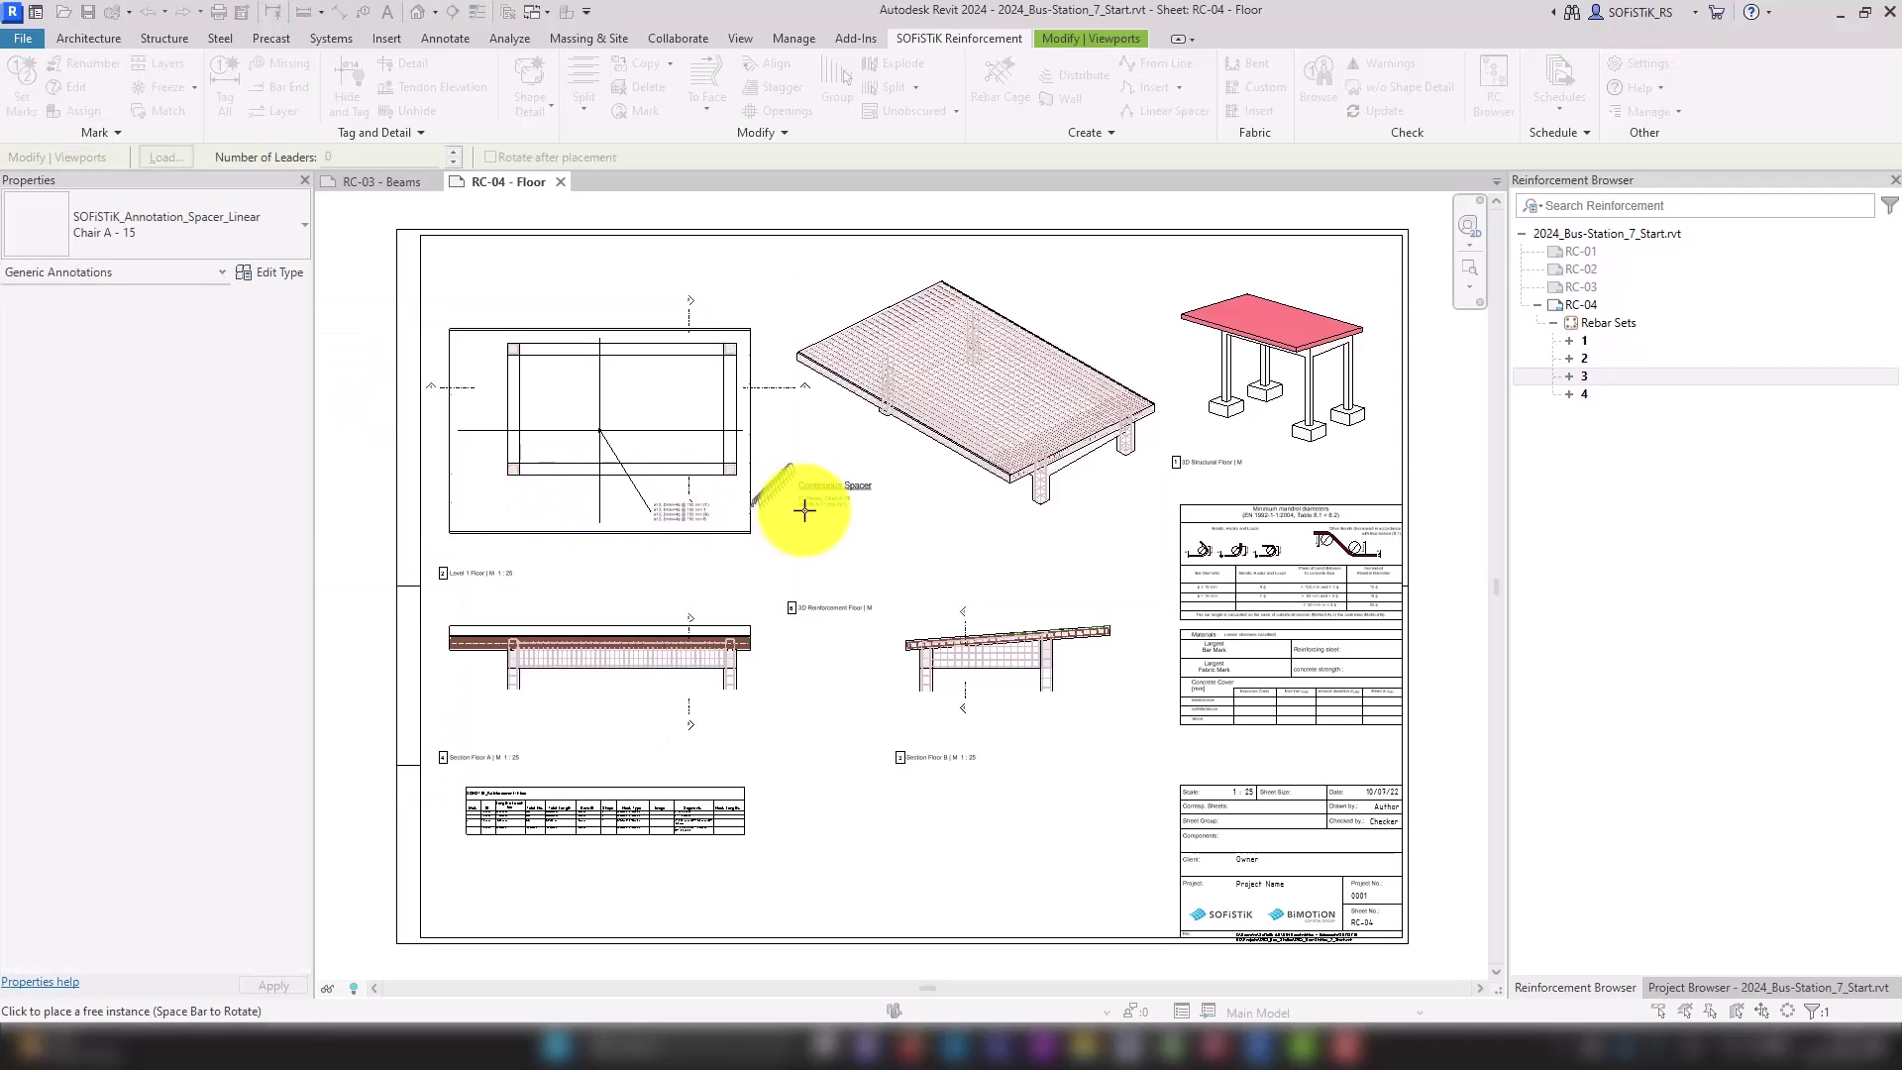
left_click(837, 526)
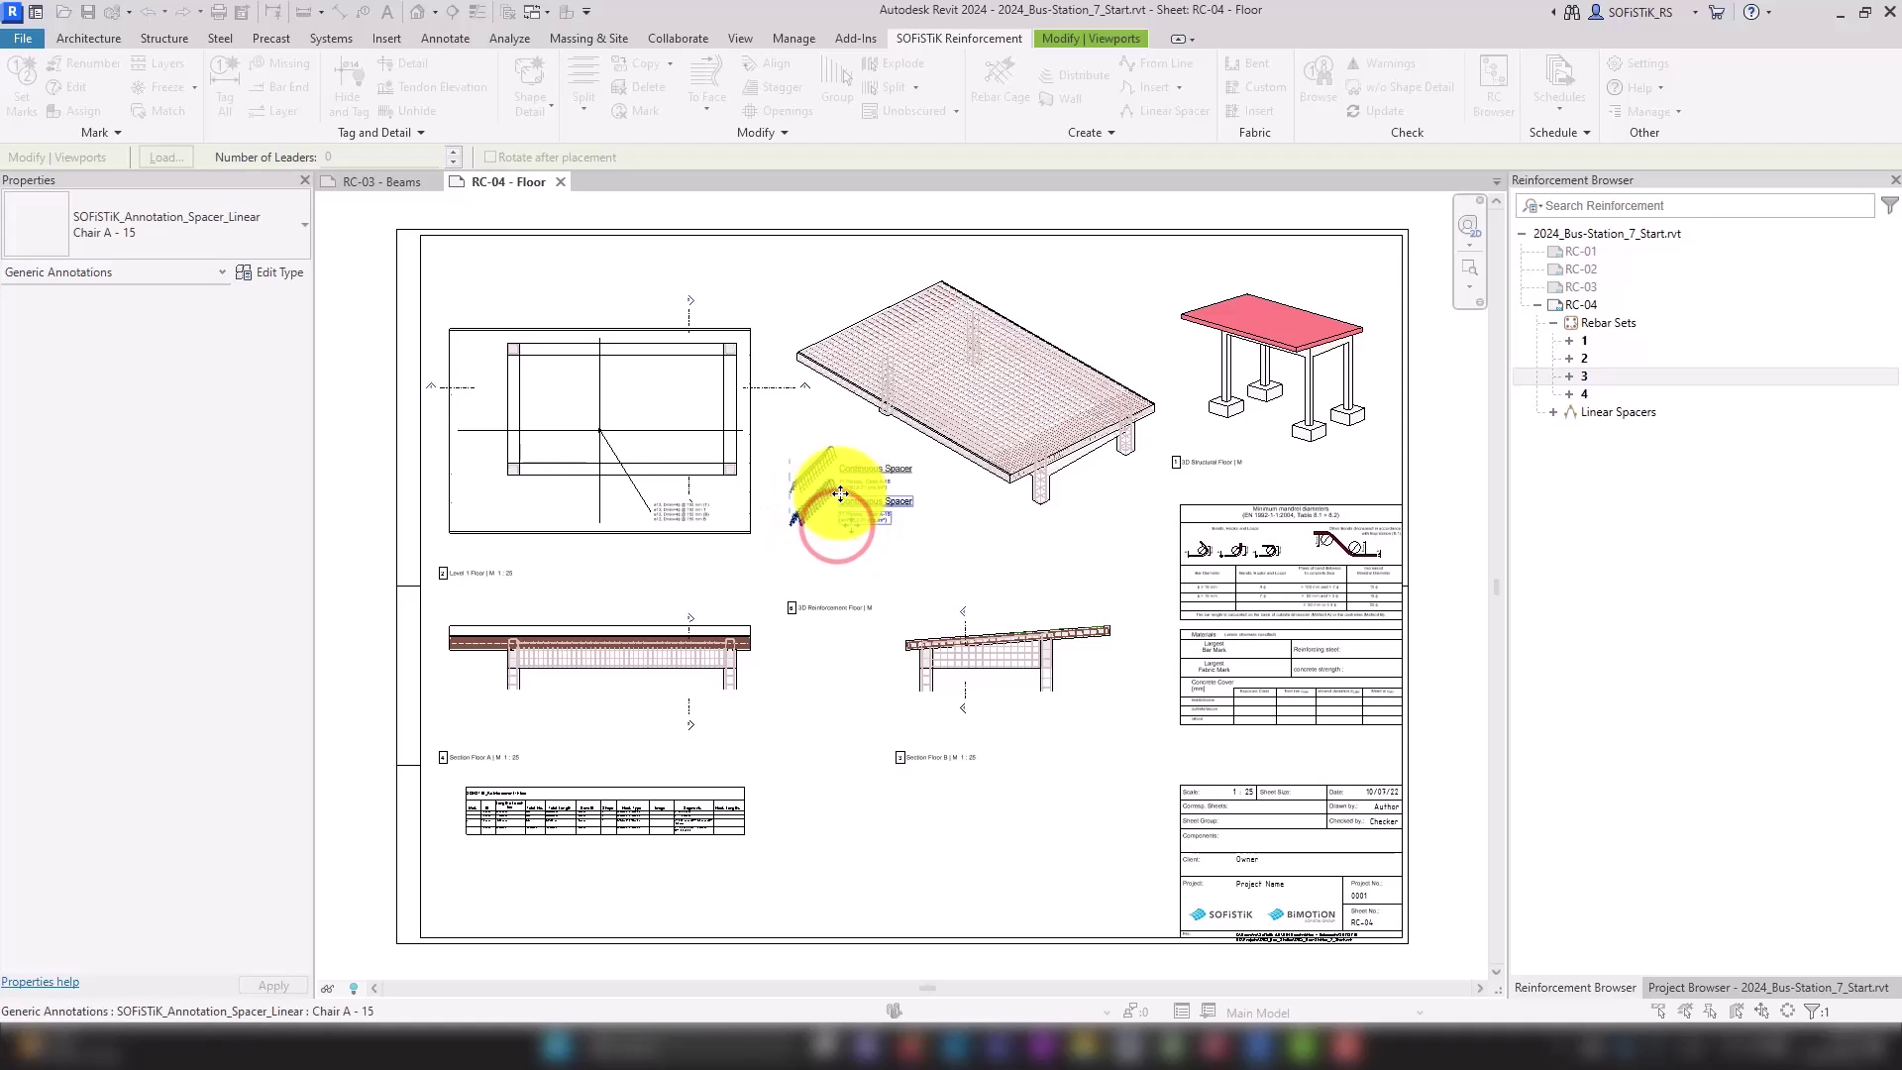
Finish the linear spacer placement with a single Chair A - 15 symbol below the slab in the 3D reinforcement view.
scroll(840, 493, "up", 4)
left_click_drag(841, 493, 832, 509)
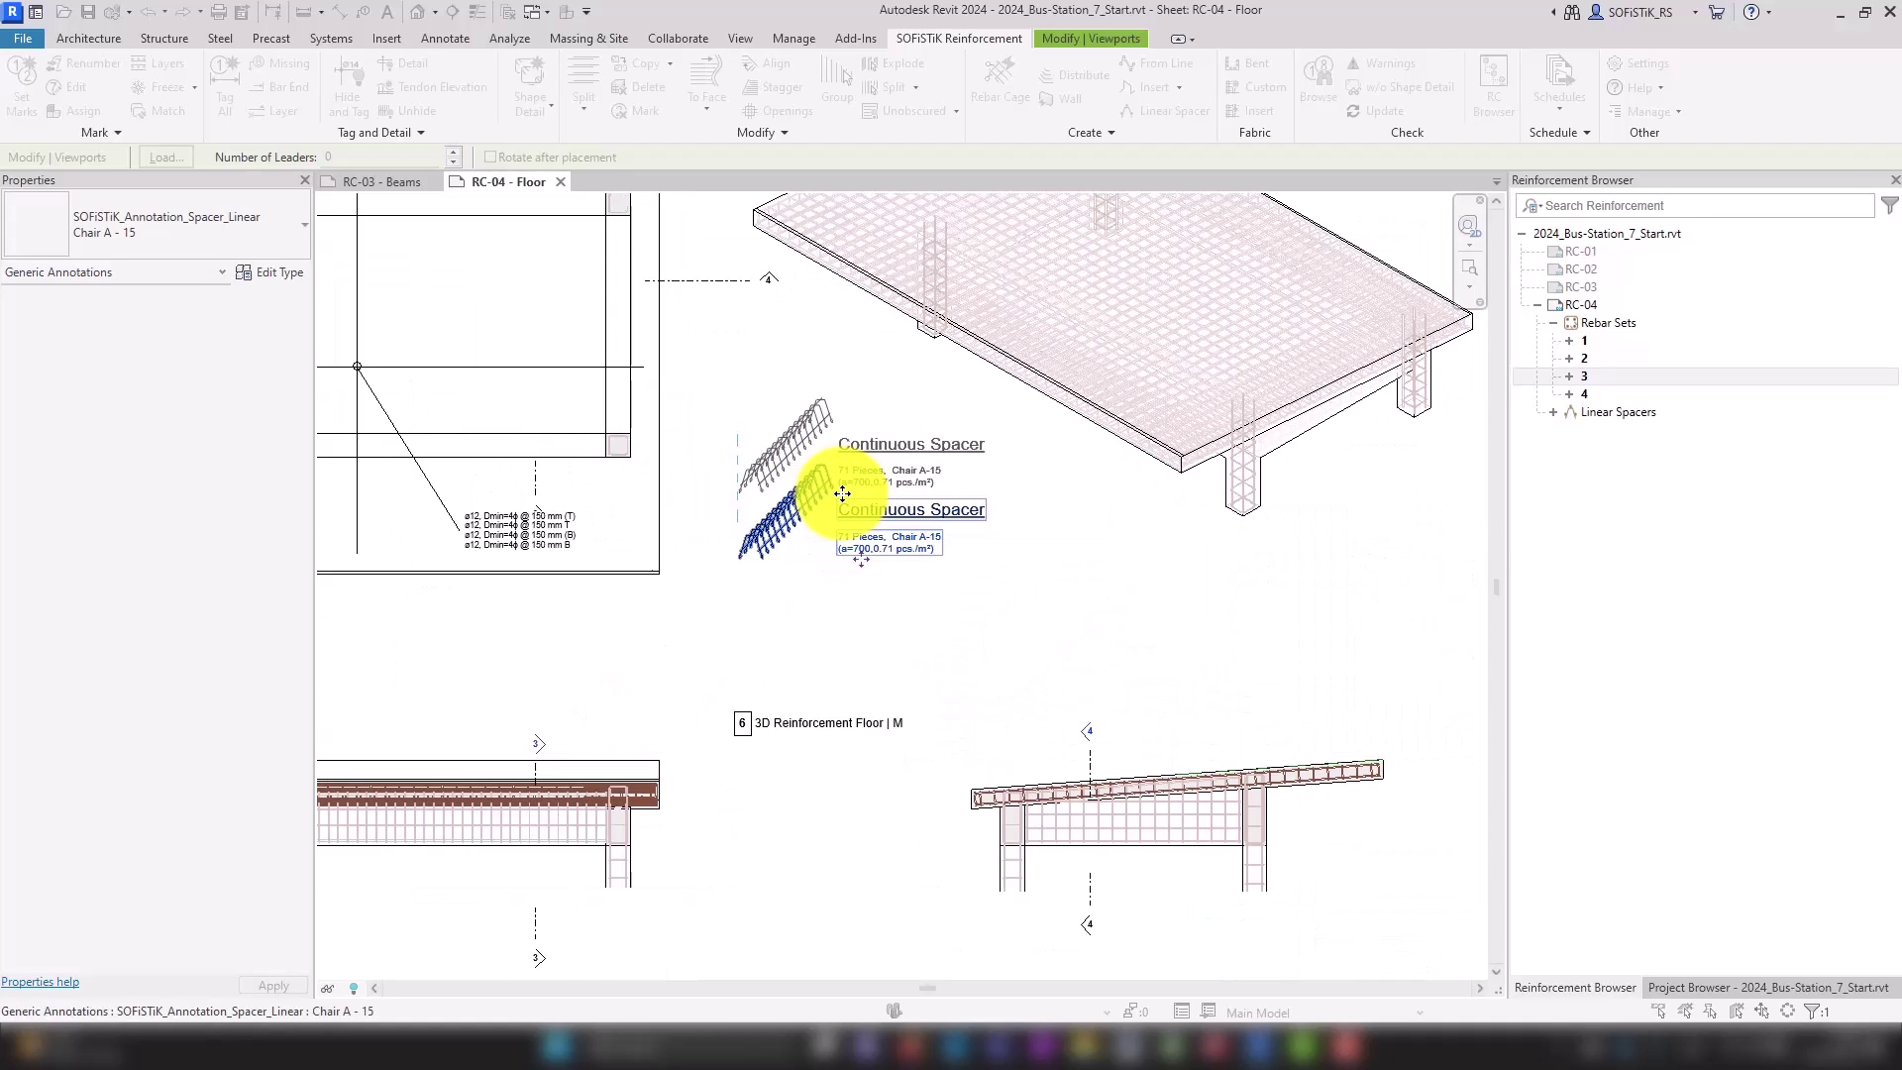
key("Escape")
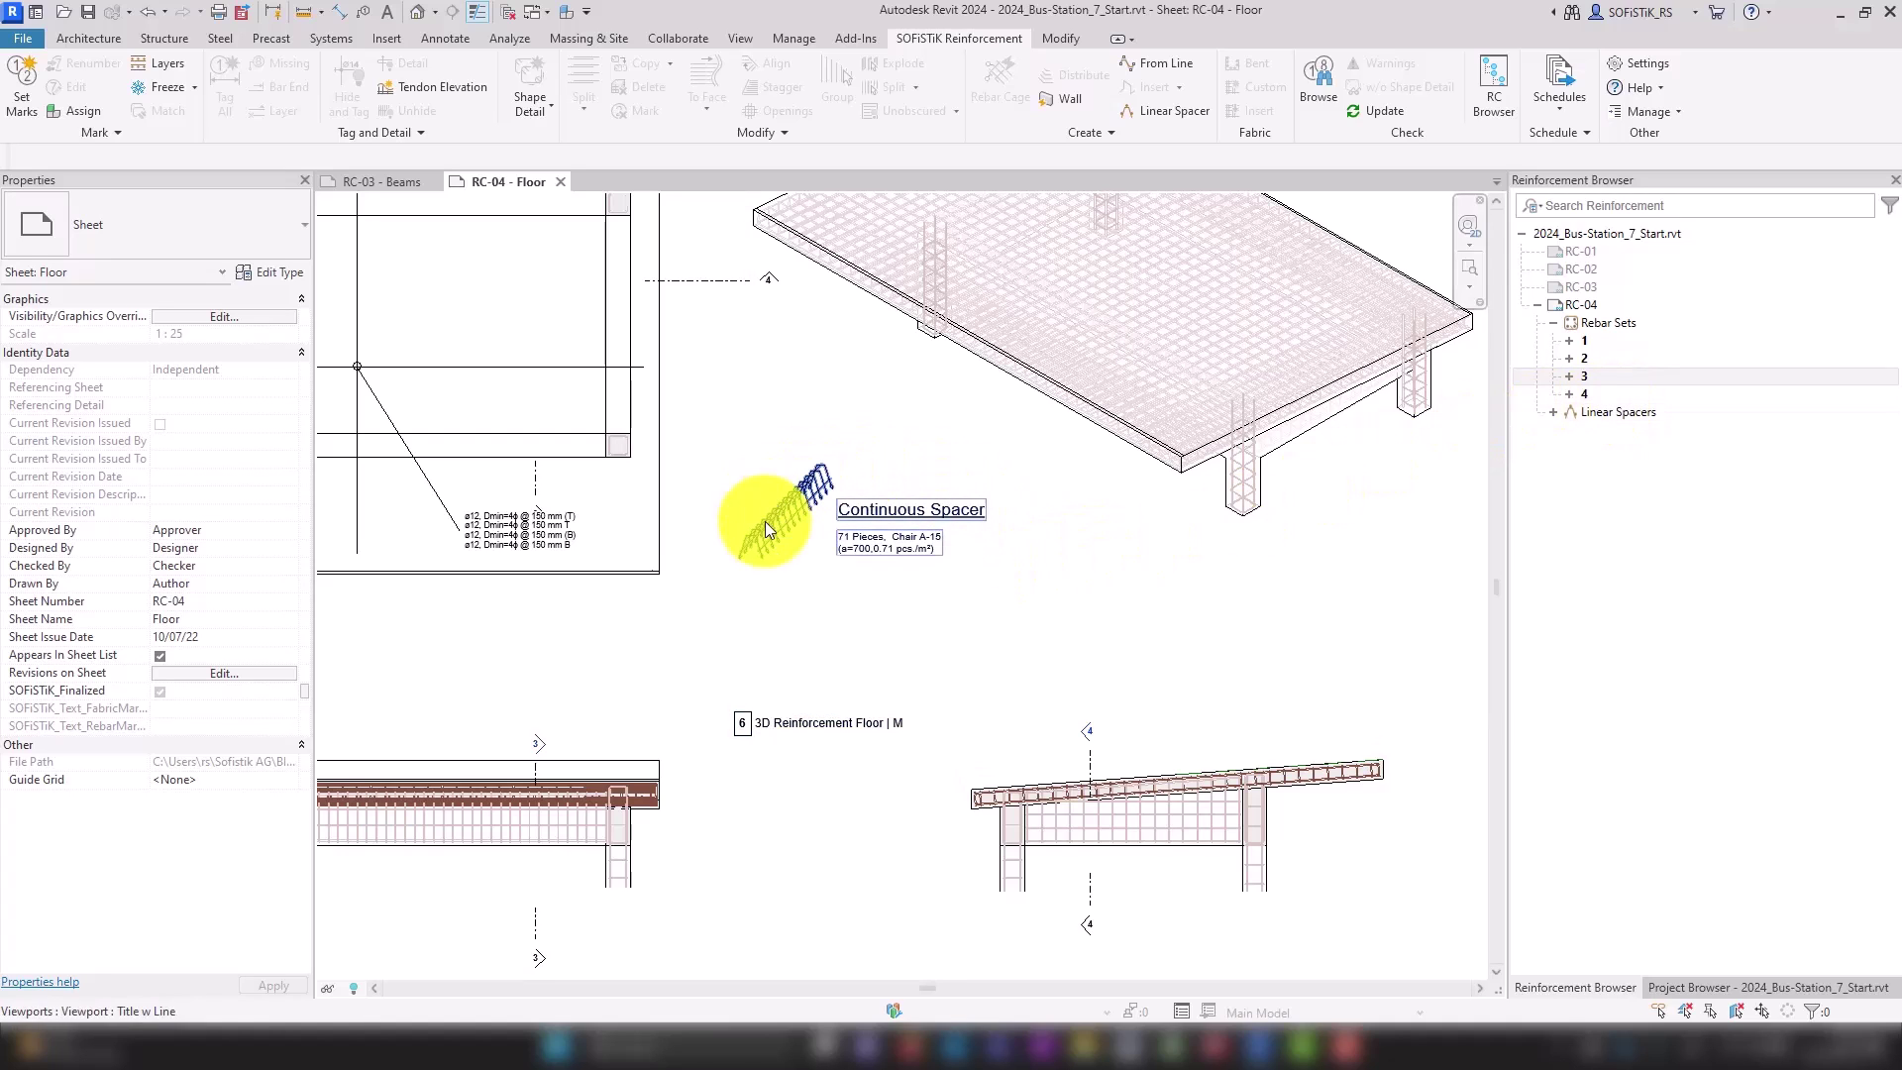
Activate the 3D Reinforcement Floor viewport, check the concrete floor slab's area in its properties, and return to the sheet.
left_click(1074, 486)
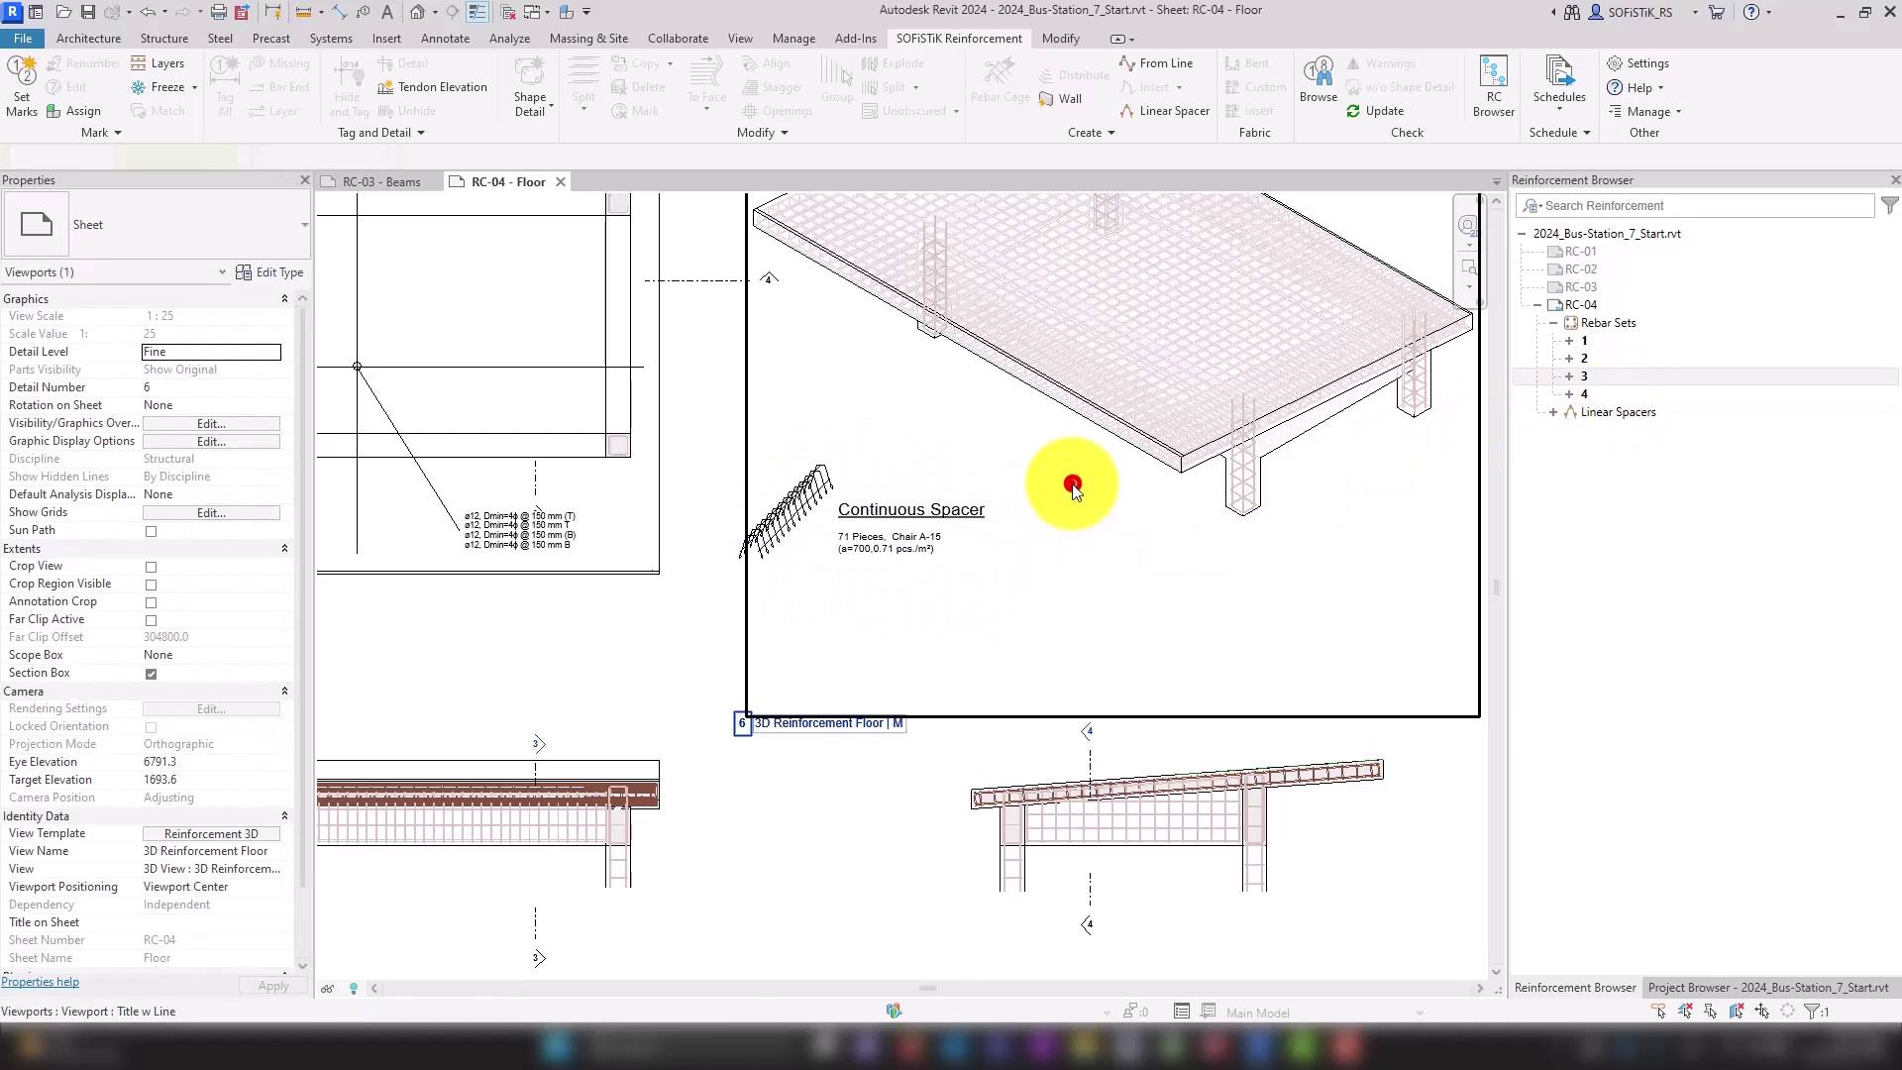
double_click(1073, 483)
left_click(1134, 458)
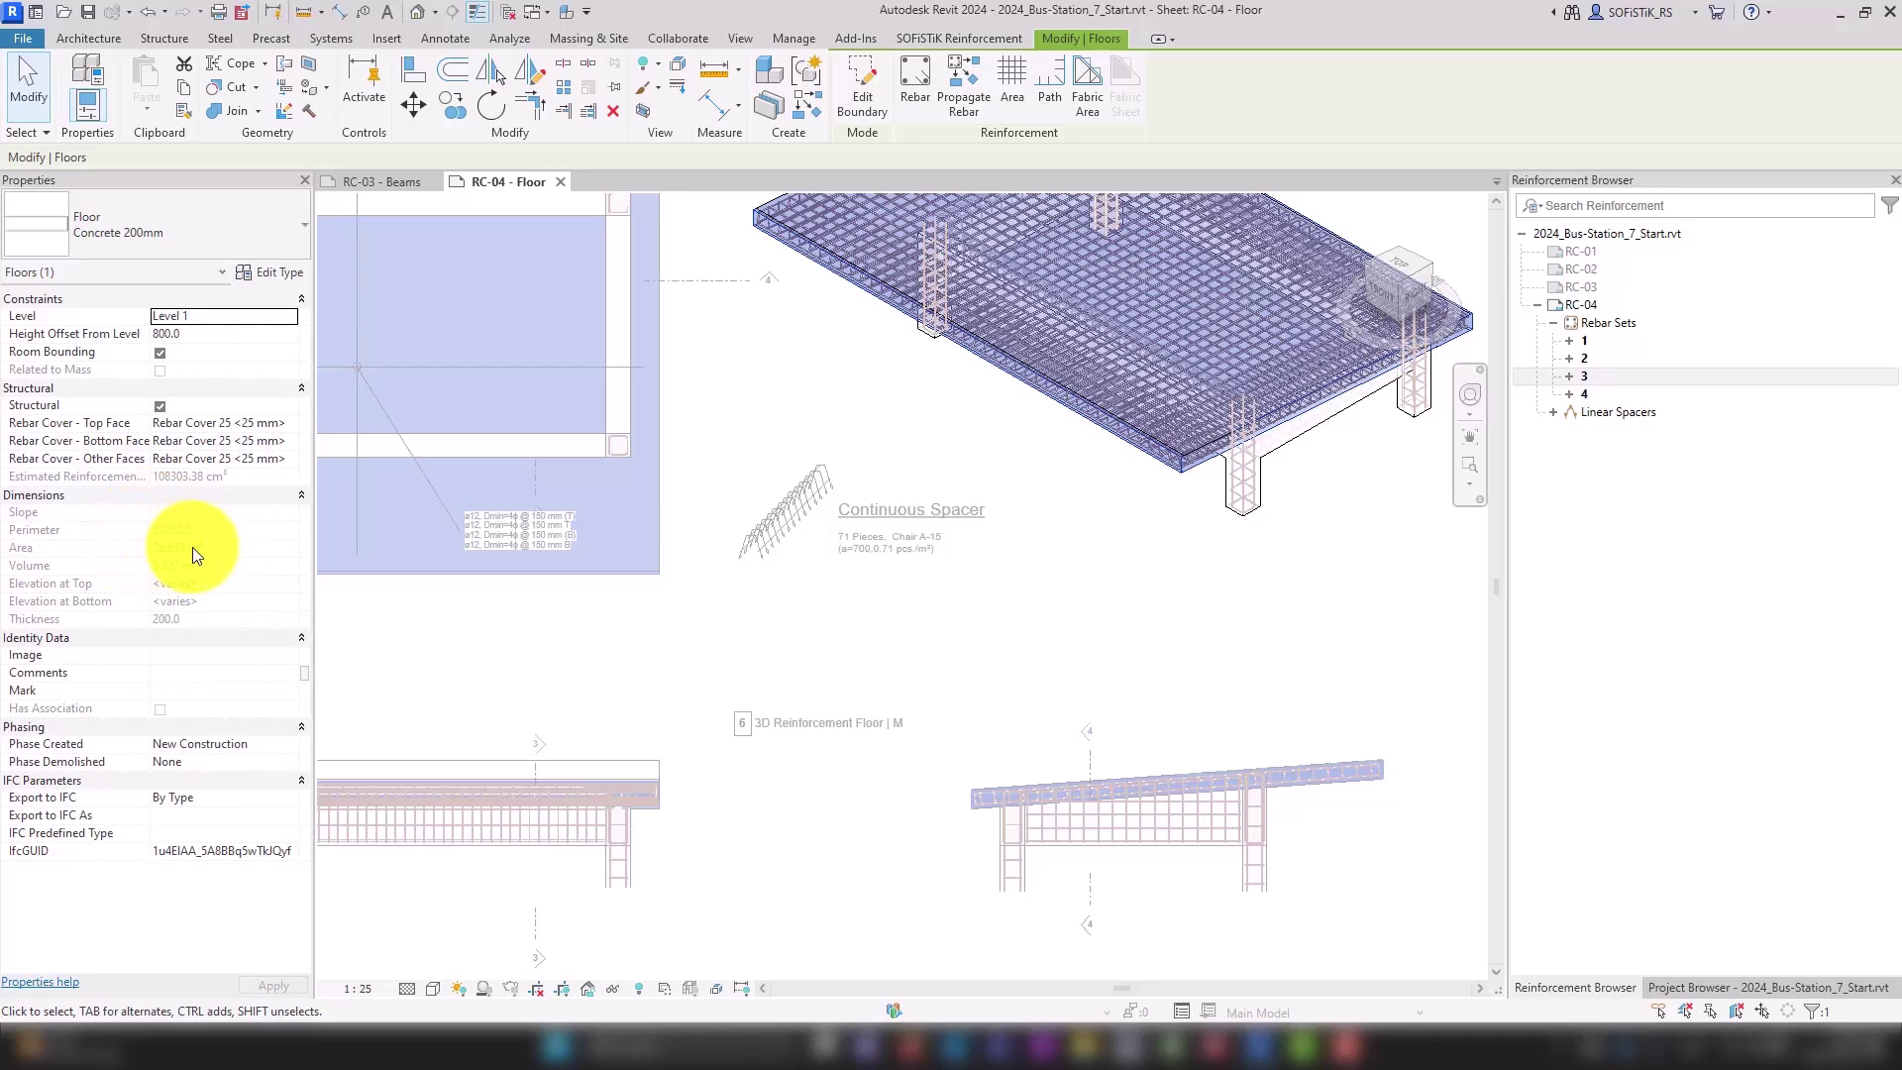
left_click(816, 431)
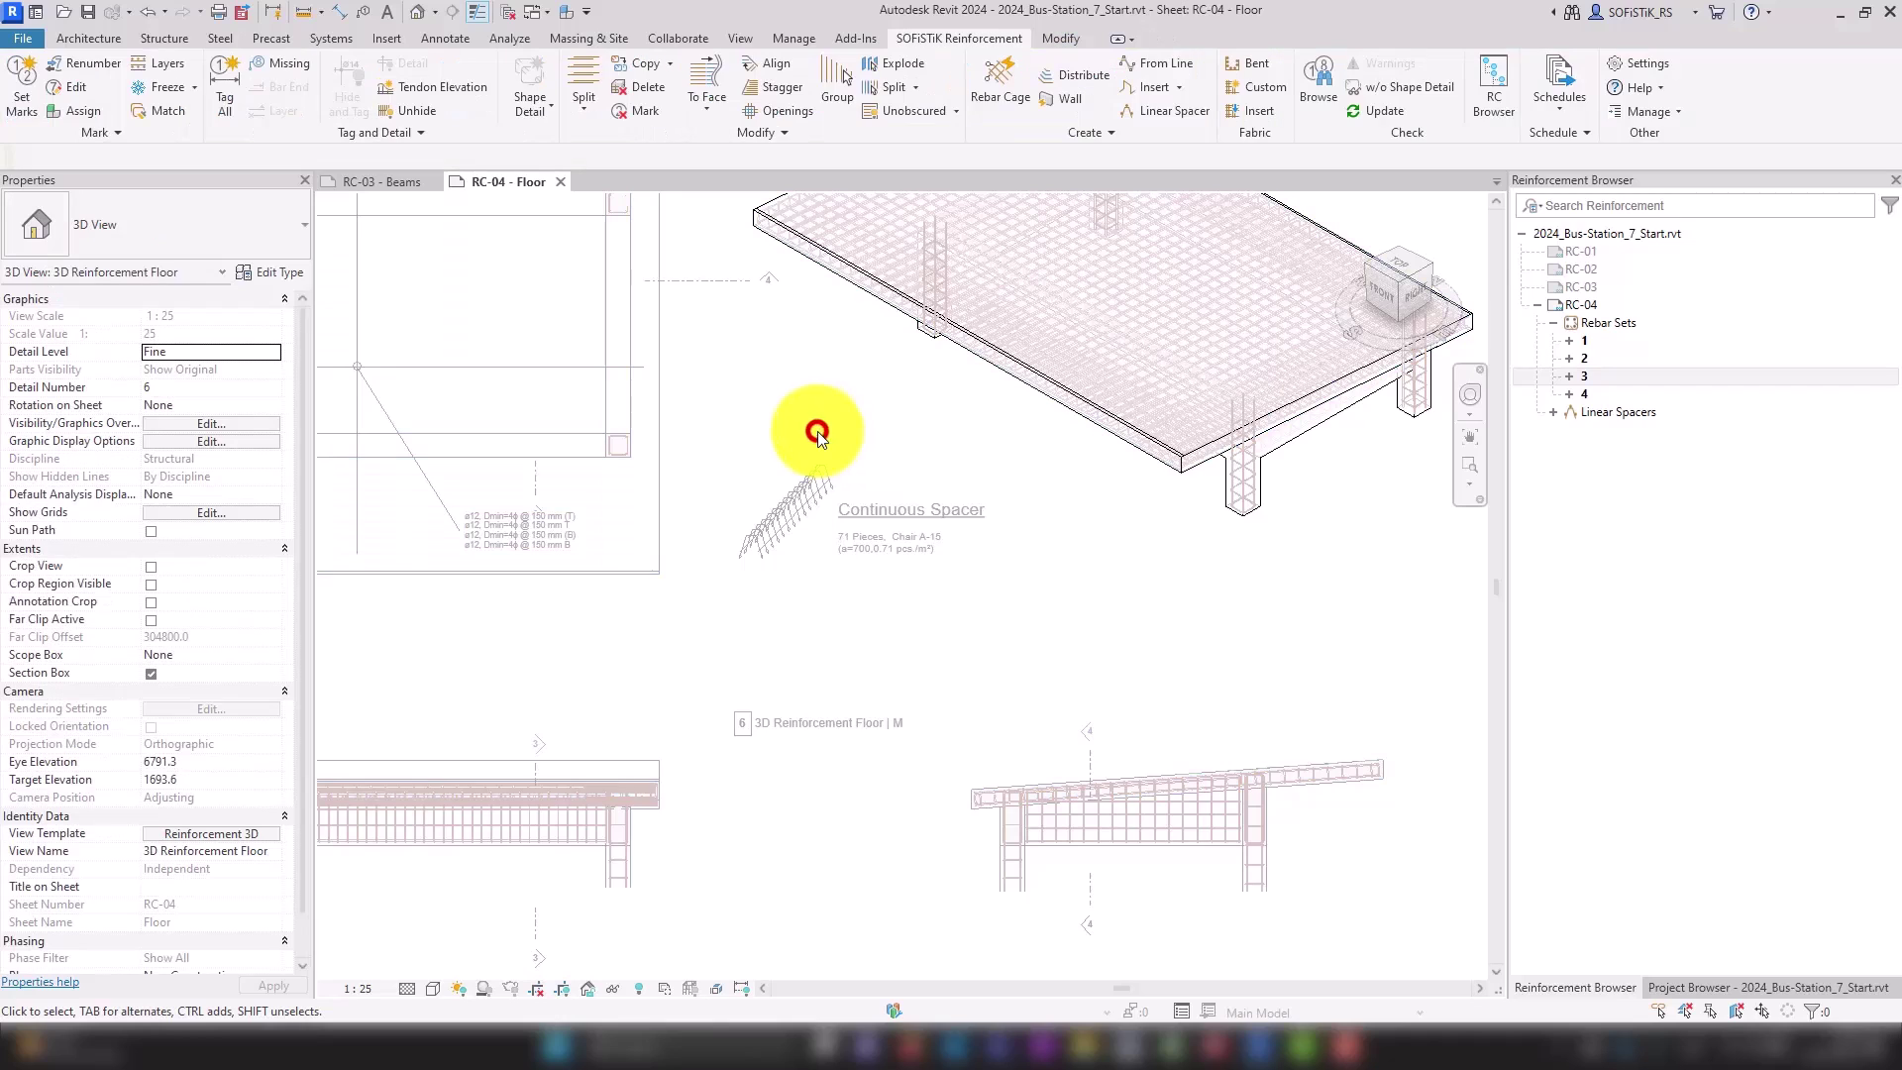
double_click(728, 502)
Set the required area of the Chair A - 15 linear spacer symbol to 28 m².
left_click(793, 517)
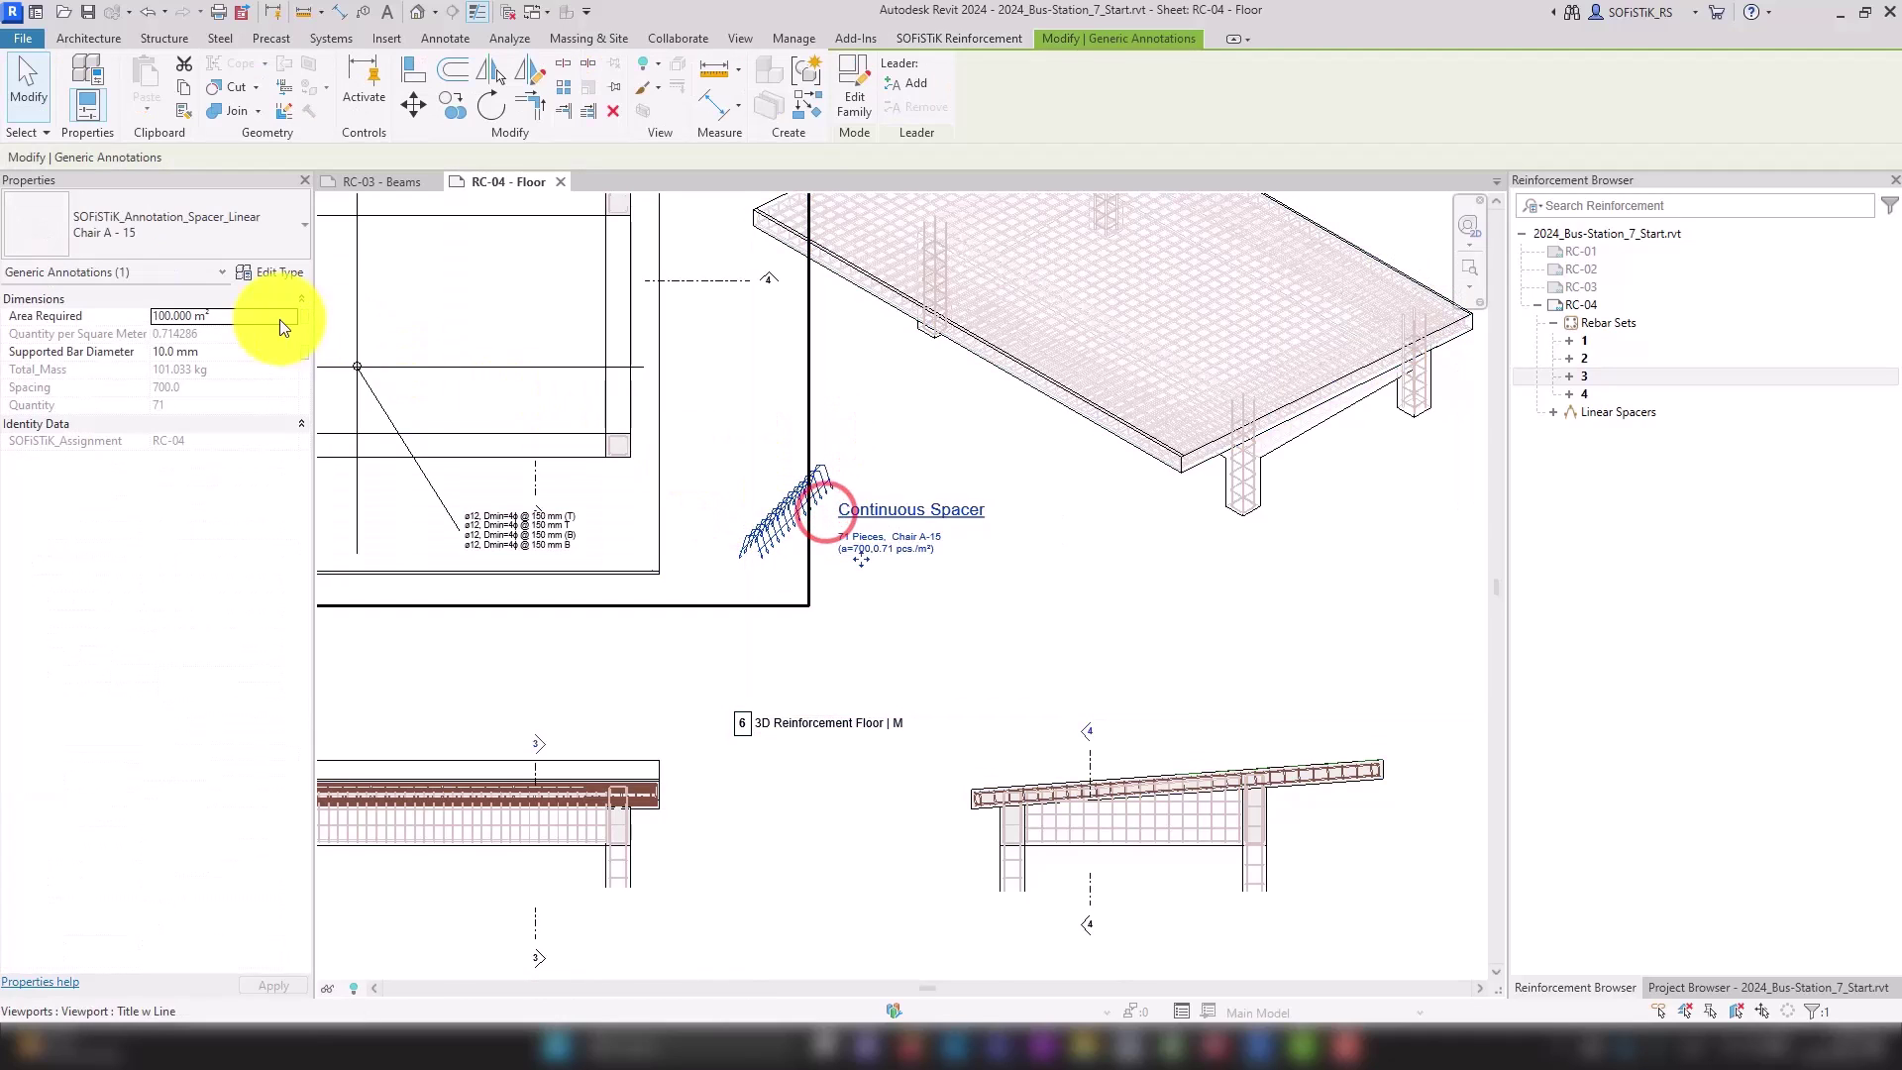
left_click(238, 316)
double_click(238, 316)
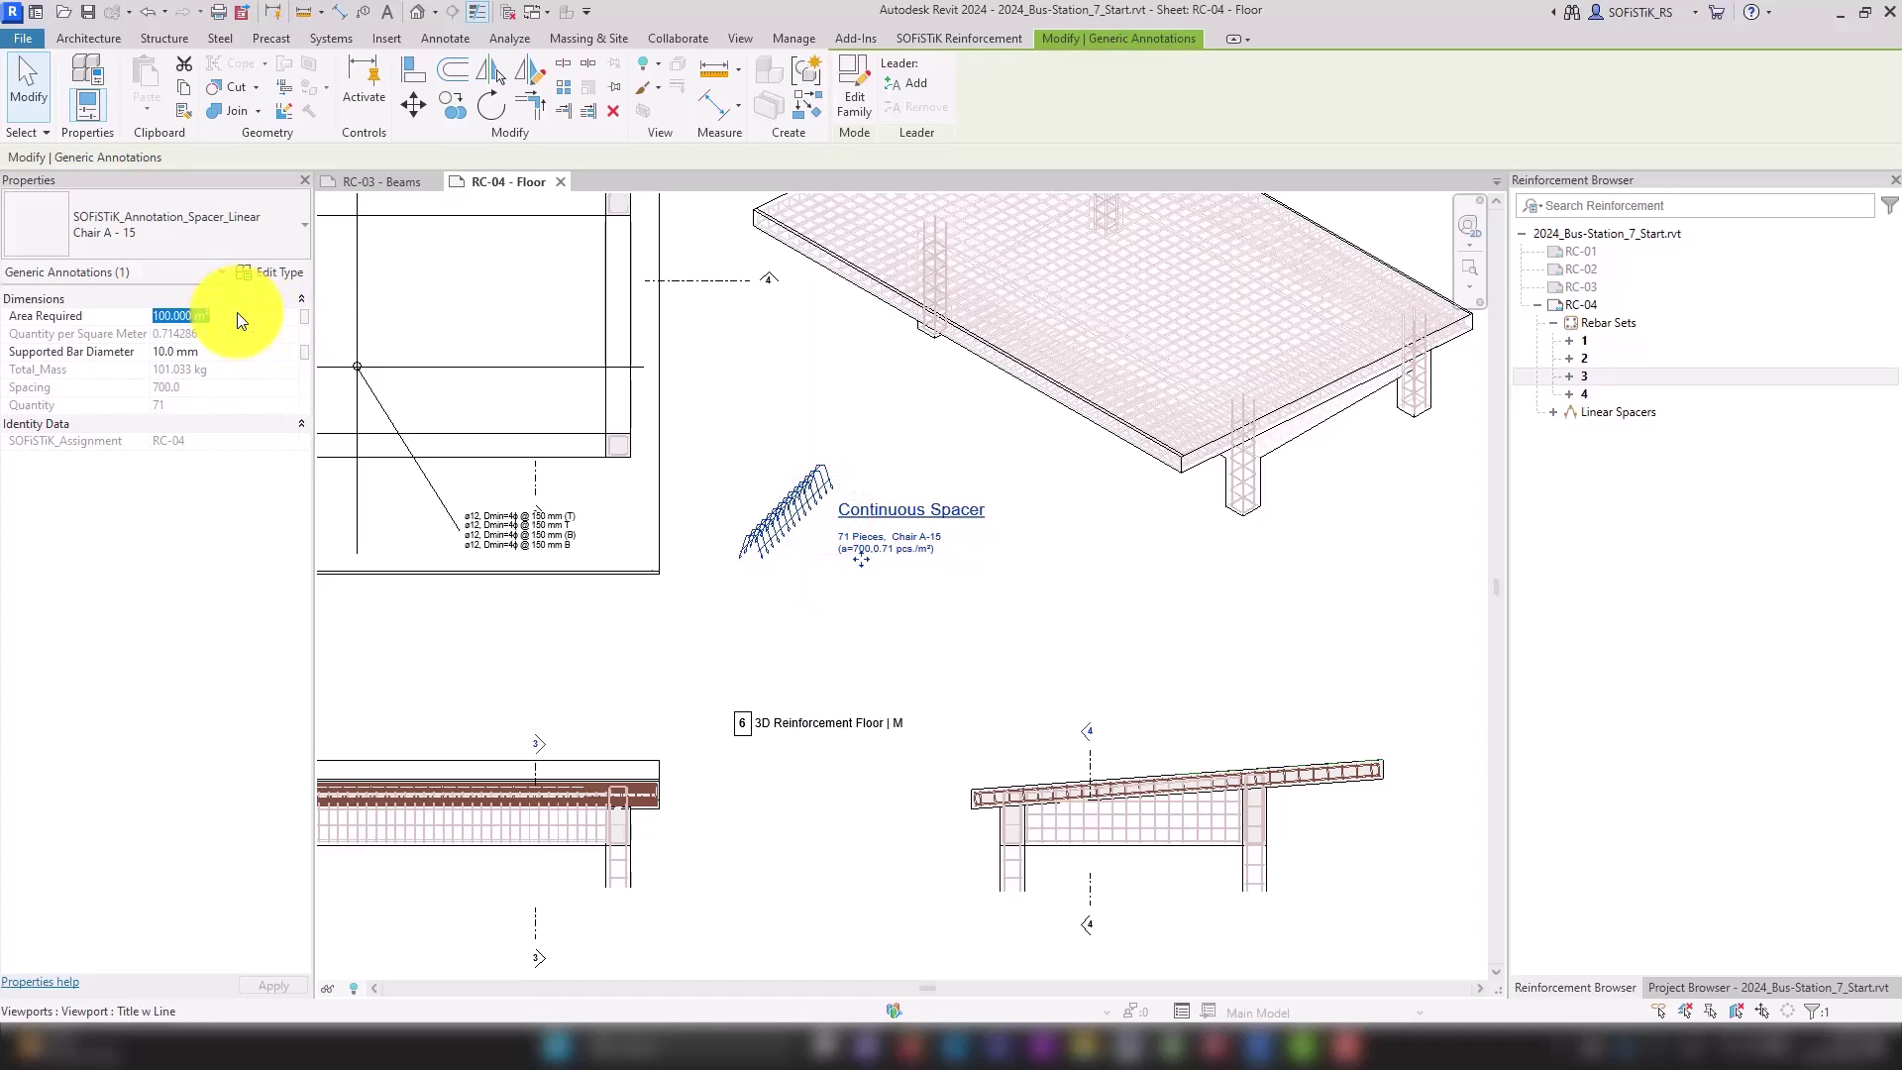
type("28")
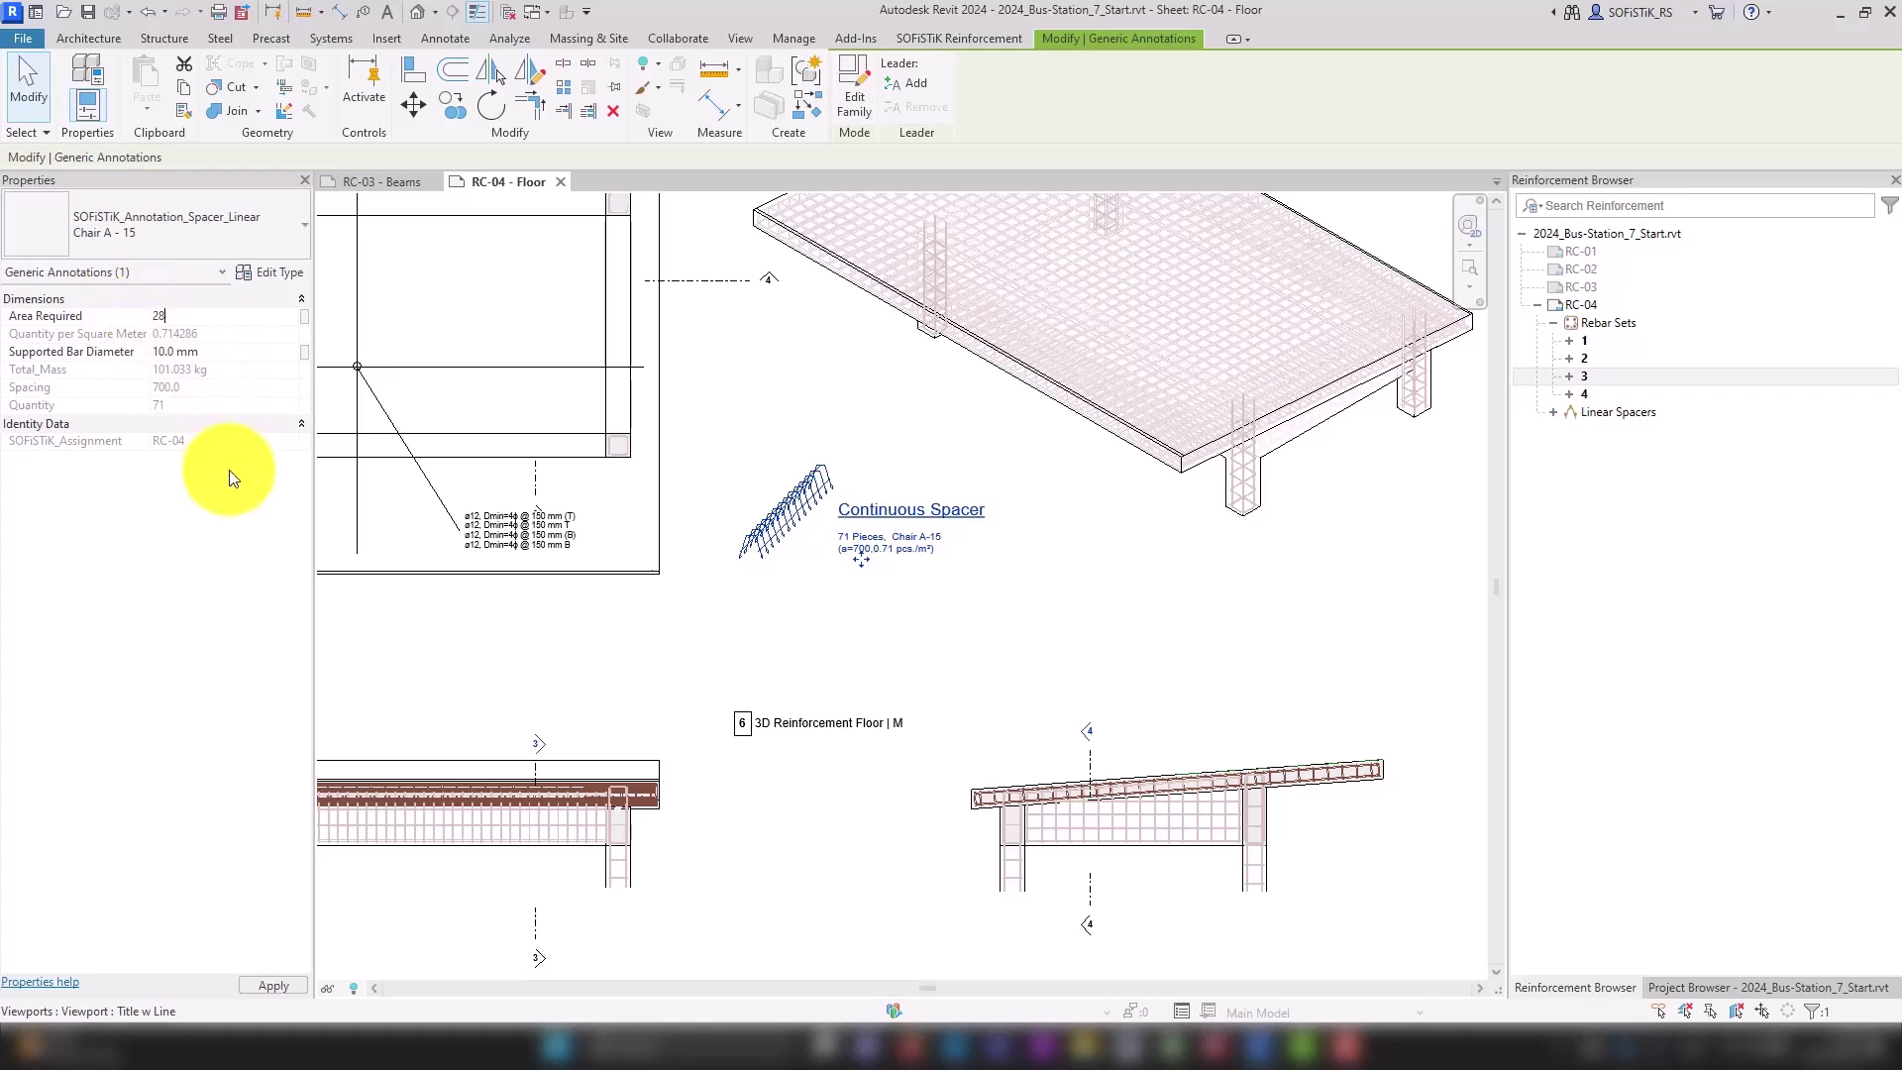
left_click(232, 513)
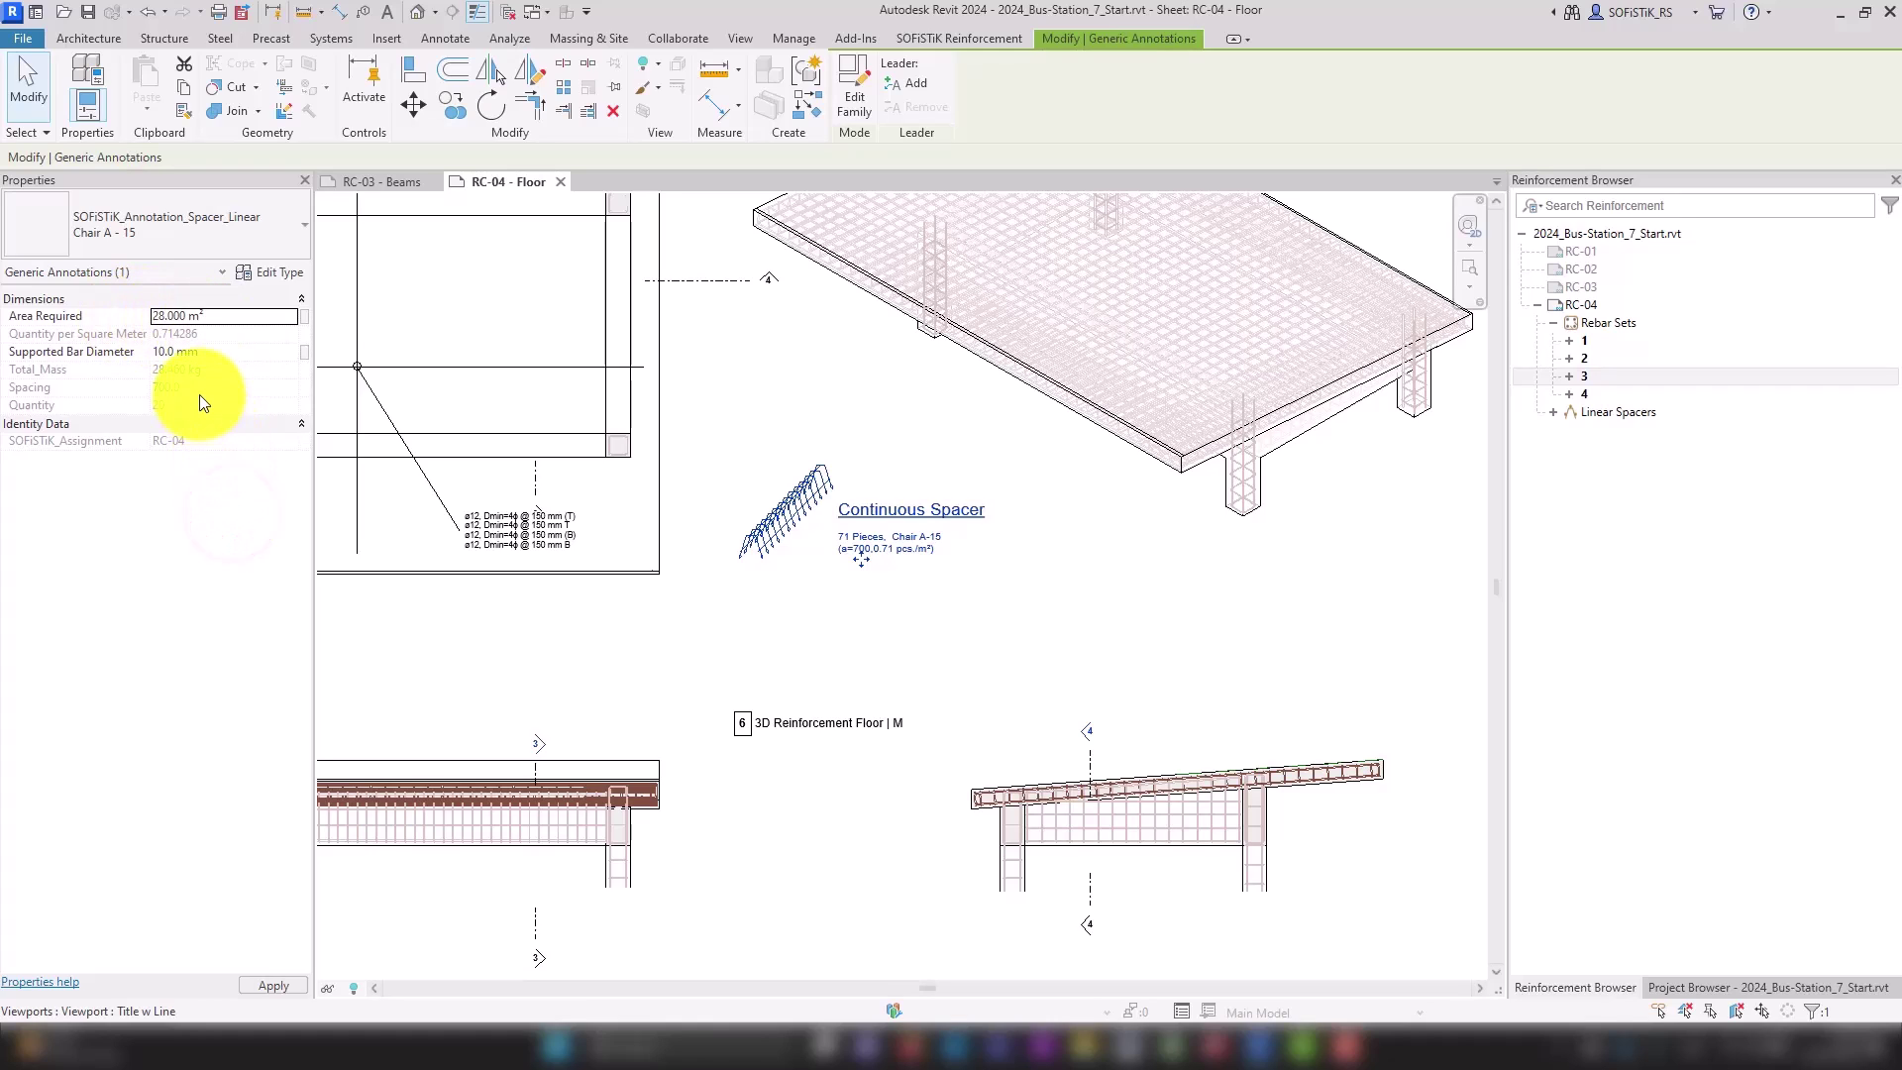